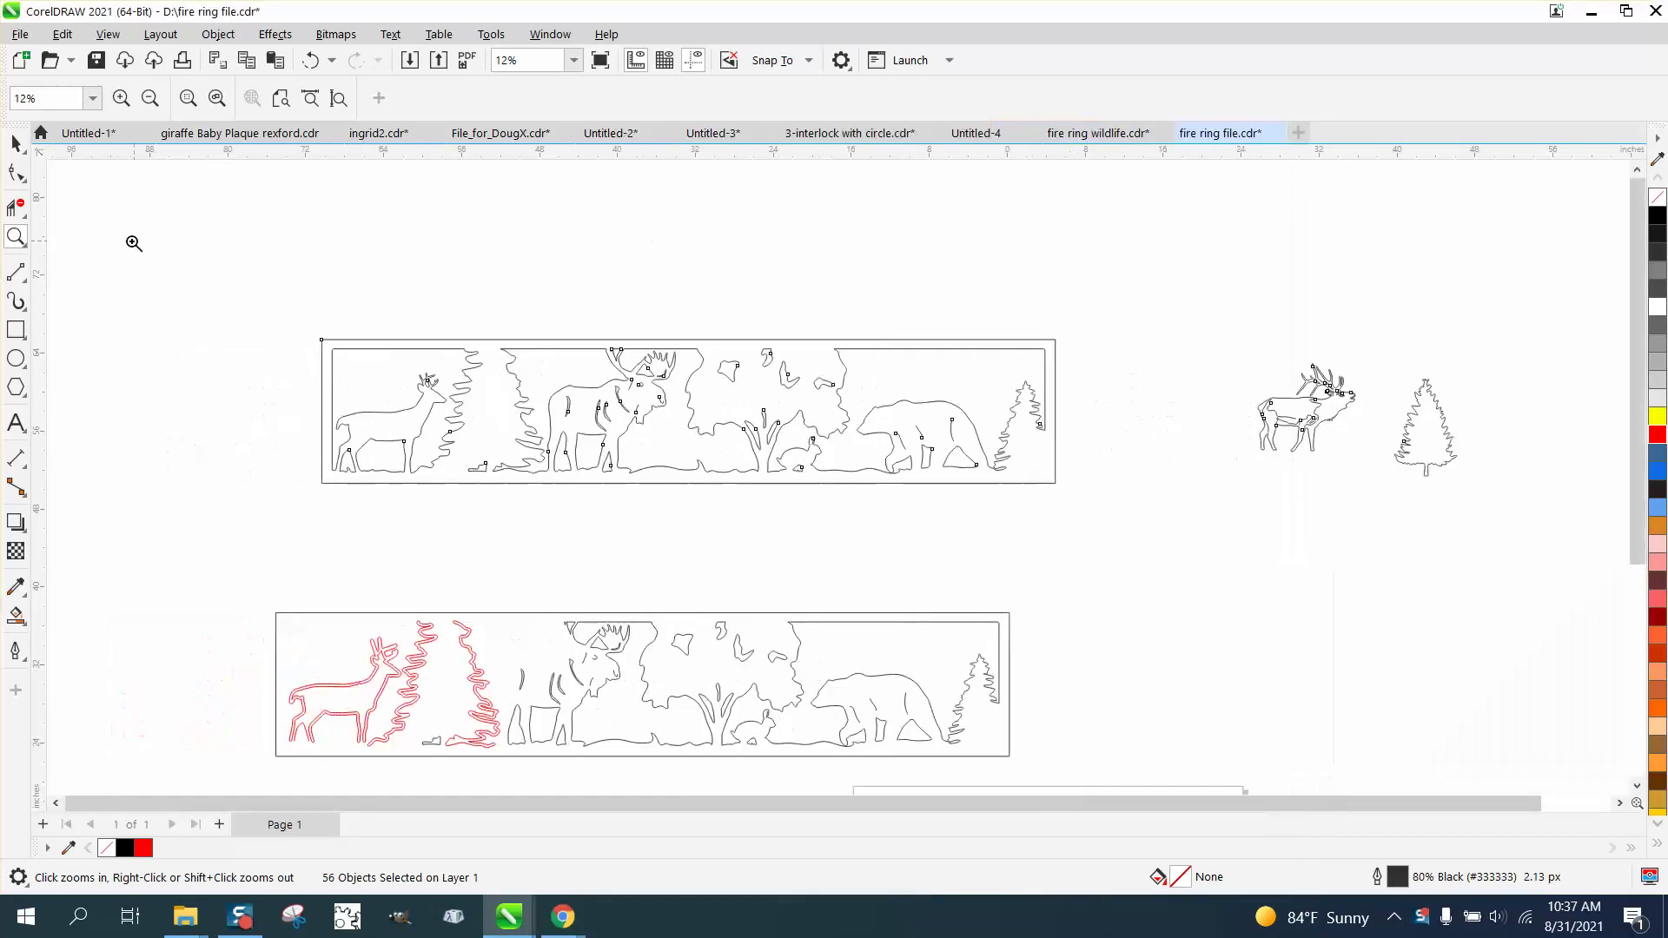
# Zoom in on the panels and try a black Smart Fill on the panel, then undo it.
pyautogui.moveTo(311, 600); pyautogui.dragTo(606, 766)
pyautogui.scroll(-1, 555, 455)
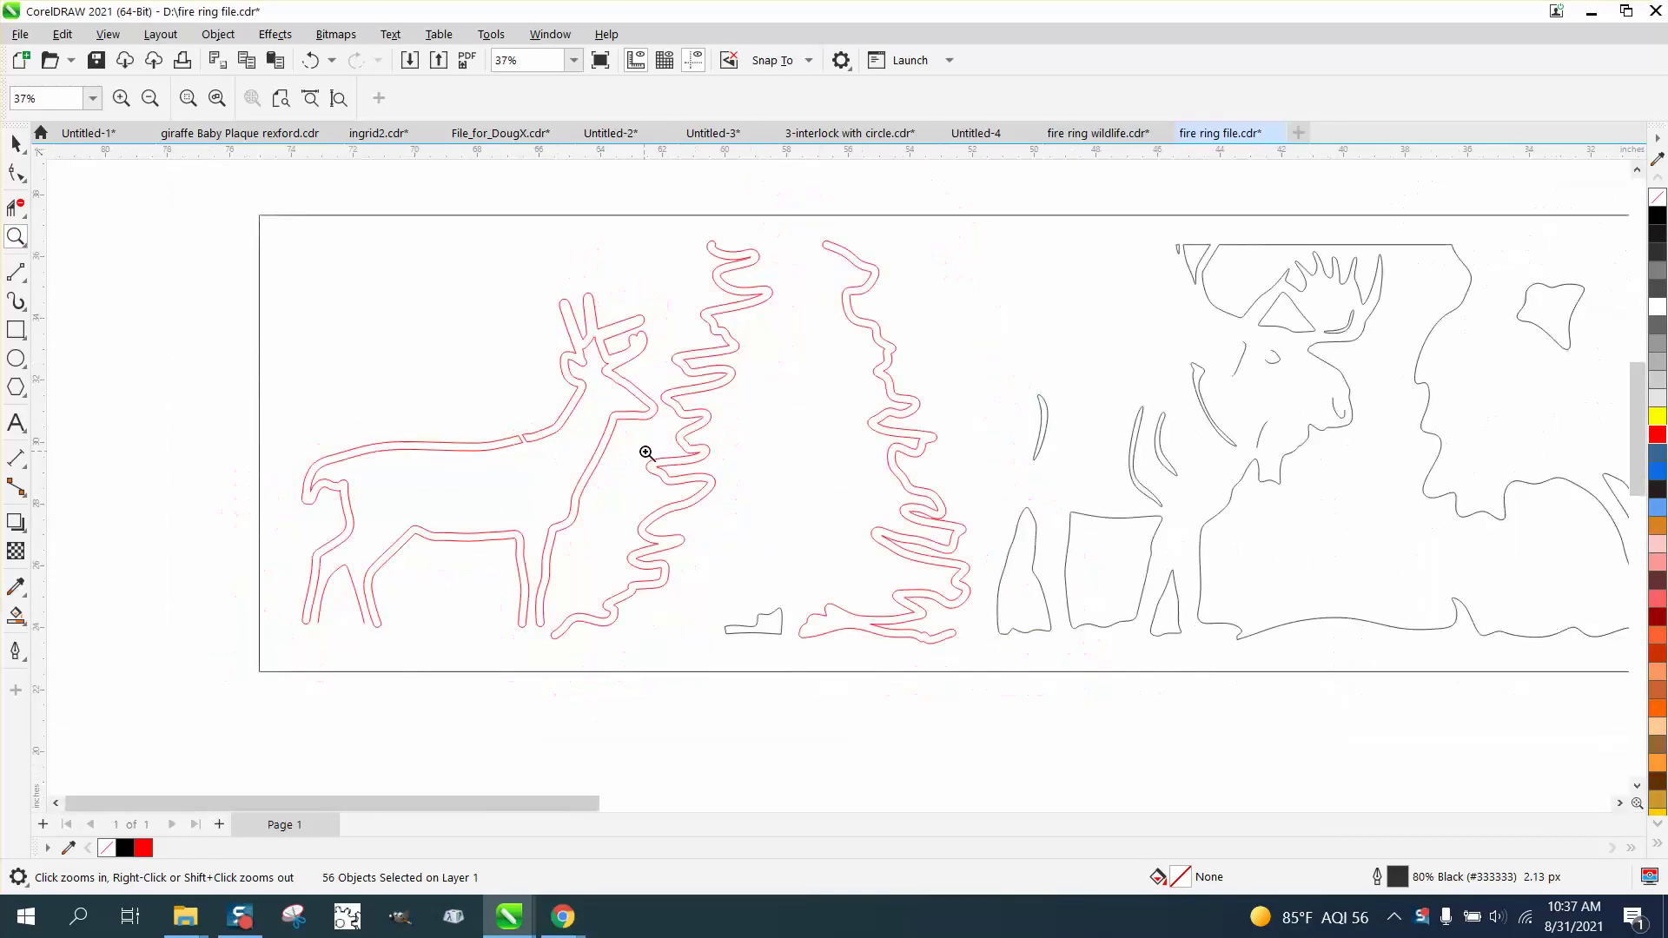
pyautogui.scroll(-2, 648, 447)
pyautogui.scroll(-4, 648, 447)
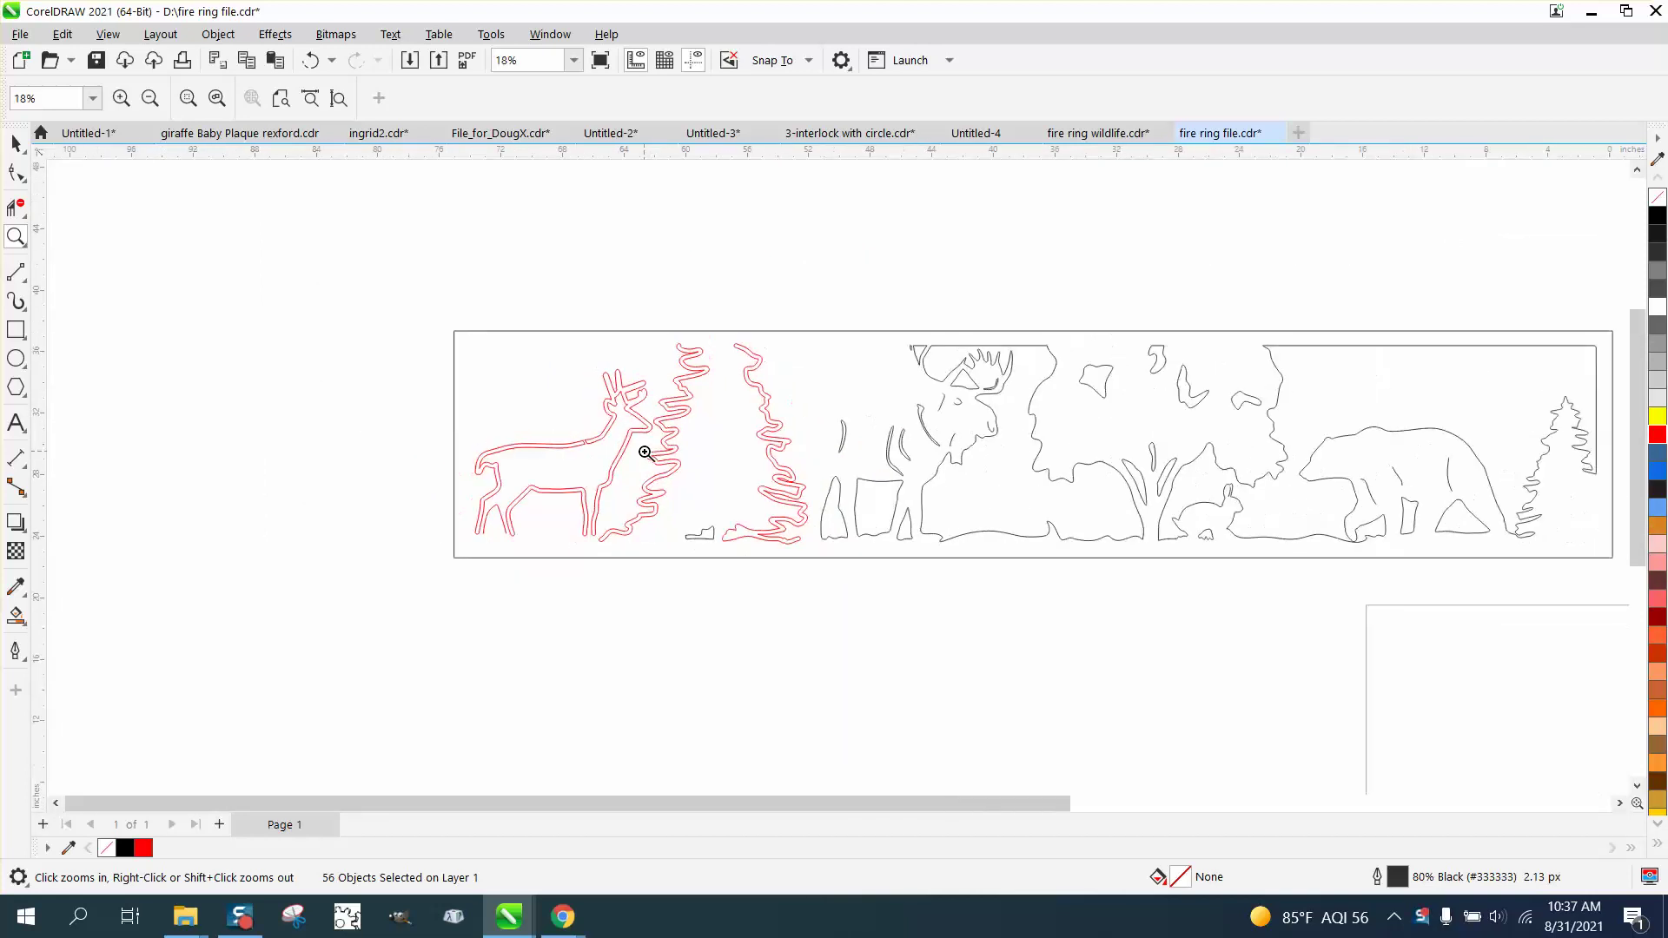
pyautogui.scroll(-1, 644, 453)
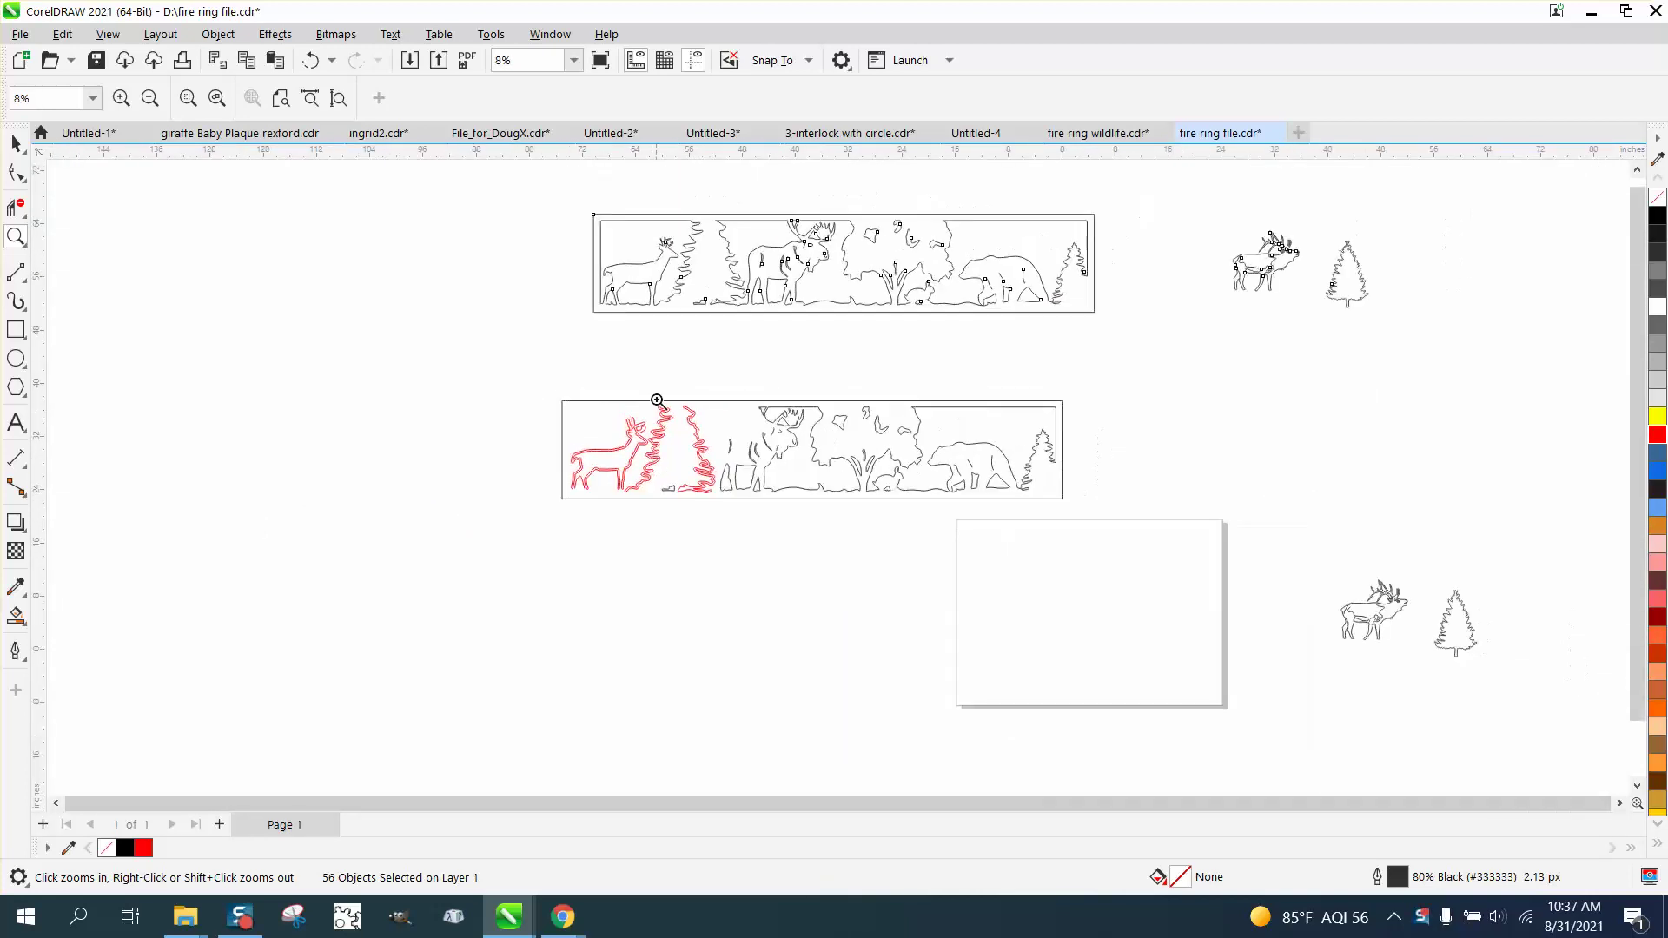
pyautogui.moveTo(536, 198); pyautogui.dragTo(1194, 374)
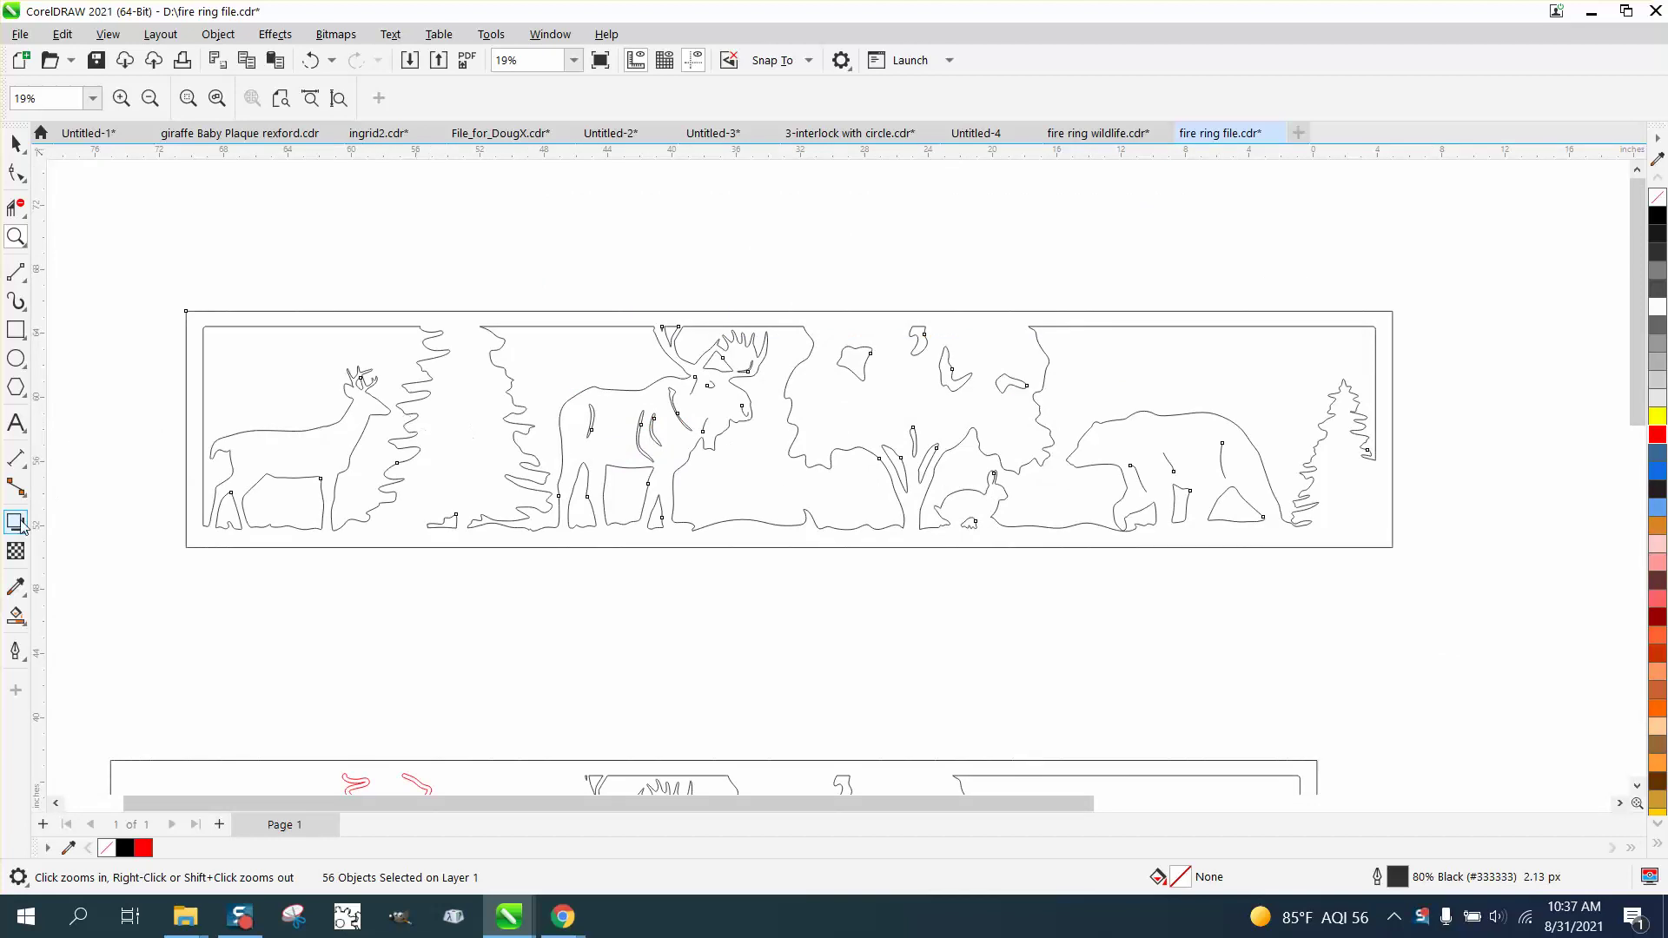
pyautogui.click(16, 615)
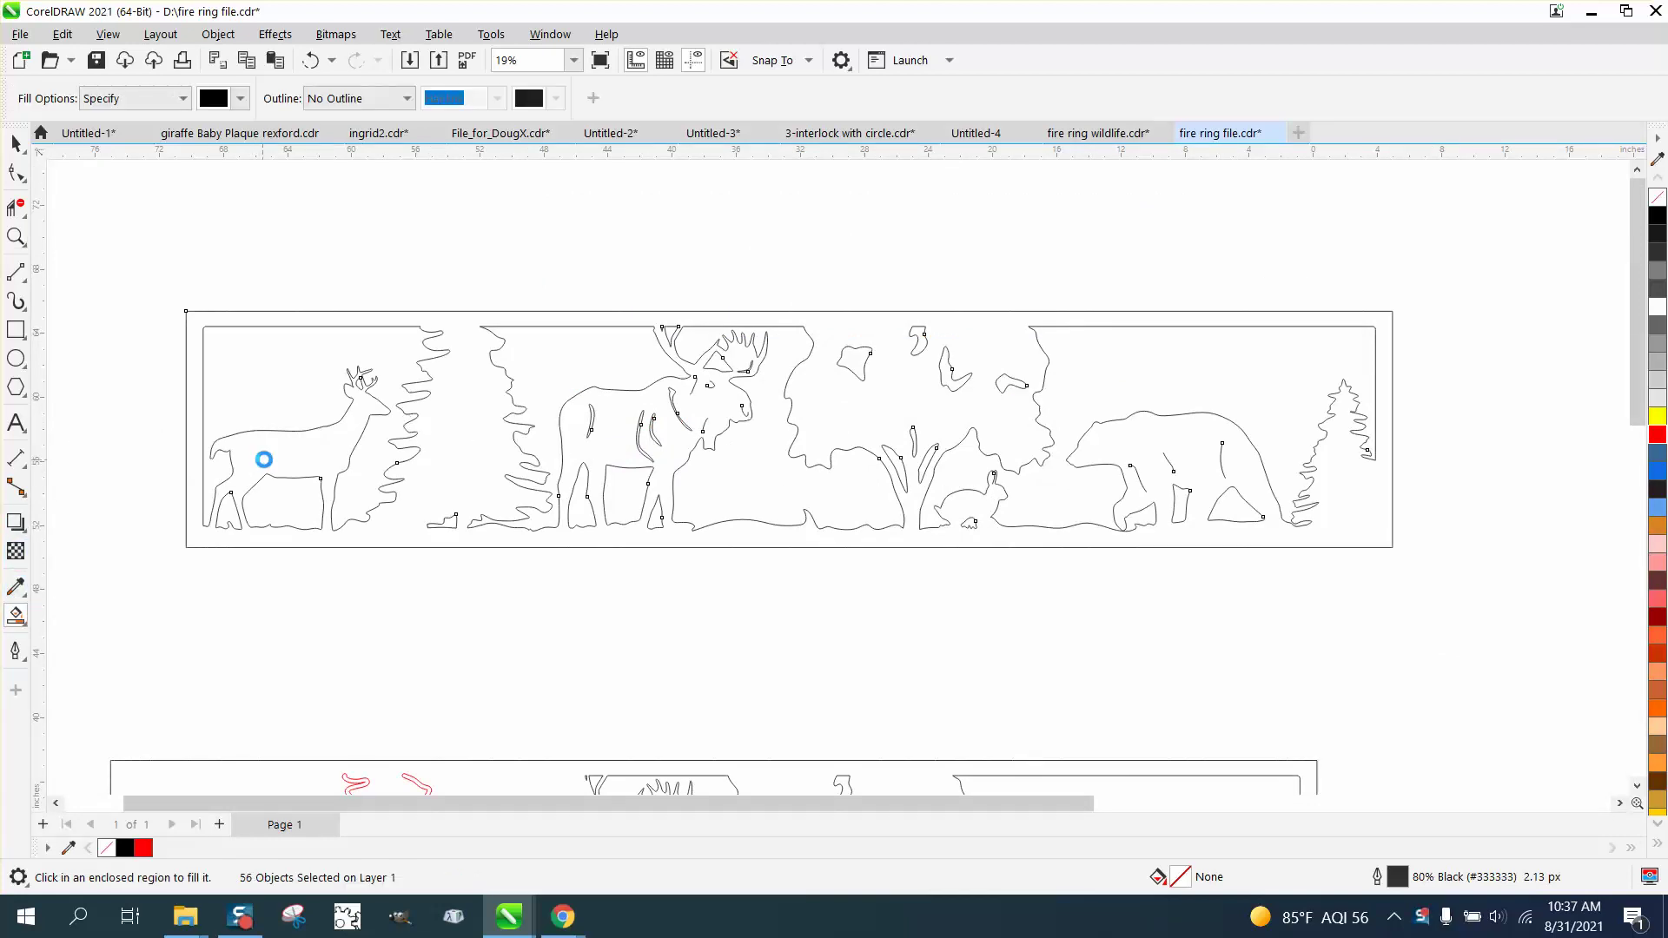
pyautogui.click(254, 463)
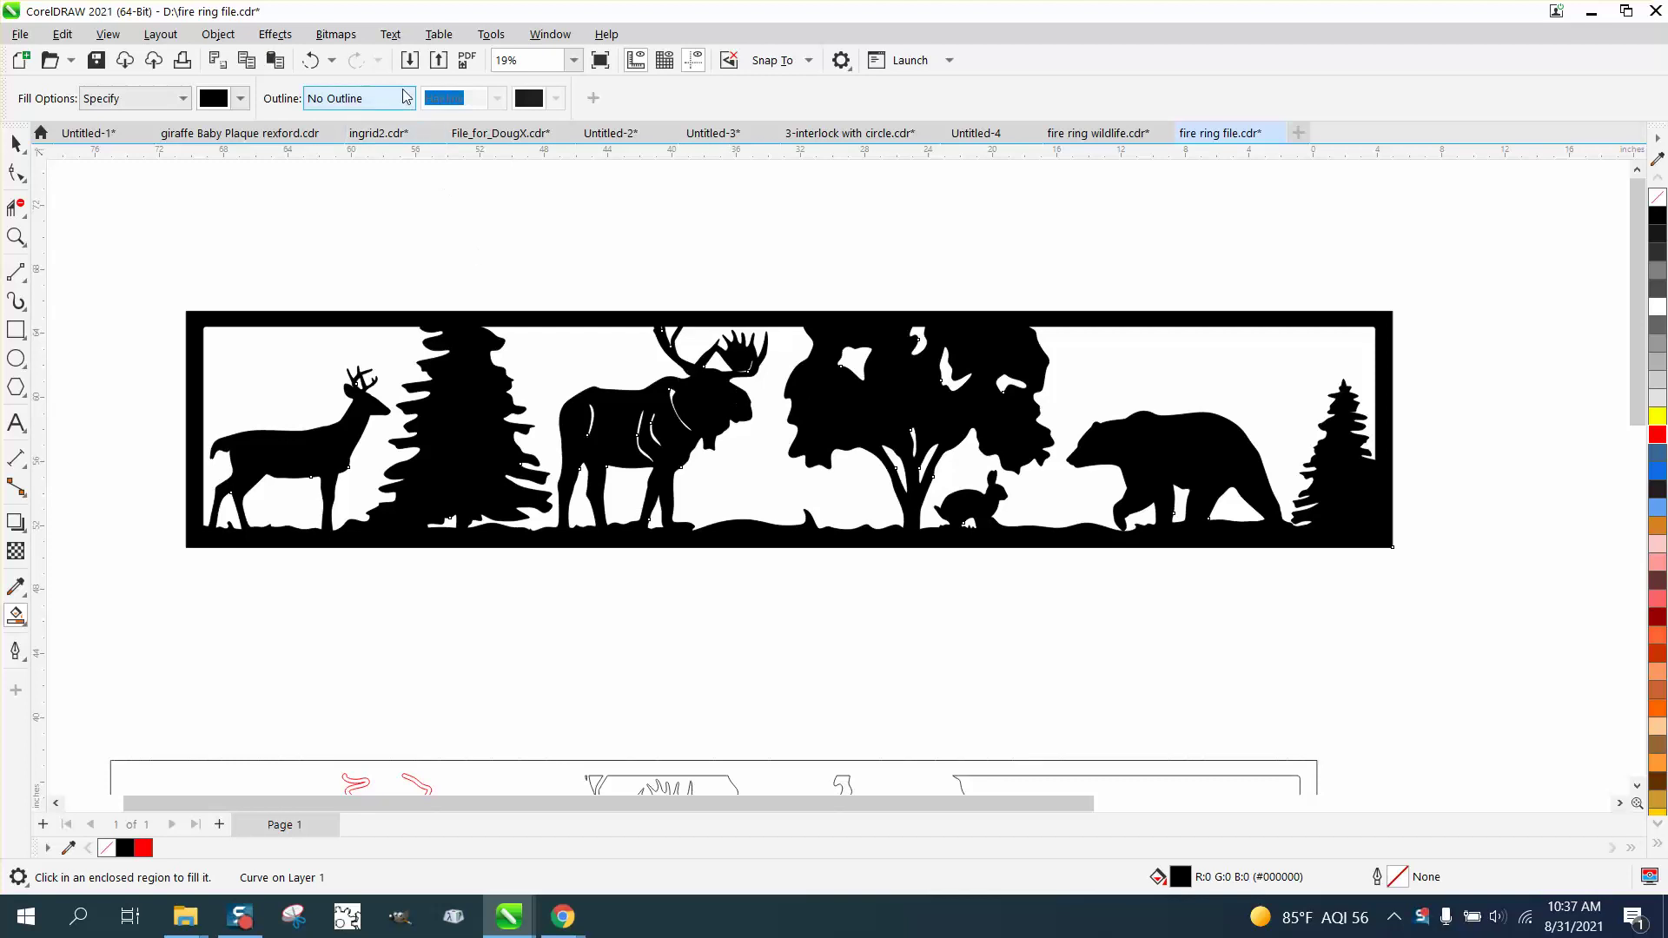
pyautogui.click(310, 60)
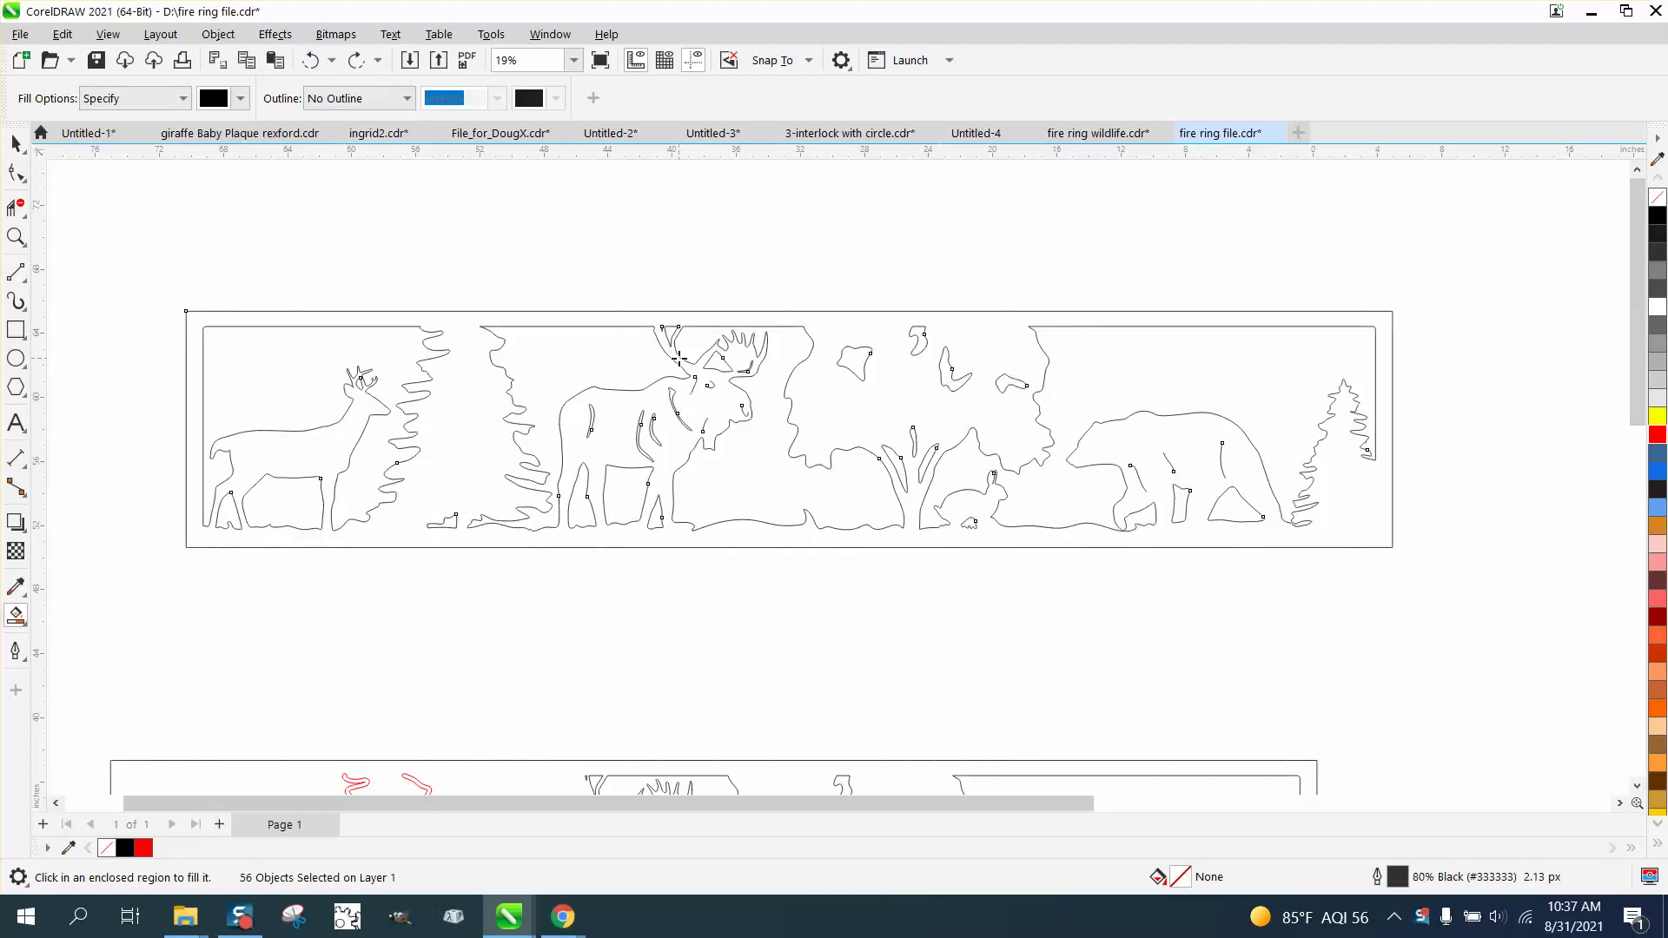
# Zoom in on the moose's legs and draw 2-point lines sealing the gaps beneath its hooves.
pyautogui.click(15, 237)
pyautogui.moveTo(486, 309); pyautogui.dragTo(930, 590)
pyautogui.scroll(-1, 721, 582)
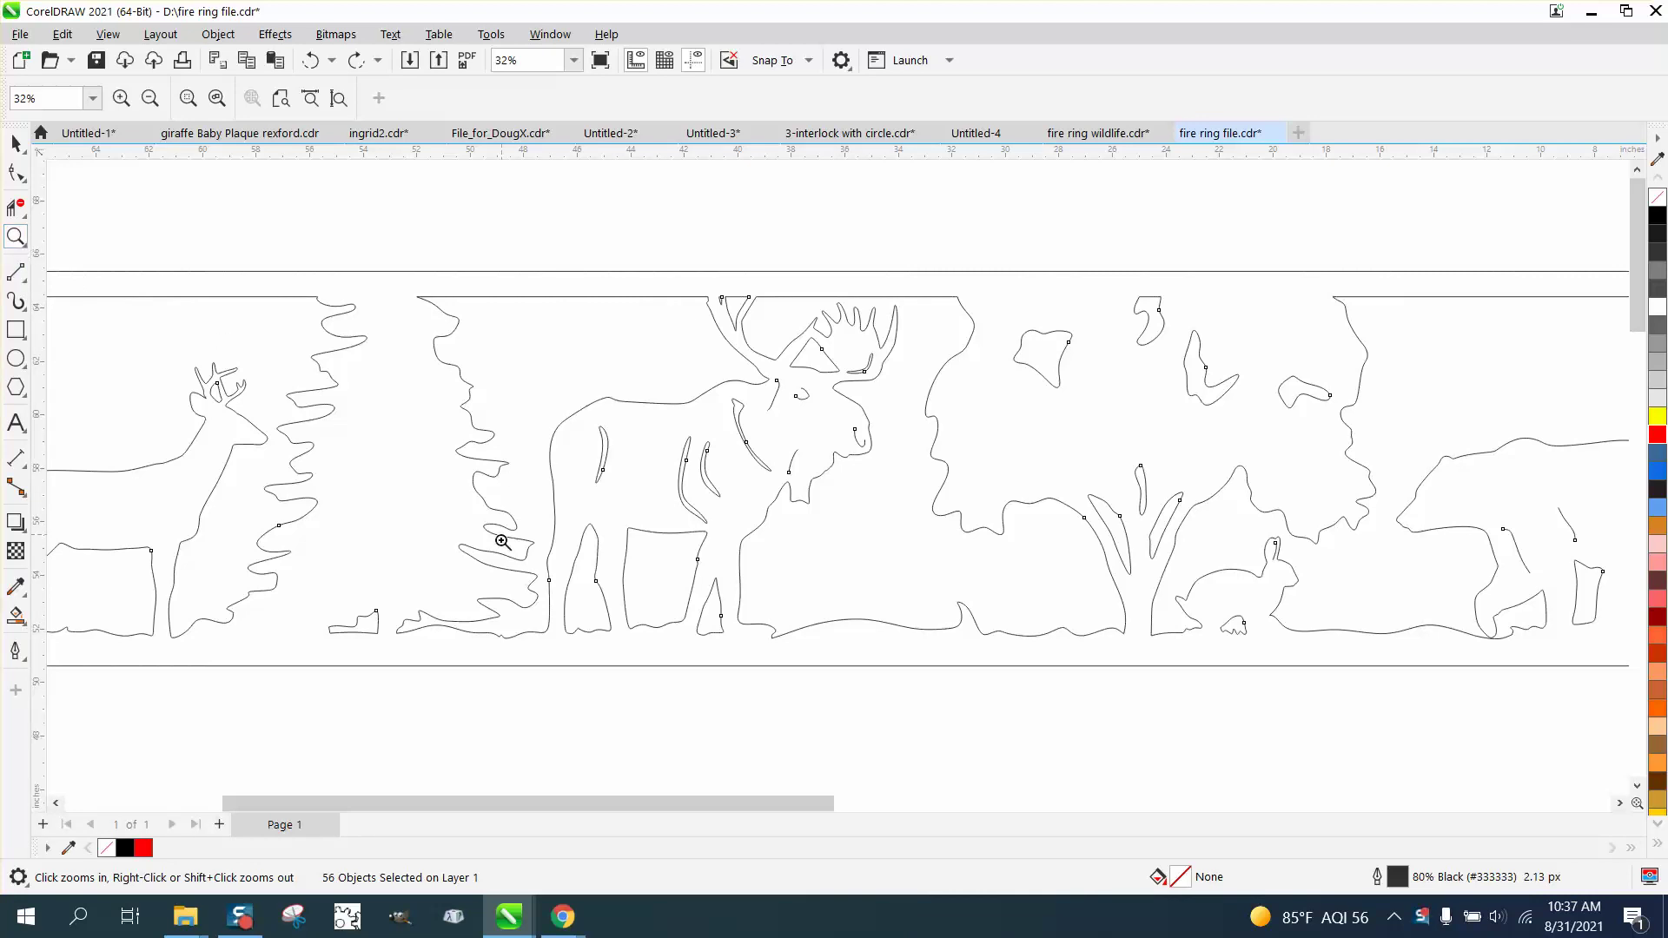
pyautogui.moveTo(501, 540); pyautogui.dragTo(894, 695)
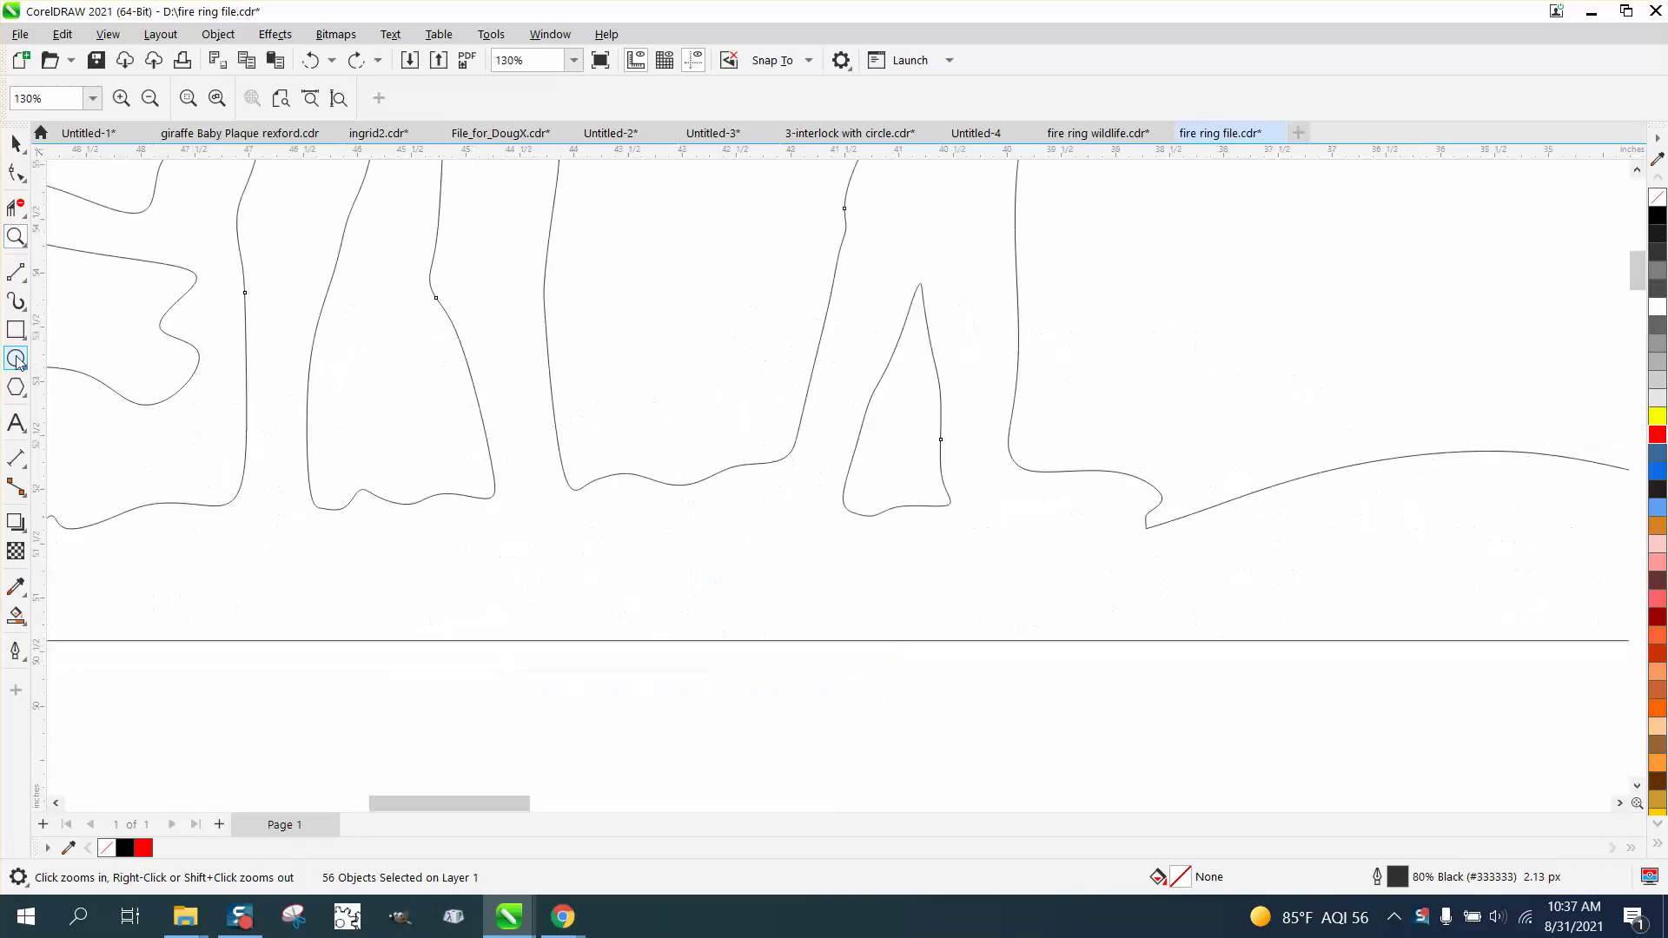
pyautogui.click(21, 276)
pyautogui.click(77, 302)
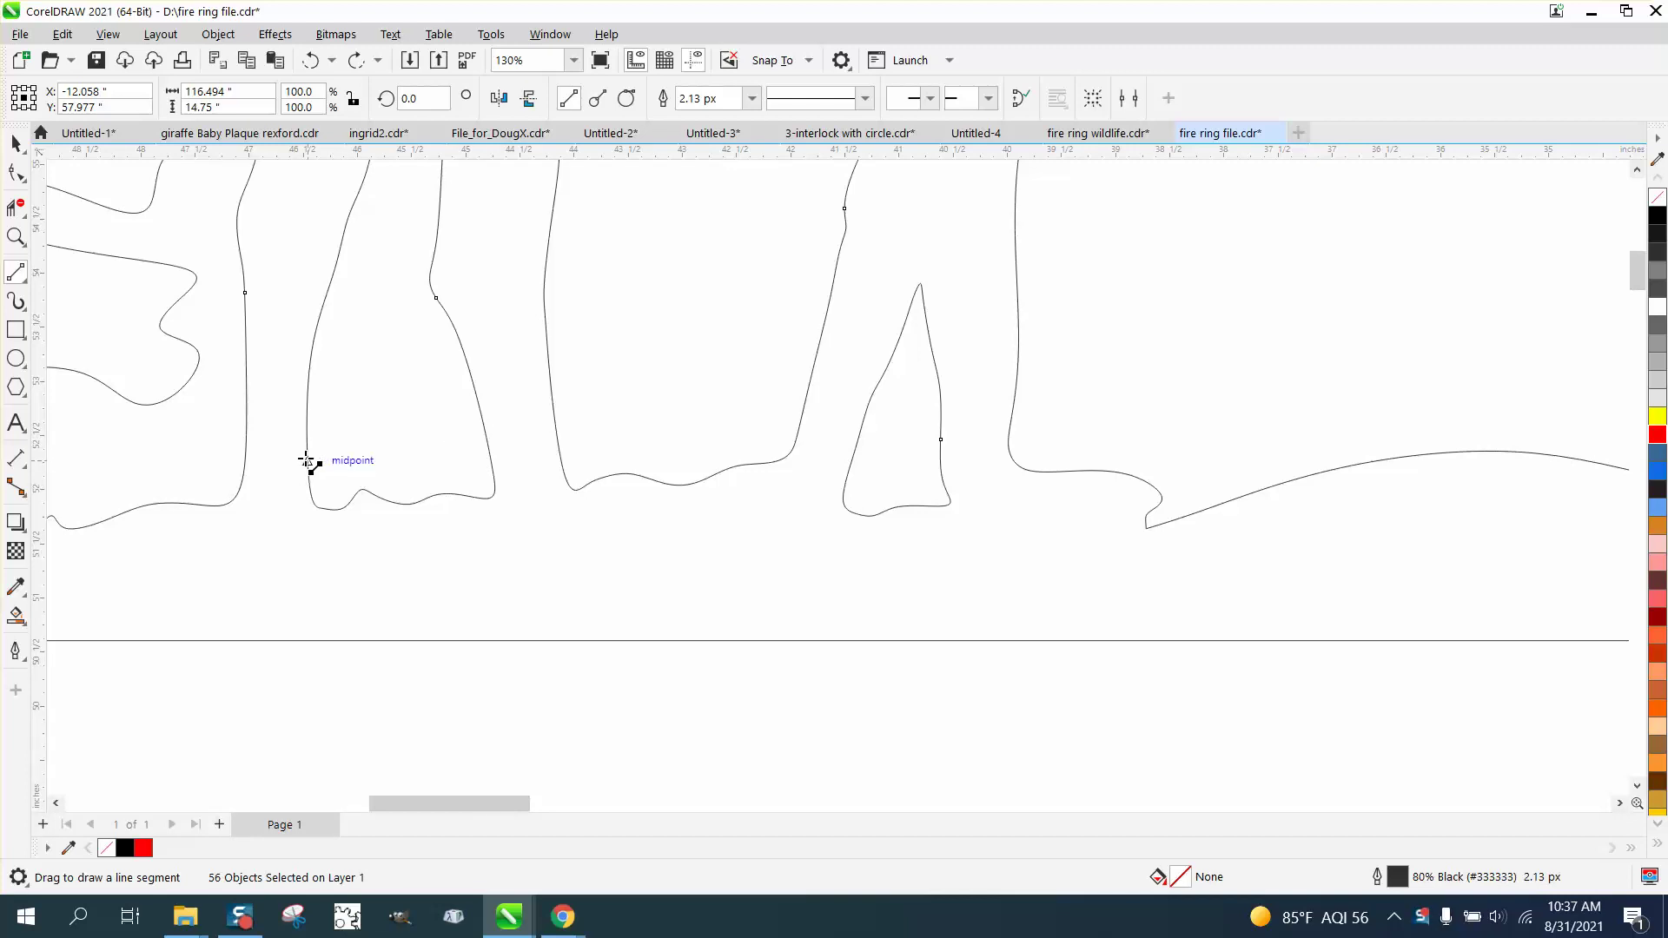
pyautogui.moveTo(293, 457); pyautogui.dragTo(799, 442)
pyautogui.scroll(-5, 748, 527)
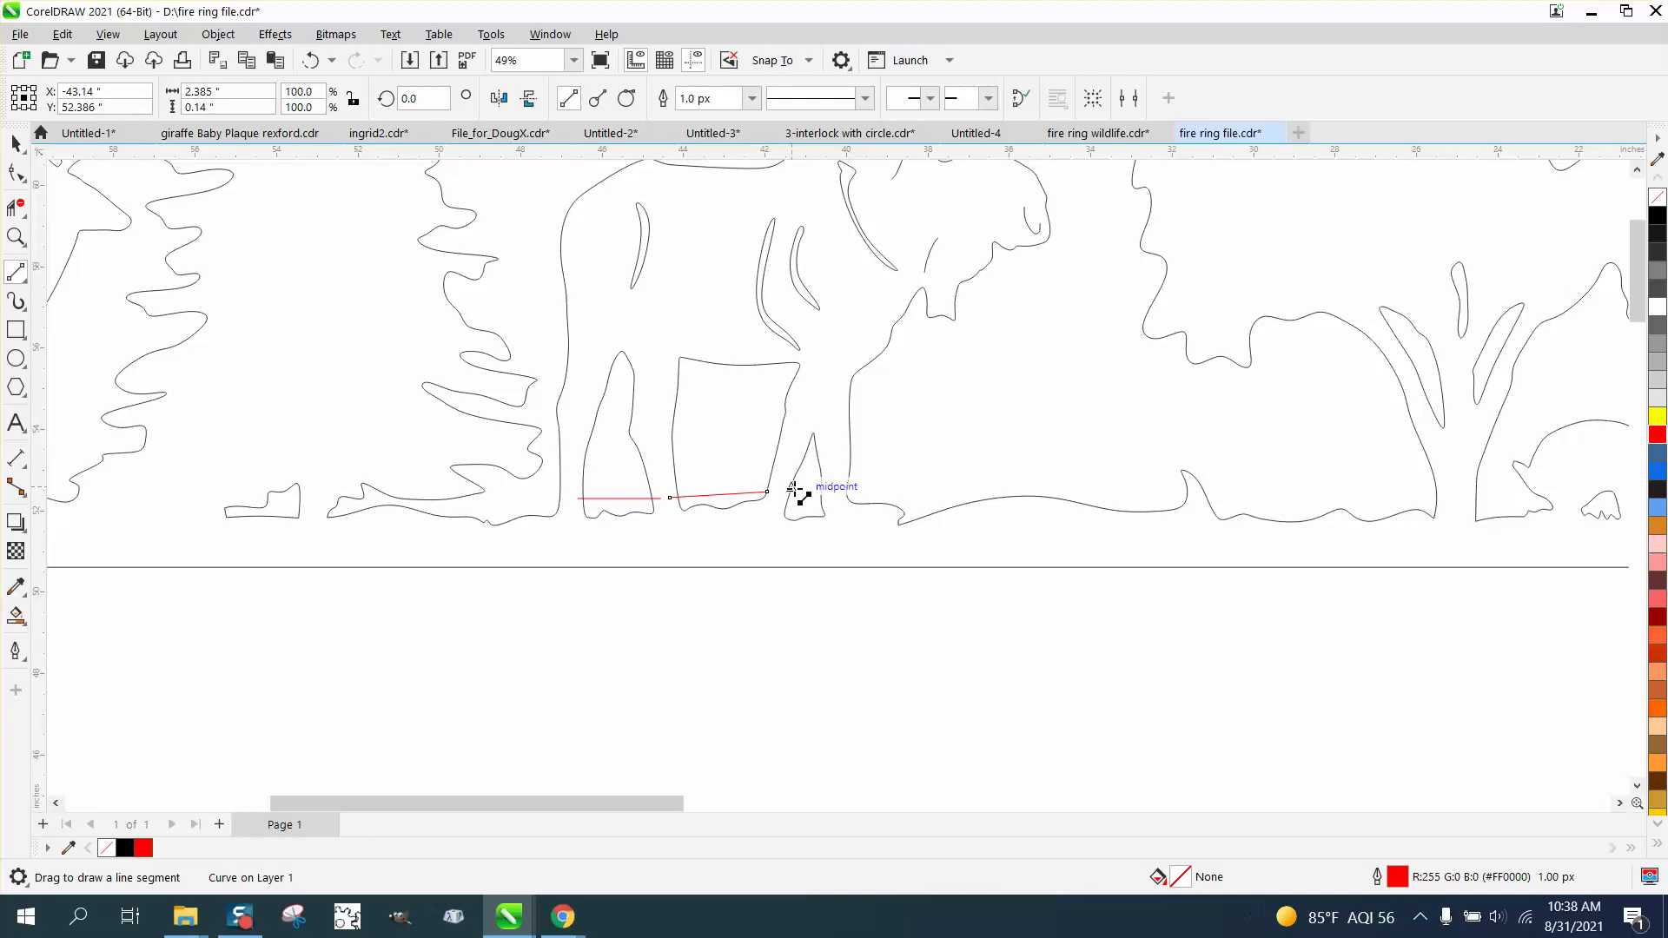
pyautogui.click(310, 60)
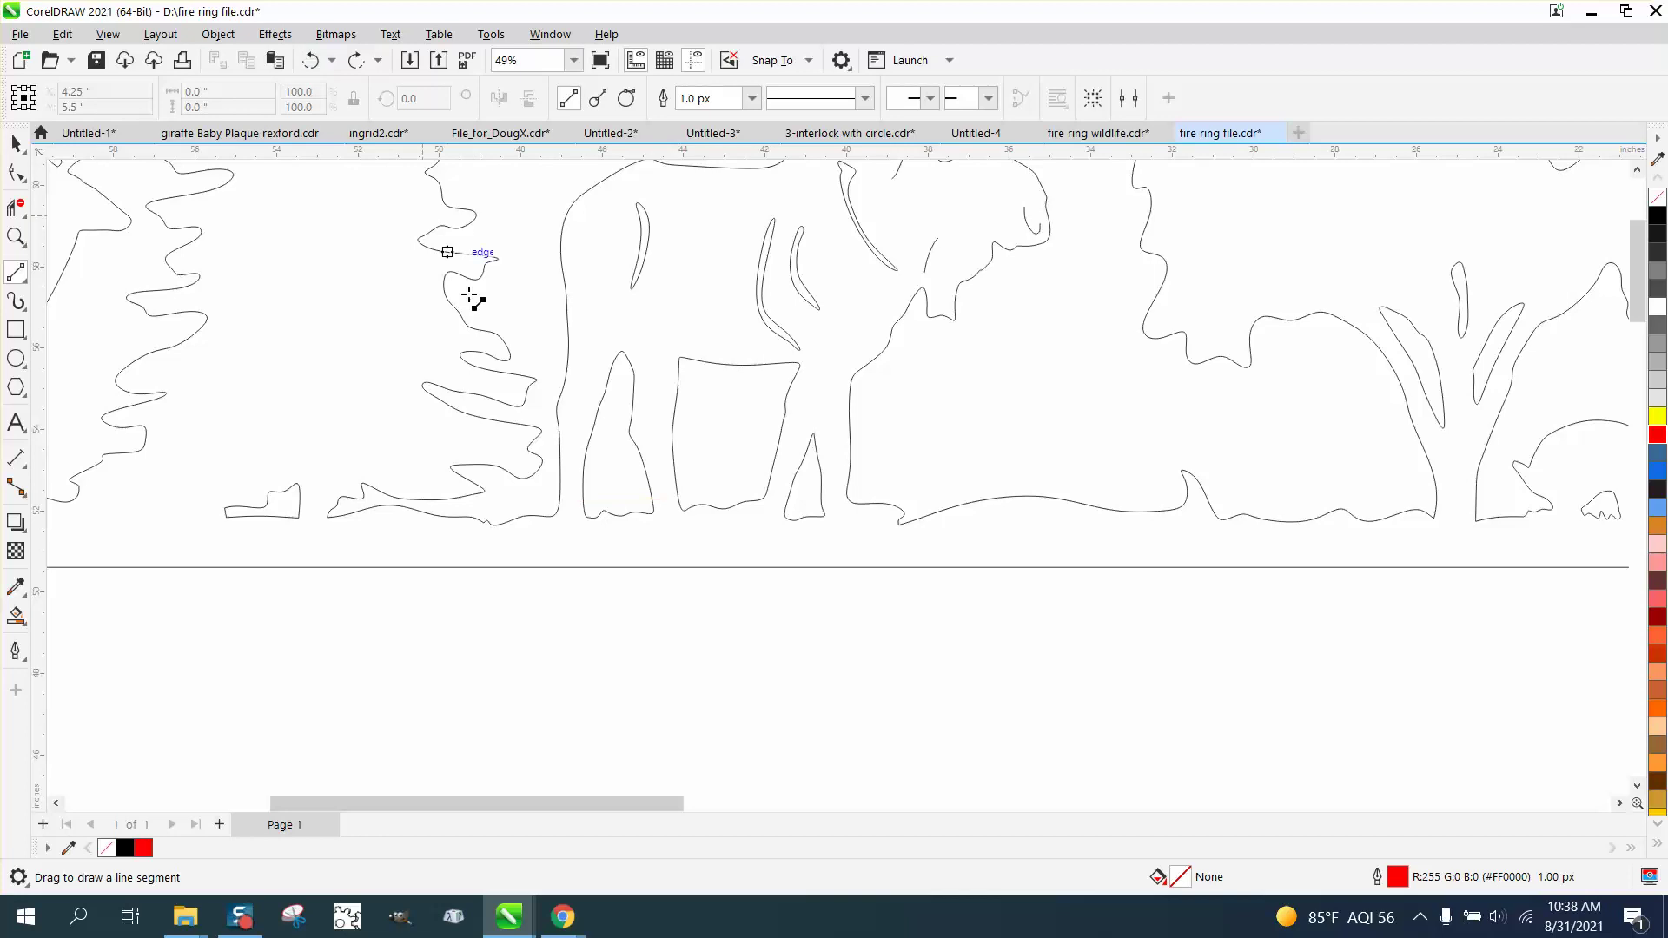
pyautogui.moveTo(542, 498); pyautogui.dragTo(820, 498)
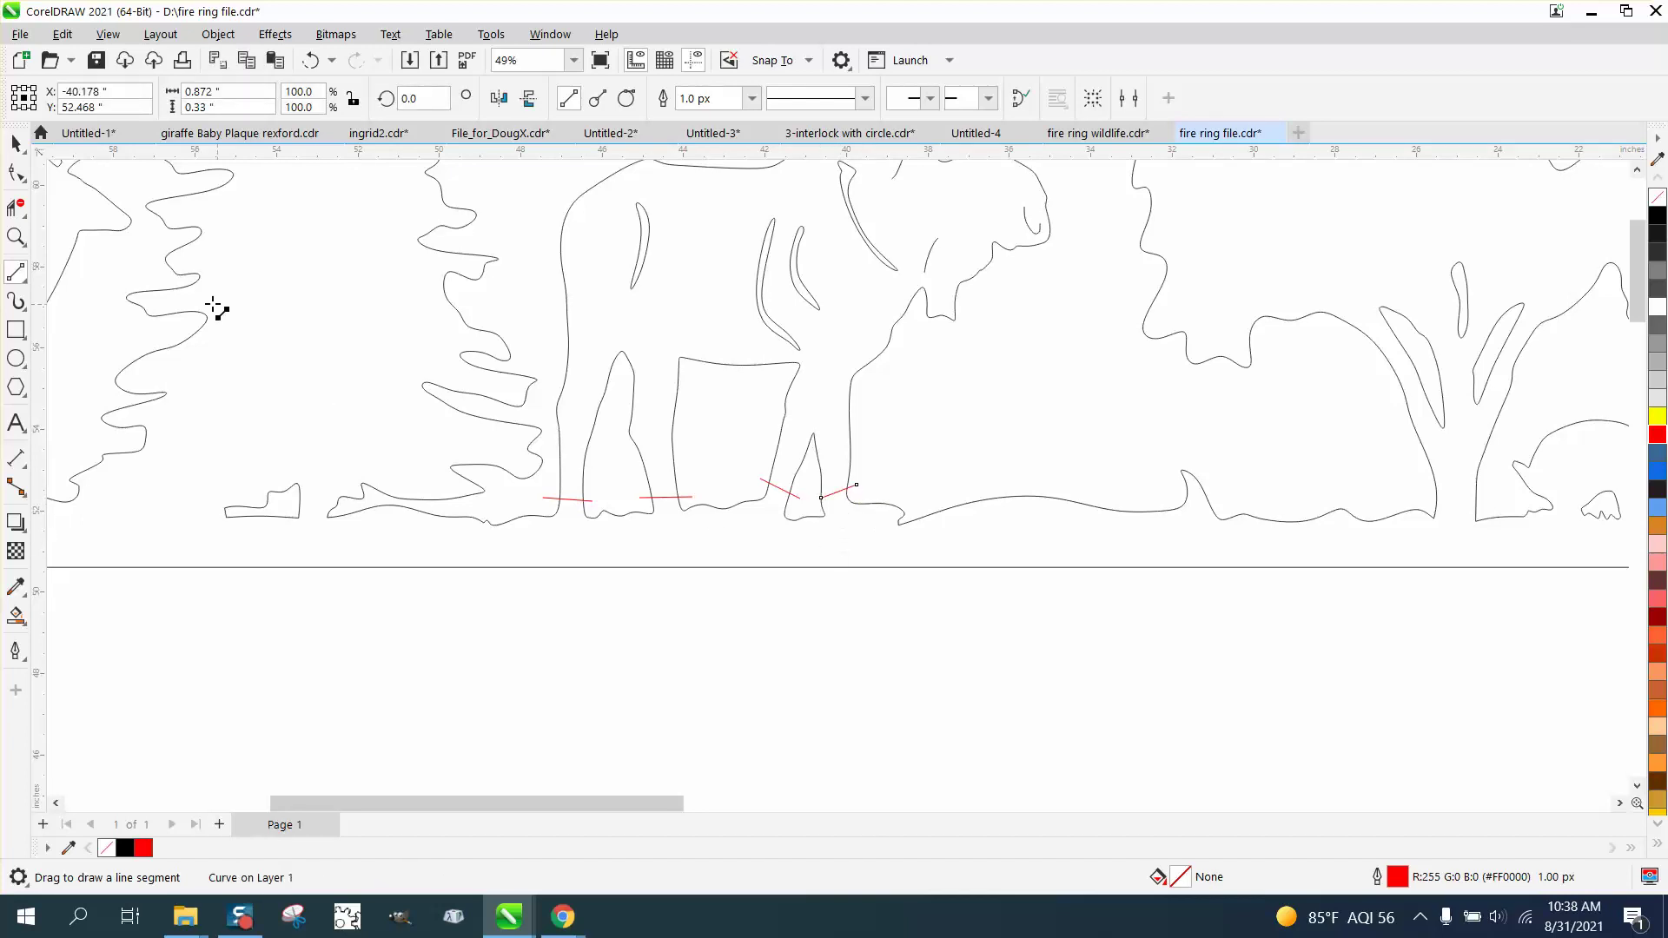
pyautogui.scroll(-2, 508, 578)
# Zoom in on the antlers and draw a 2-point line closing the gap above them.
pyautogui.click(15, 236)
pyautogui.moveTo(916, 280); pyautogui.dragTo(1045, 321)
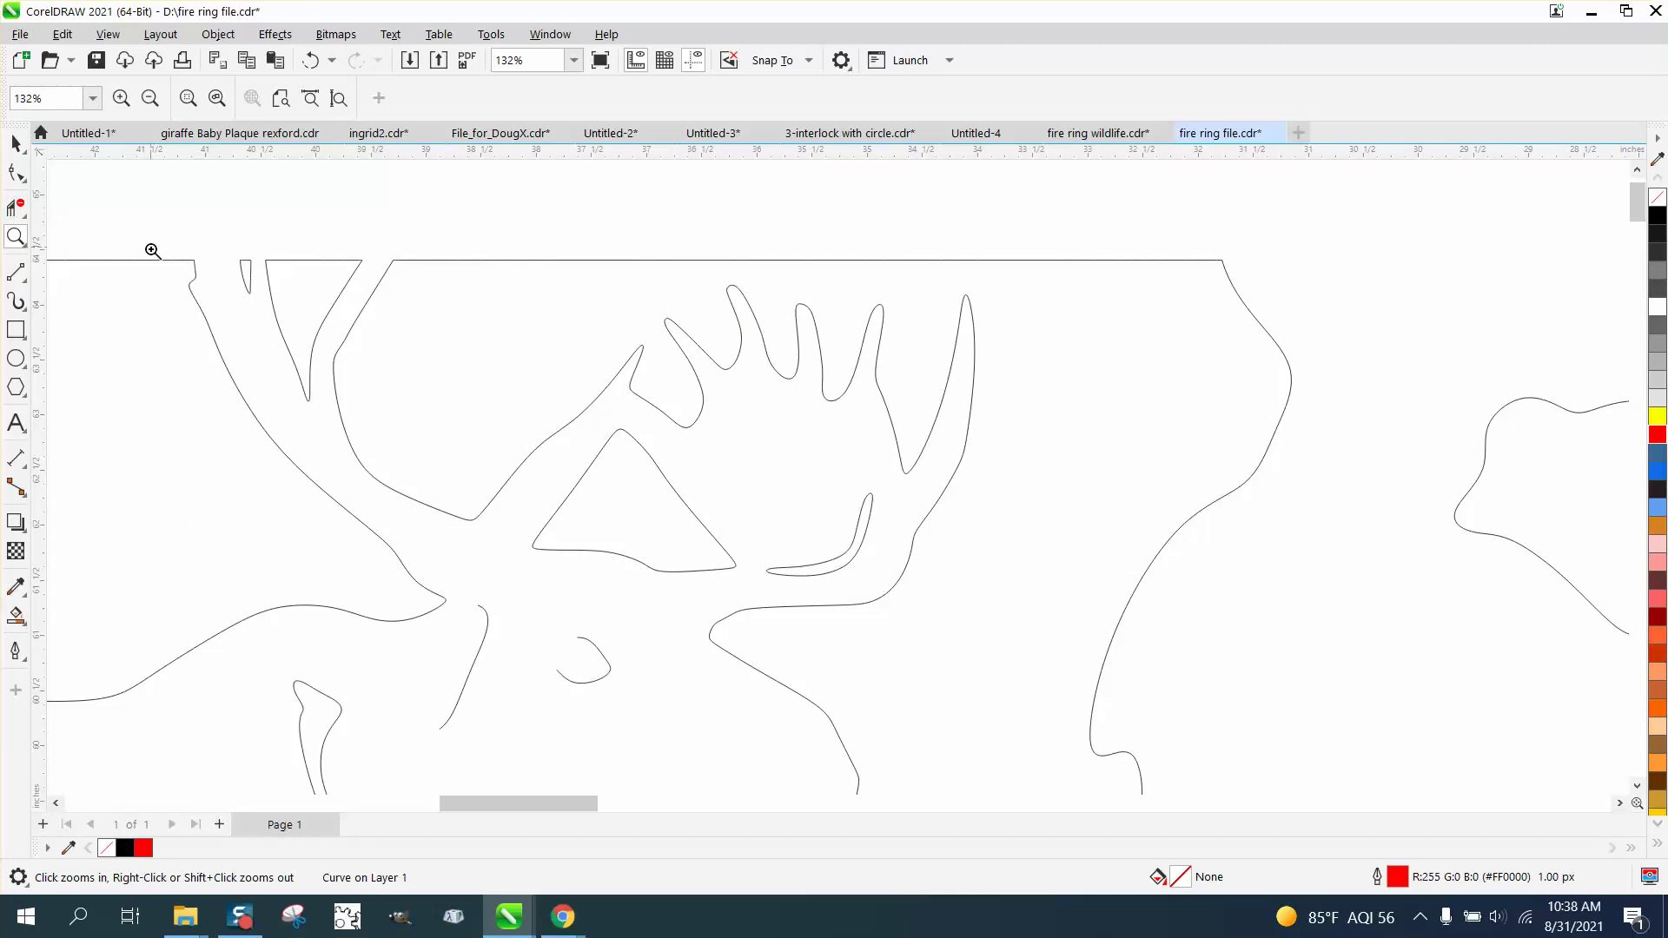
pyautogui.click(26, 289)
pyautogui.click(87, 296)
pyautogui.moveTo(161, 263); pyautogui.dragTo(395, 260)
pyautogui.scroll(-3, 394, 261)
pyautogui.scroll(-2, 466, 330)
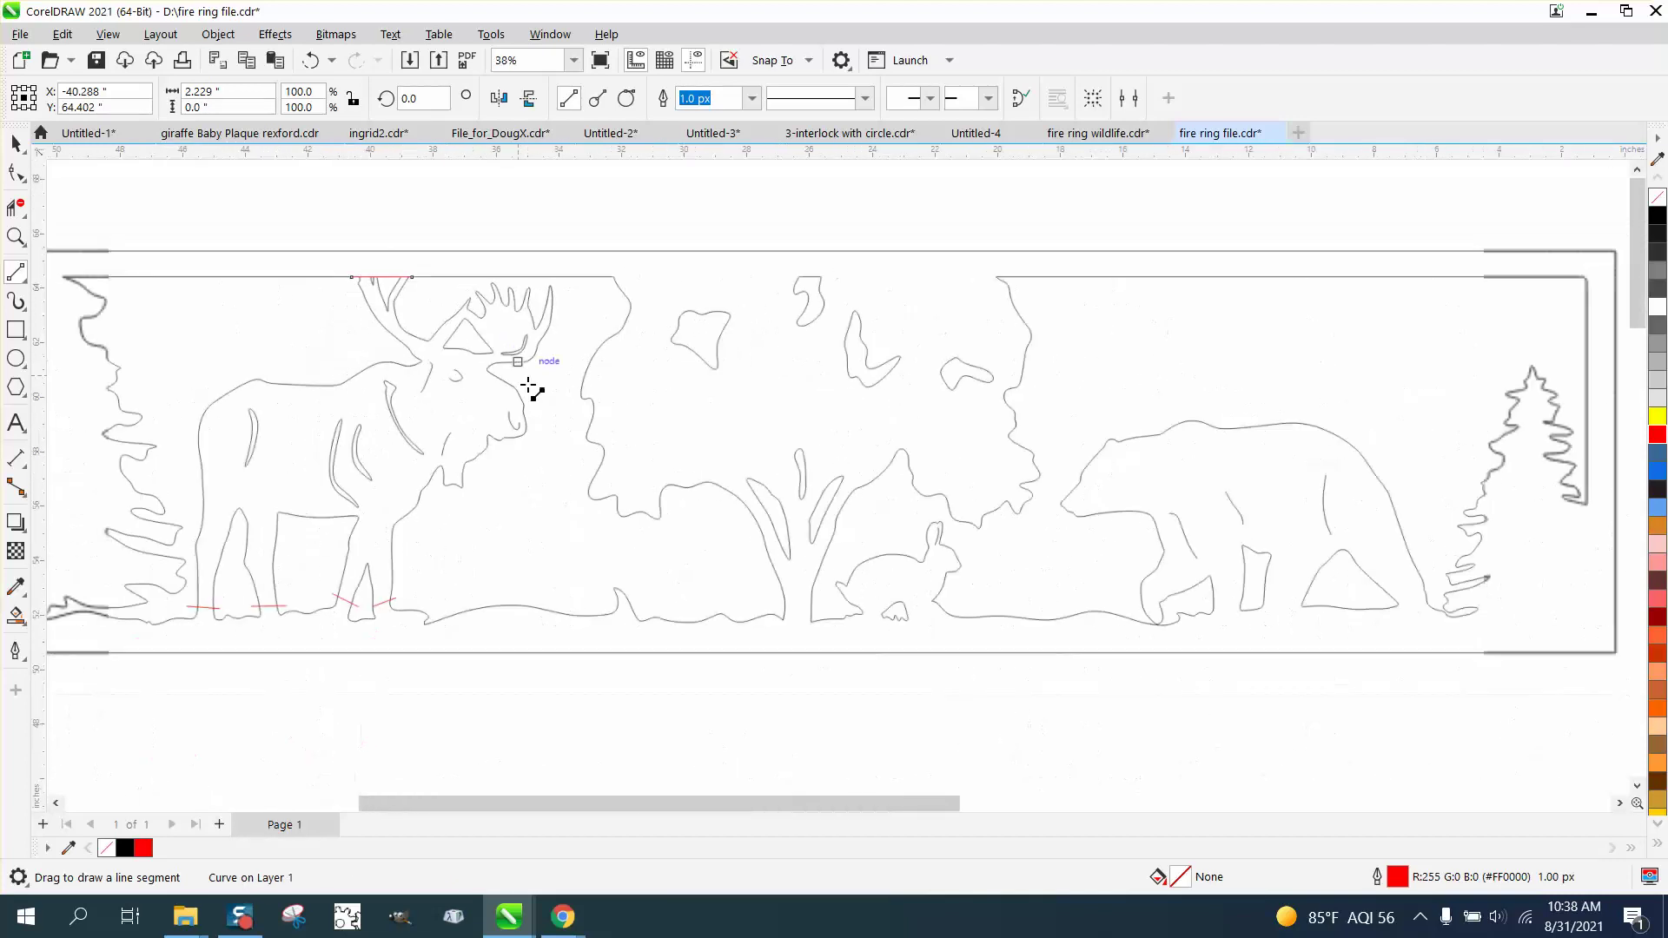
# Smart Fill the enclosed moose shape black and nudge the fill up out of the panel.
pyautogui.click(15, 615)
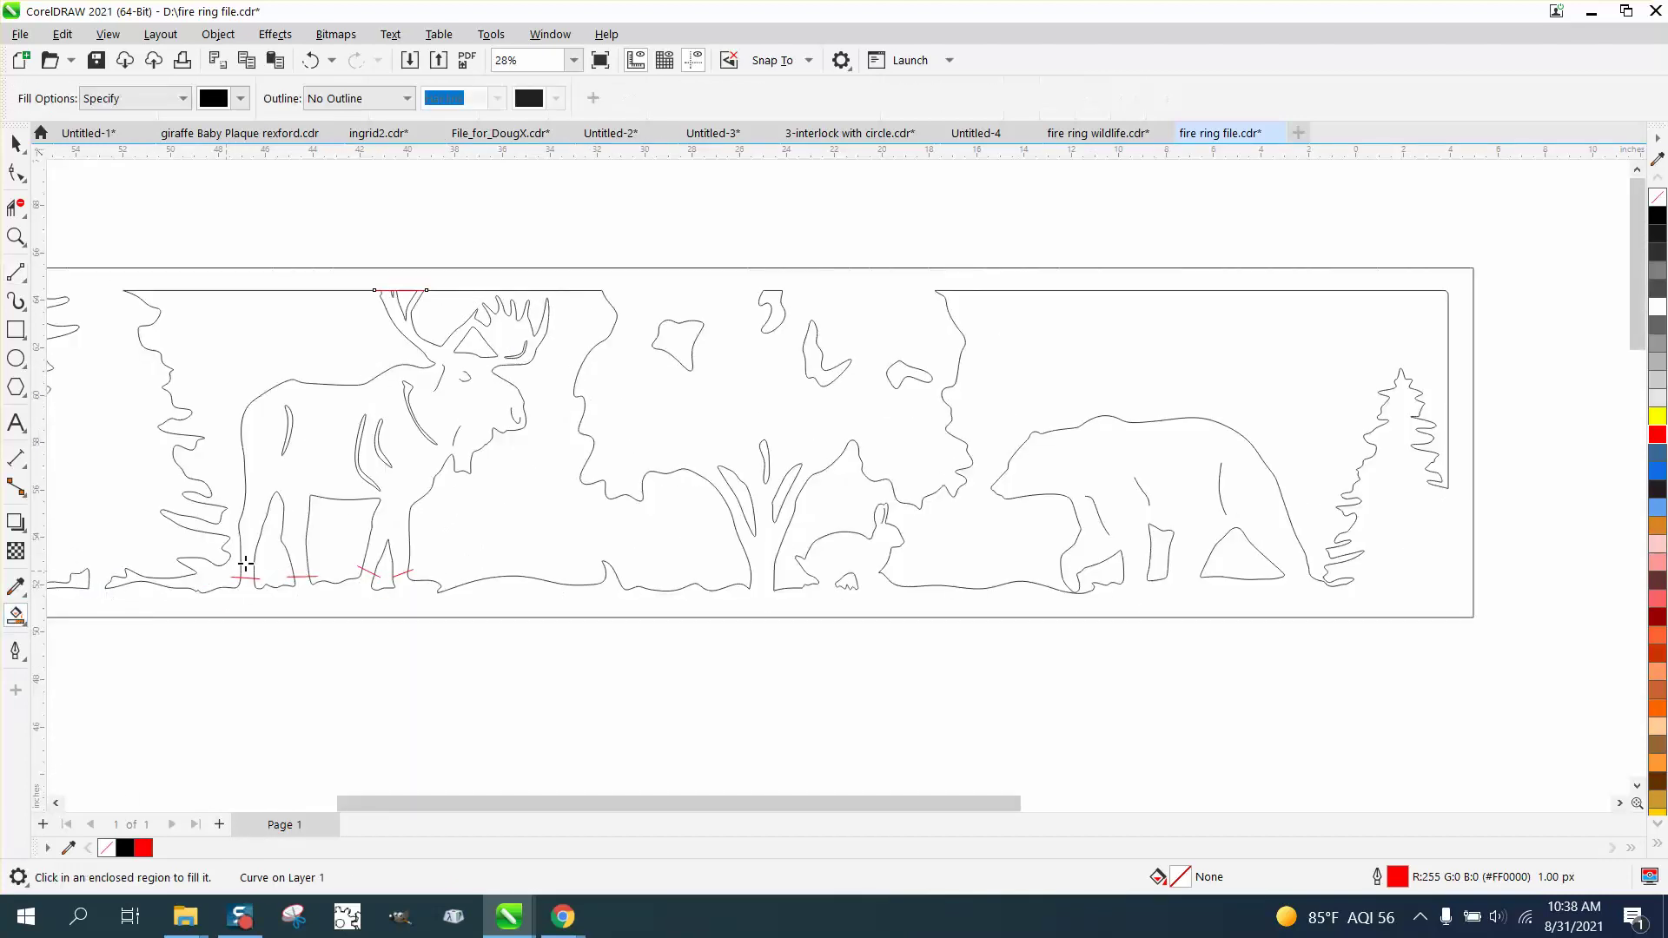
pyautogui.click(344, 486)
pyautogui.scroll(-3, 387, 467)
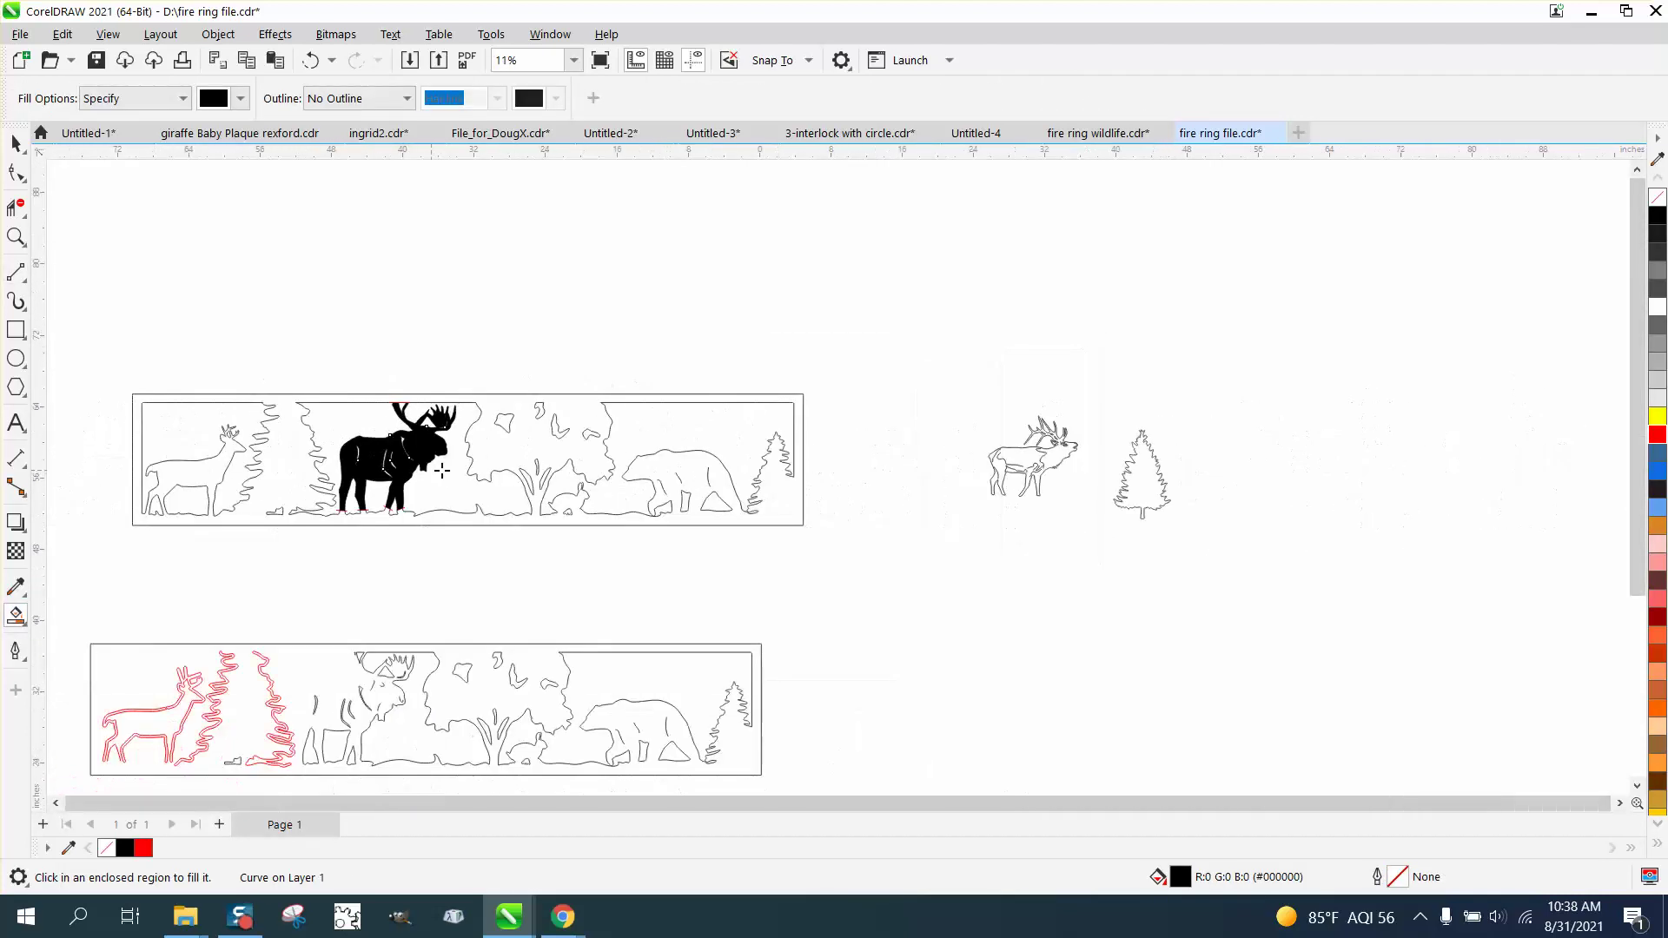
pyautogui.press('Up')
pyautogui.press('Up')
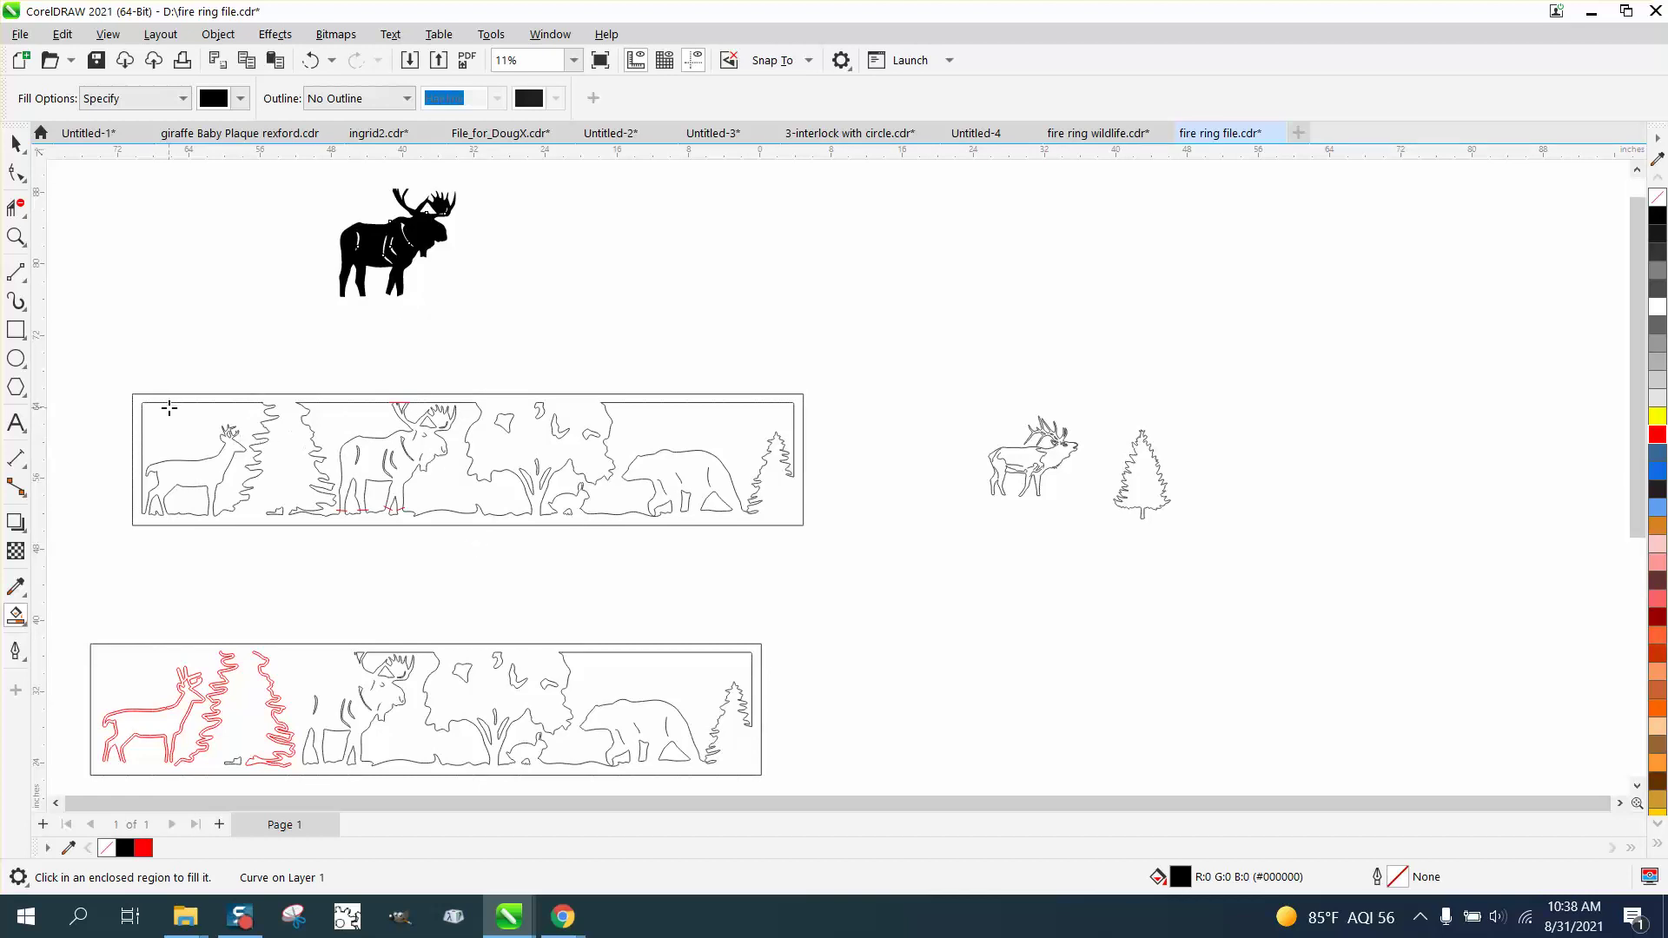
pyautogui.click(16, 143)
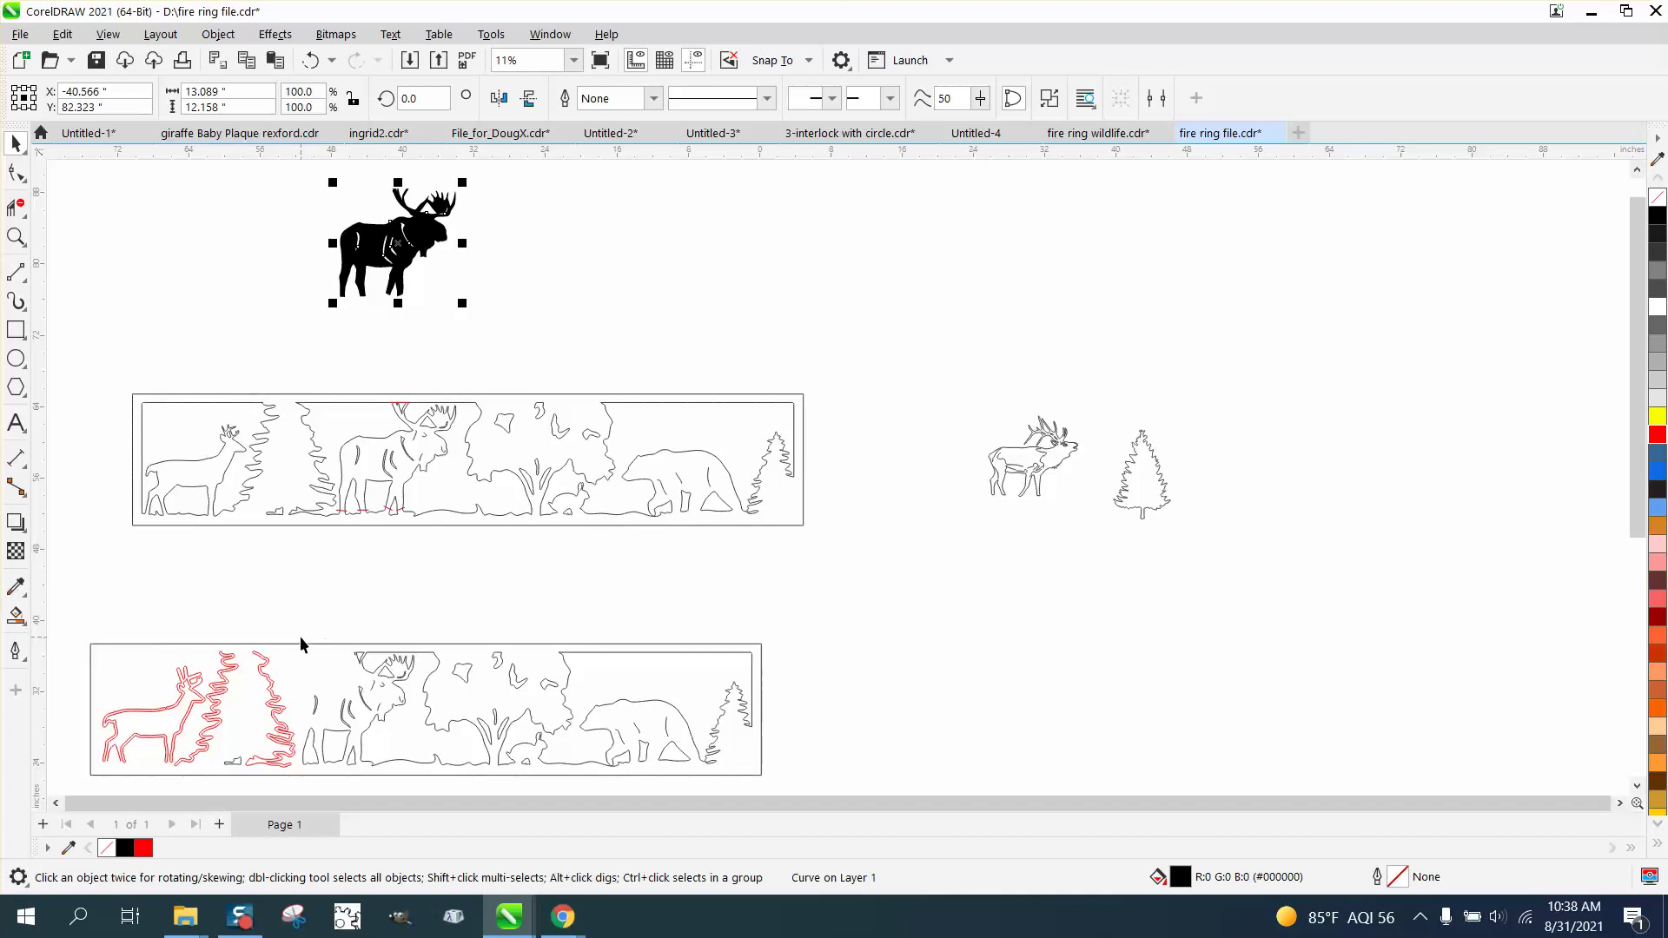
# Delete the lower panel's black outlines, then reselect the black moose silhouette.
pyautogui.moveTo(300, 644); pyautogui.dragTo(327, 754)
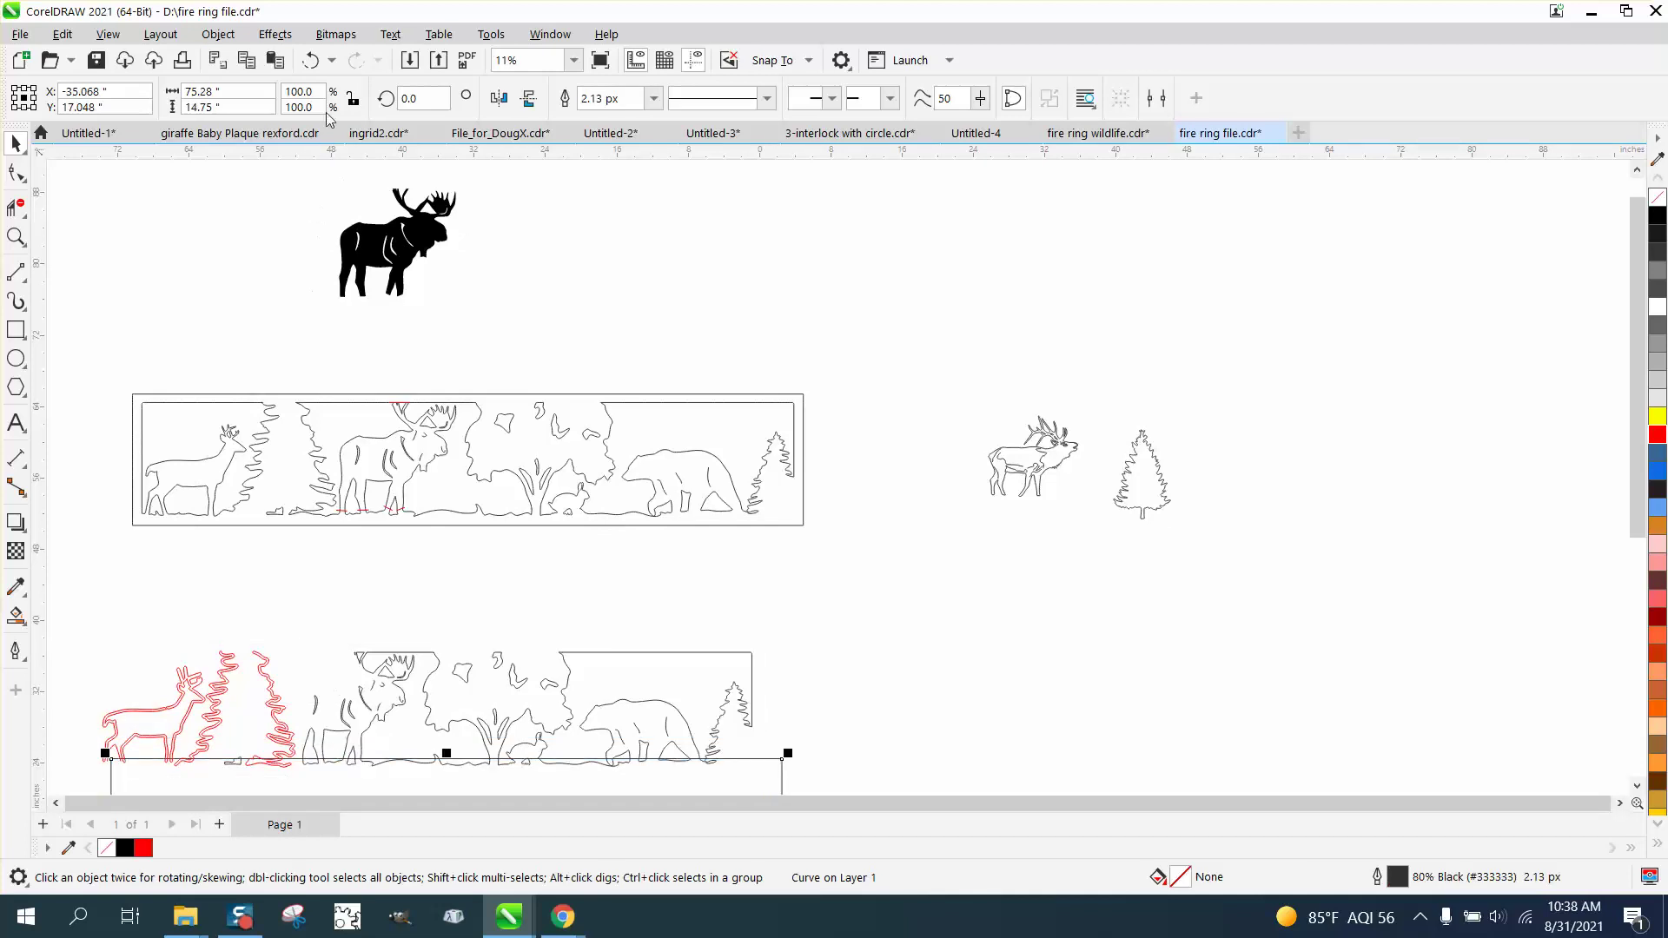
pyautogui.click(310, 60)
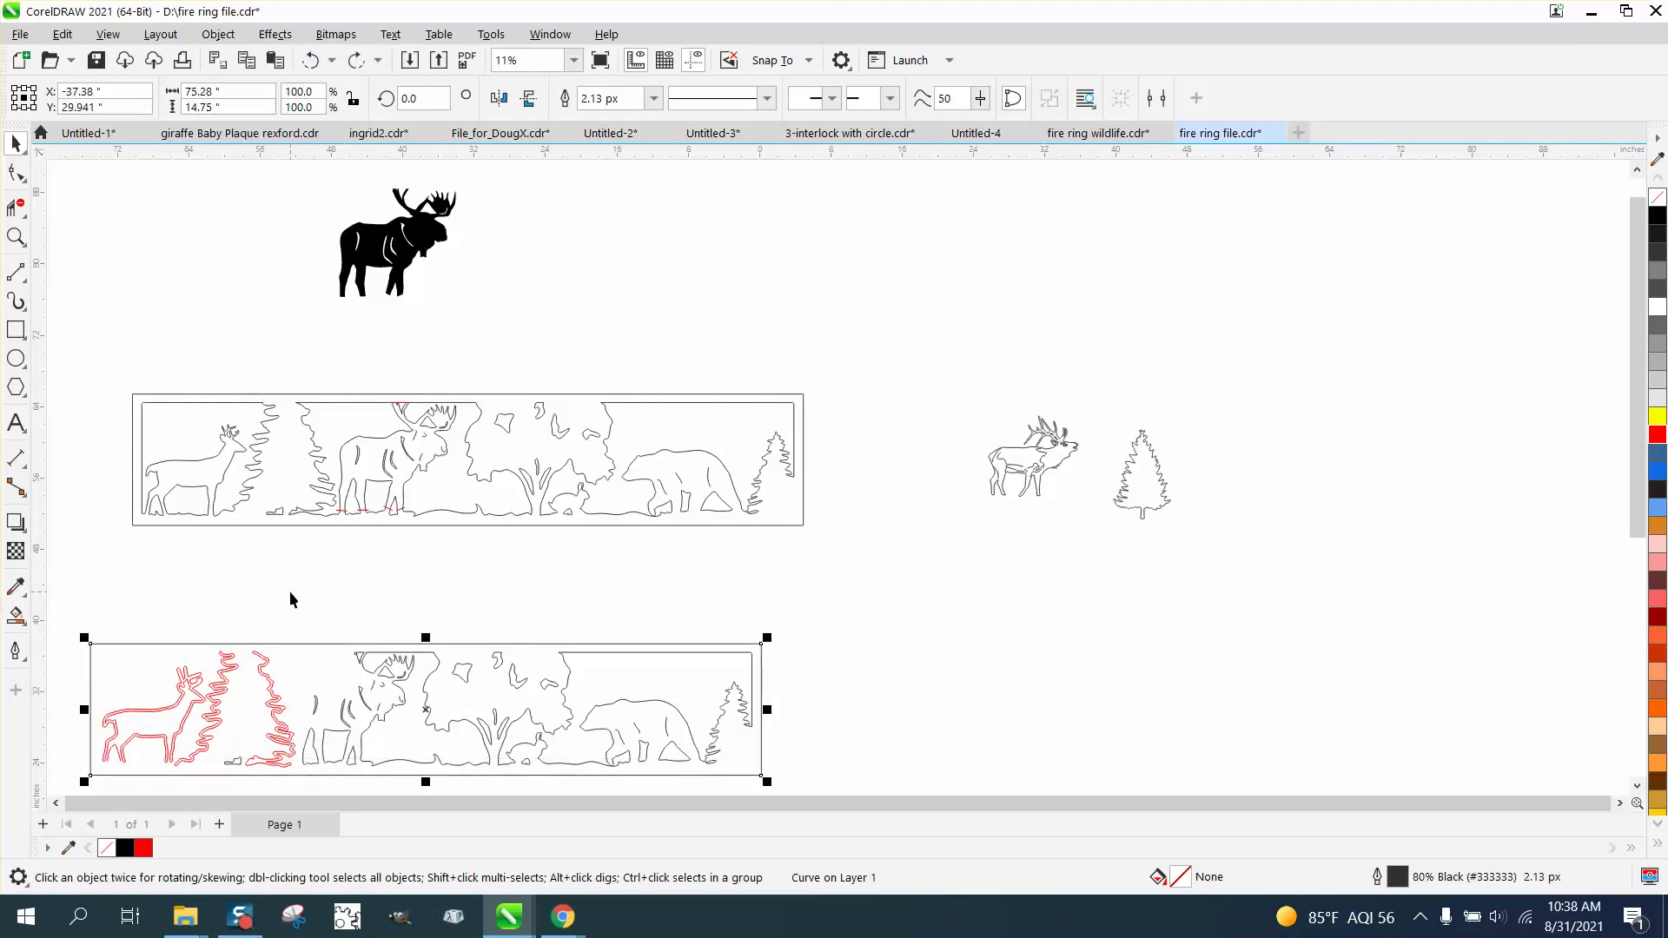
pyautogui.moveTo(318, 766); pyautogui.dragTo(794, 742)
pyautogui.press('Delete')
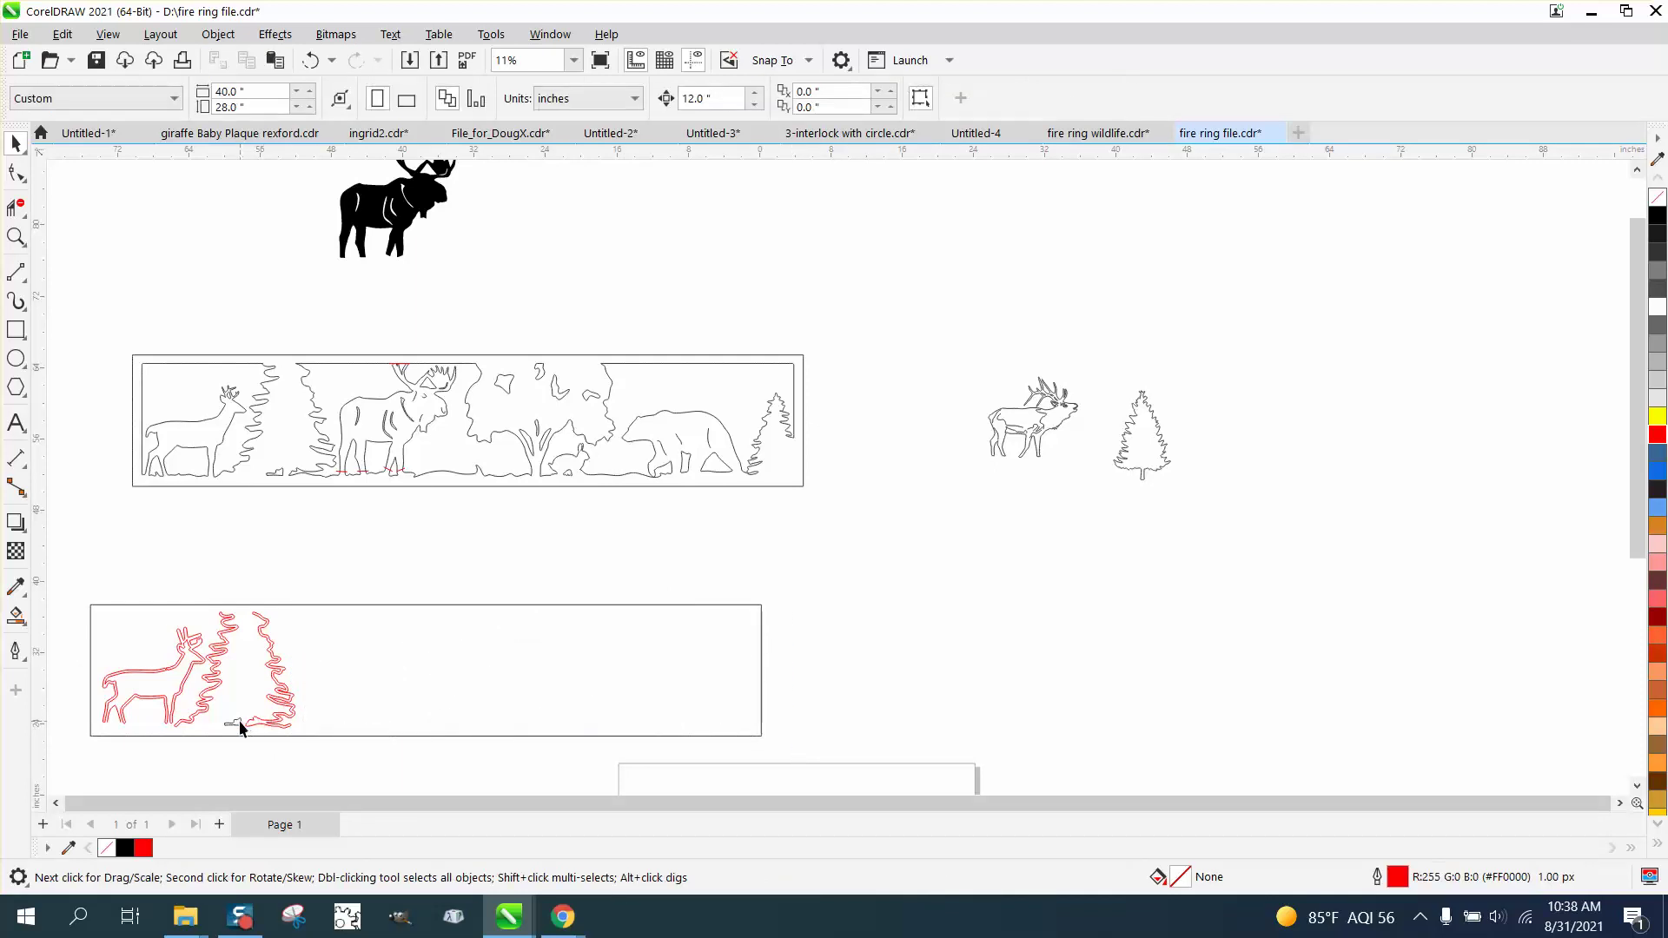
pyautogui.scroll(-1, 513, 365)
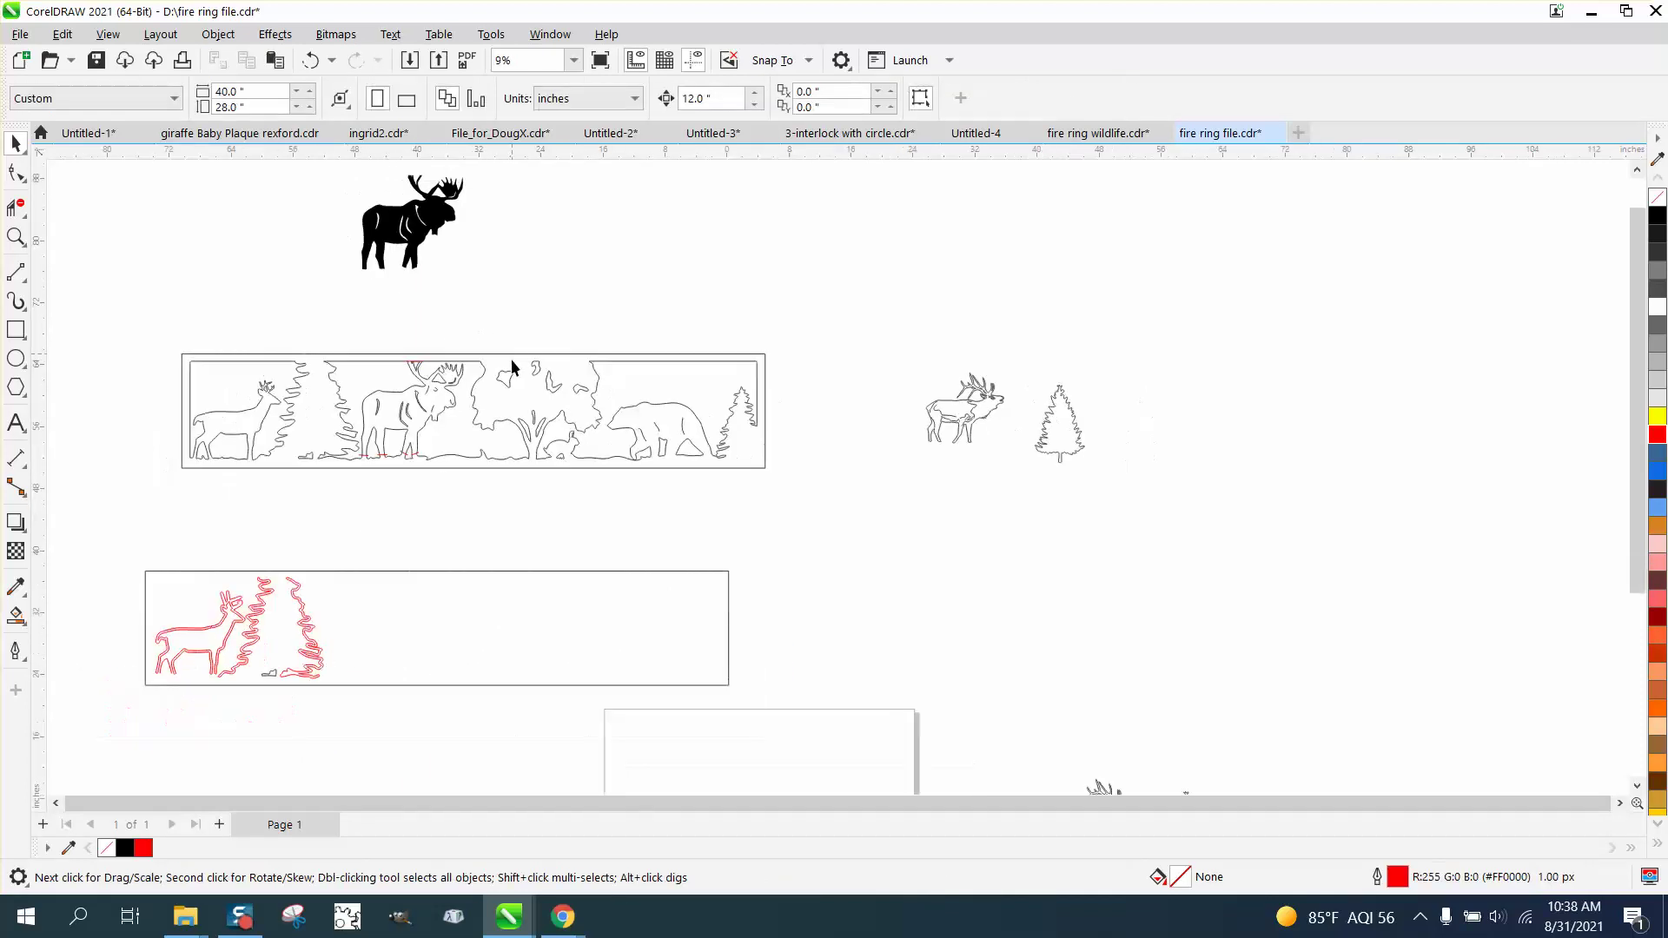
pyautogui.scroll(-1, 550, 472)
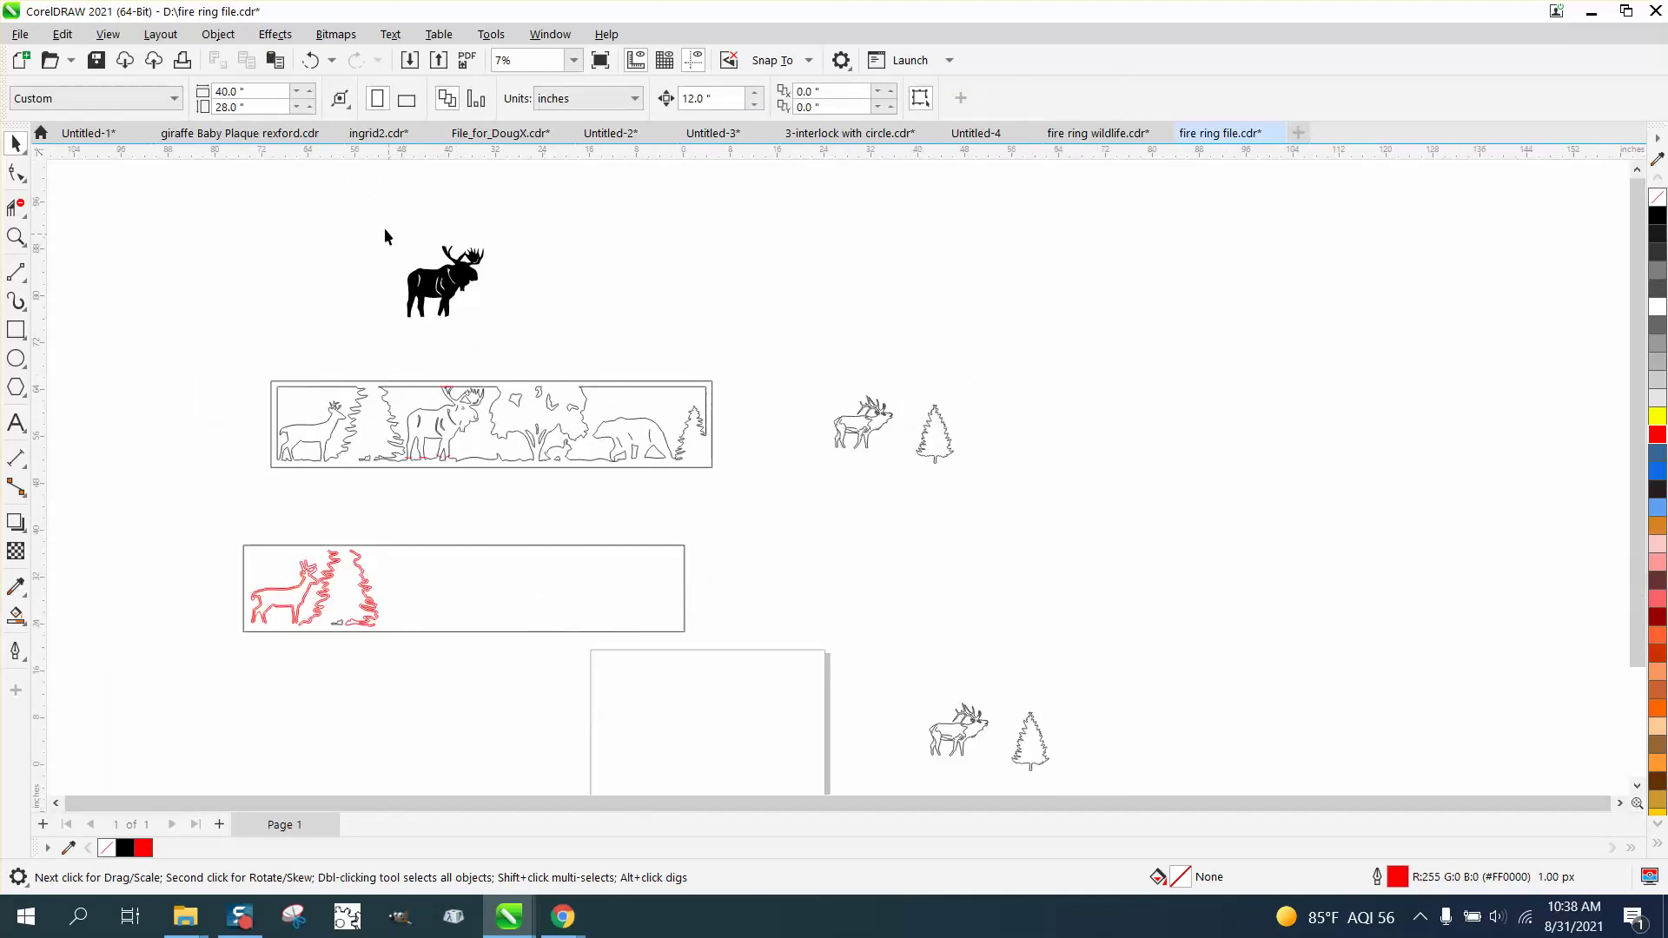
pyautogui.moveTo(520, 340); pyautogui.dragTo(521, 344)
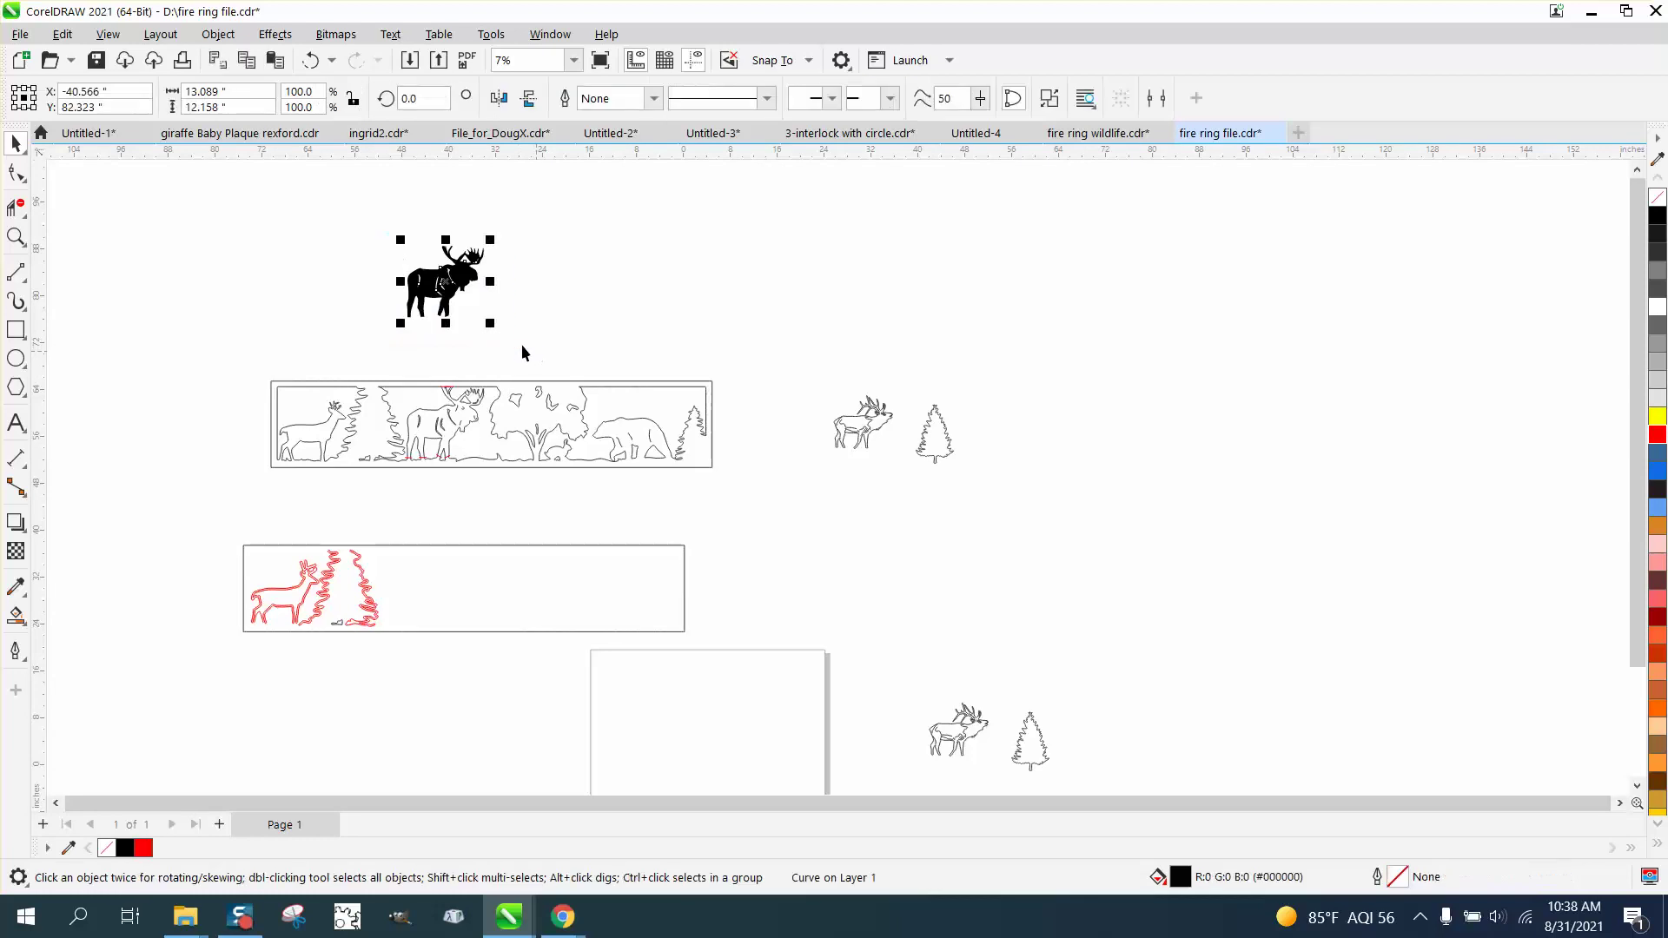
# Zoom in on the moose and give it no fill with a red outline.
pyautogui.click(17, 238)
pyautogui.moveTo(364, 231); pyautogui.dragTo(586, 358)
pyautogui.click(17, 146)
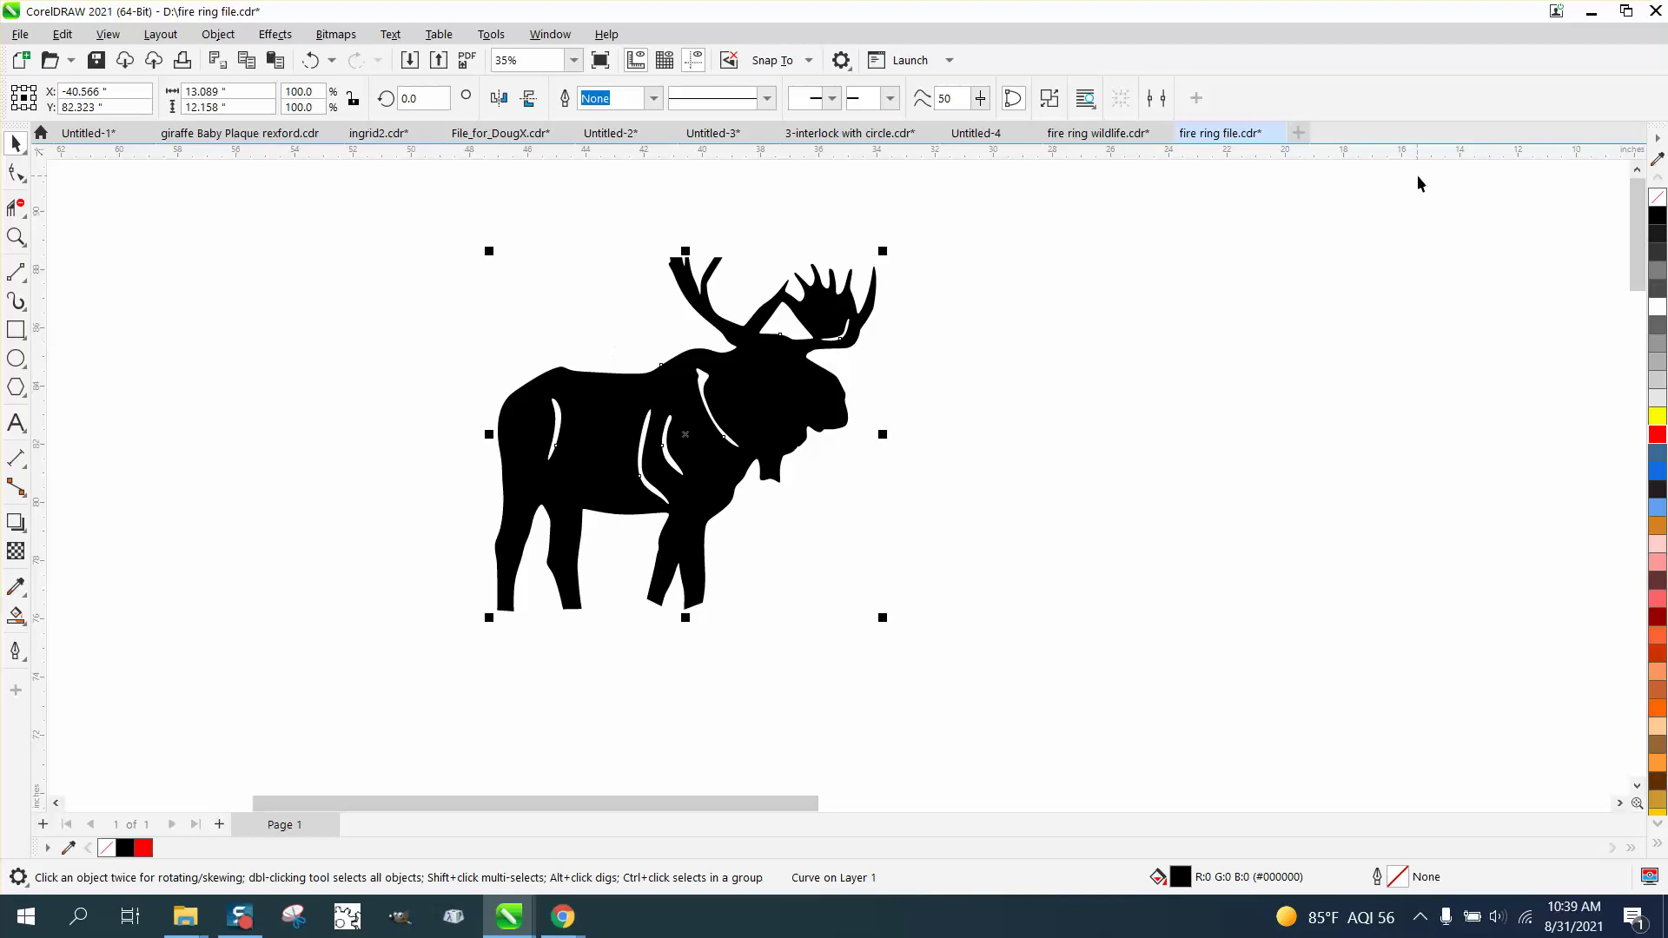
pyautogui.click(1657, 198)
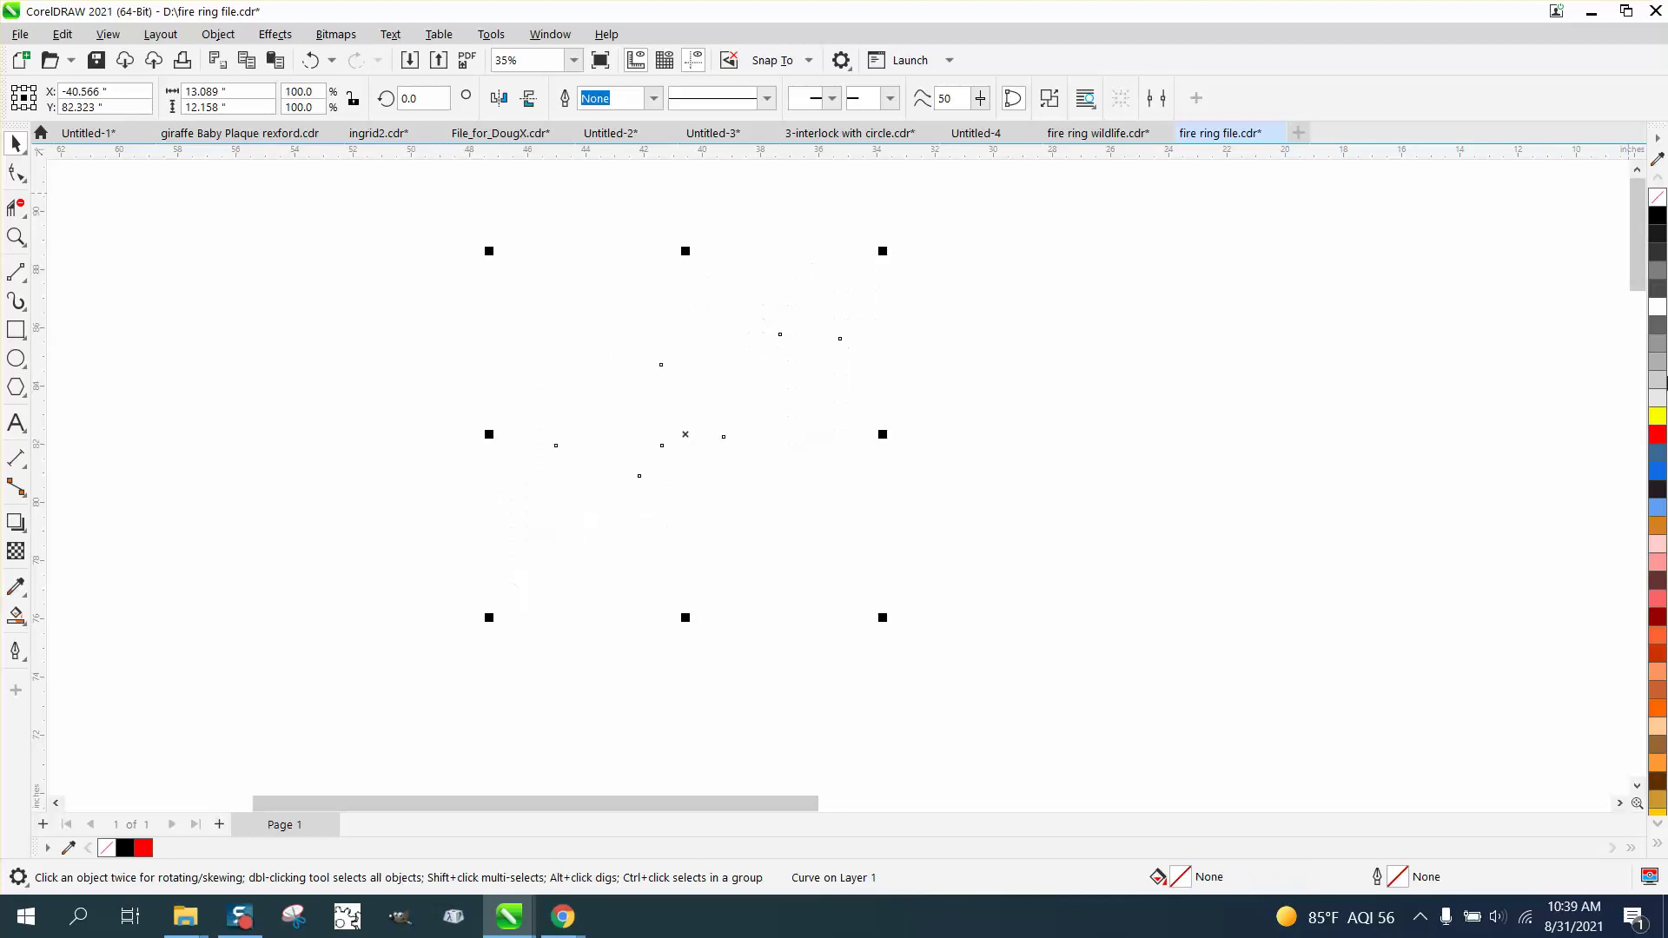
pyautogui.rightClick(1661, 436)
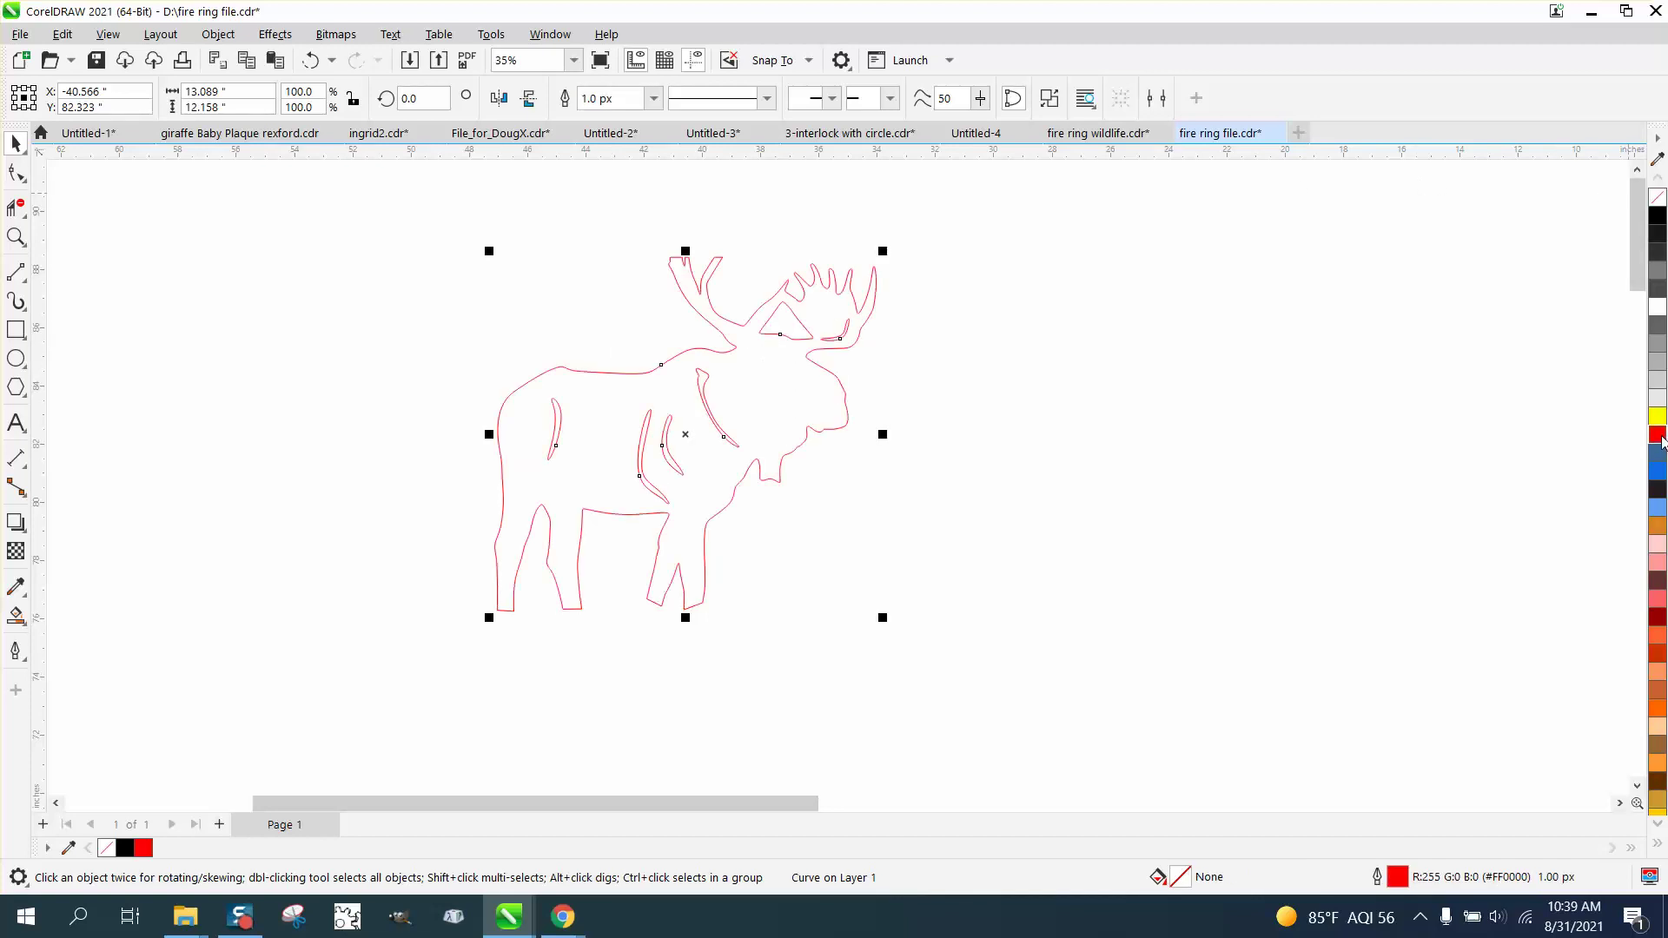
# Set the nudge distance to 5.0.
pyautogui.click(1256, 406)
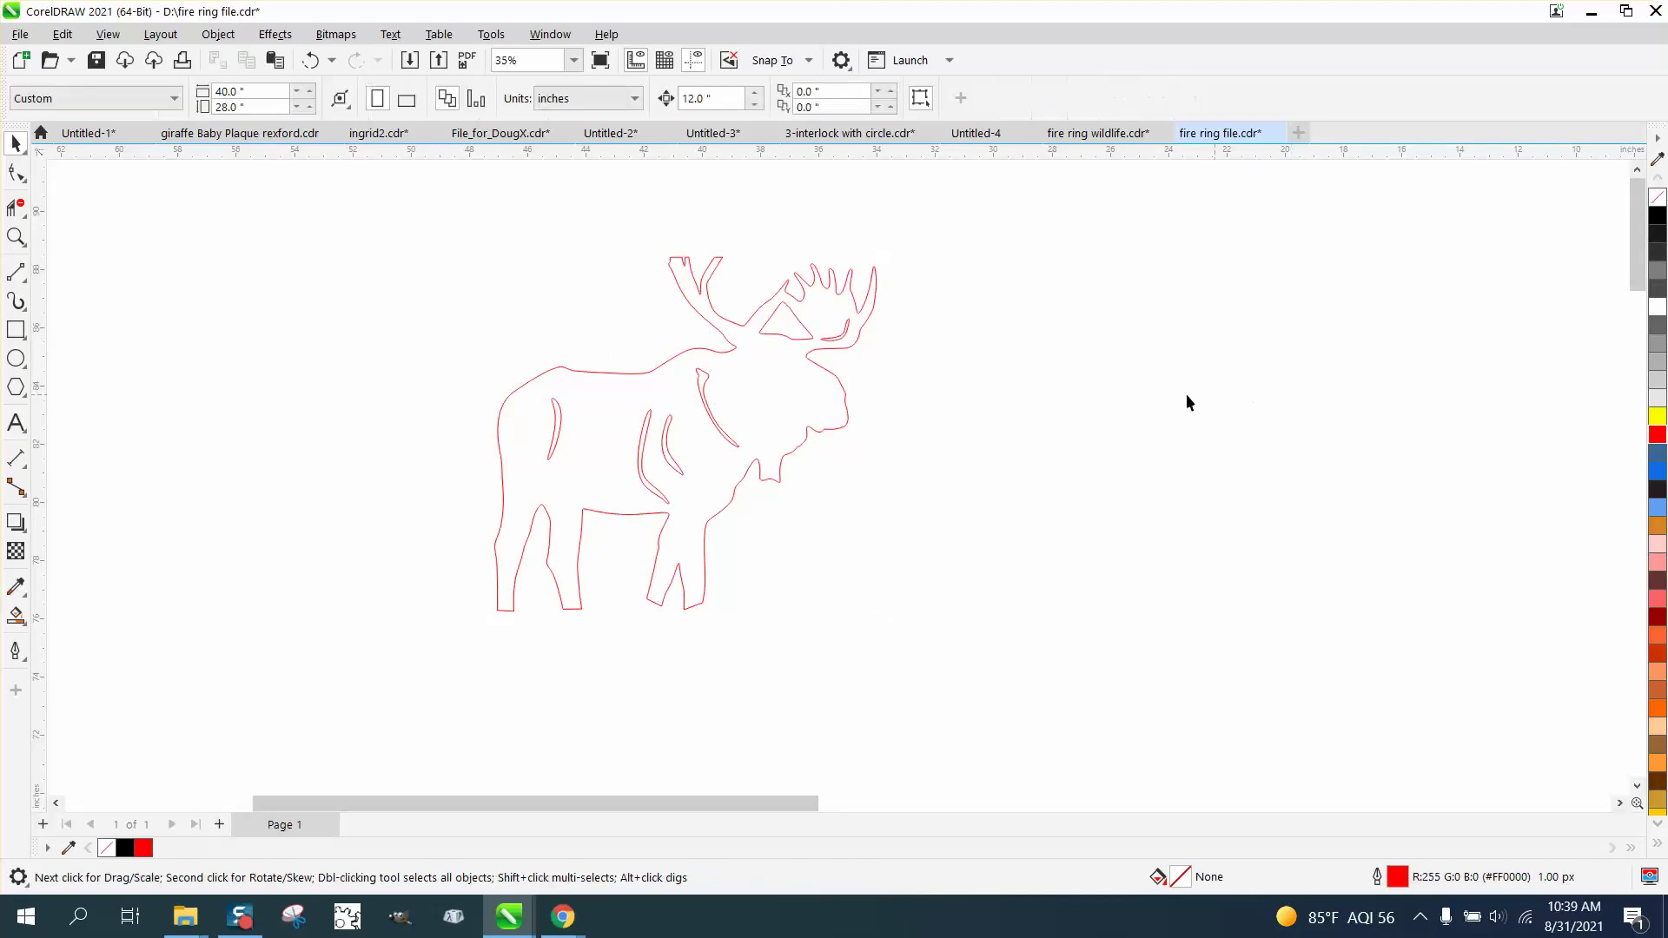
pyautogui.doubleClick(699, 98)
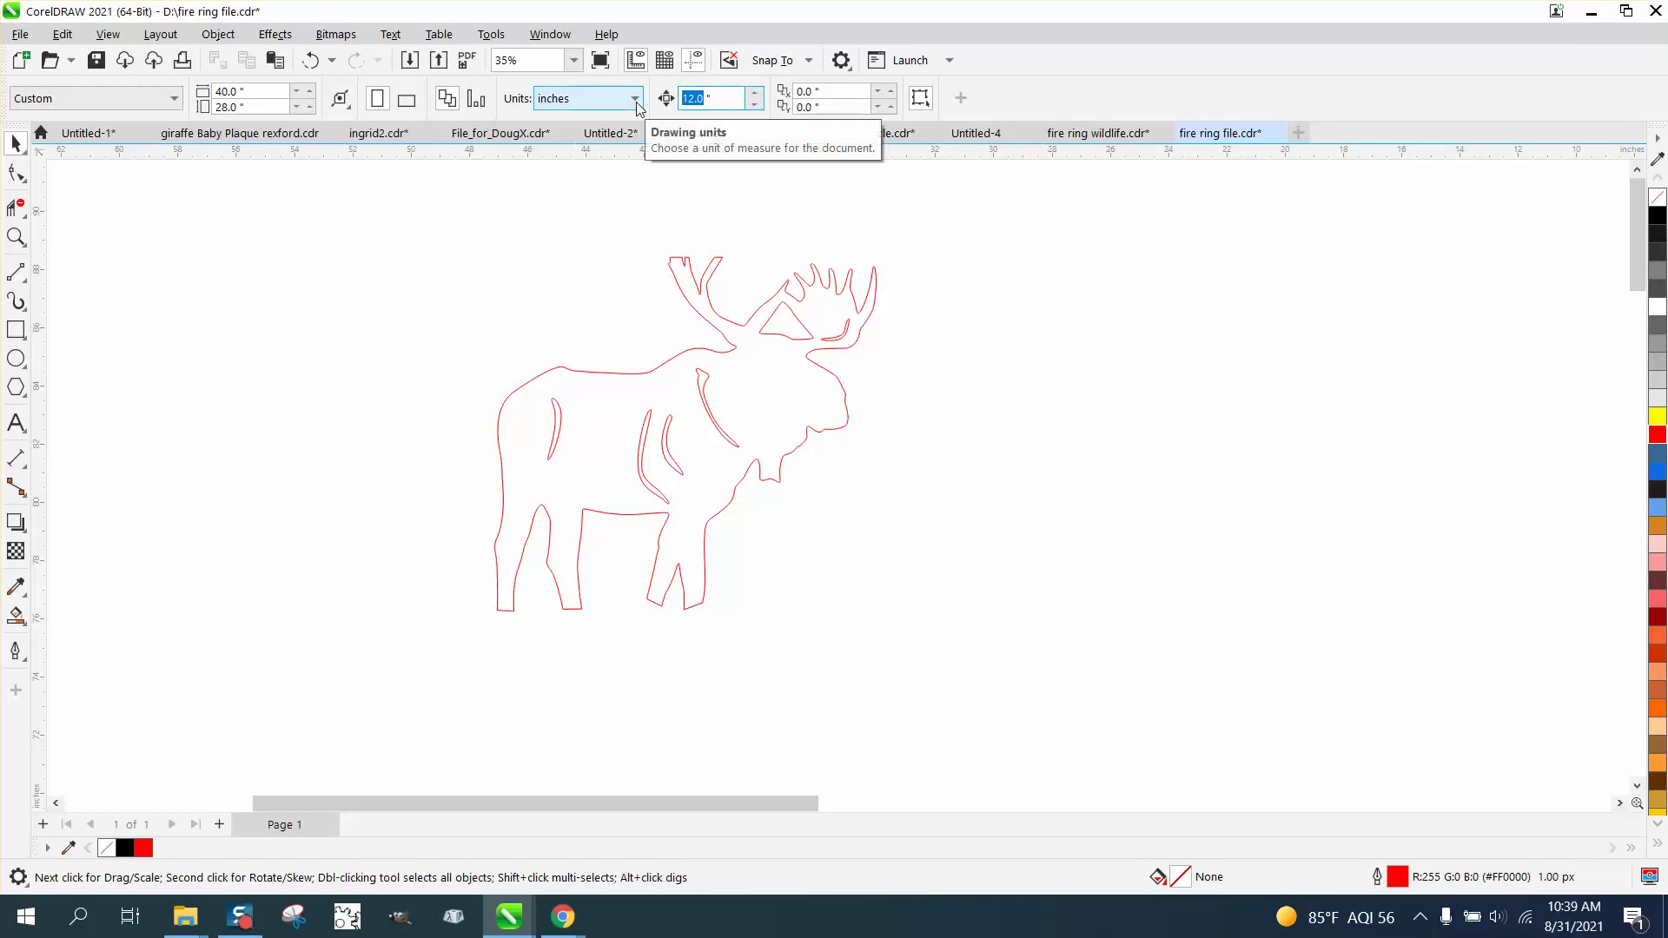
pyautogui.write('5')
pyautogui.press('Return')
# Break the moose curve apart into separate pieces with Break Curve Apart.
pyautogui.click(712, 411)
pyautogui.click(712, 412)
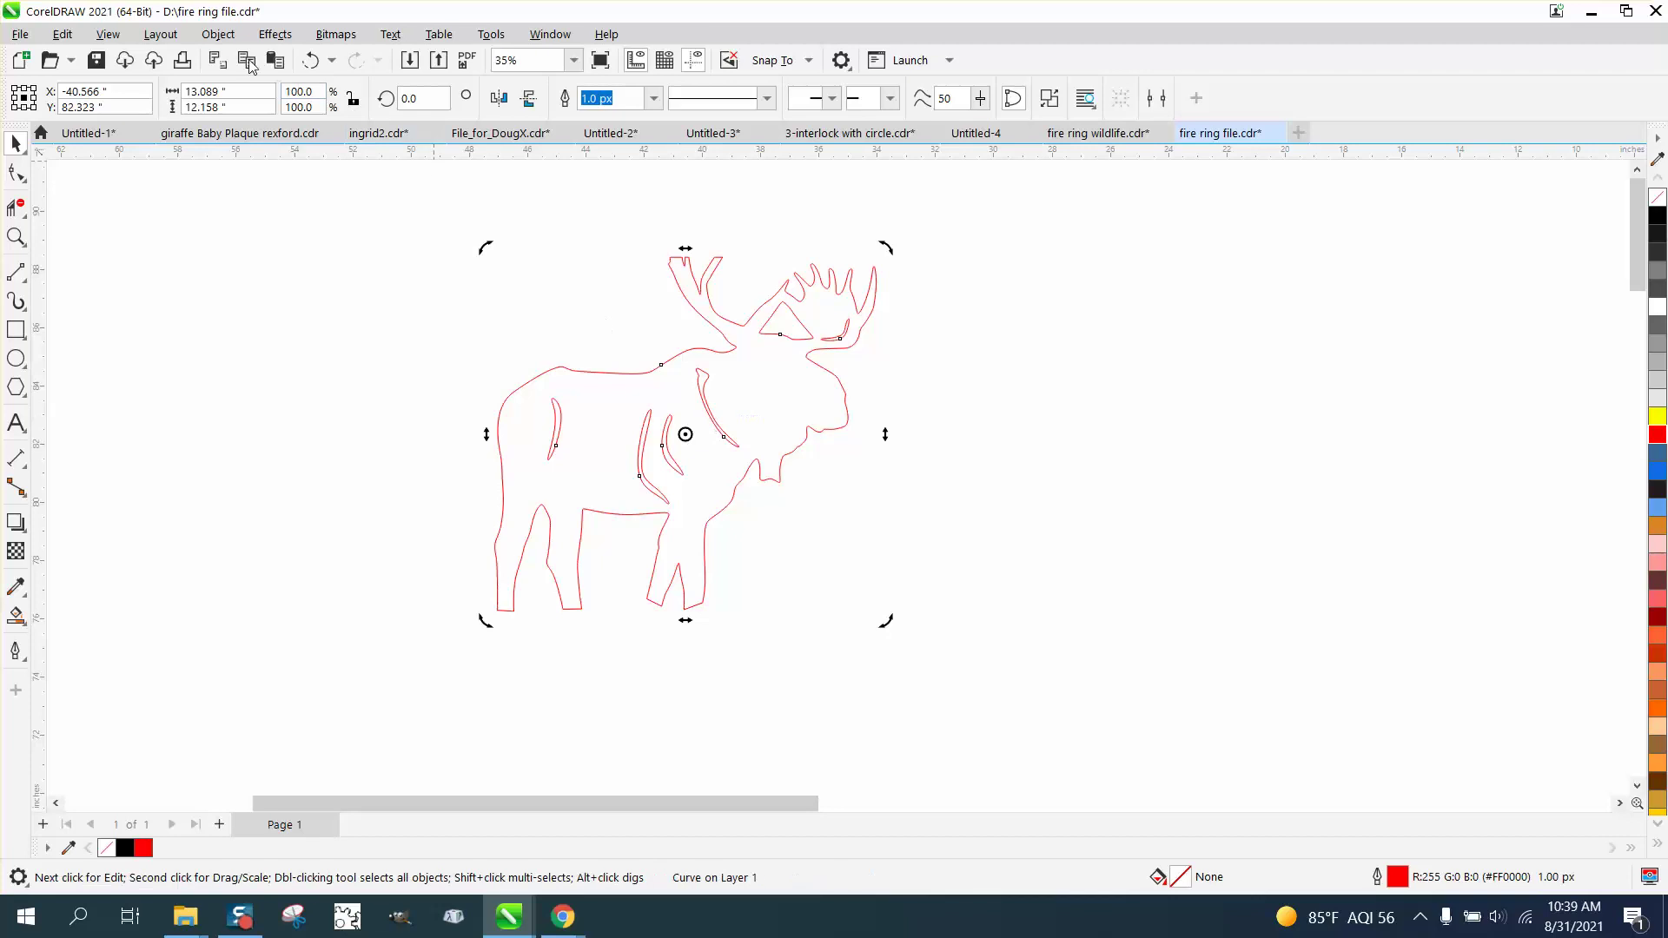
pyautogui.click(216, 35)
pyautogui.click(274, 502)
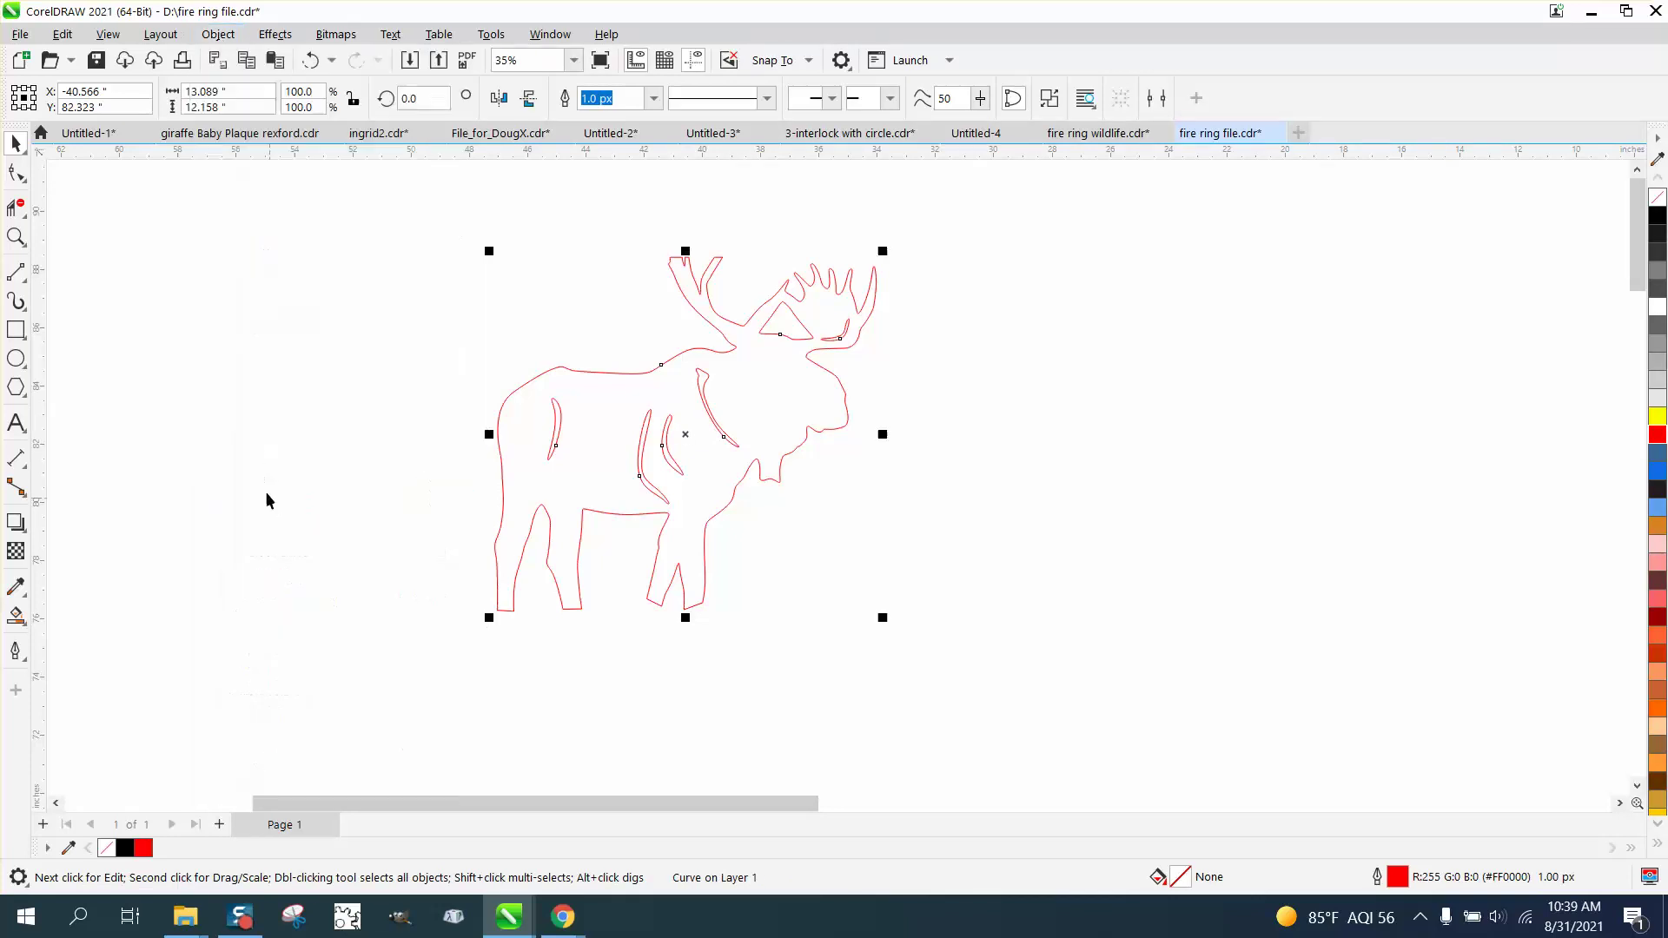
pyautogui.click(257, 480)
# Nudge the inner body, leg and small curves right, out of the moose outline.
pyautogui.click(726, 441)
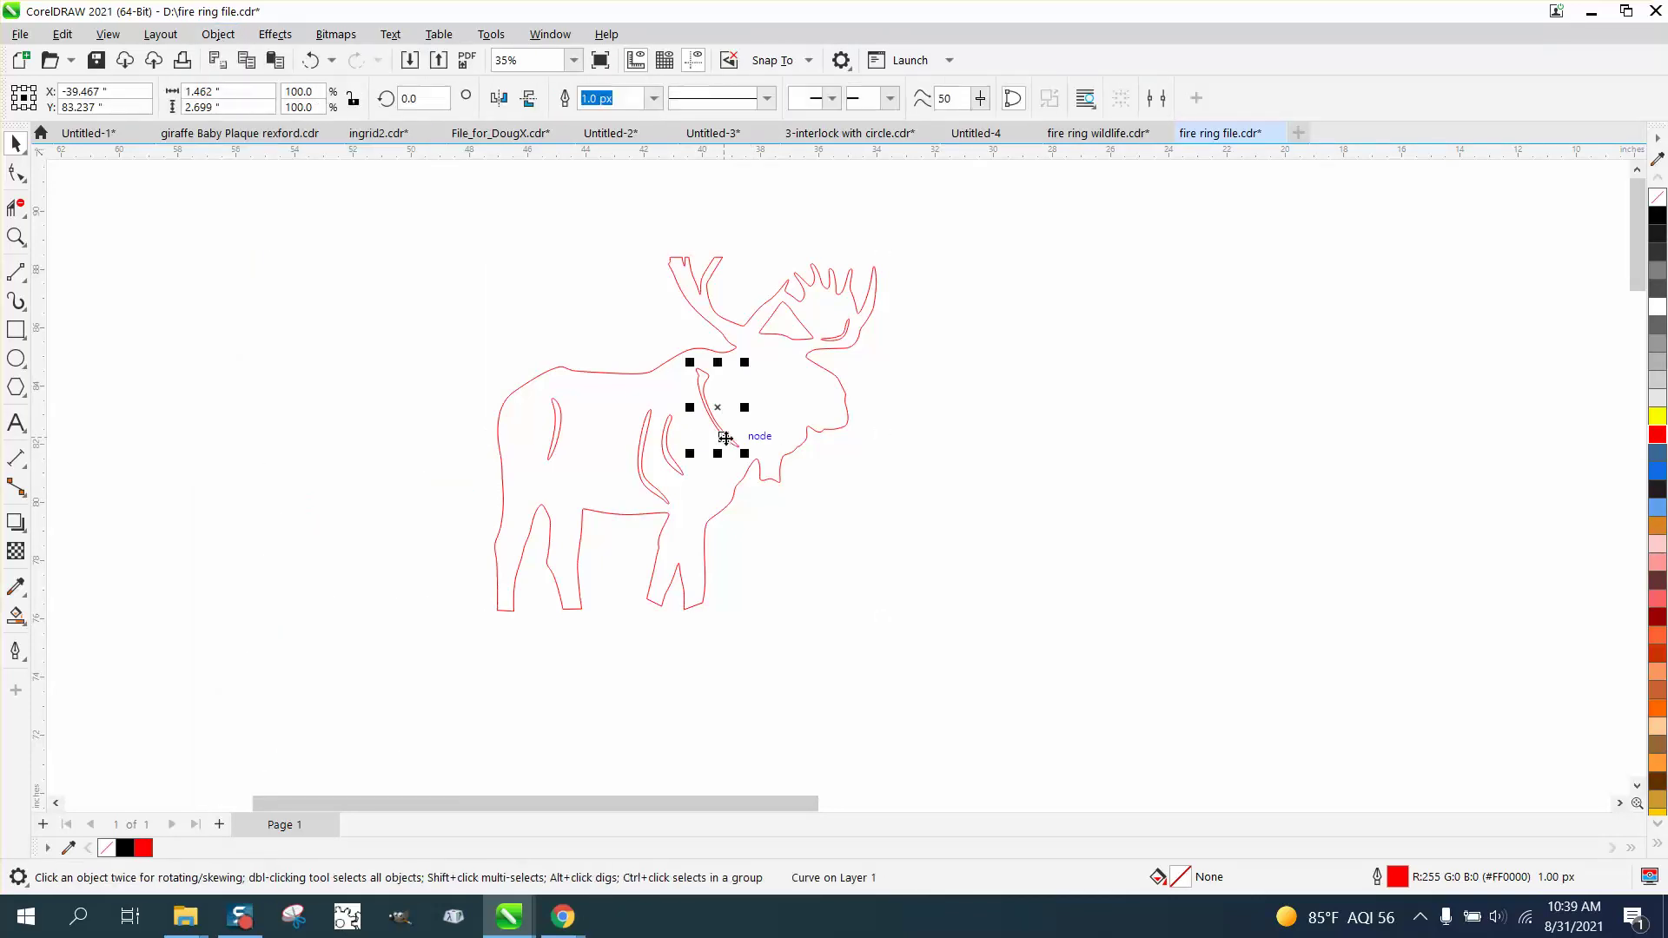
pyautogui.press('Right')
pyautogui.press('Right')
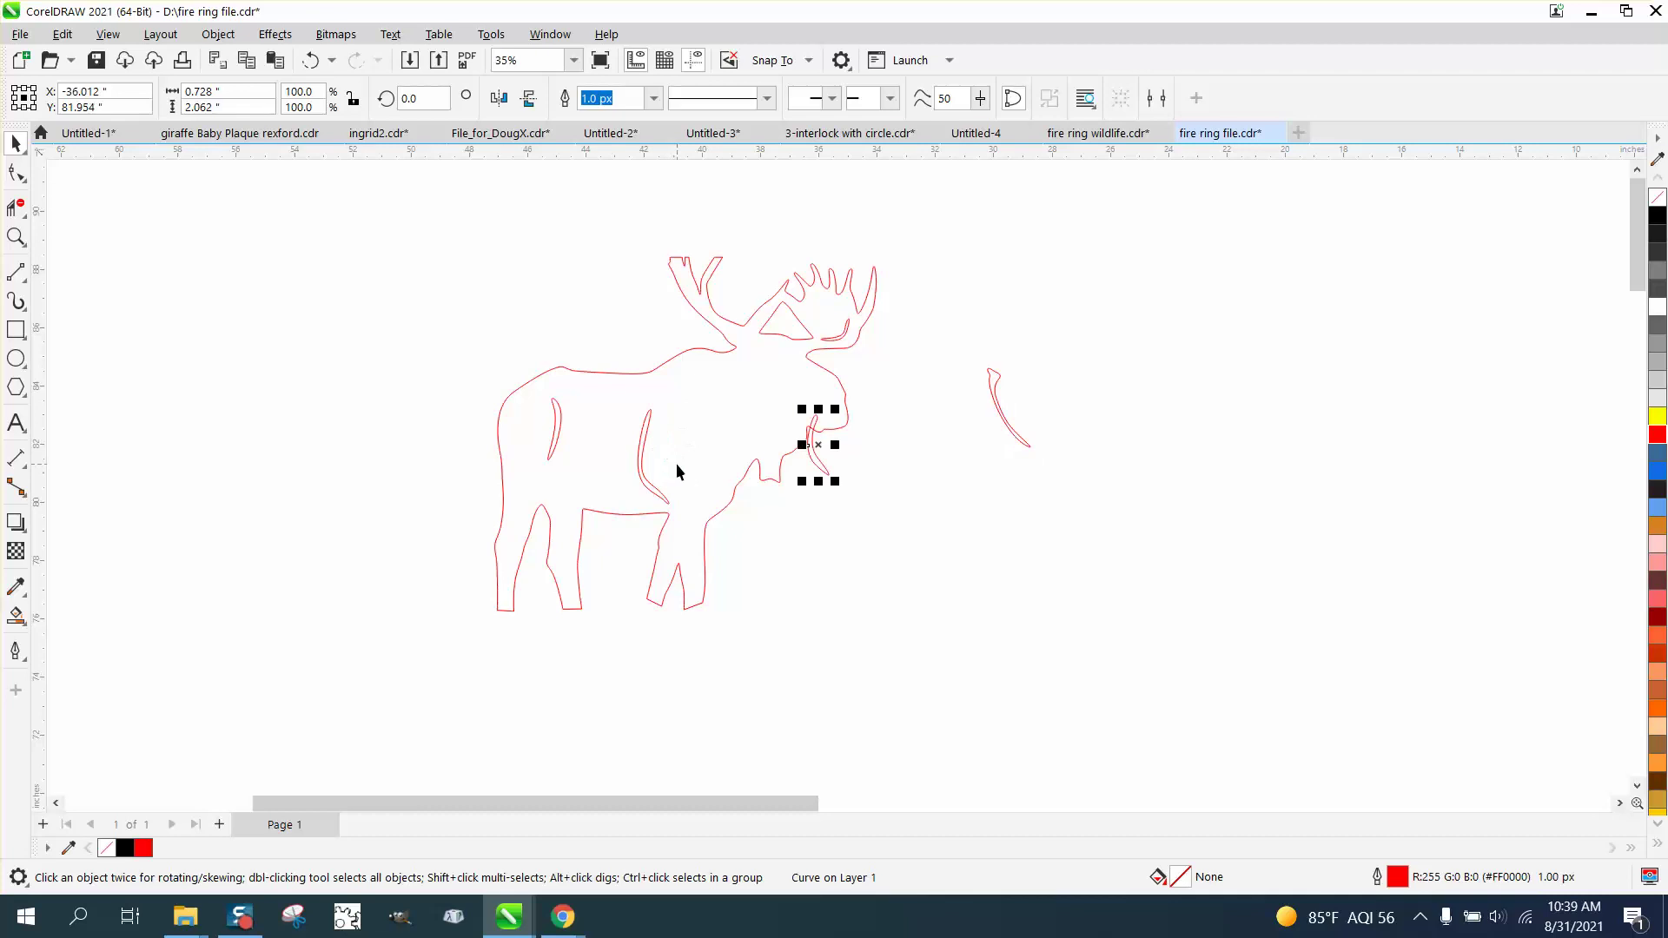
pyautogui.click(644, 472)
pyautogui.press('Right')
pyautogui.press('Right')
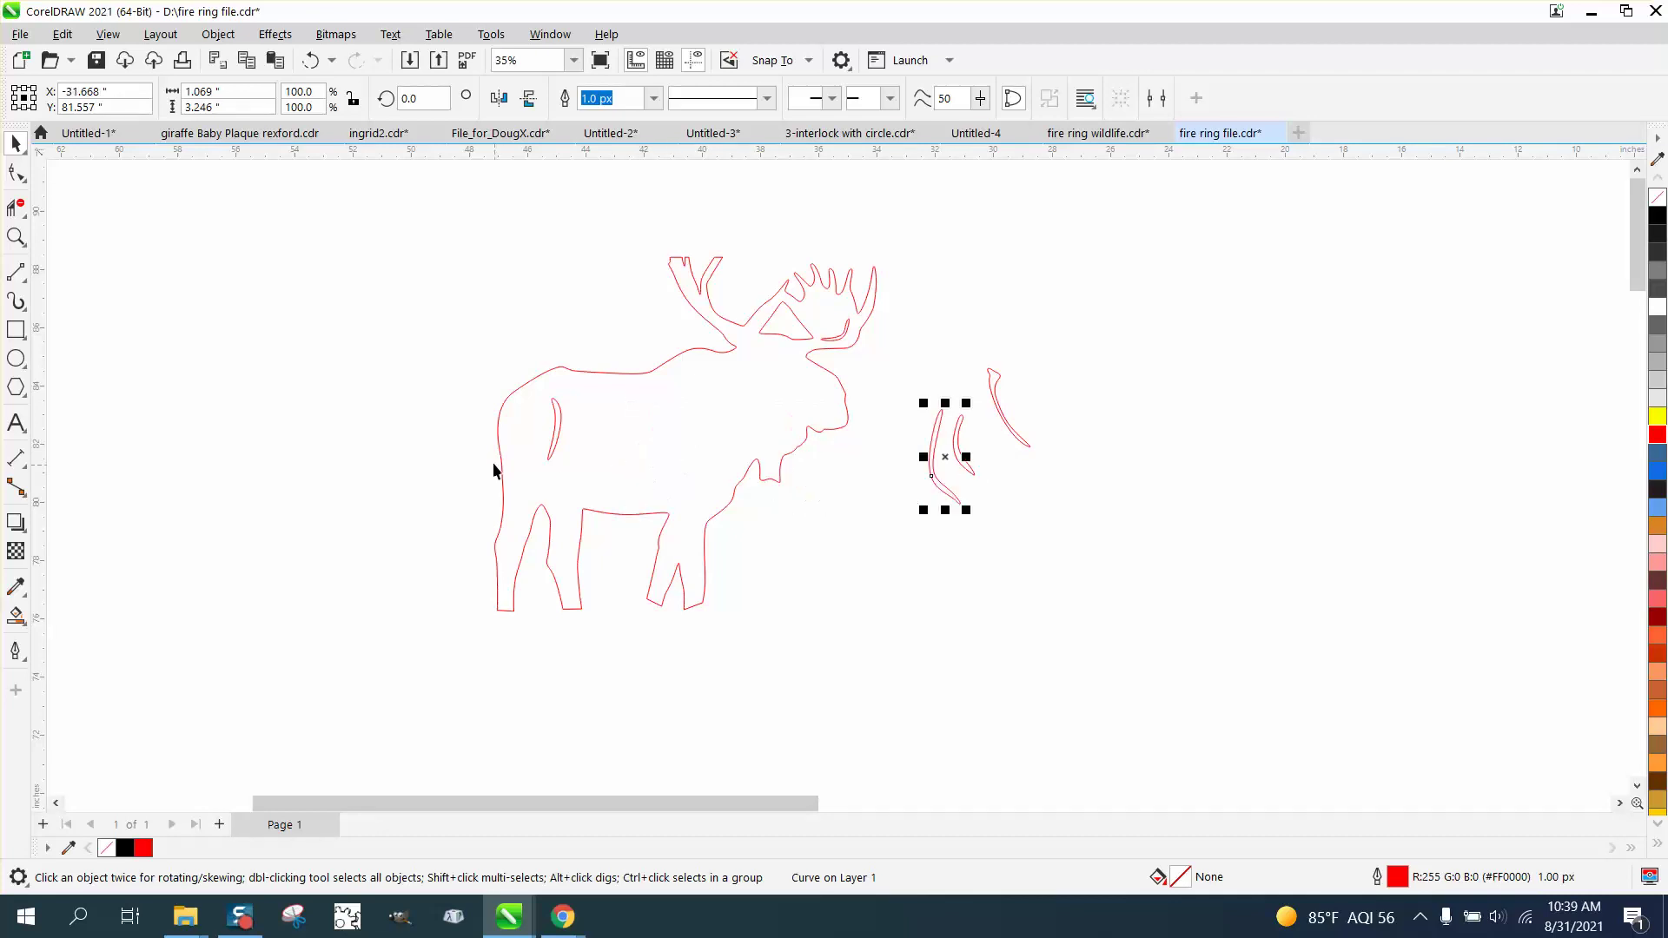
pyautogui.click(553, 445)
pyautogui.press('Right')
pyautogui.press('Right')
pyautogui.press('Right')
pyautogui.press('Right')
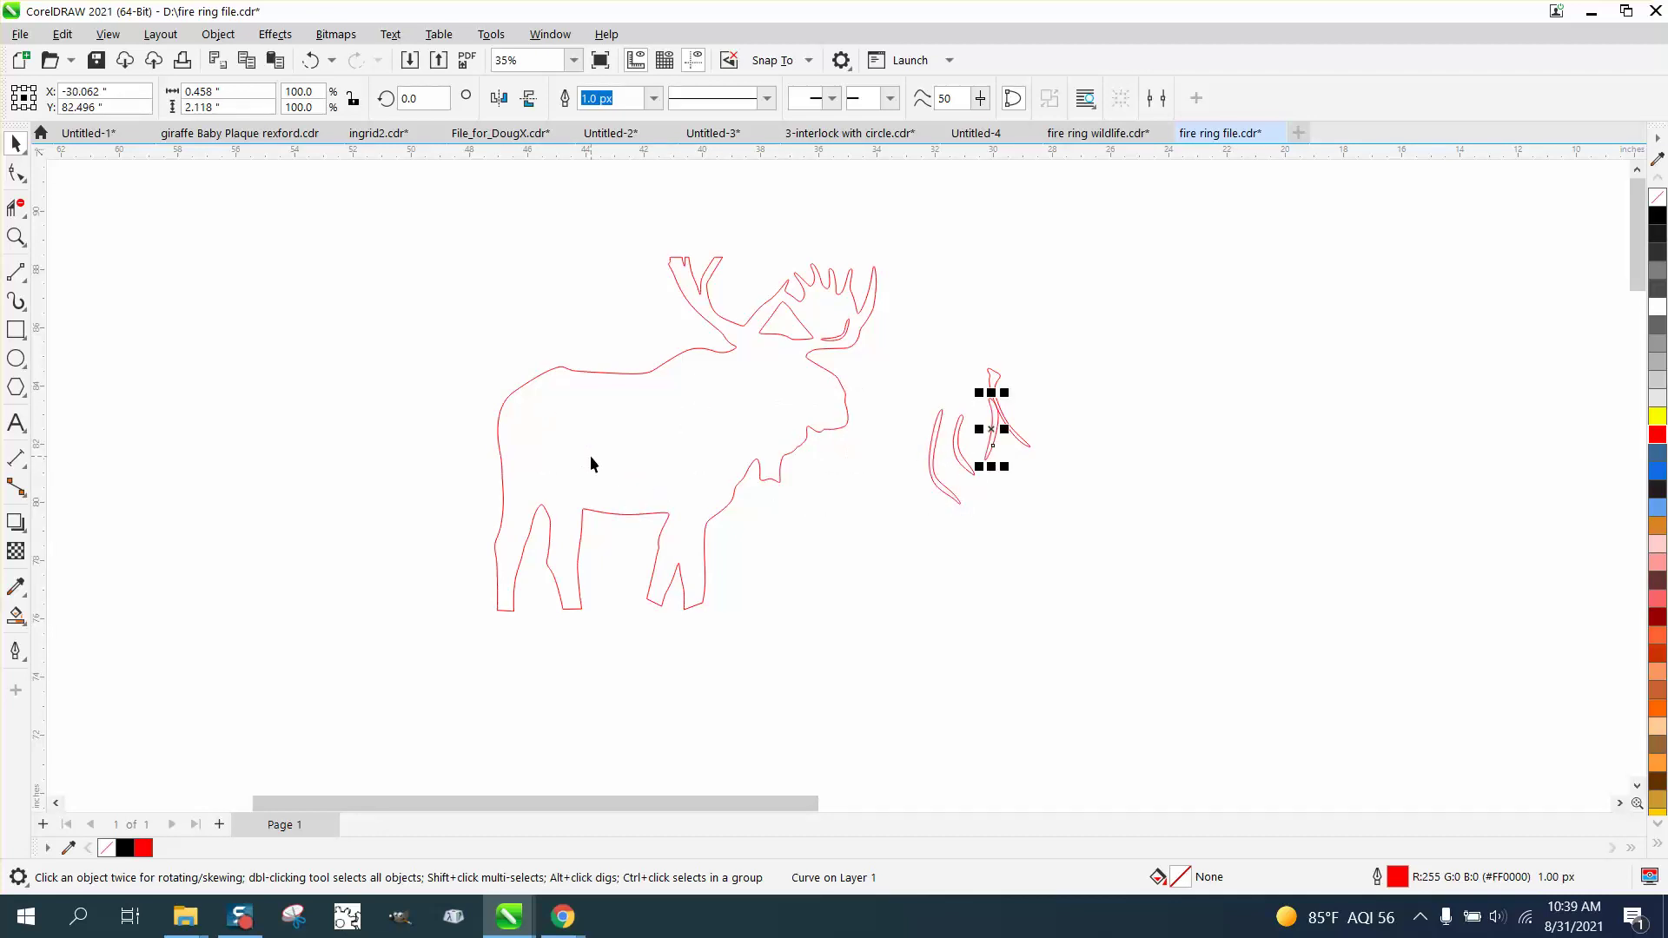
pyautogui.moveTo(1039, 513); pyautogui.dragTo(923, 346)
pyautogui.press('Right')
pyautogui.press('Right')
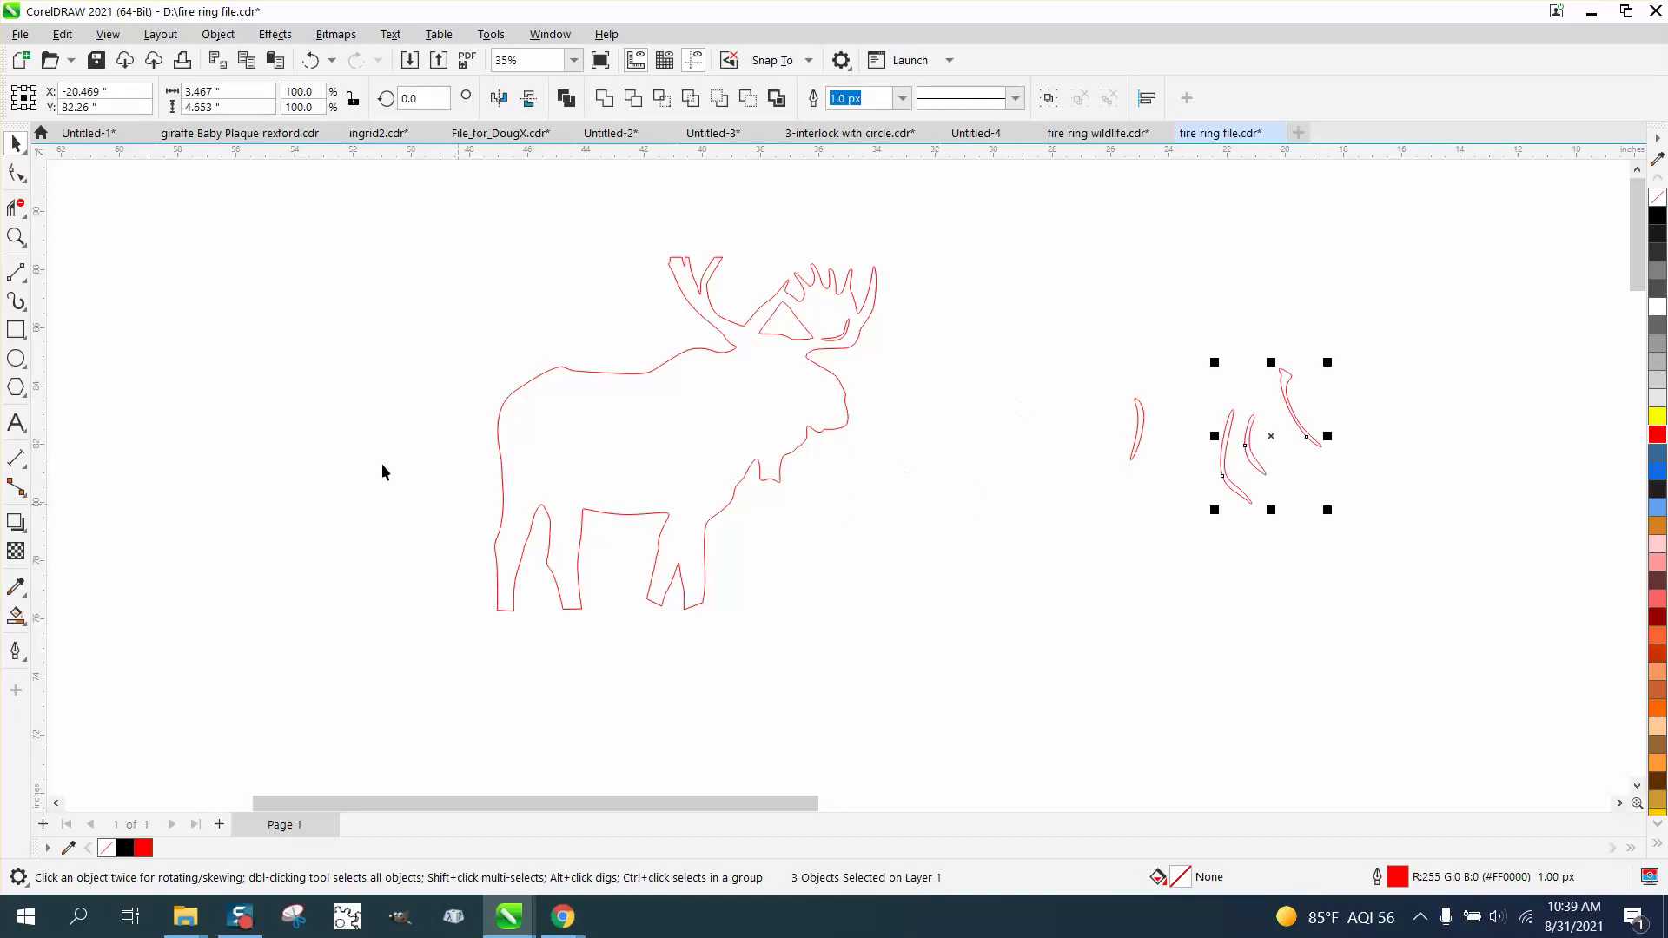
# Zoom in on the legs and break the moose outline apart at the foot nodes.
pyautogui.click(17, 238)
pyautogui.moveTo(402, 436); pyautogui.dragTo(809, 614)
pyautogui.click(20, 176)
pyautogui.scroll(-2, 328, 372)
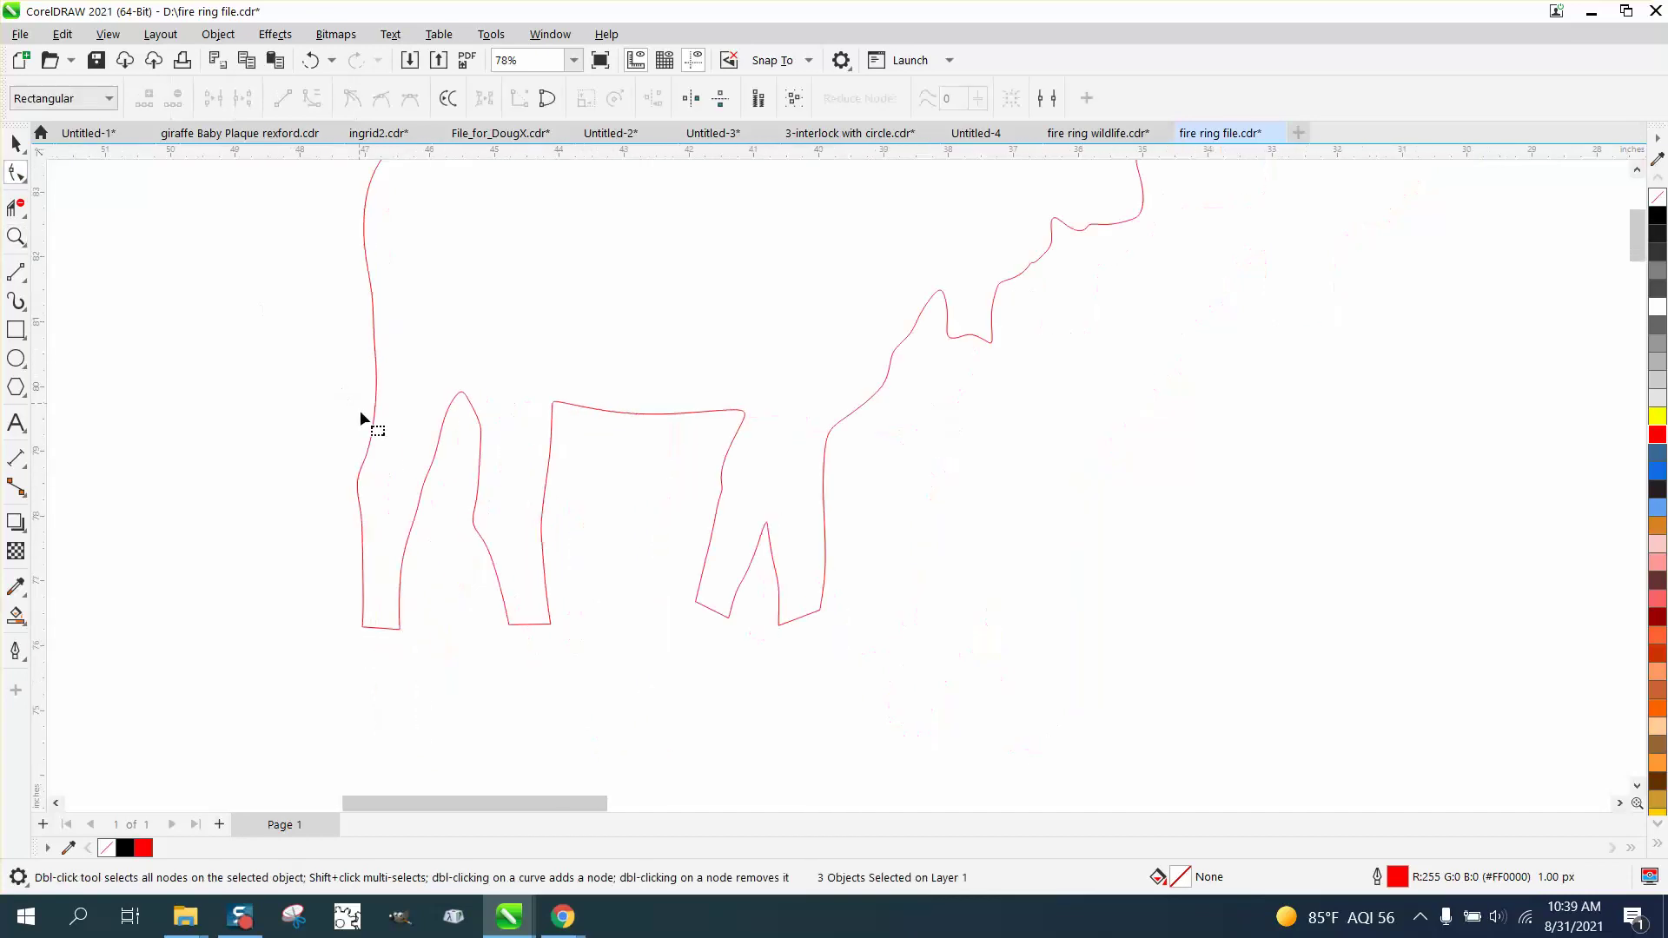
pyautogui.click(398, 629)
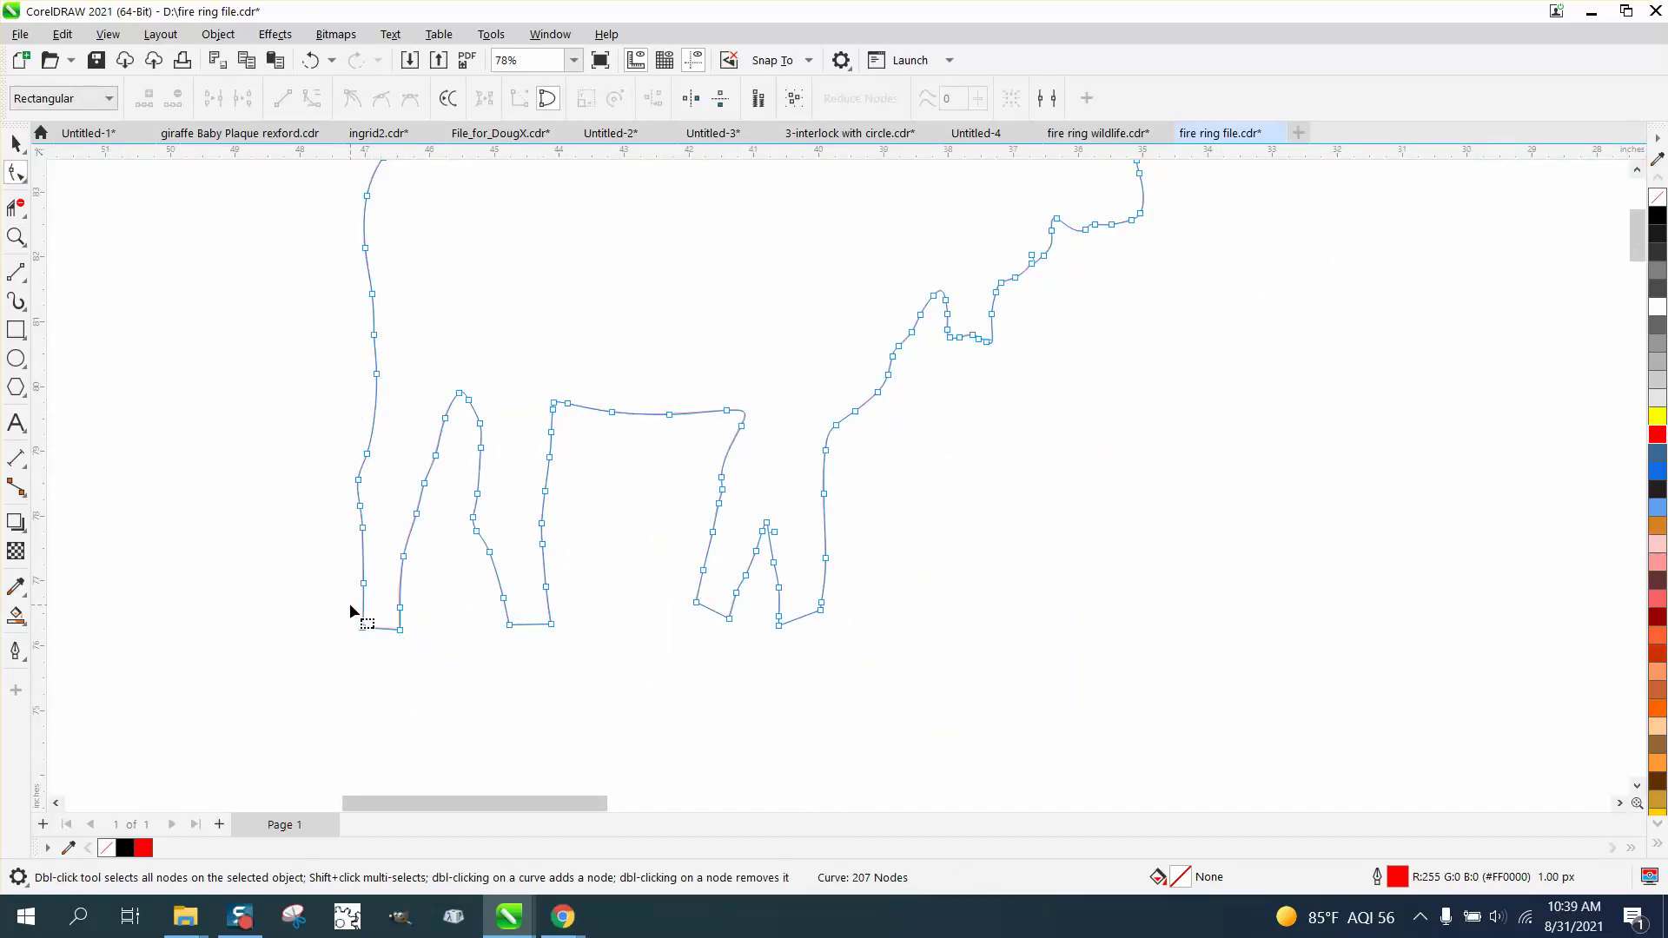
pyautogui.moveTo(349, 596); pyautogui.dragTo(879, 655)
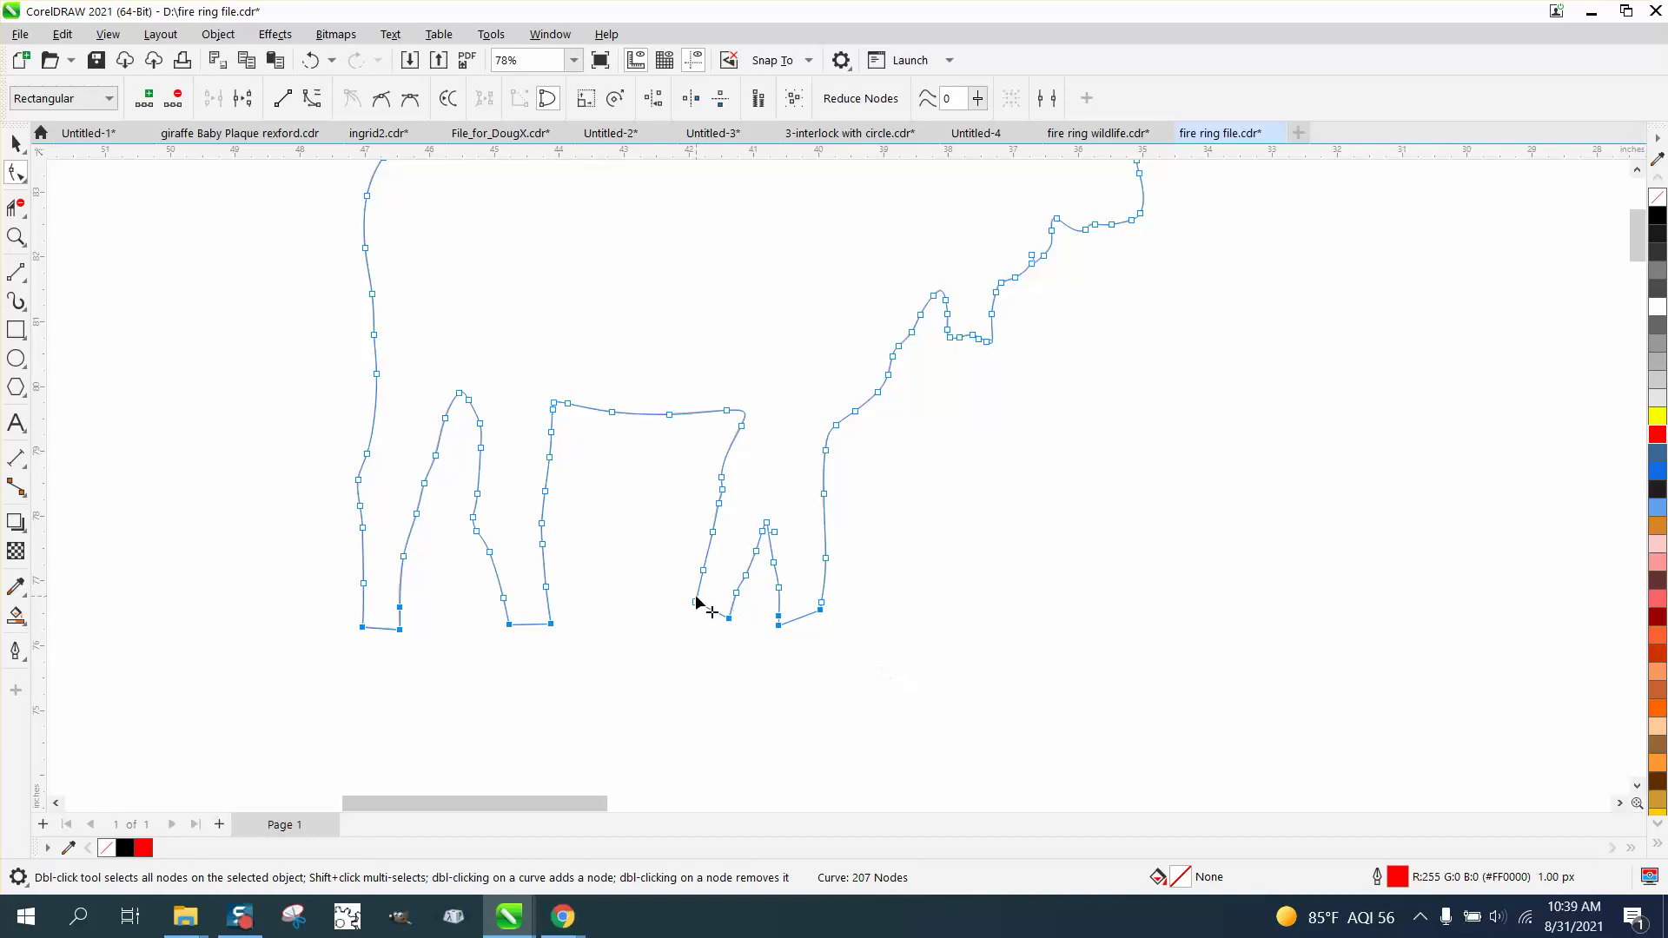
pyautogui.rightClick(833, 231)
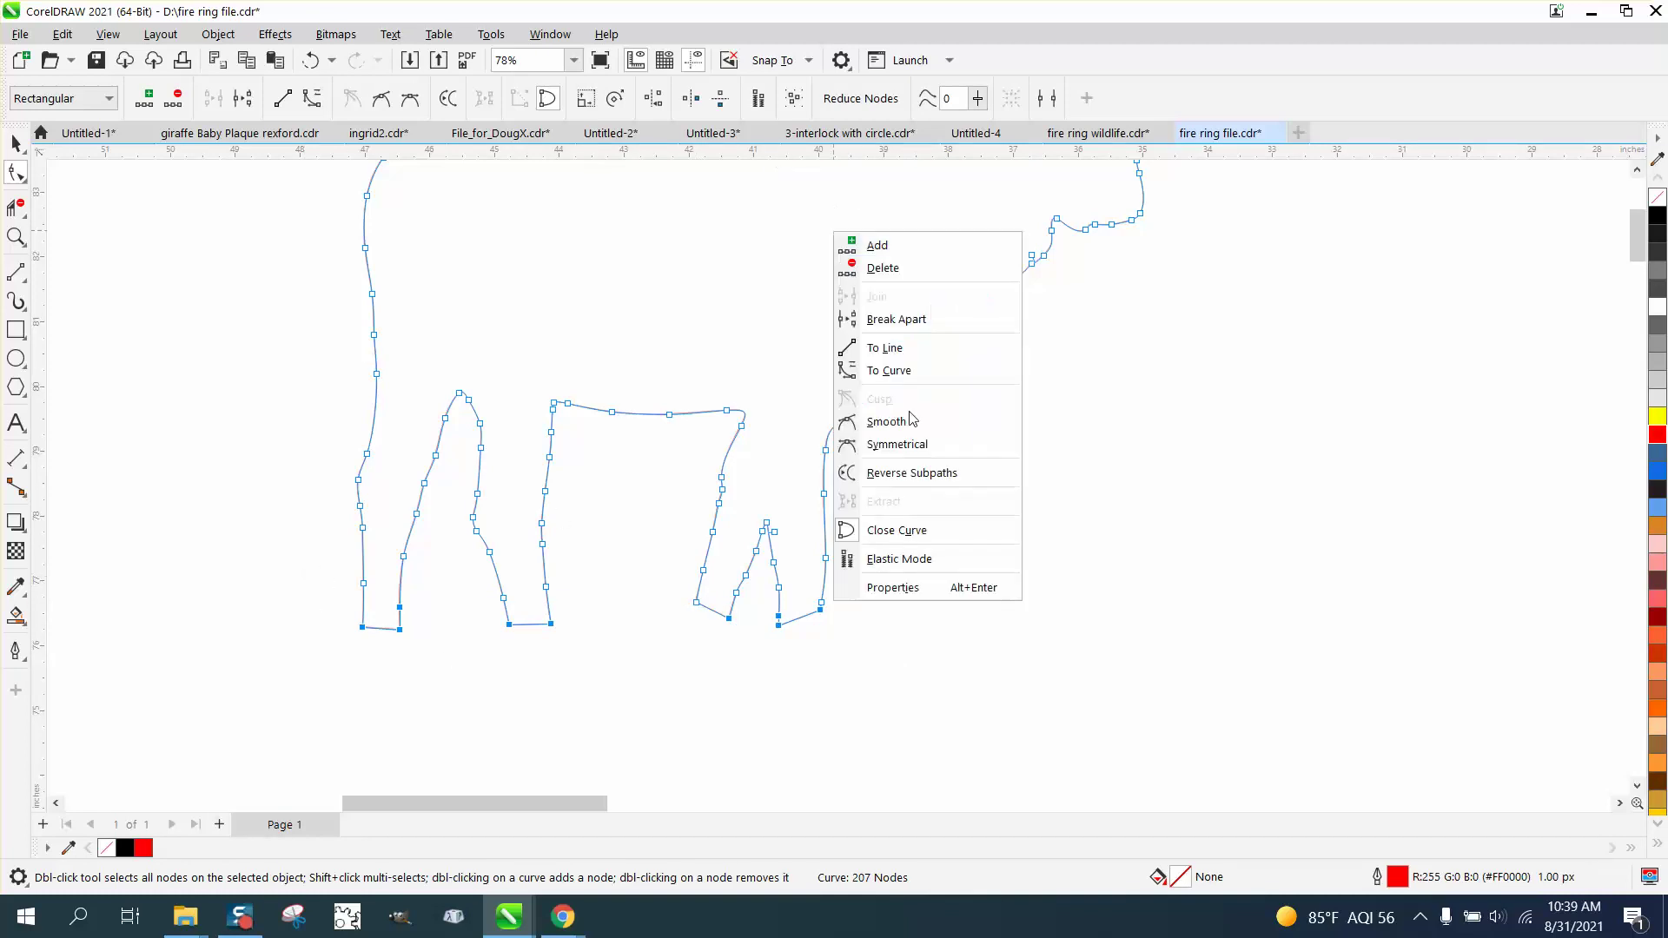
pyautogui.click(906, 327)
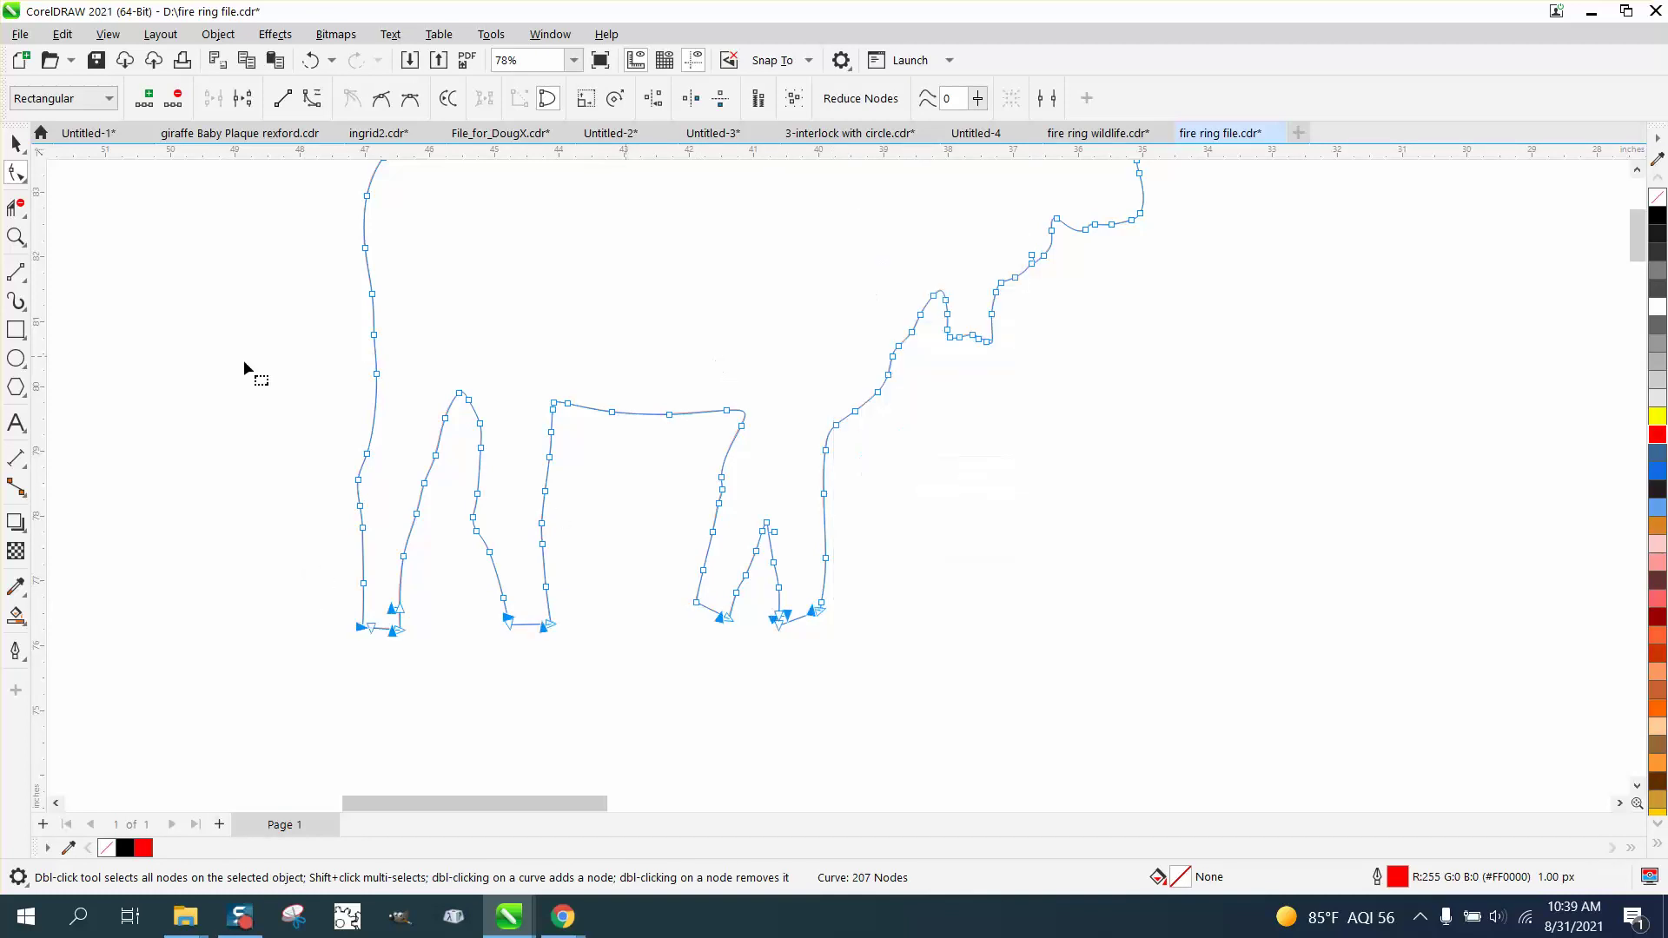
# Remove the bottom sealing segment of each leg with Virtual Segment Delete.
pyautogui.click(15, 207)
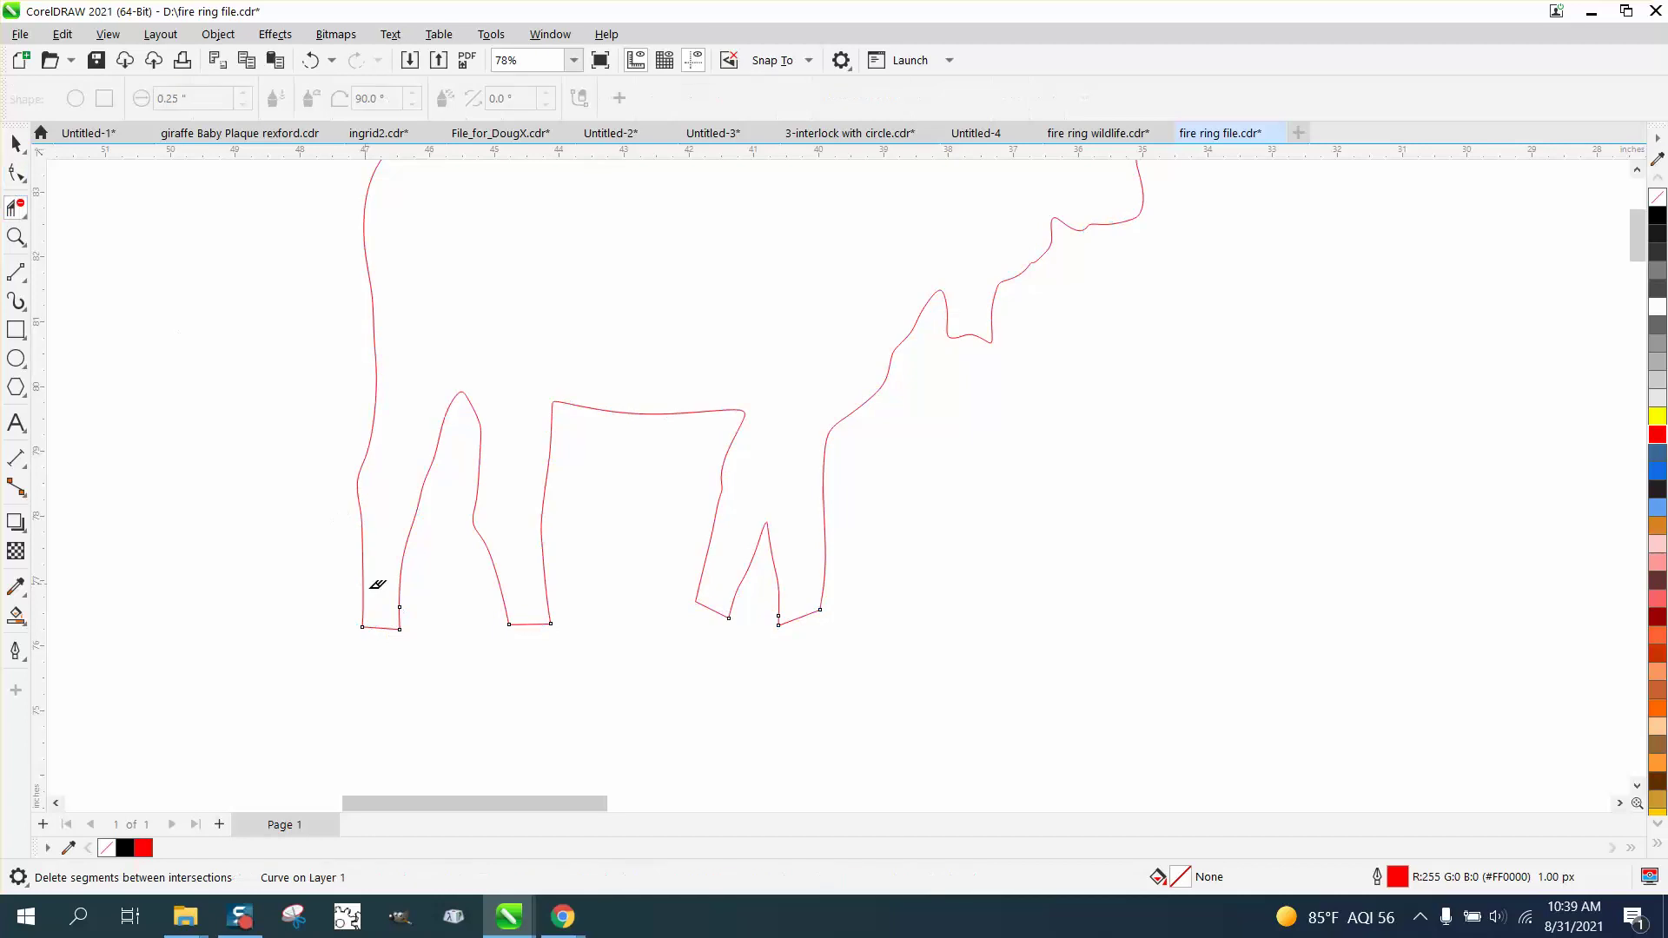
pyautogui.click(380, 626)
pyautogui.click(528, 624)
pyautogui.click(714, 609)
pyautogui.click(800, 617)
pyautogui.click(313, 60)
pyautogui.click(313, 61)
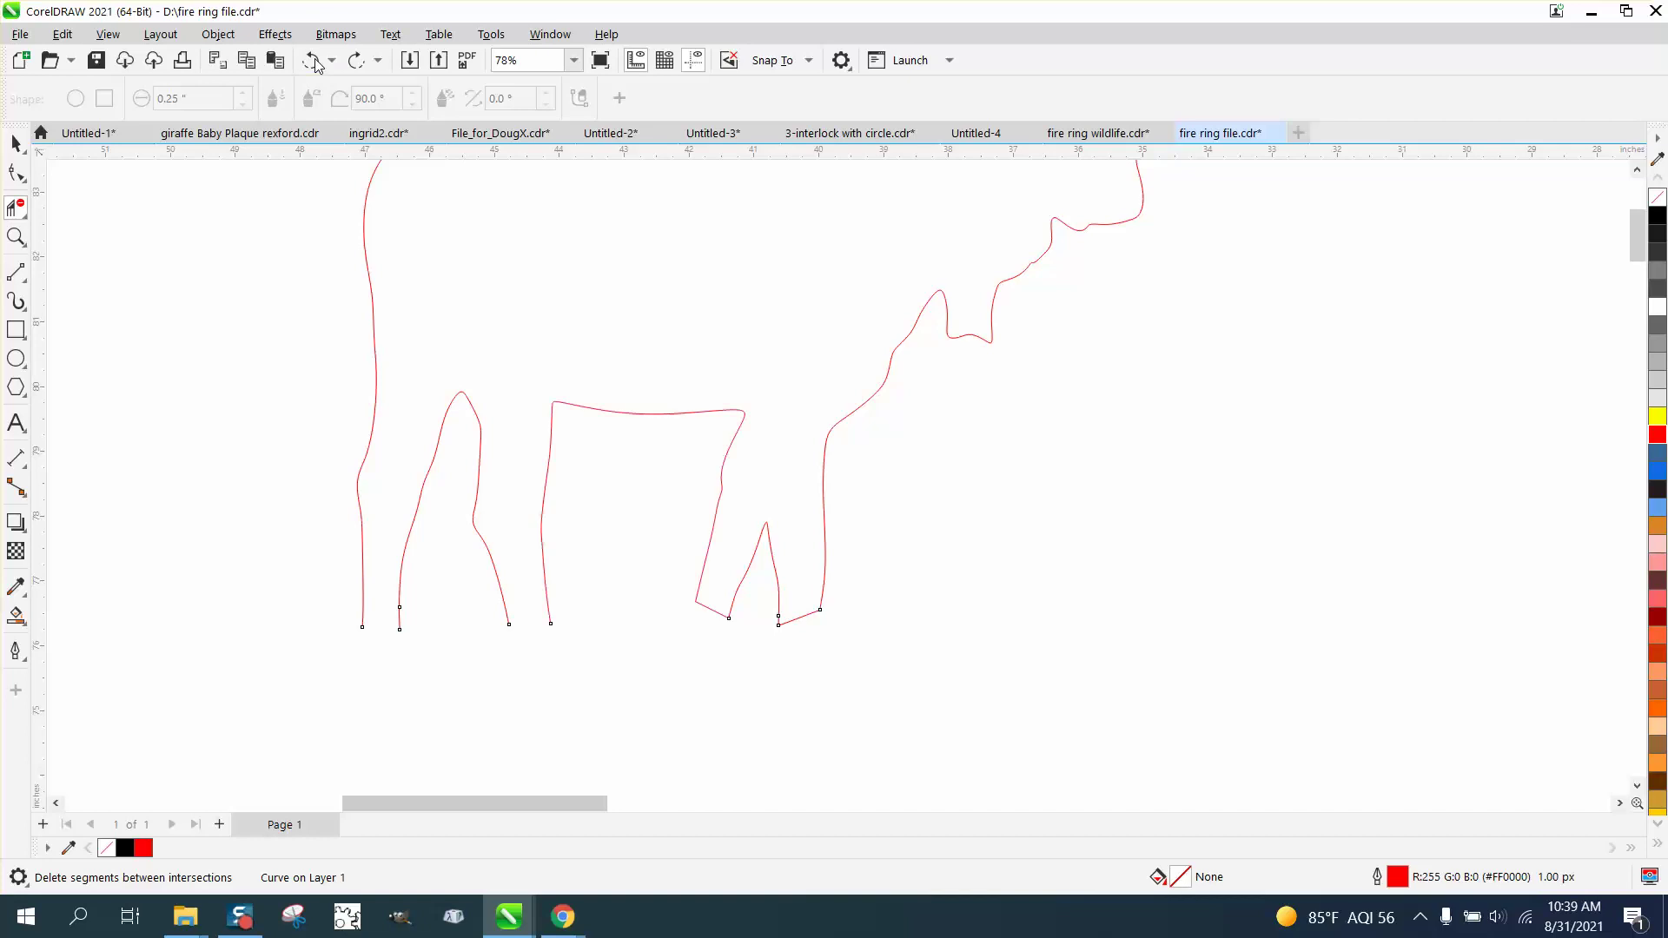
pyautogui.click(804, 615)
# Break the front-foot node apart and delete its remaining short segment.
pyautogui.click(17, 174)
pyautogui.moveTo(683, 588); pyautogui.dragTo(707, 610)
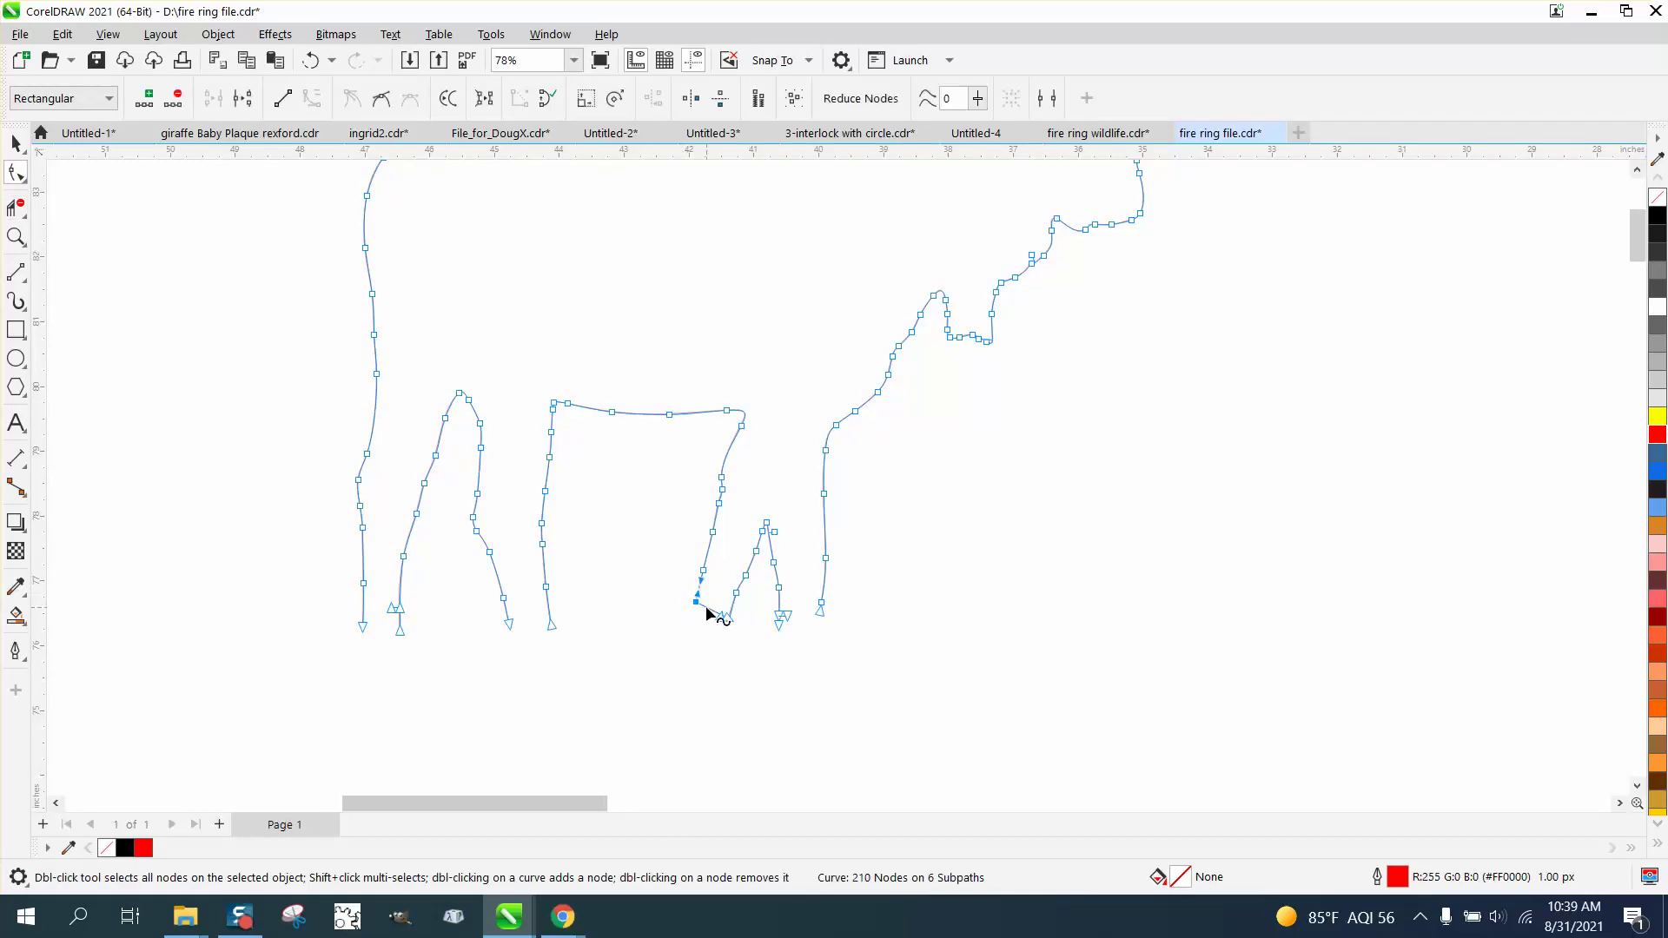
pyautogui.rightClick(699, 606)
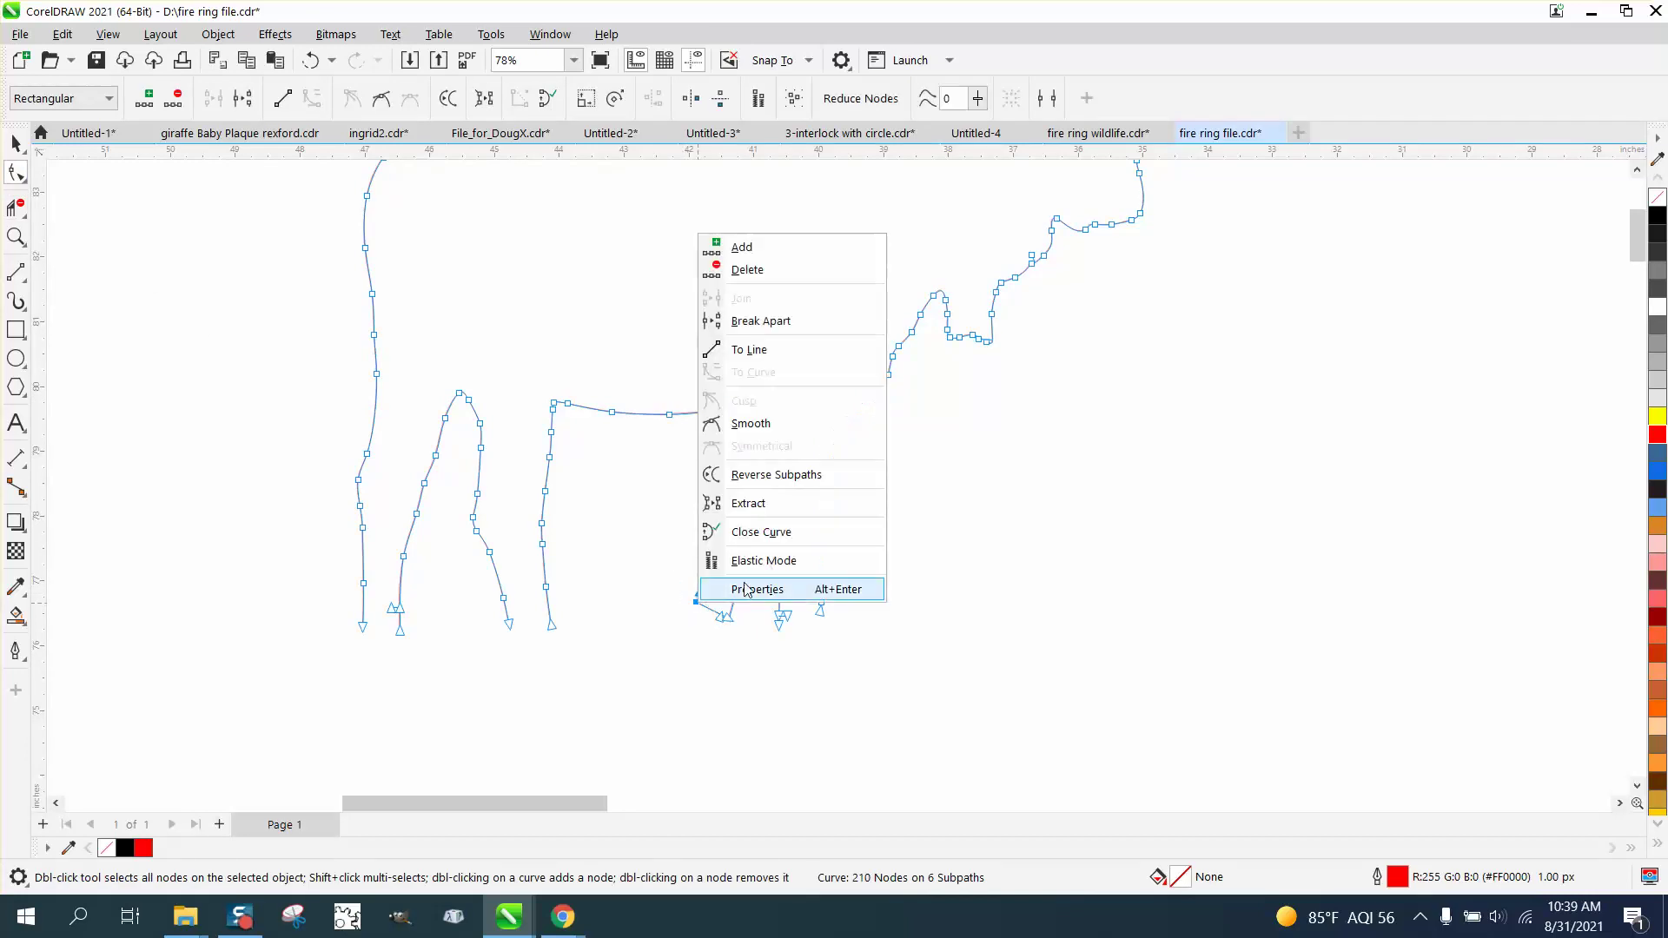
pyautogui.click(756, 319)
pyautogui.click(17, 206)
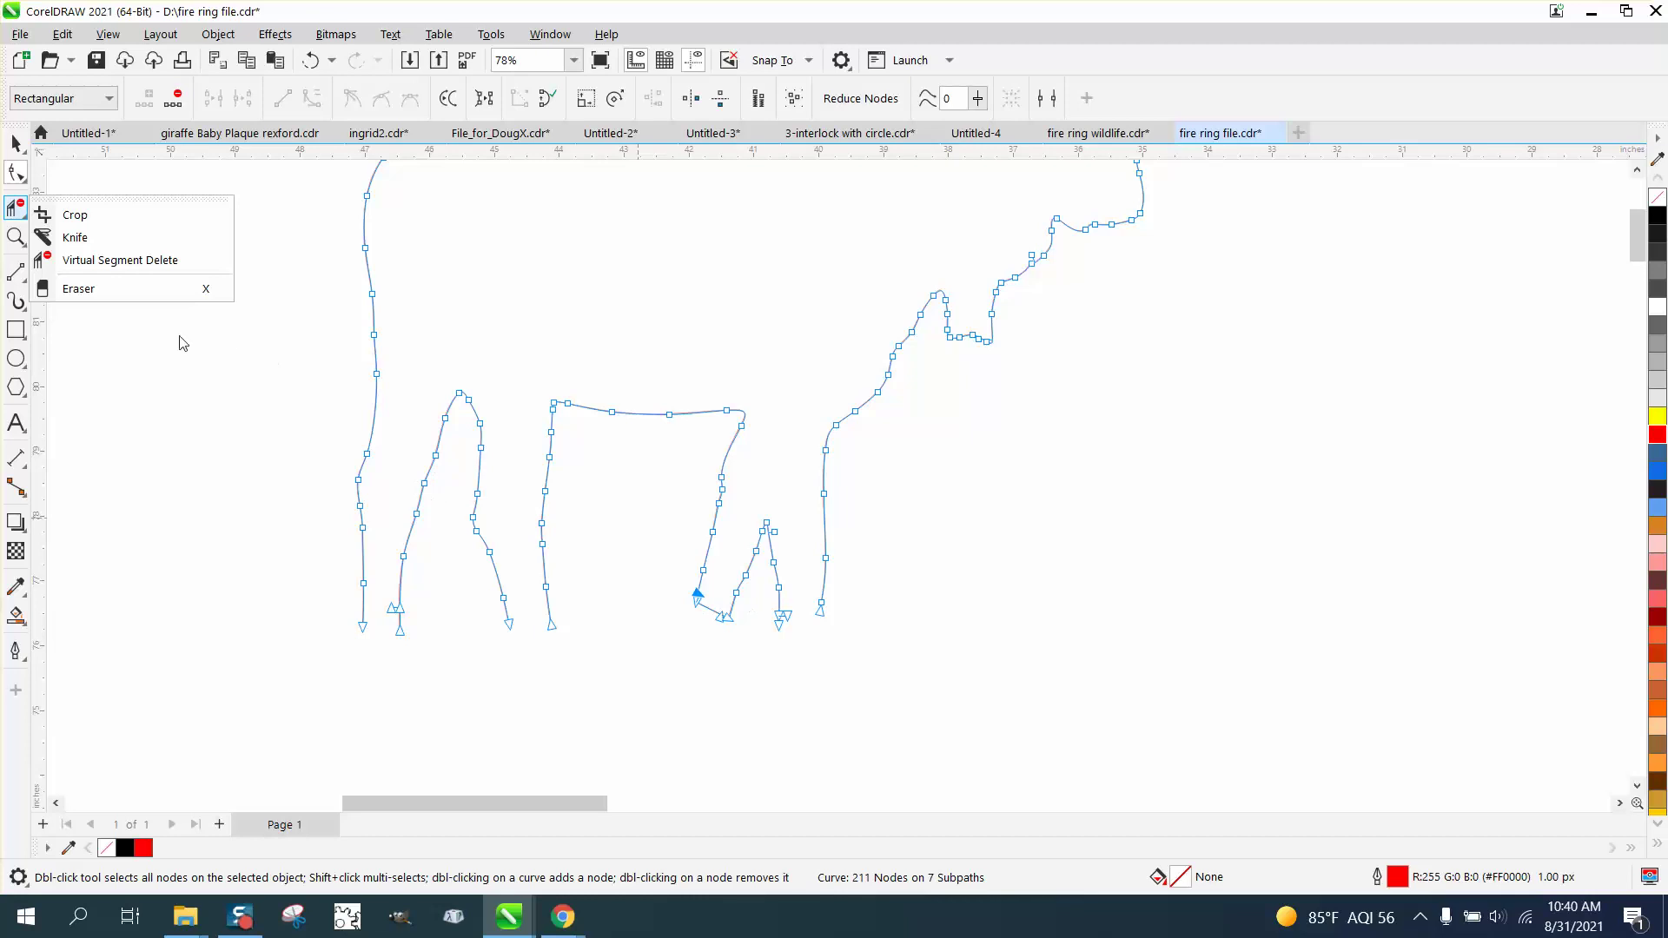
pyautogui.click(104, 260)
pyautogui.click(714, 608)
pyautogui.scroll(-4, 730, 681)
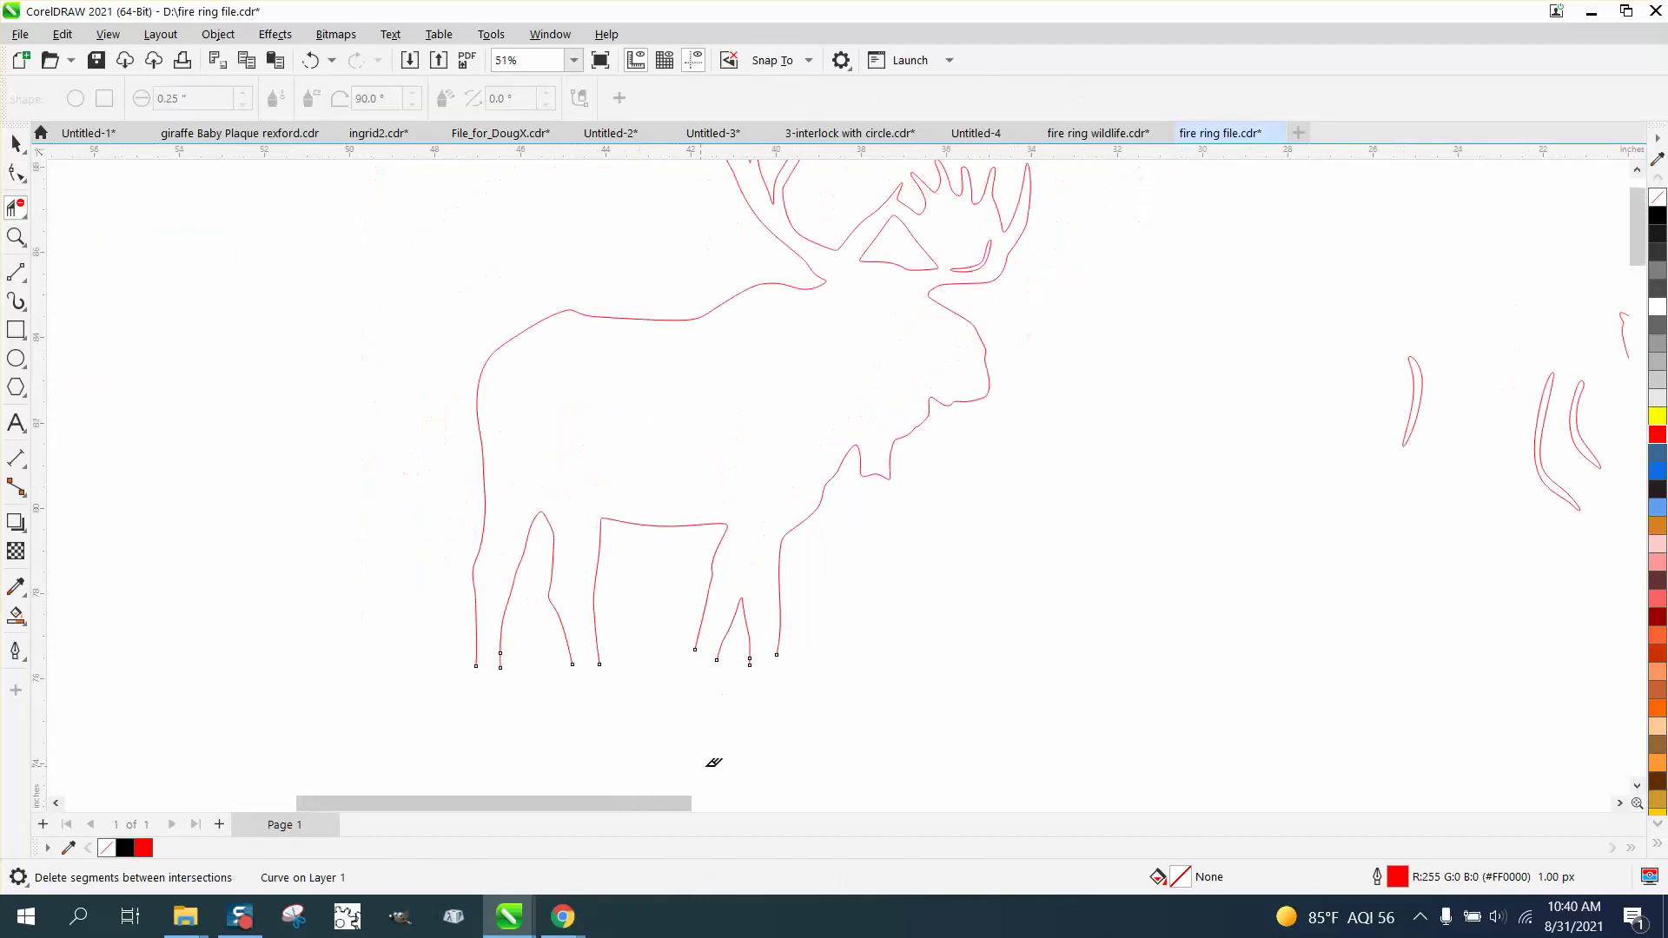
# Break the antler-tip nodes apart and delete the flat segment capping the left antler.
pyautogui.click(16, 236)
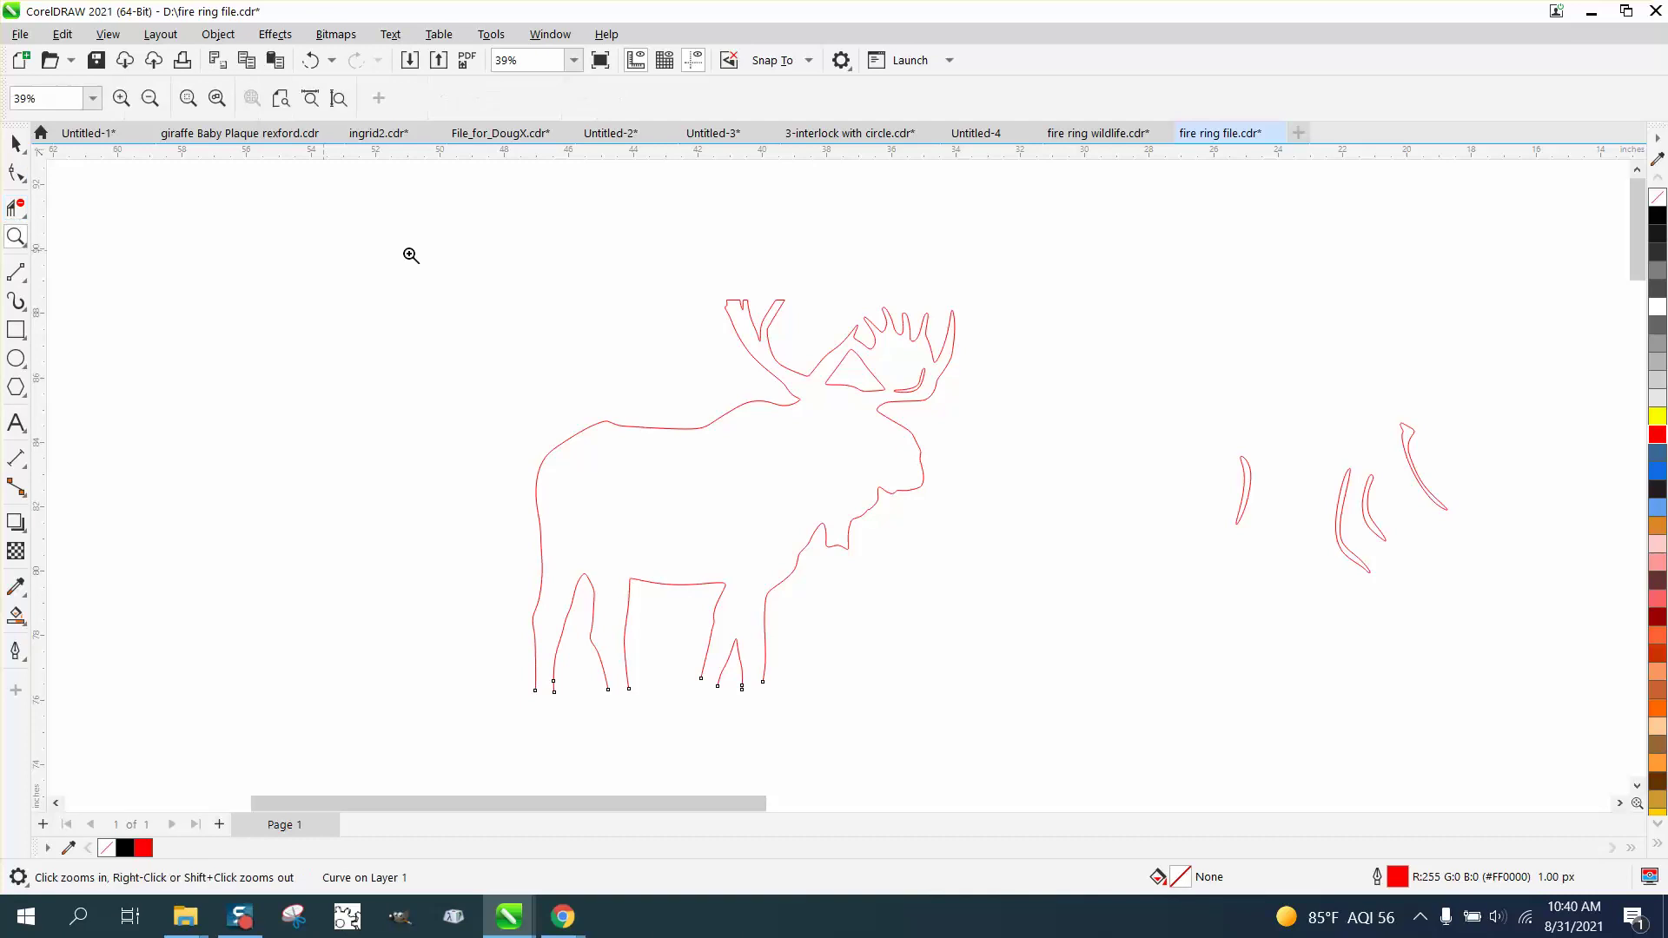
pyautogui.moveTo(634, 268); pyautogui.dragTo(939, 405)
pyautogui.click(15, 173)
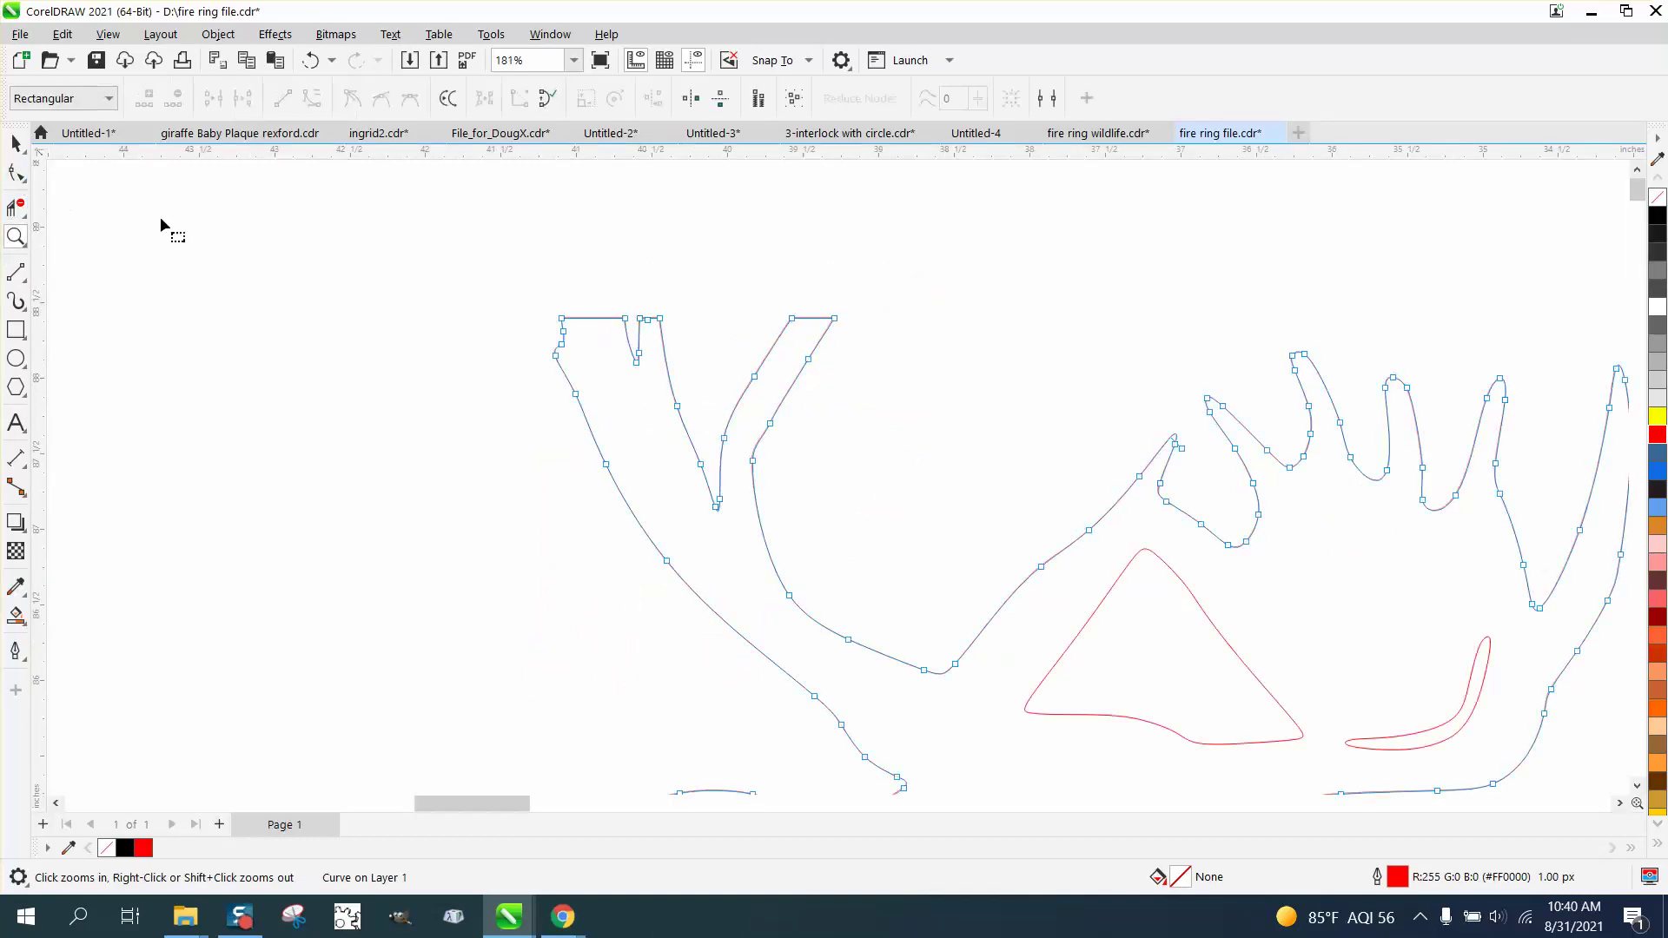
pyautogui.moveTo(524, 300); pyautogui.dragTo(857, 332)
pyautogui.rightClick(839, 323)
pyautogui.click(912, 408)
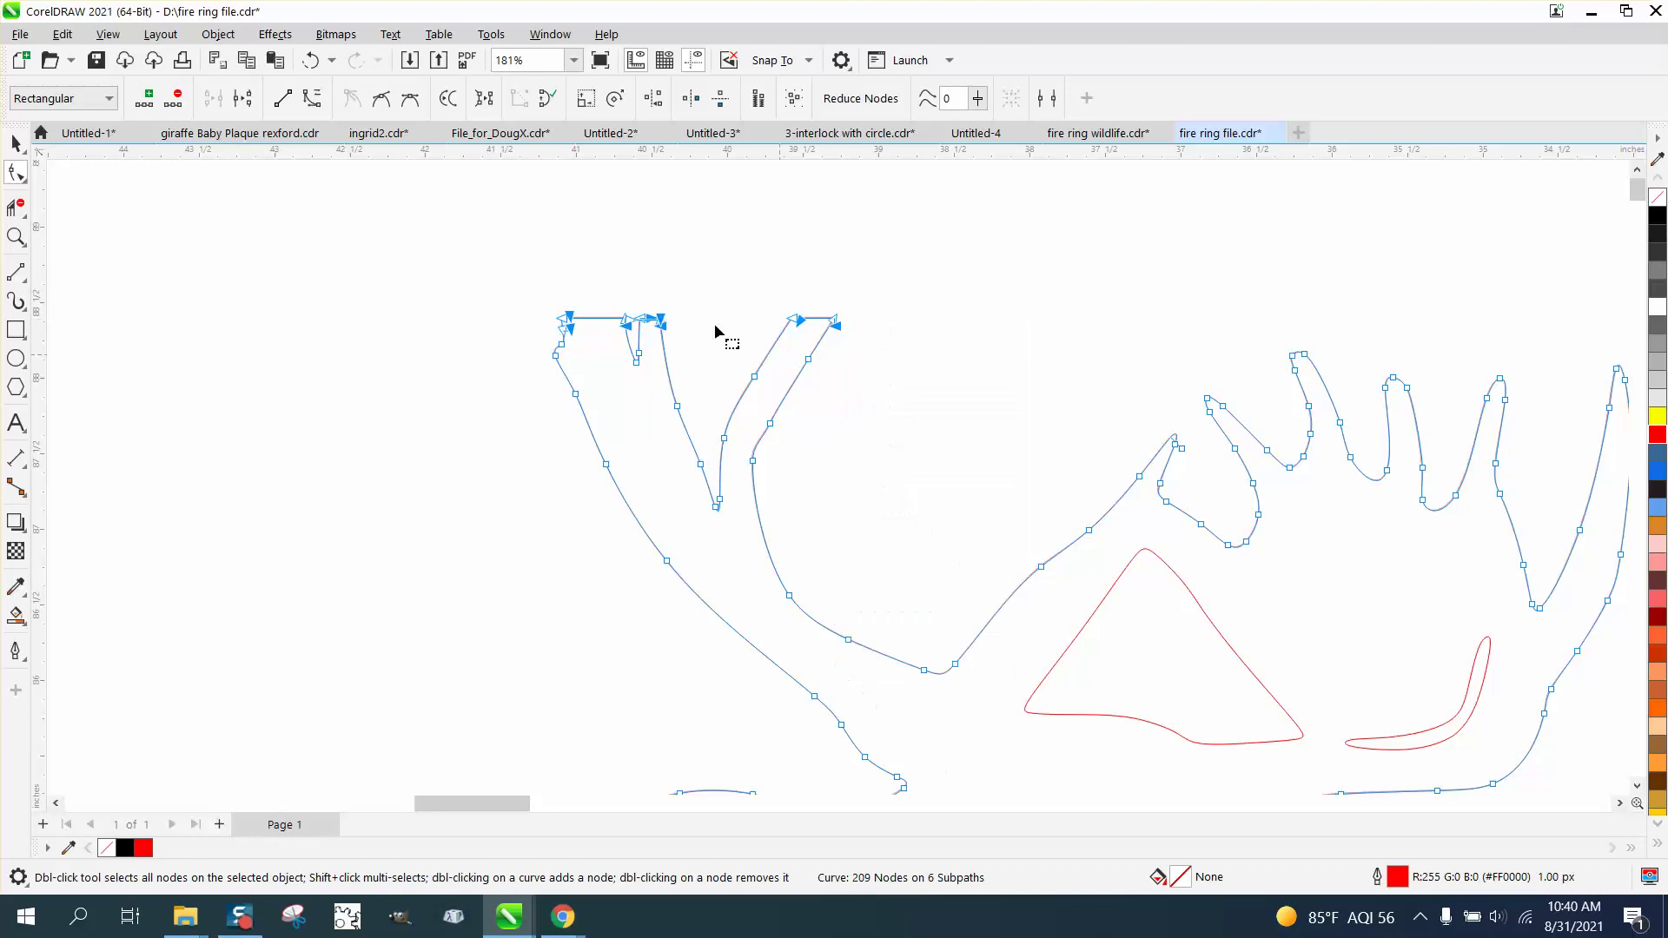
pyautogui.click(17, 208)
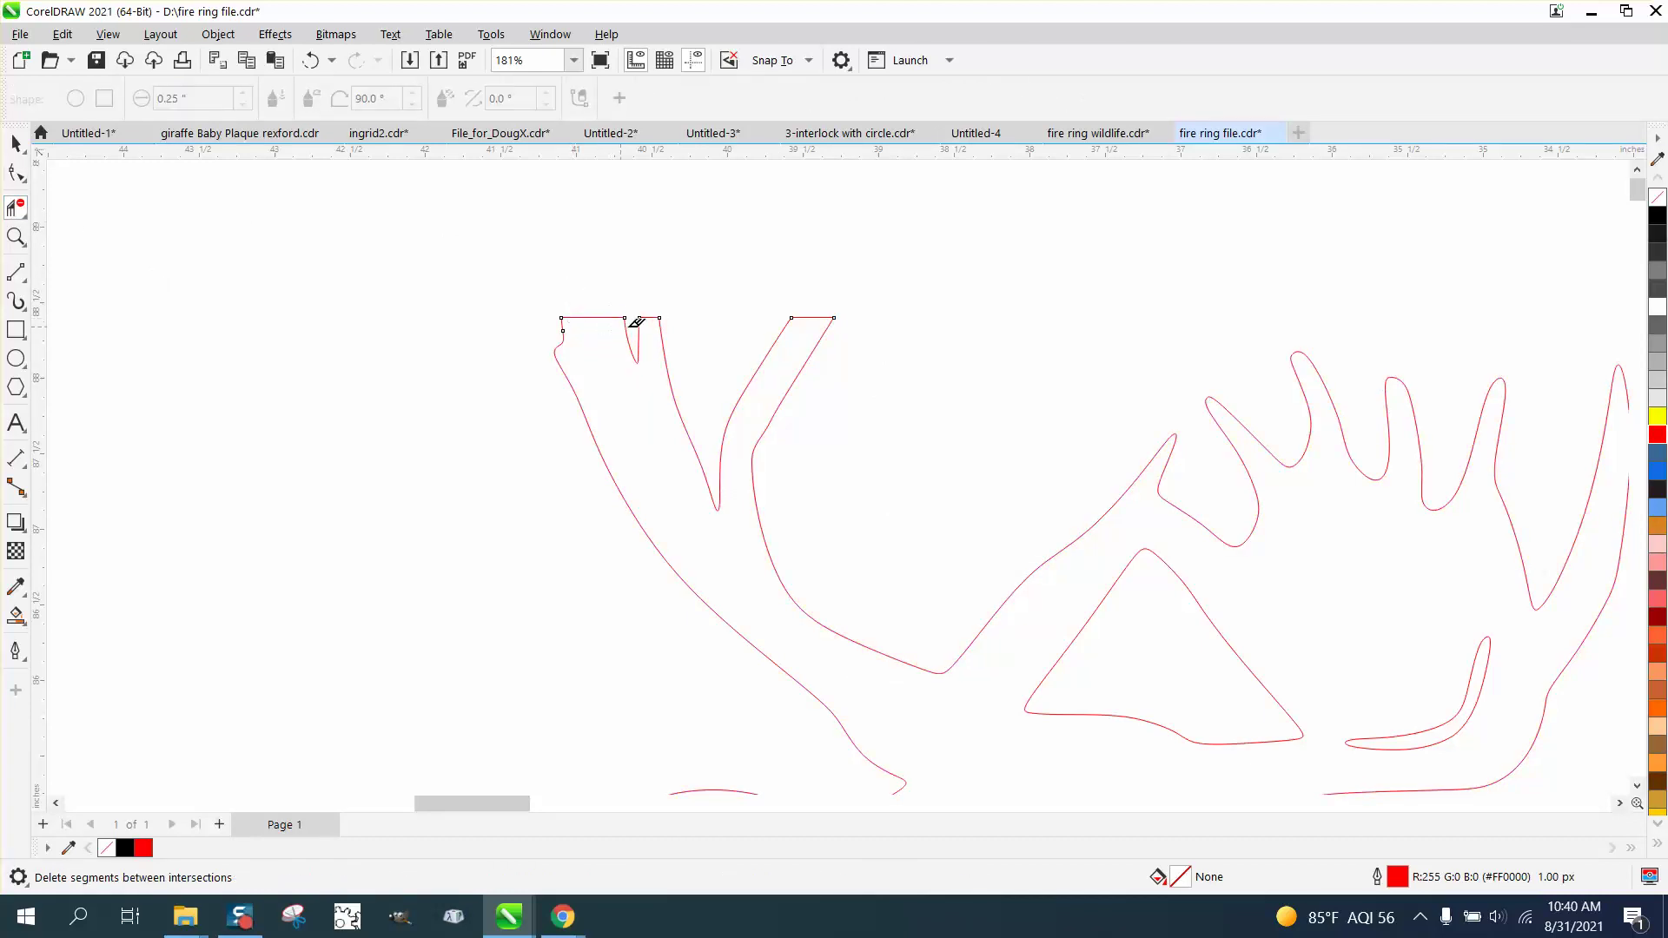
pyautogui.click(613, 317)
pyautogui.scroll(-5, 818, 317)
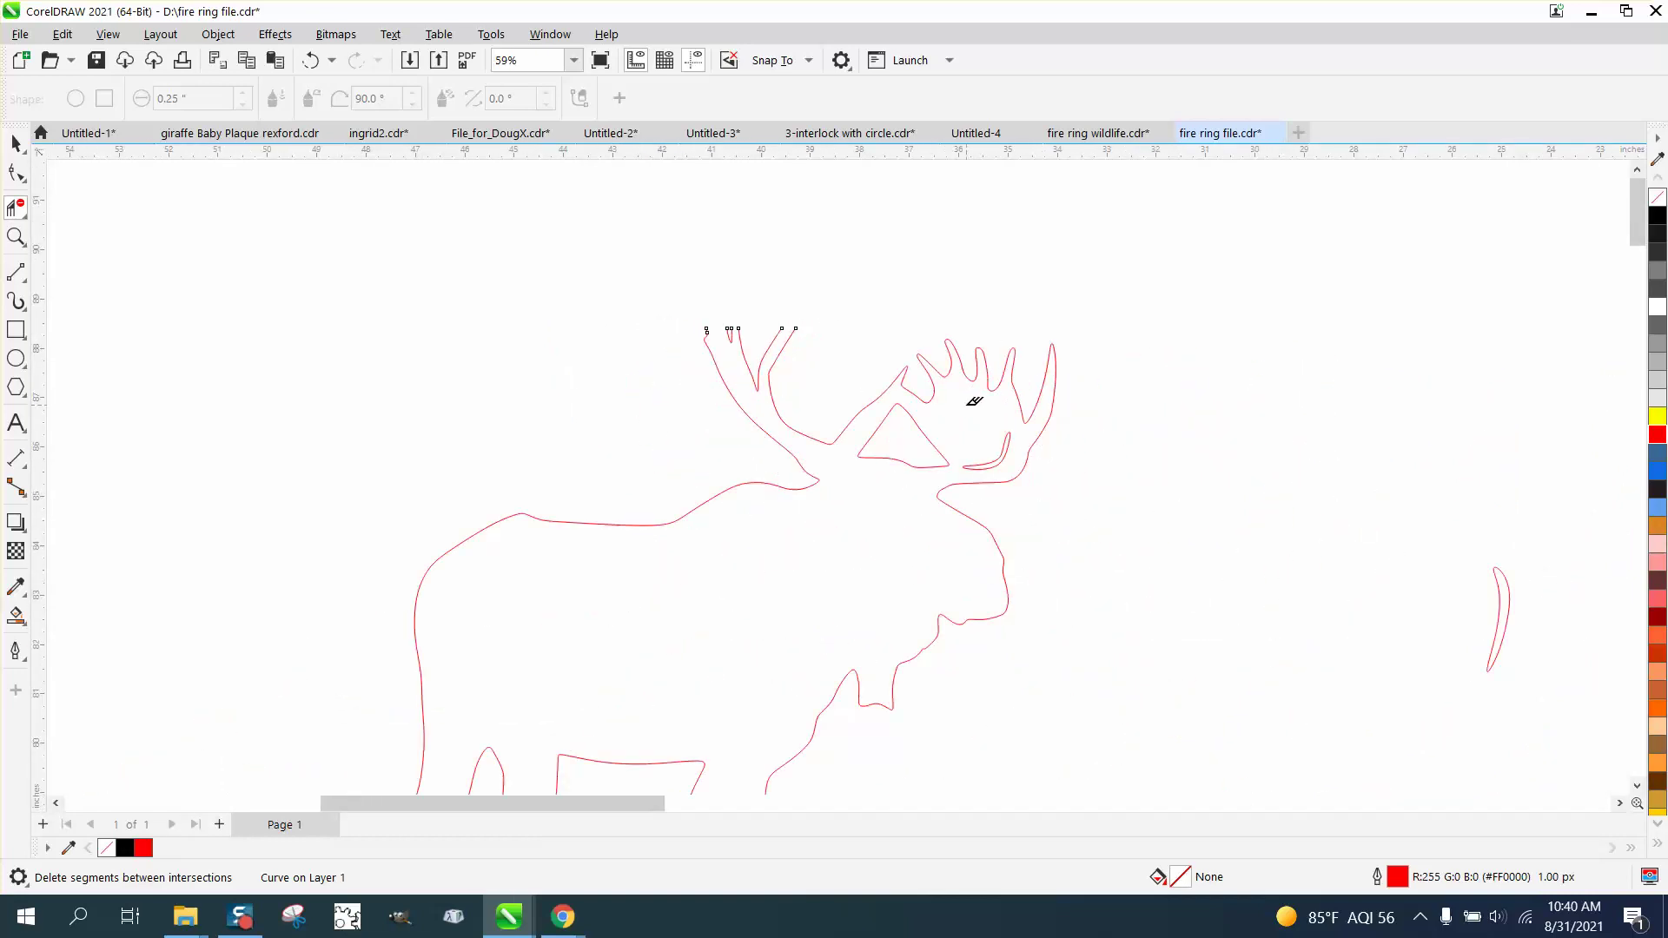
# Select the moose's three curve pieces, try moving them left, and undo the move.
pyautogui.click(15, 143)
pyautogui.scroll(-2, 373, 289)
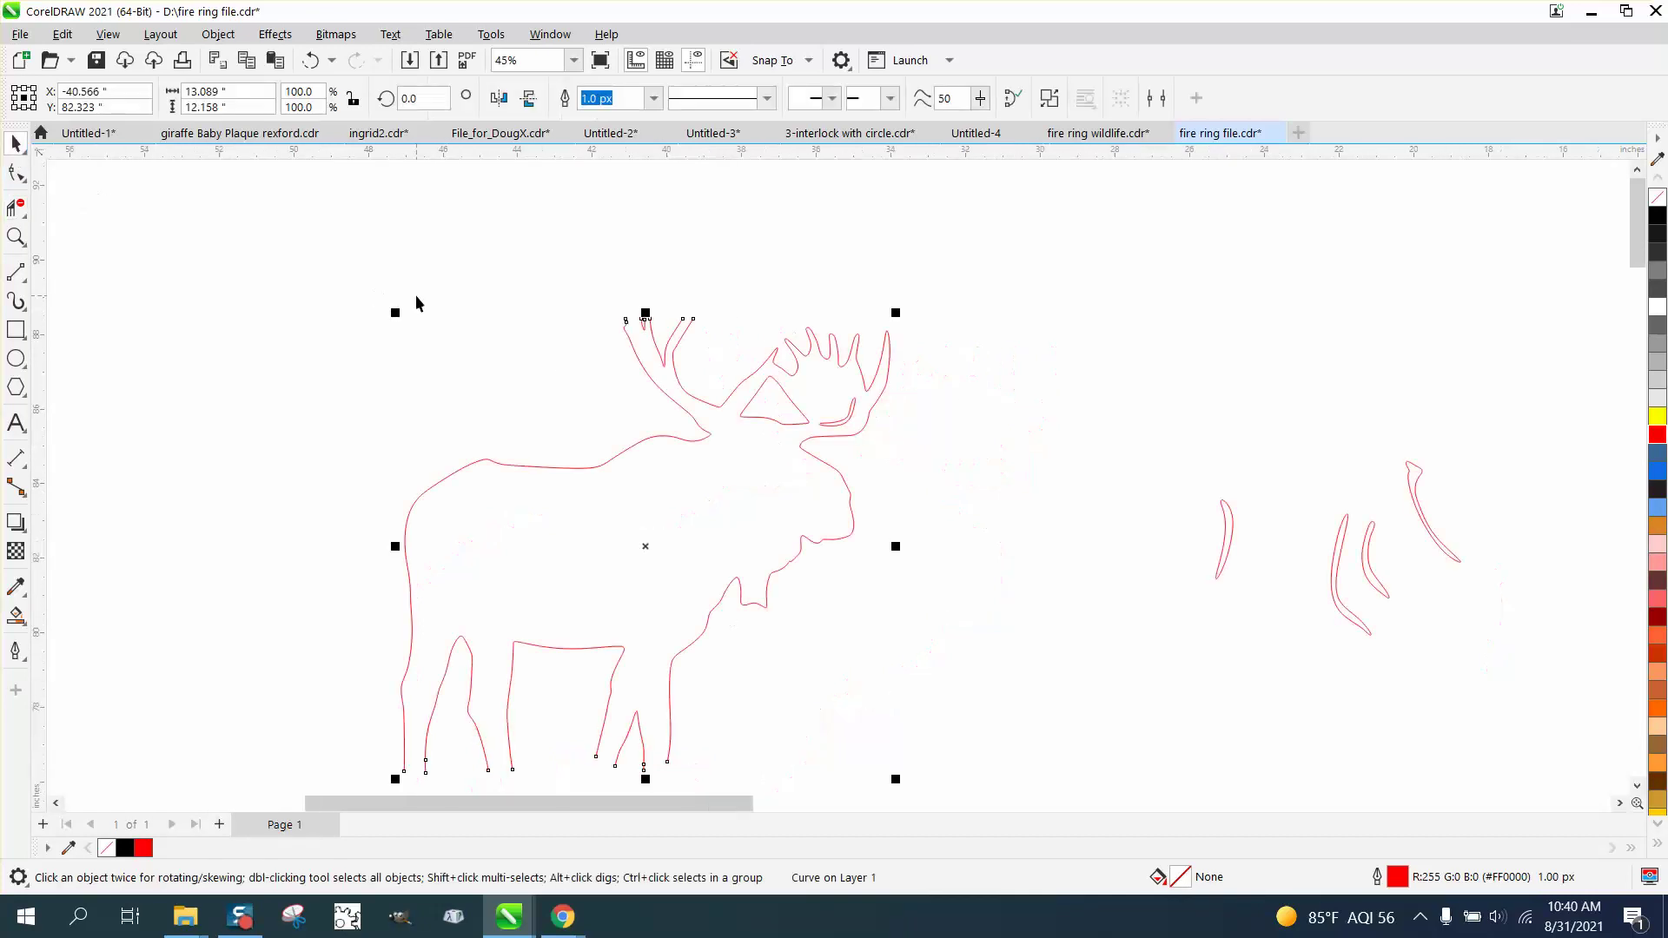
pyautogui.moveTo(287, 249); pyautogui.dragTo(879, 696)
pyautogui.click(218, 34)
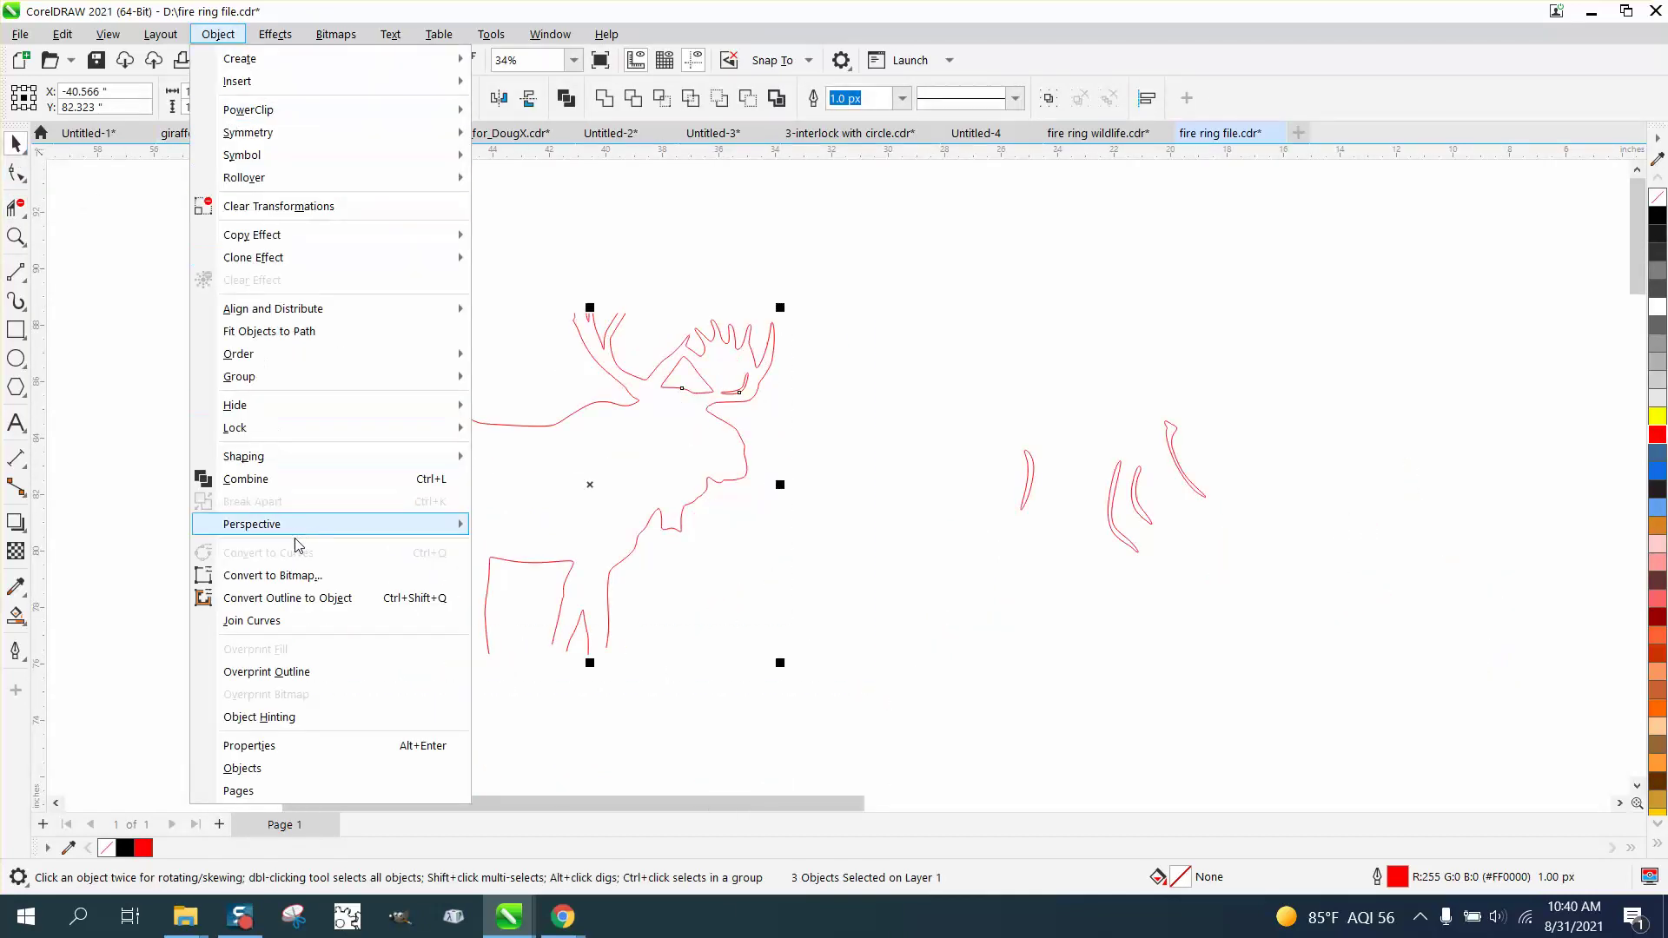
pyautogui.moveTo(328, 386)
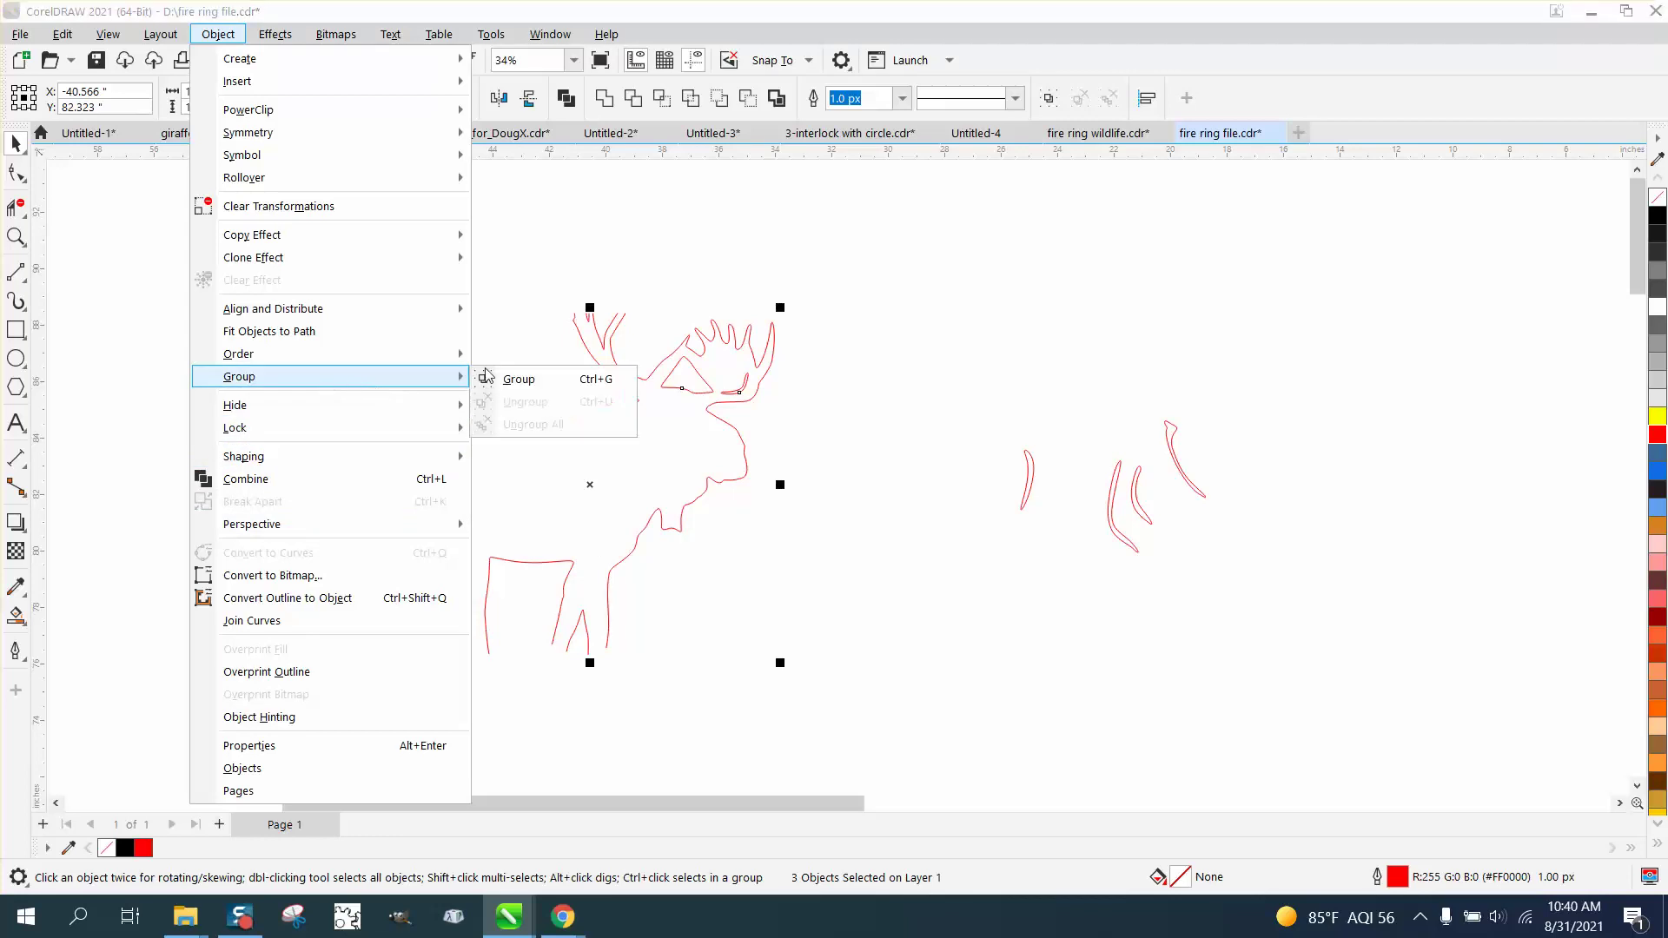
pyautogui.click(560, 374)
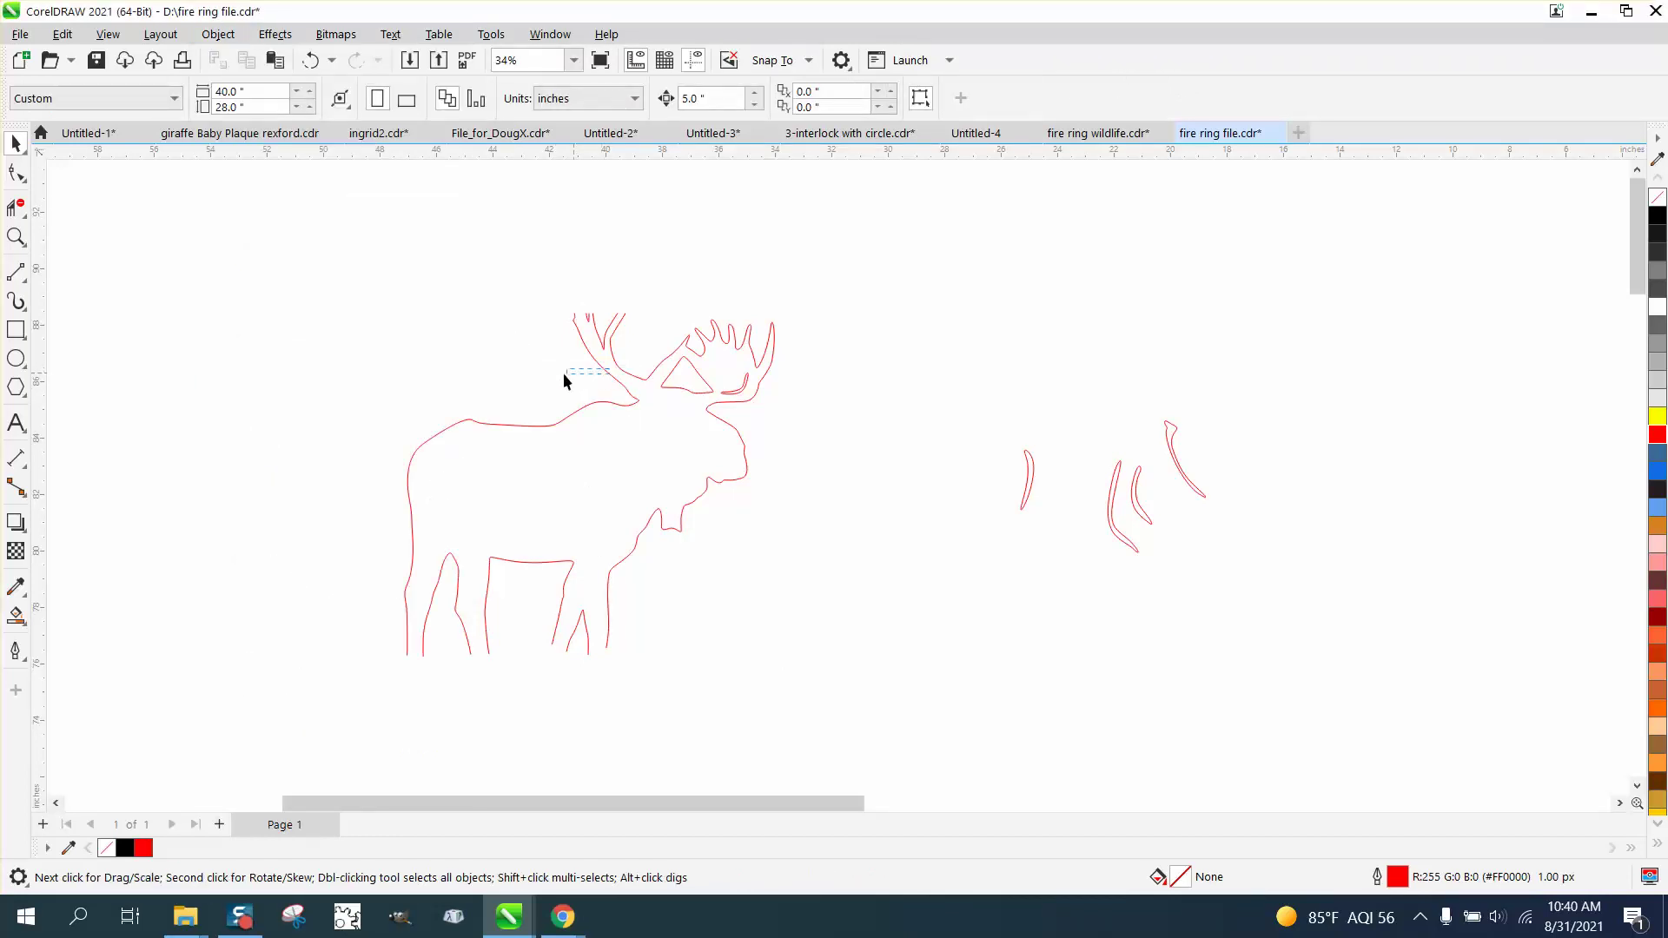
pyautogui.moveTo(602, 372); pyautogui.dragTo(443, 372)
pyautogui.click(311, 59)
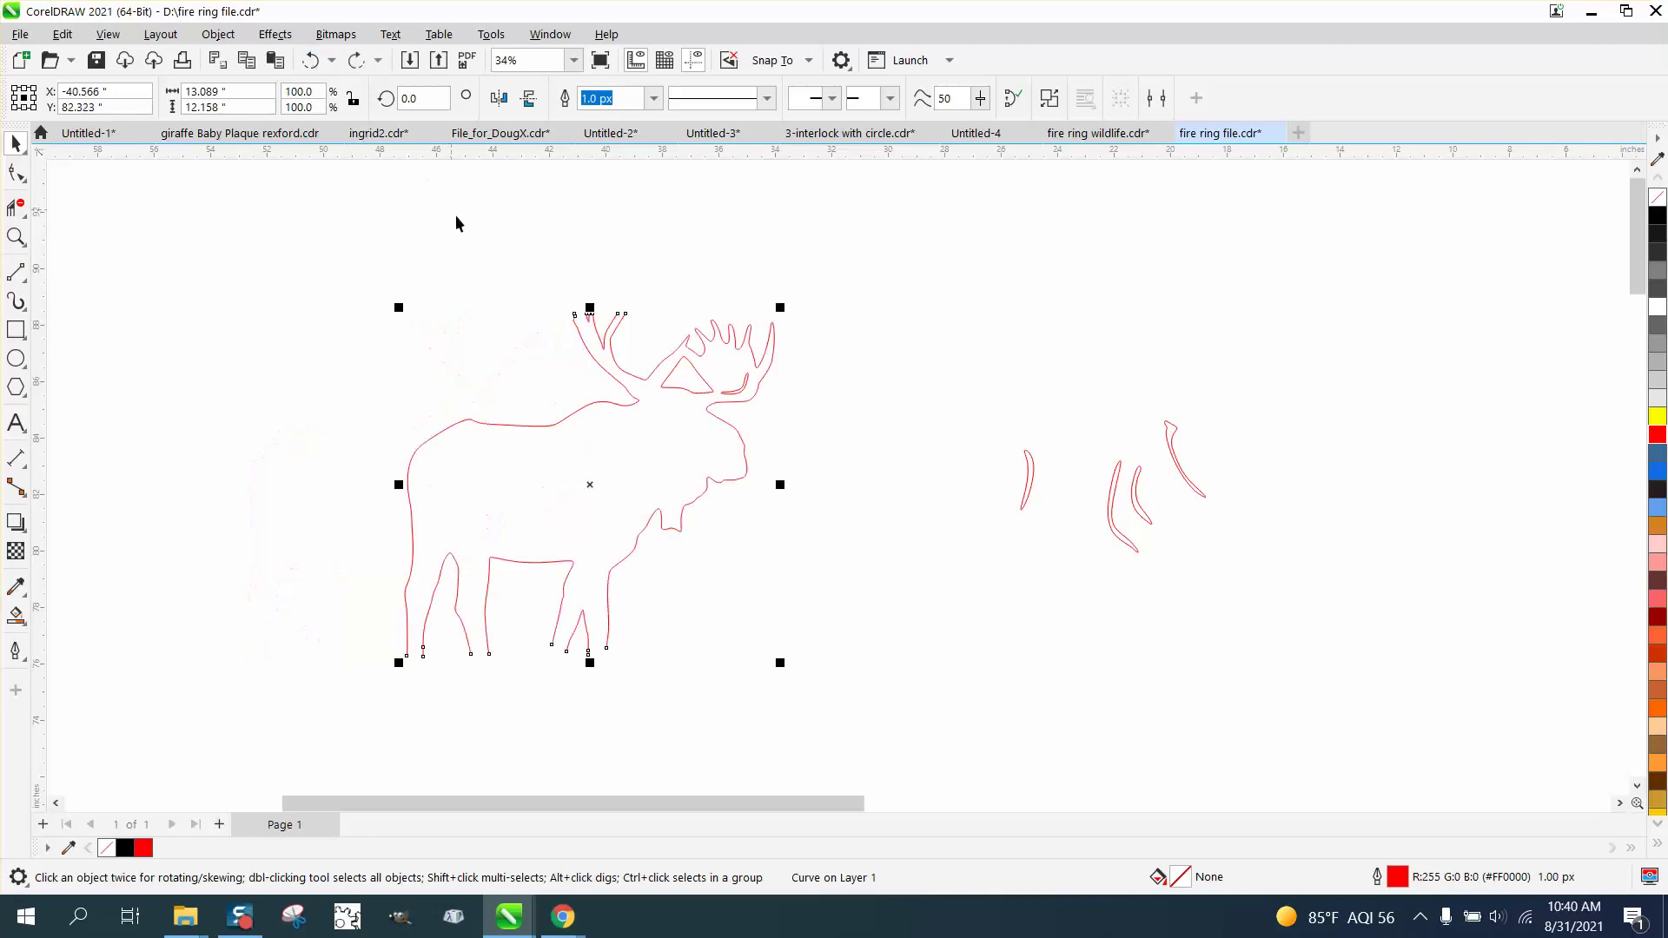
# Reselect the moose pieces, delete the outline curve, then restore it with undo.
pyautogui.moveTo(321, 257); pyautogui.dragTo(808, 677)
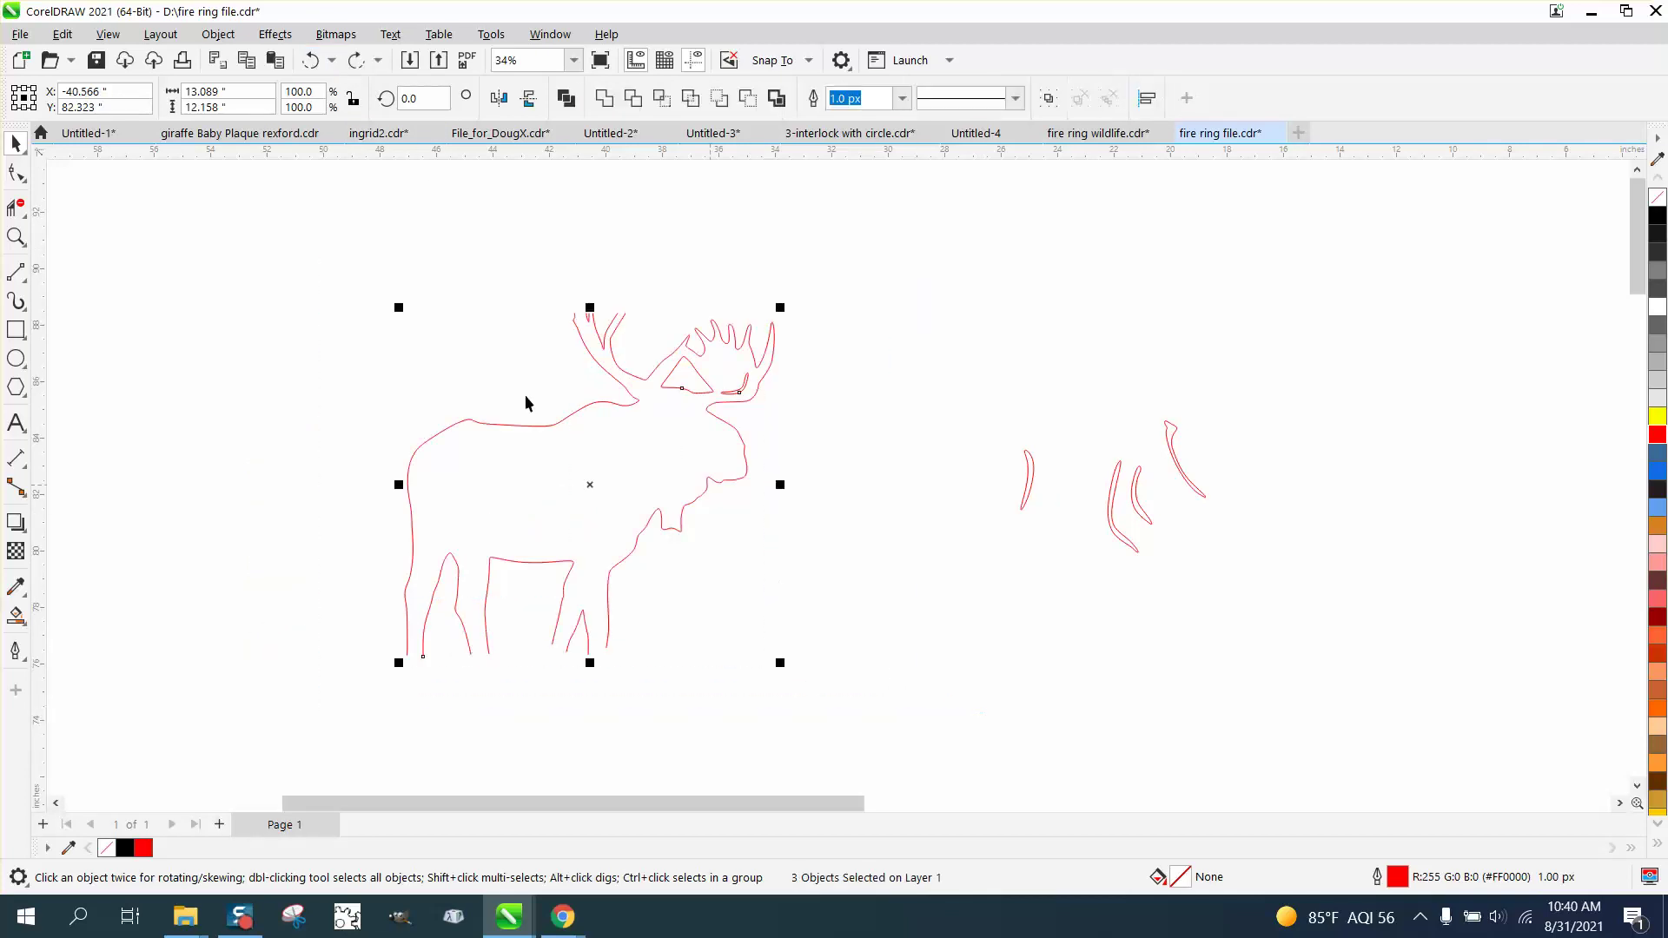
pyautogui.click(218, 34)
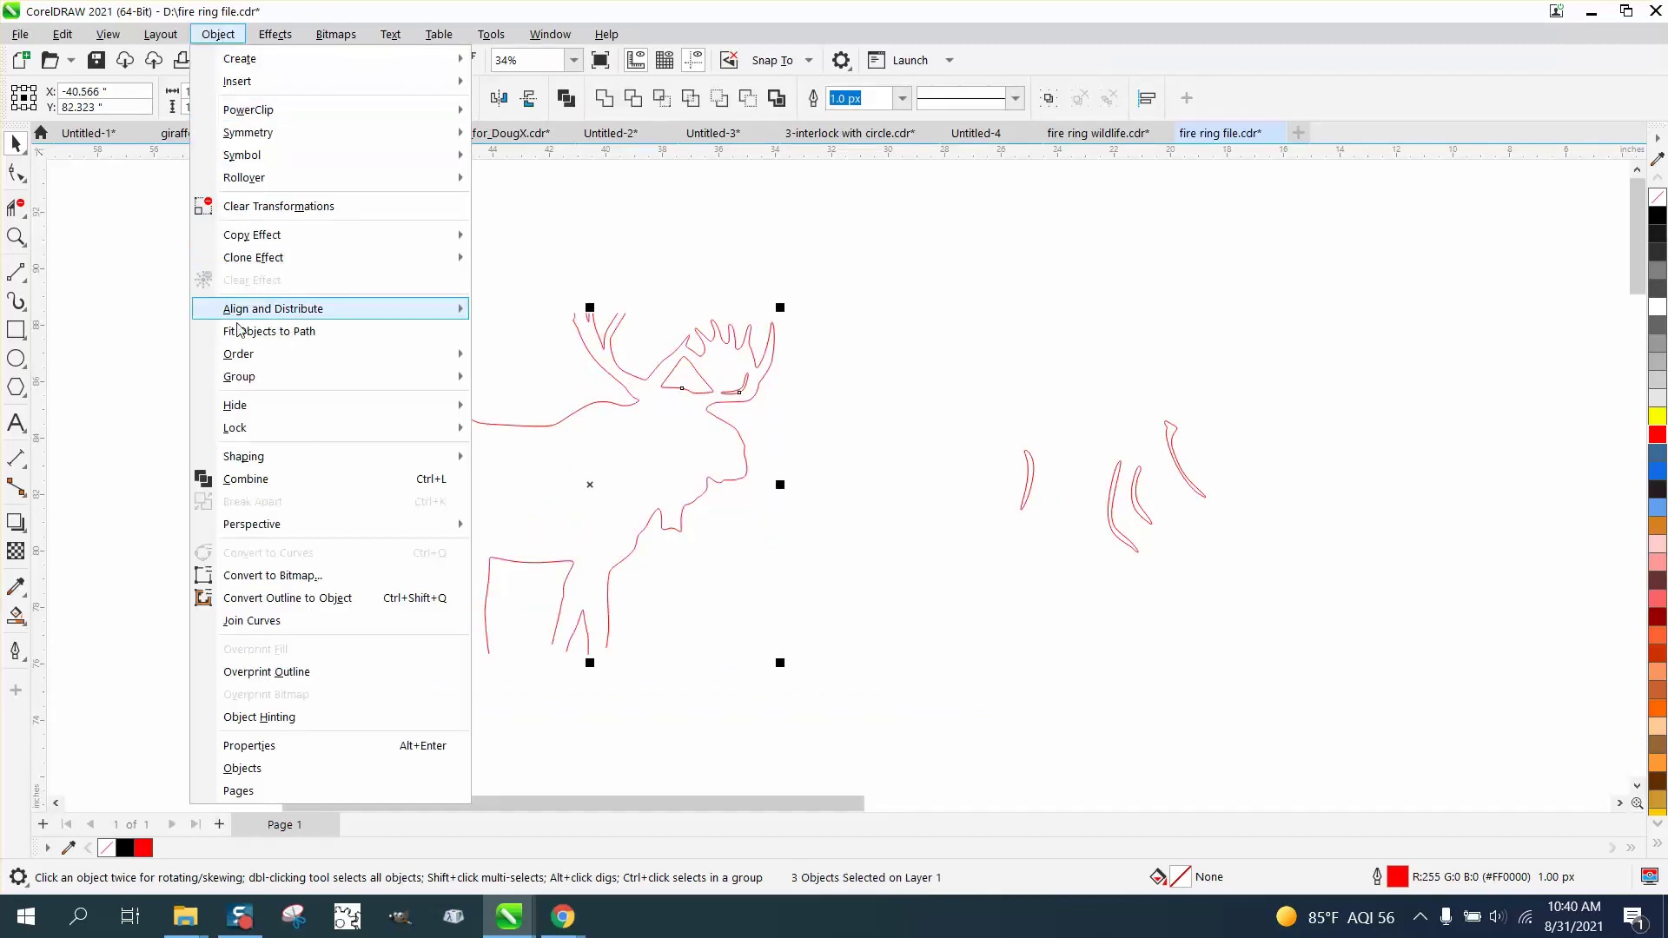
pyautogui.moveTo(257, 383)
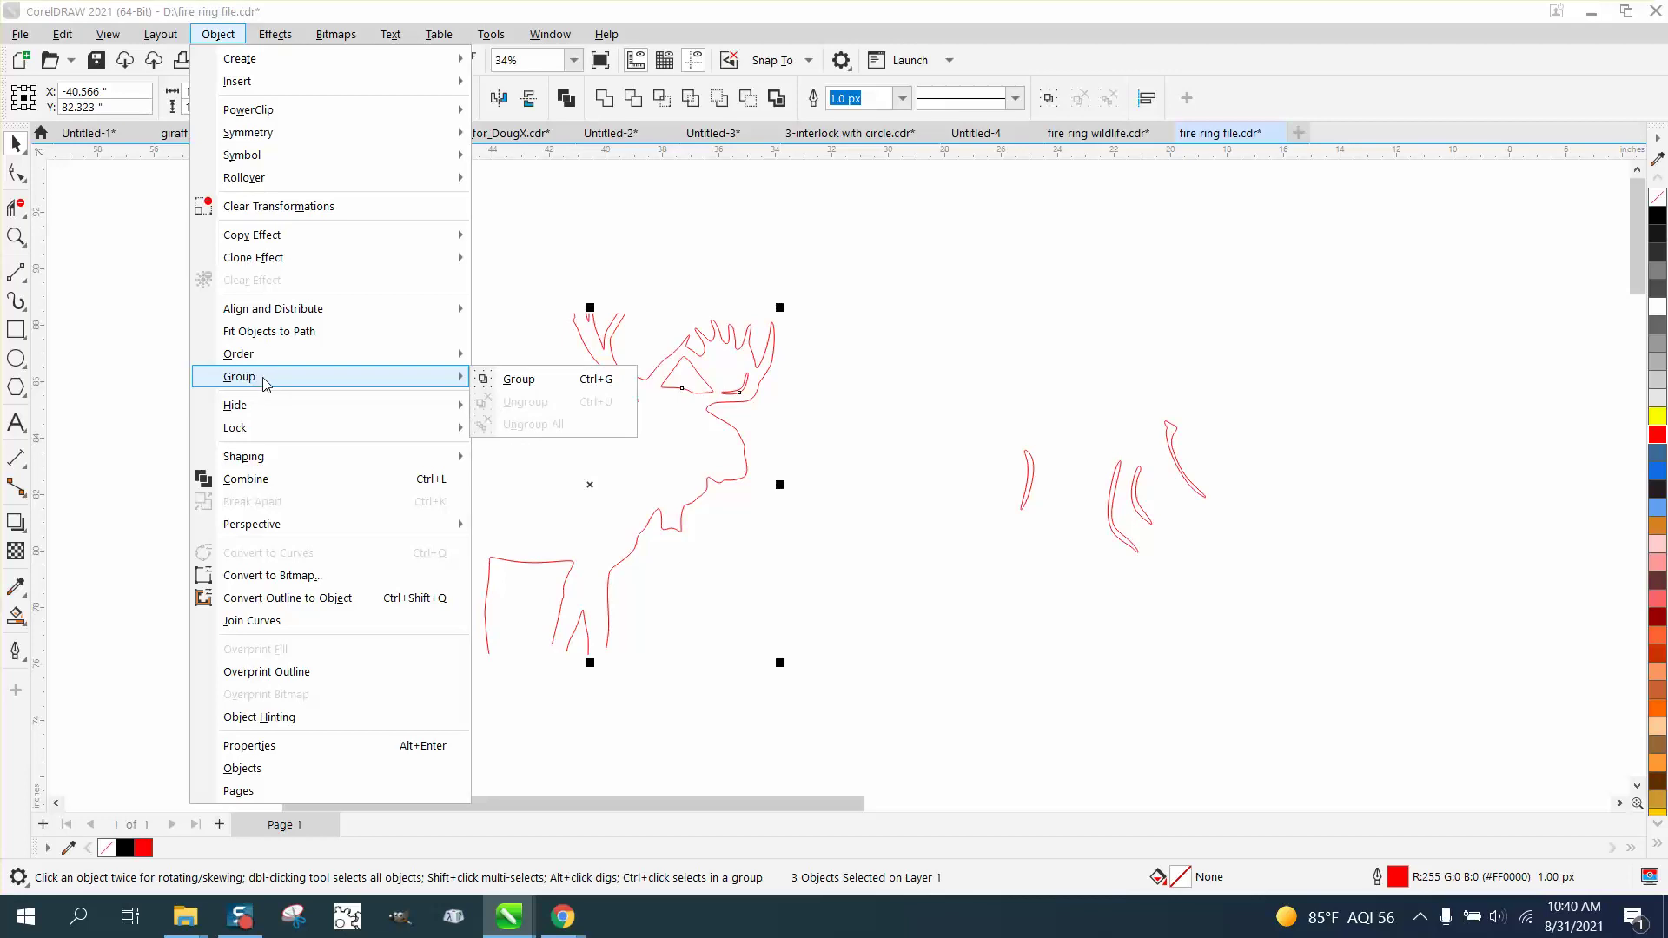
pyautogui.click(549, 408)
pyautogui.click(557, 425)
pyautogui.press('Delete')
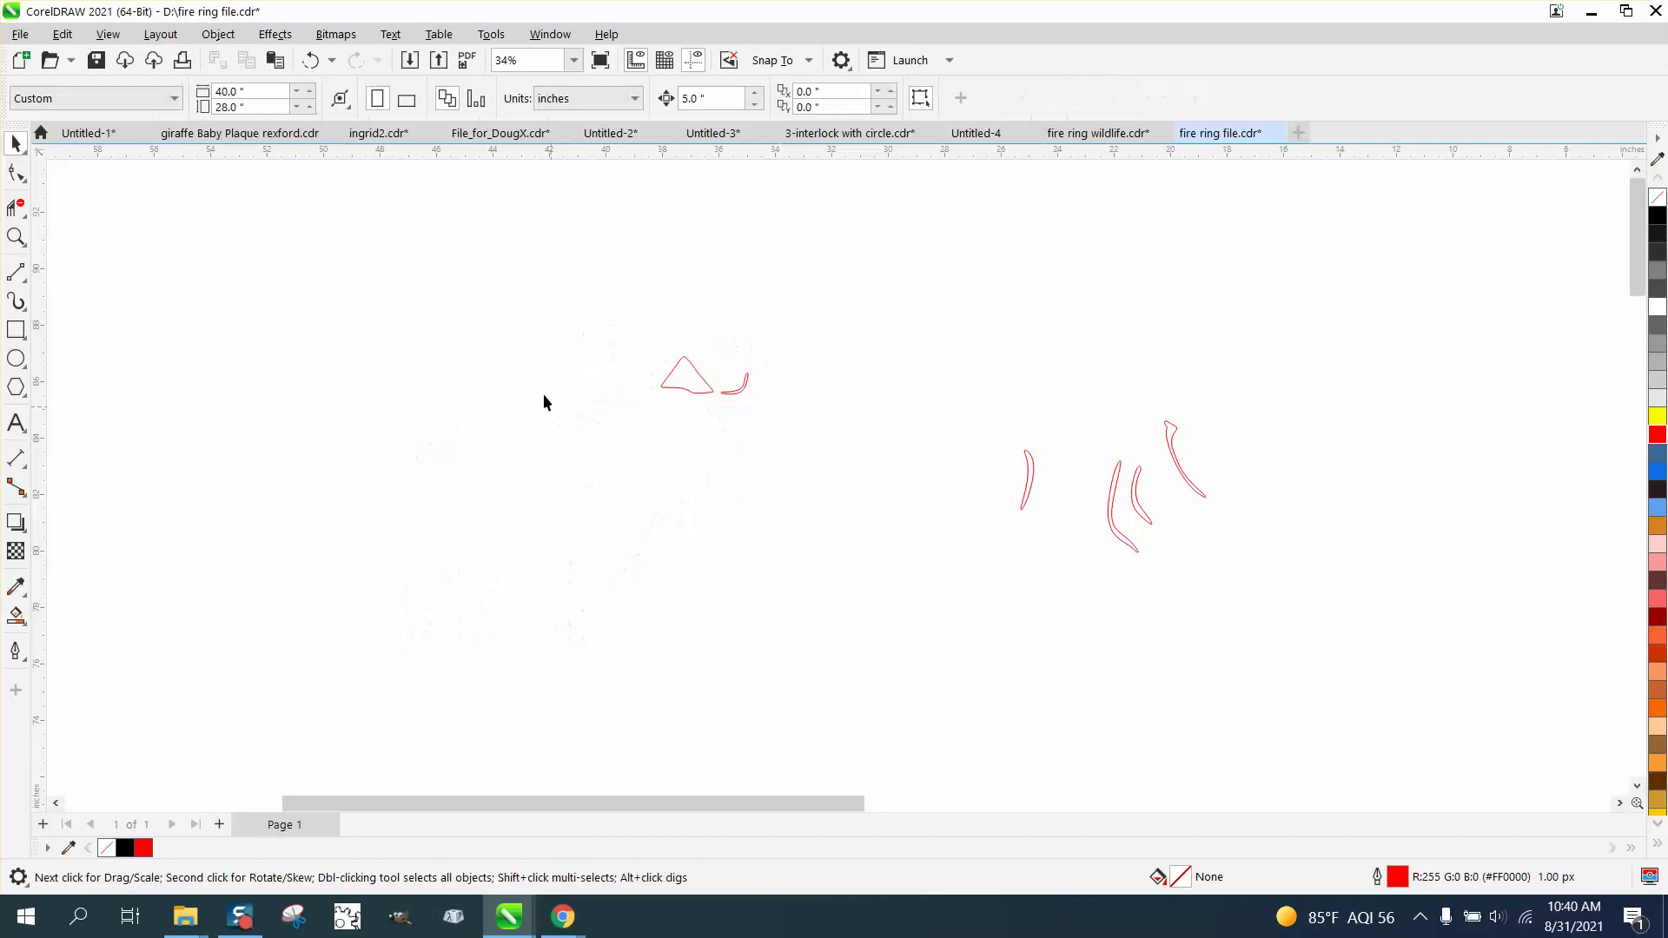
pyautogui.click(314, 62)
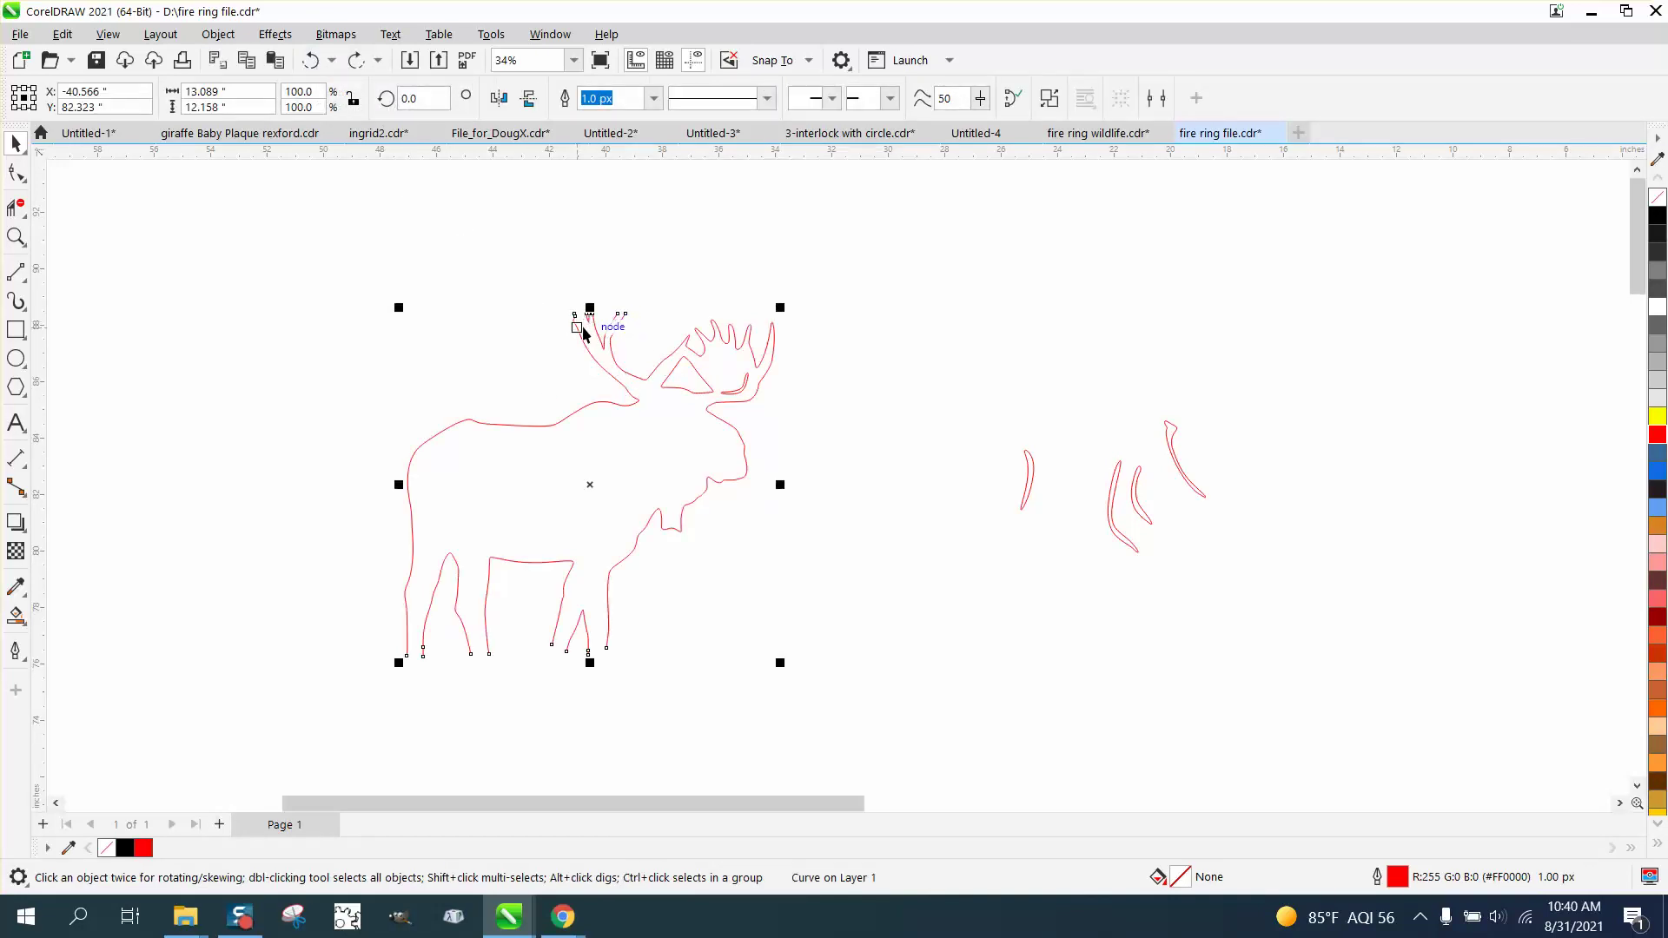
# Break the moose outline into separate curves and select the back and front-leg curve.
pyautogui.click(221, 36)
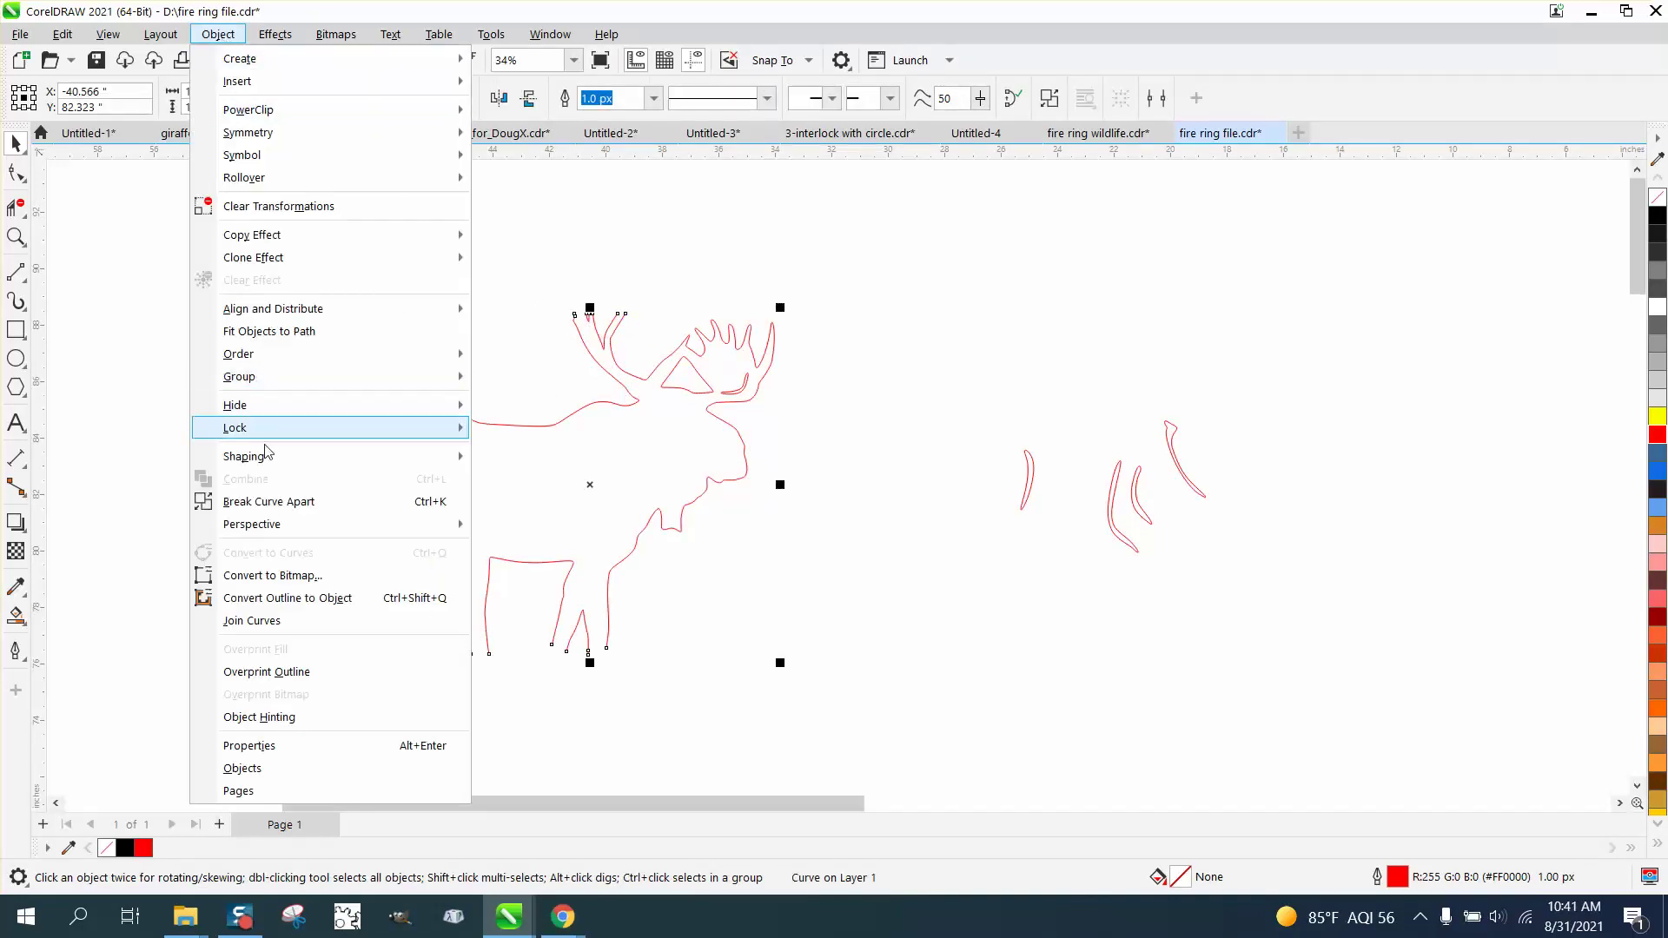
pyautogui.click(269, 511)
pyautogui.click(406, 417)
pyautogui.click(467, 424)
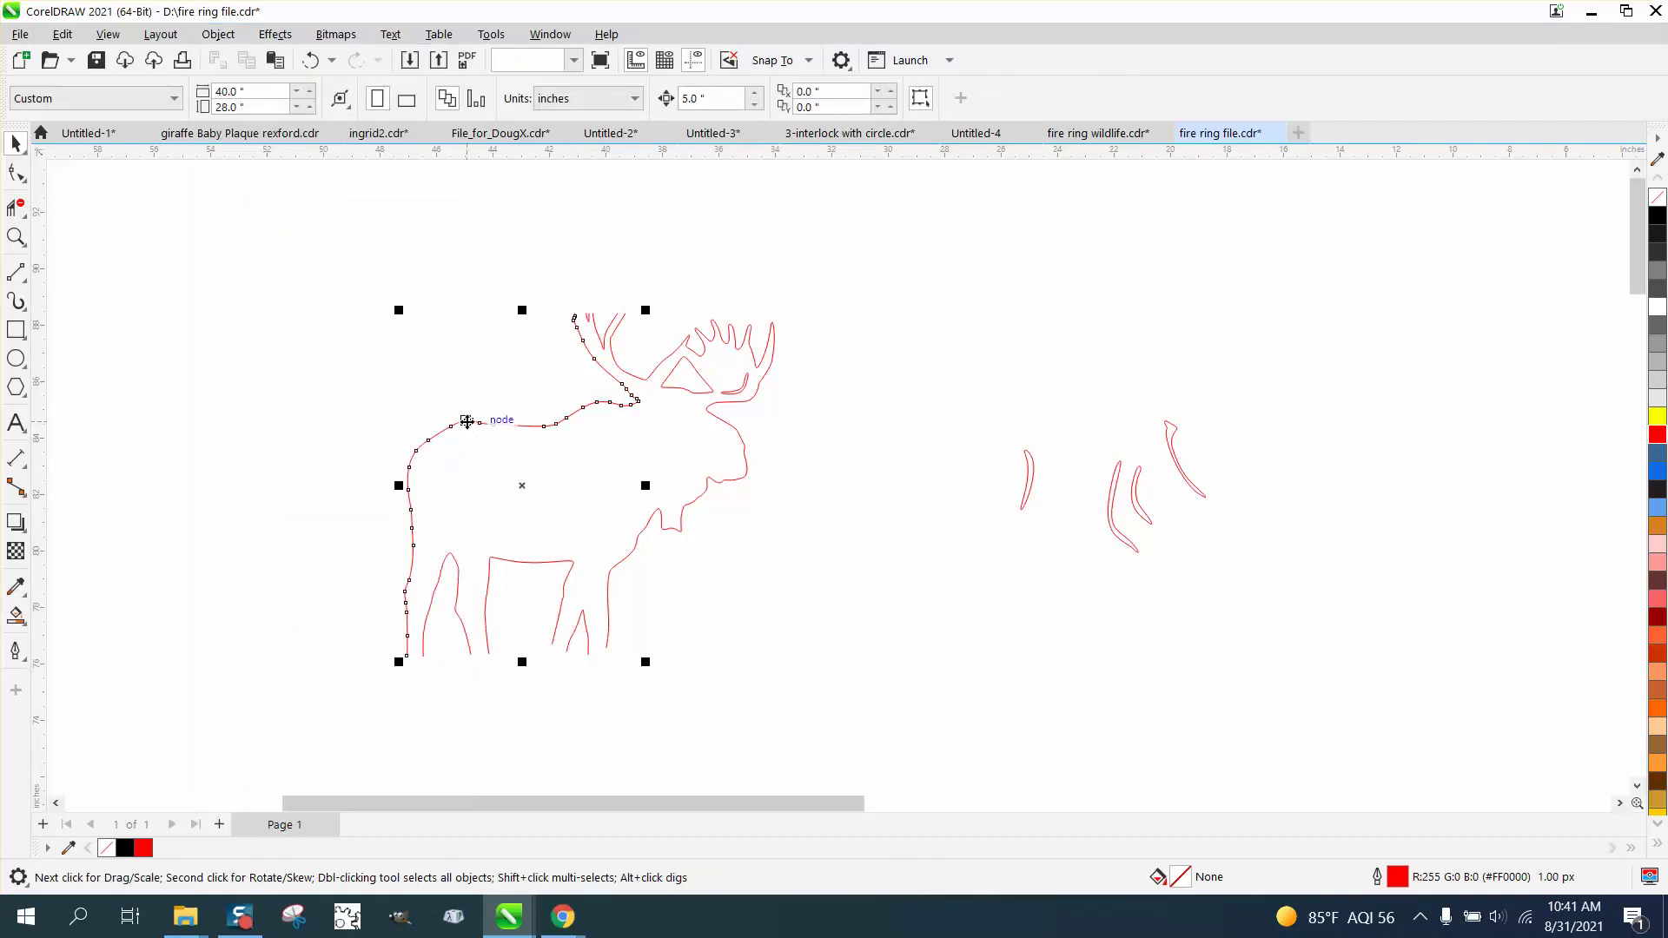
# Apply a one-step 0.125-inch contour to the moose's back and head curves.
pyautogui.click(275, 39)
pyautogui.click(327, 495)
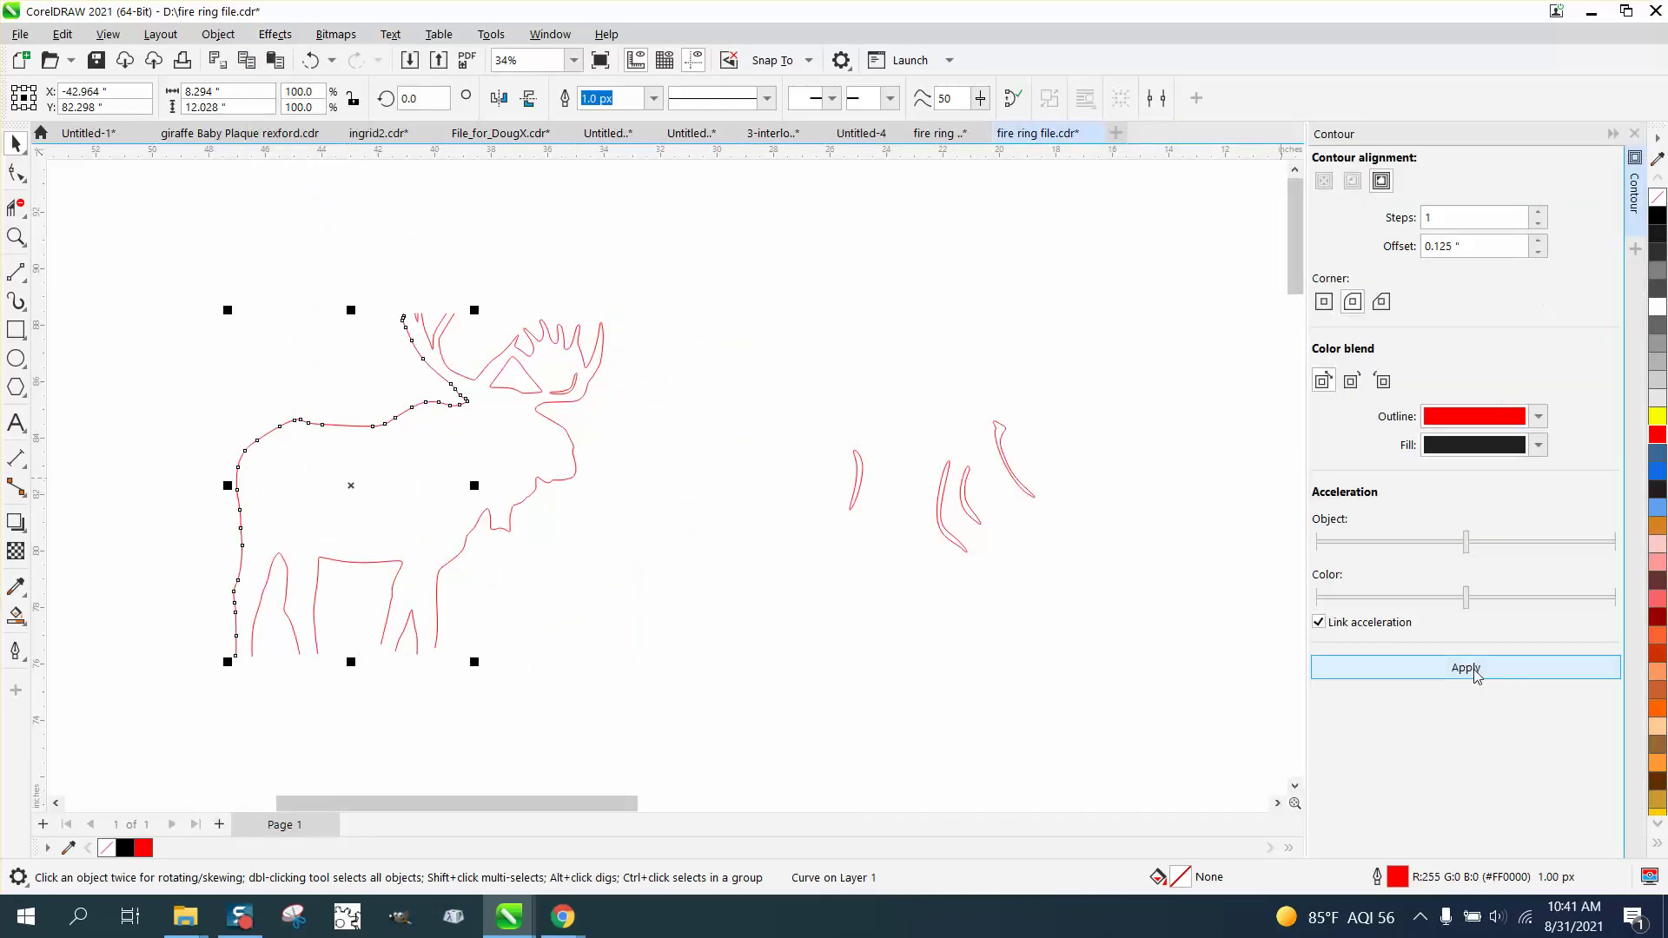
pyautogui.click(1466, 668)
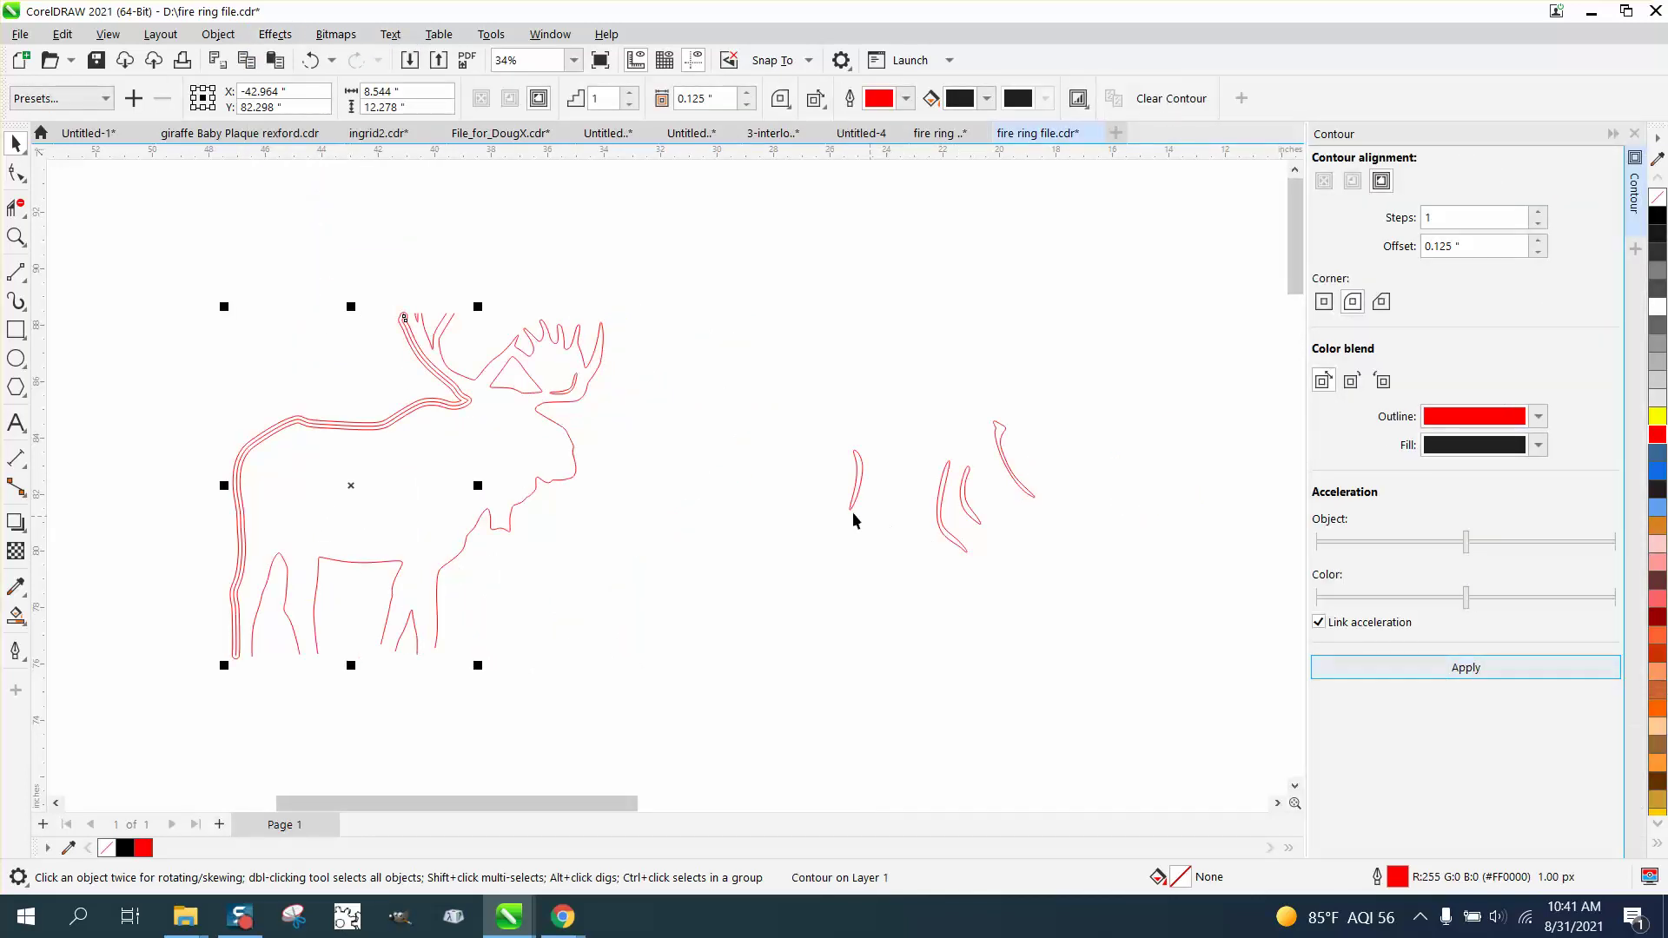
pyautogui.click(573, 450)
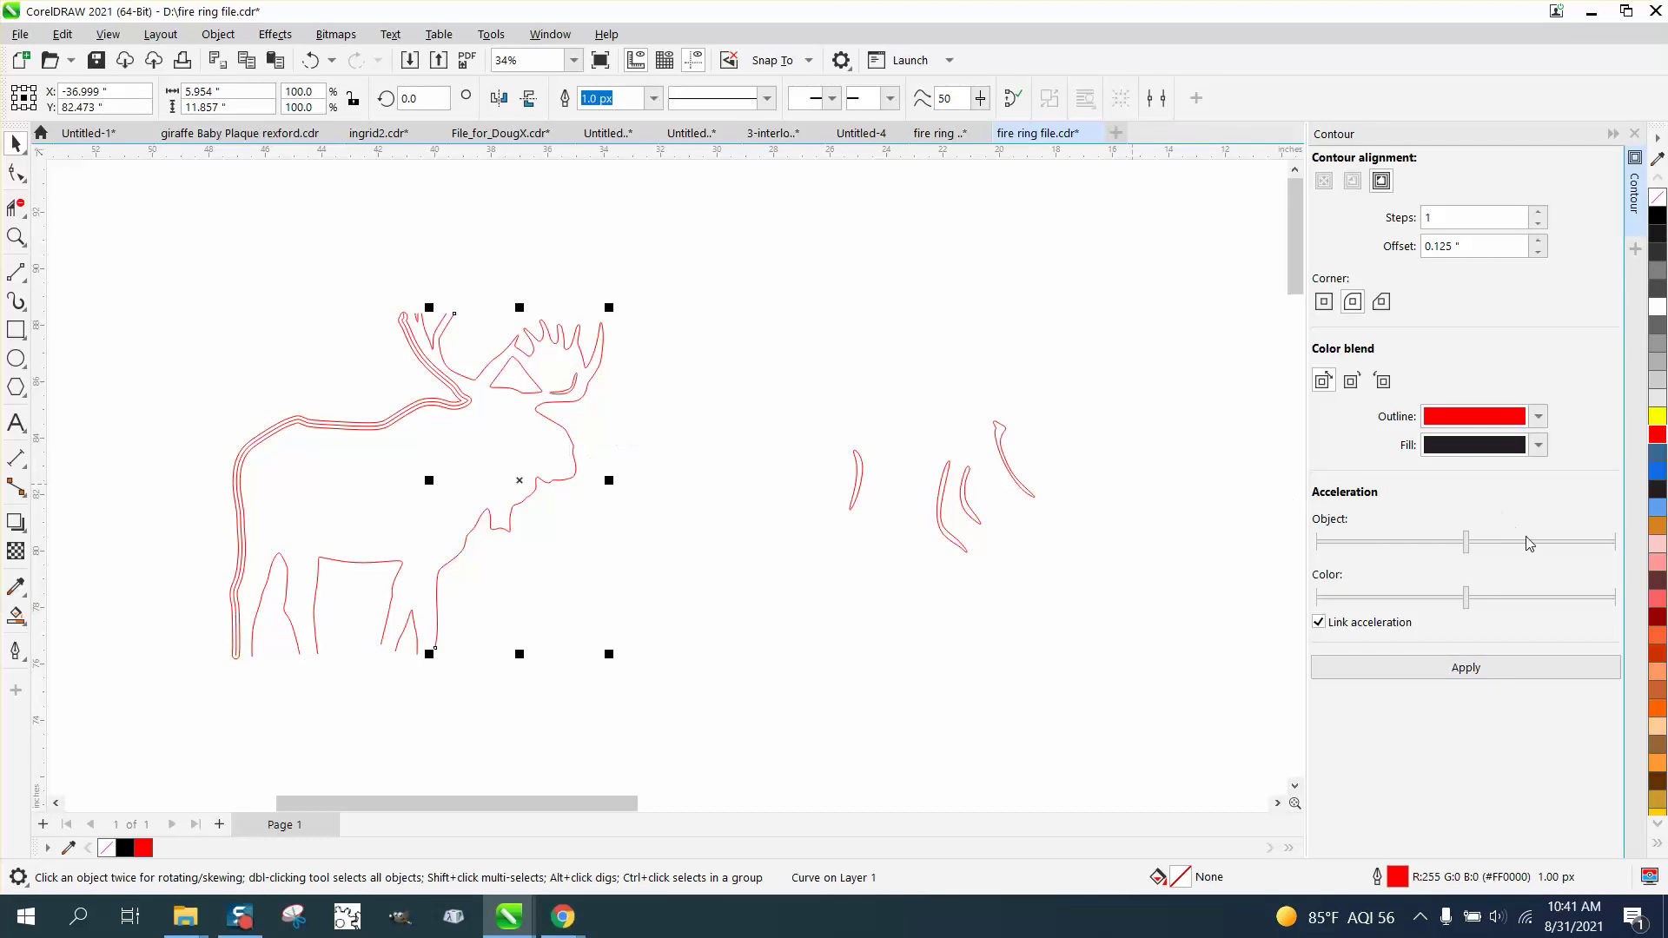
pyautogui.click(1485, 666)
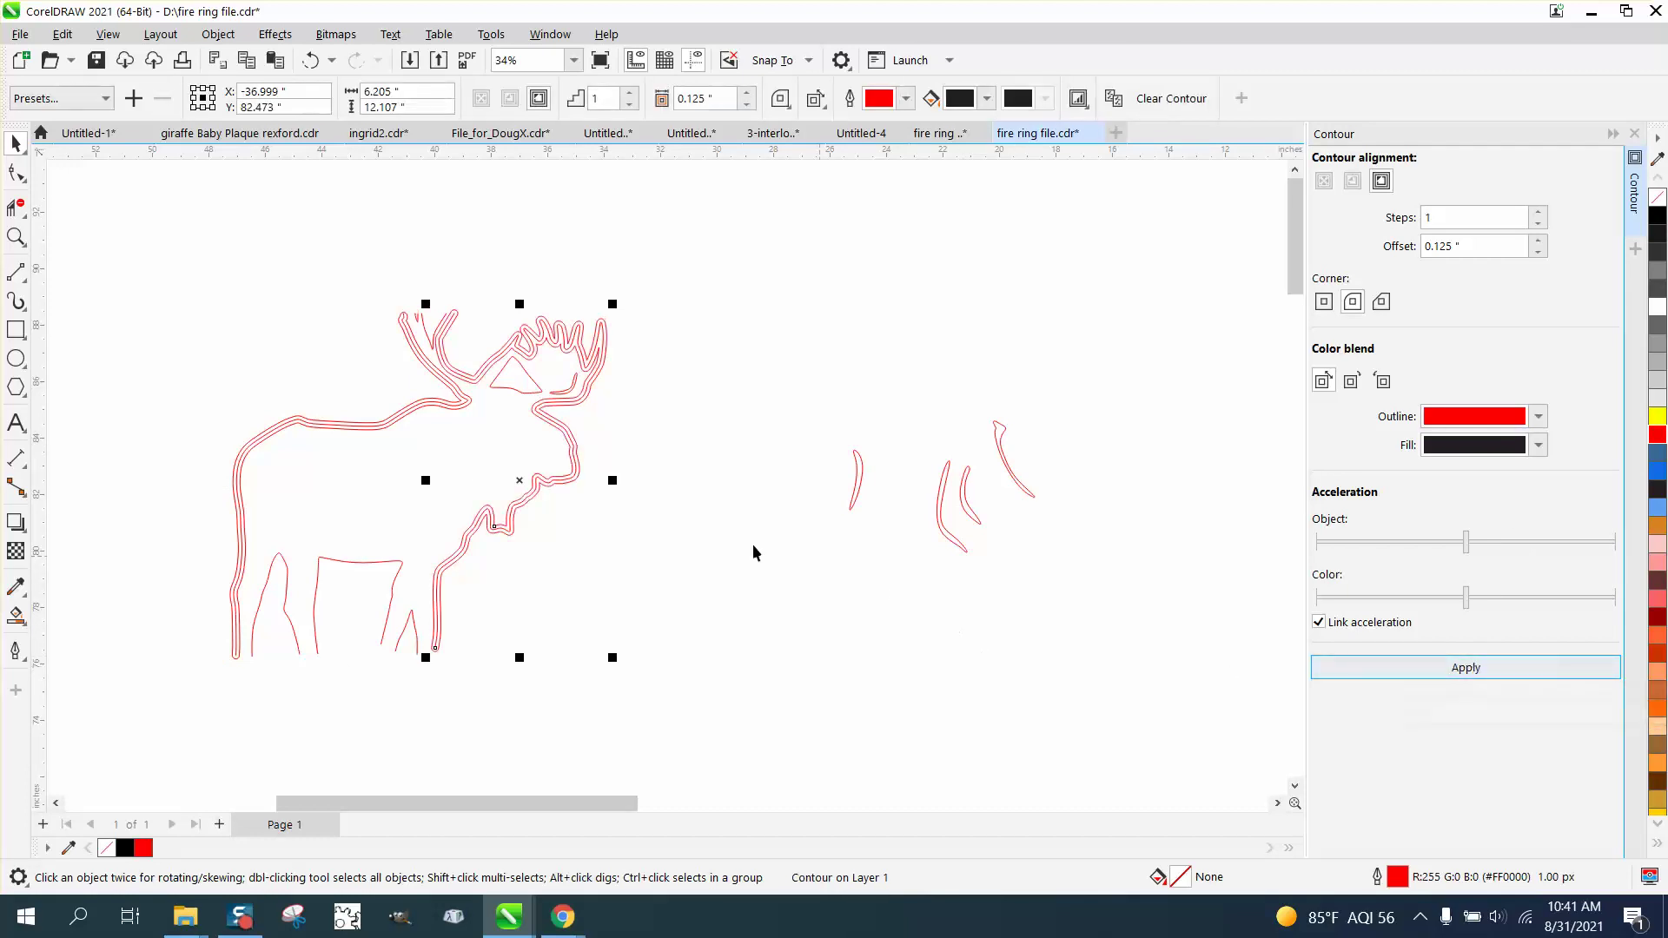
# Contour the middle legs, undo the left leg's contour, and select the whole moose.
pyautogui.click(388, 569)
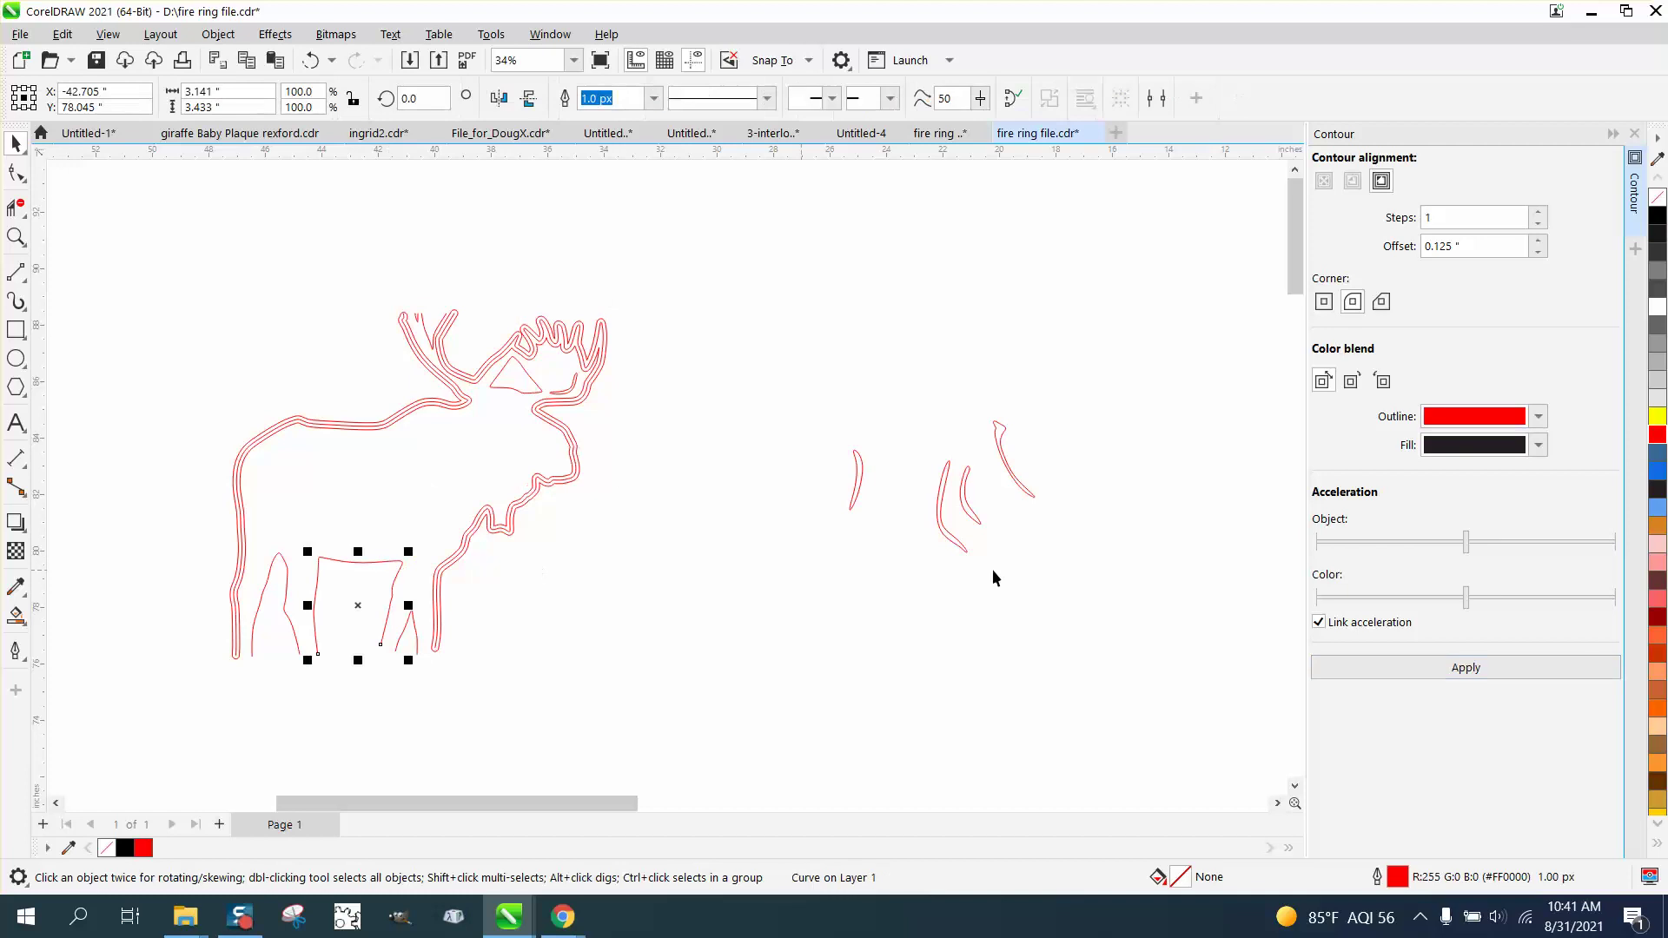
pyautogui.click(1480, 671)
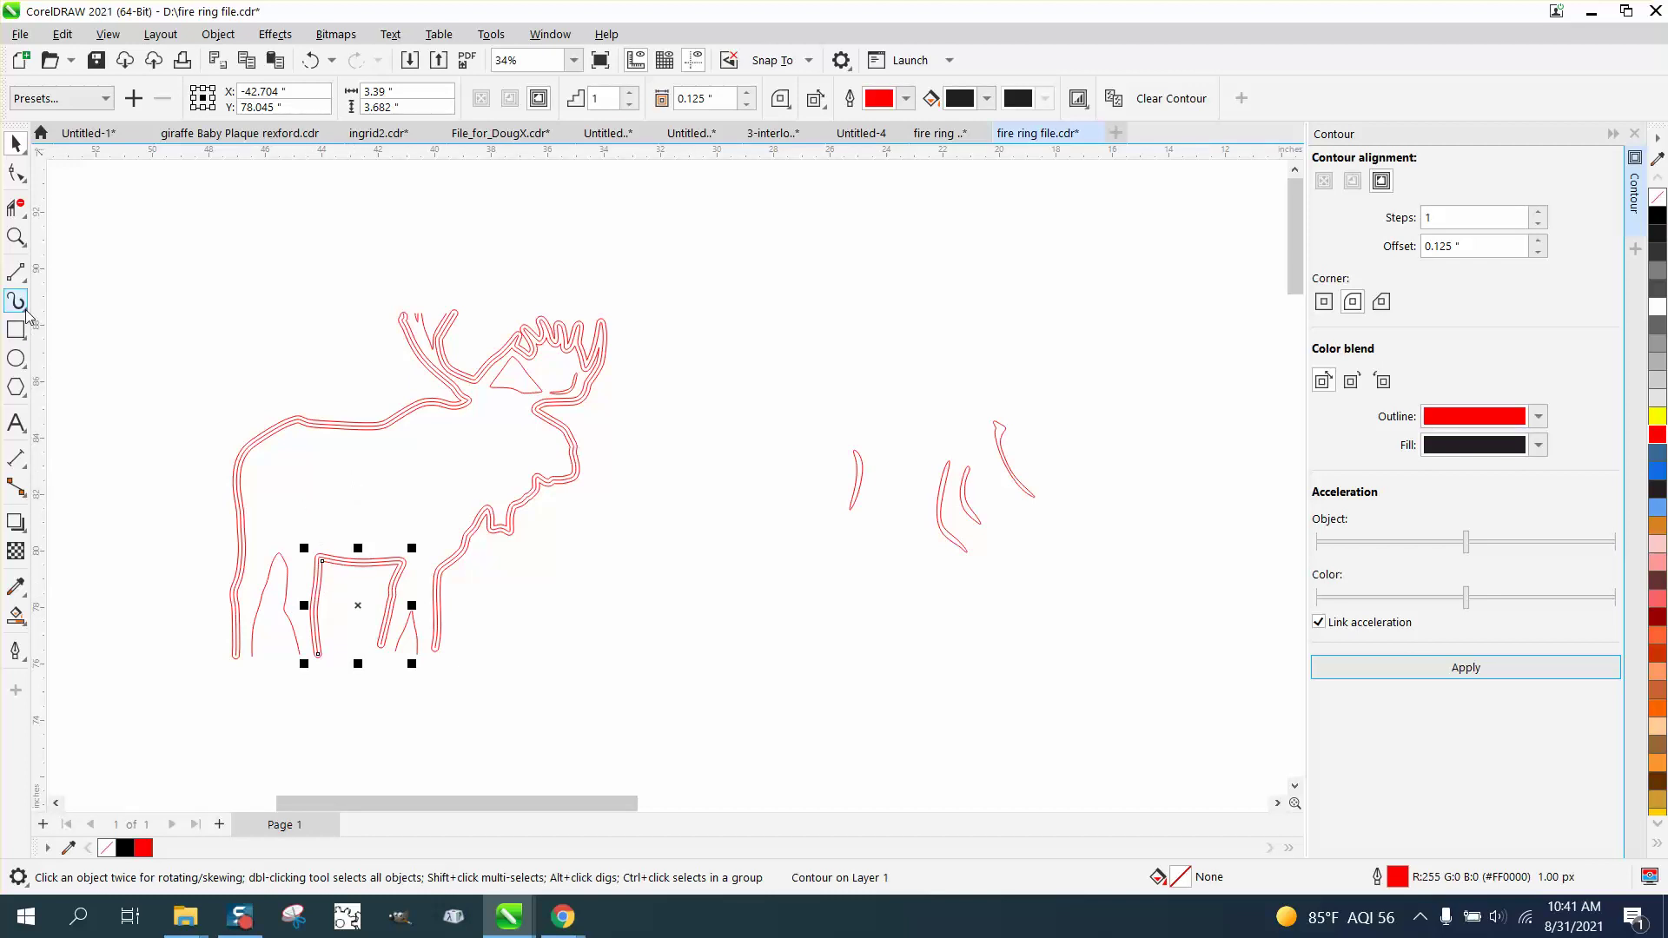
pyautogui.click(289, 571)
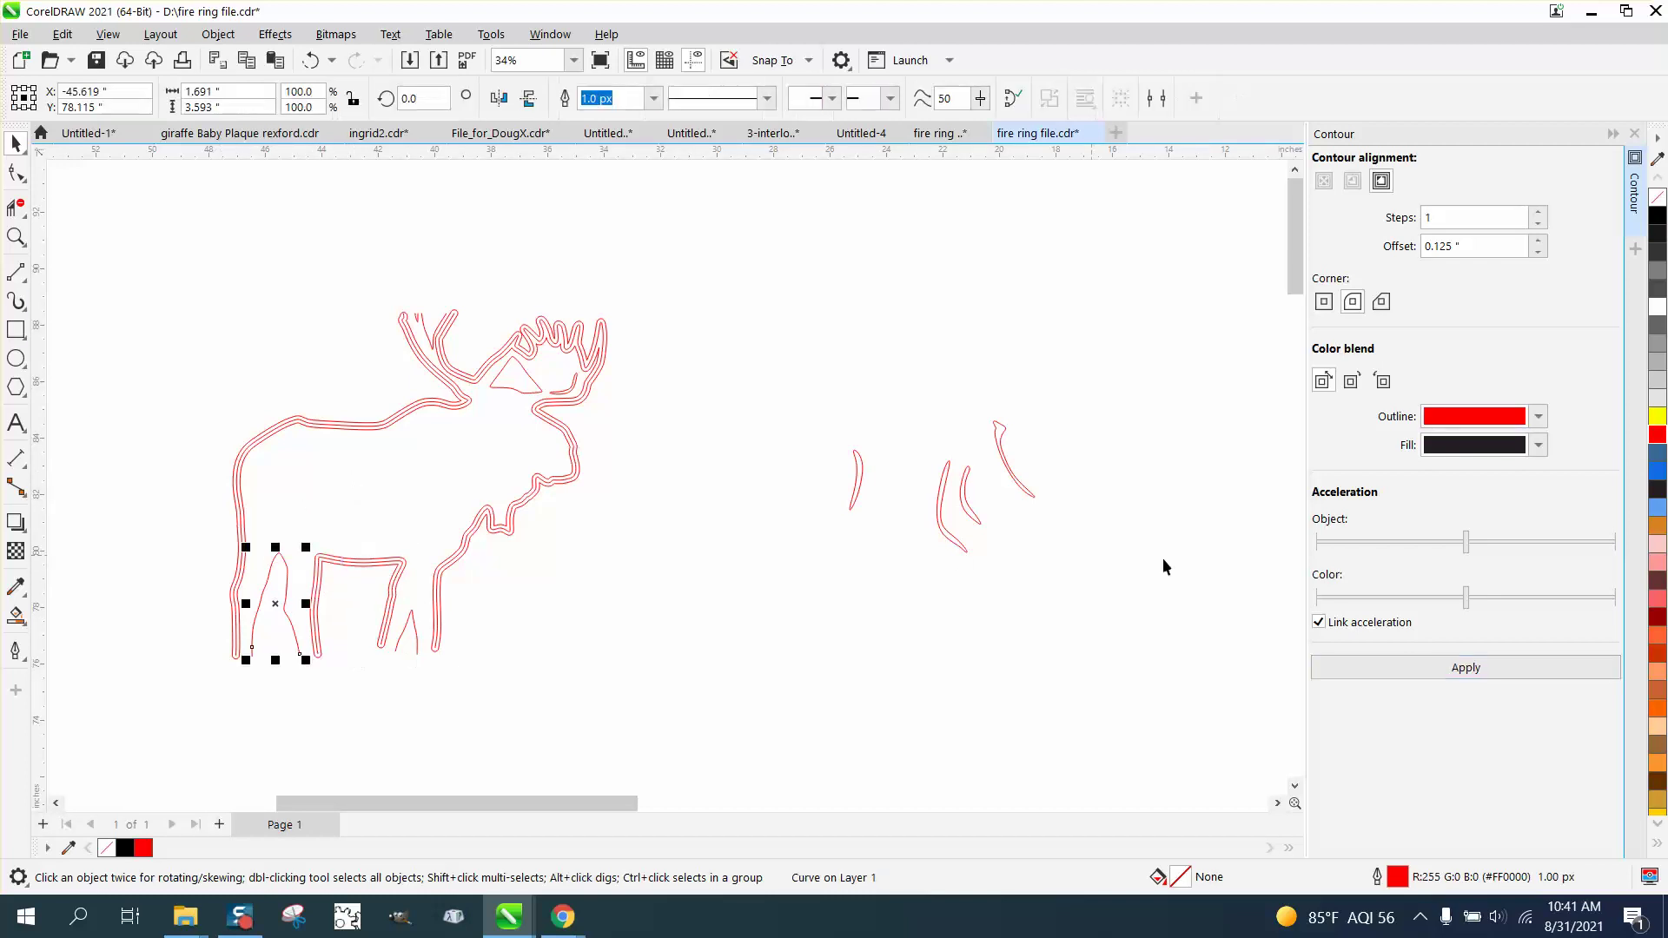
pyautogui.click(1452, 669)
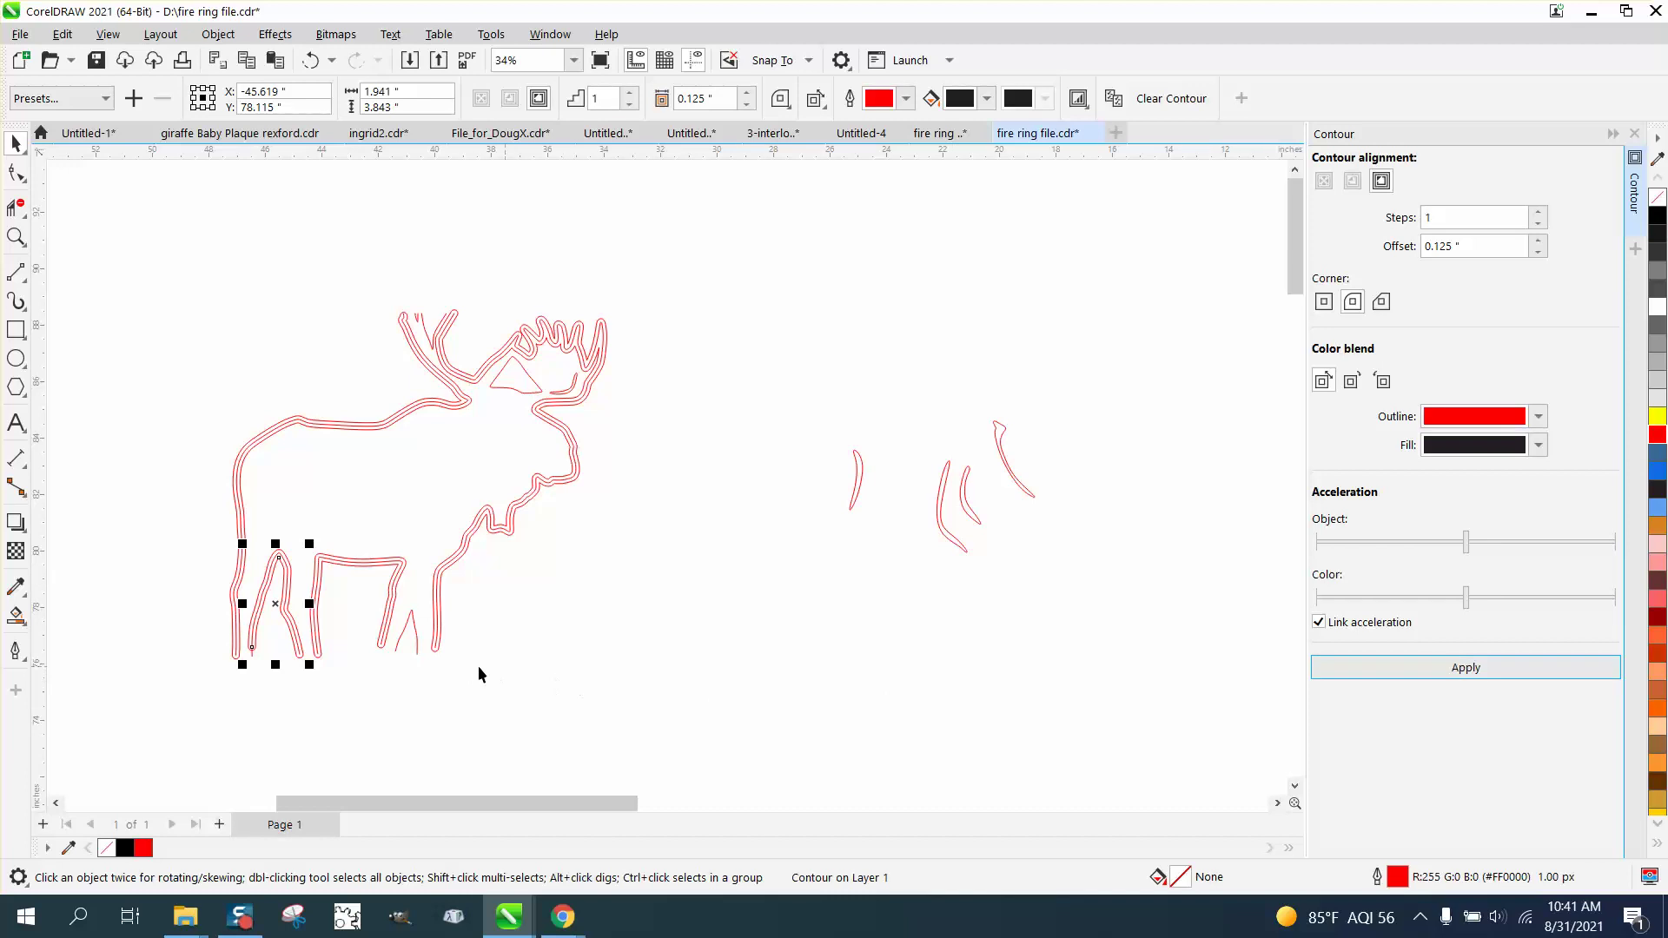
pyautogui.click(311, 59)
pyautogui.moveTo(106, 246); pyautogui.dragTo(771, 717)
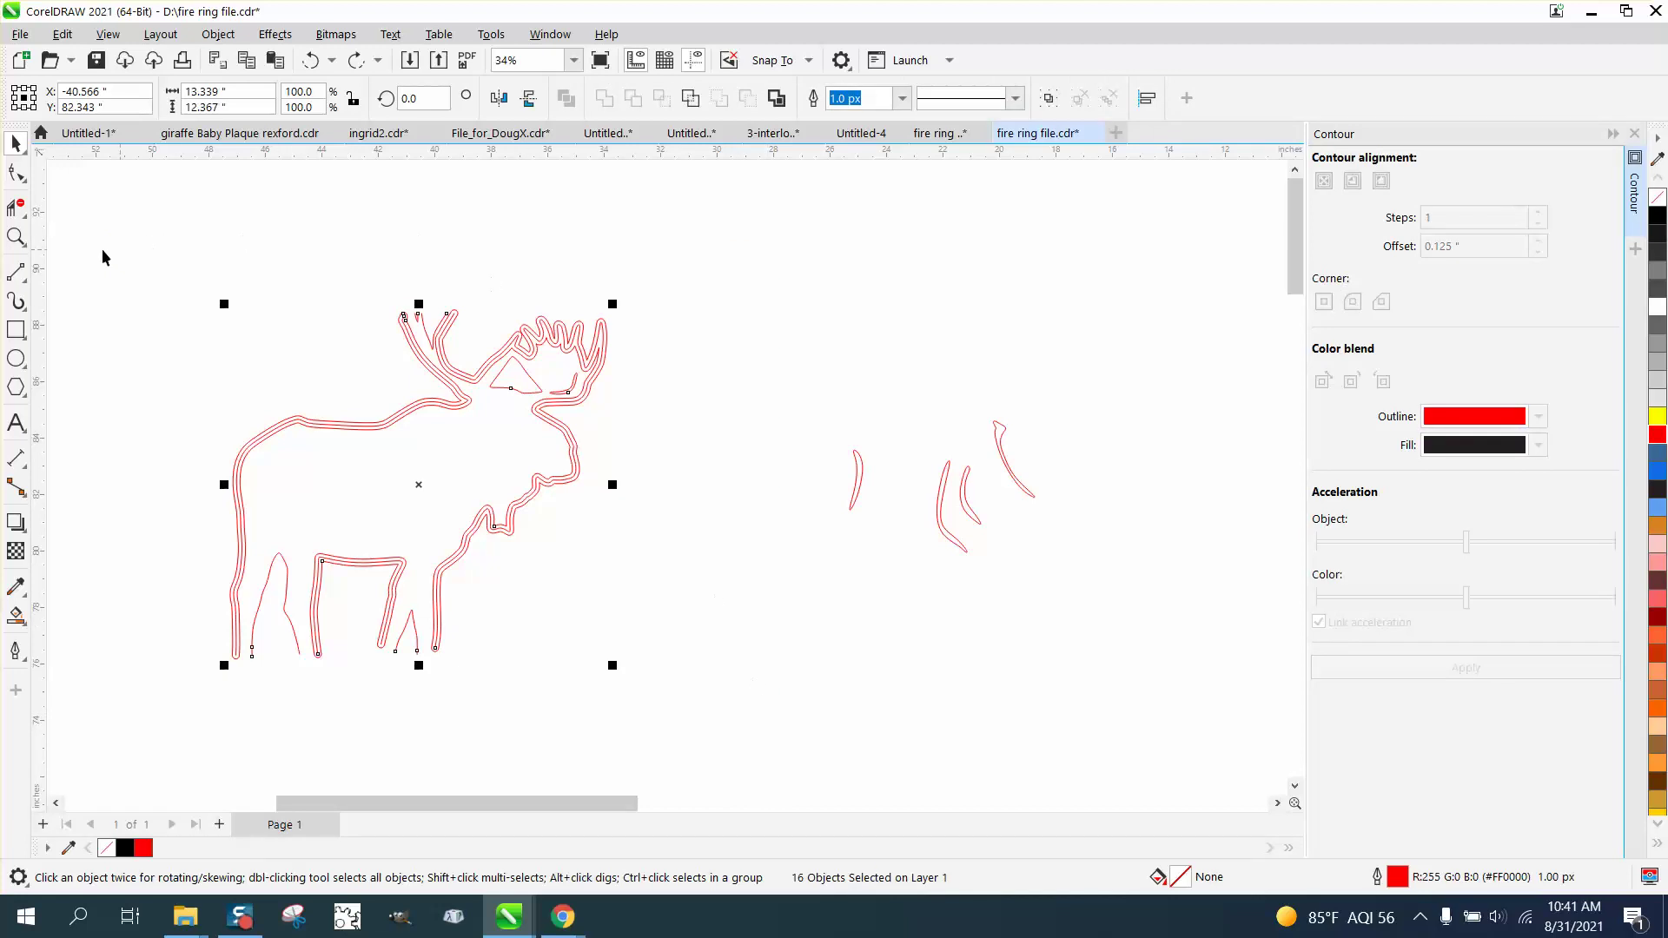
# Zoom in on the antlers and add a 0.125-inch contour to the small inner antler curve.
pyautogui.click(15, 237)
pyautogui.moveTo(383, 294); pyautogui.dragTo(674, 419)
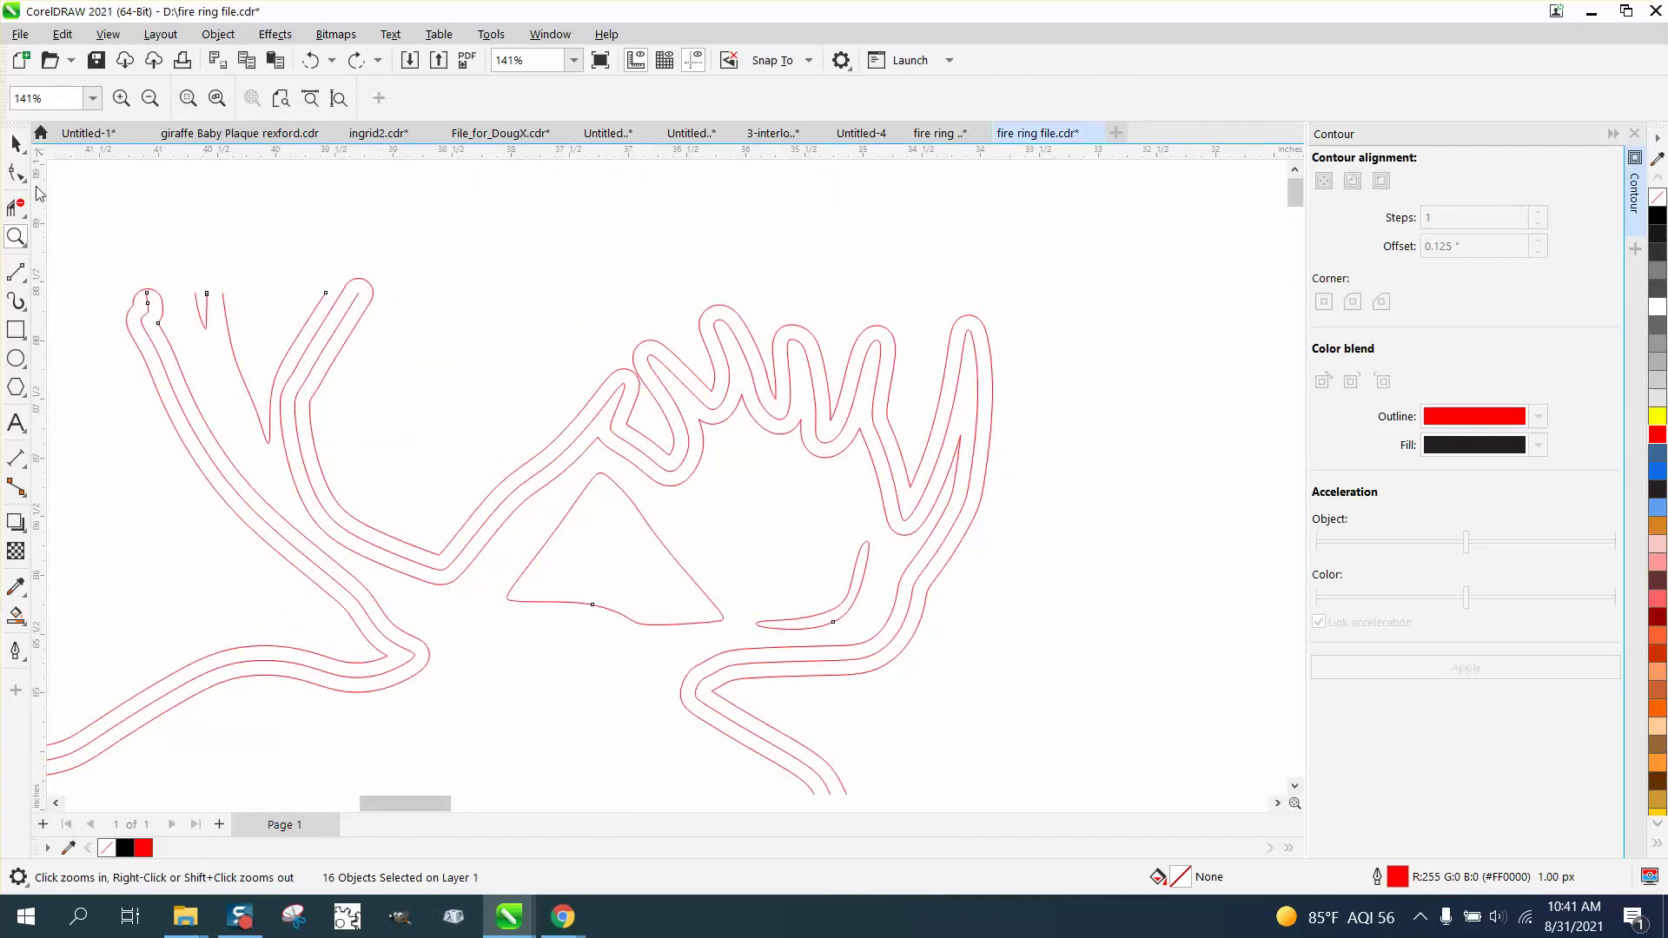
pyautogui.click(16, 143)
pyautogui.click(158, 236)
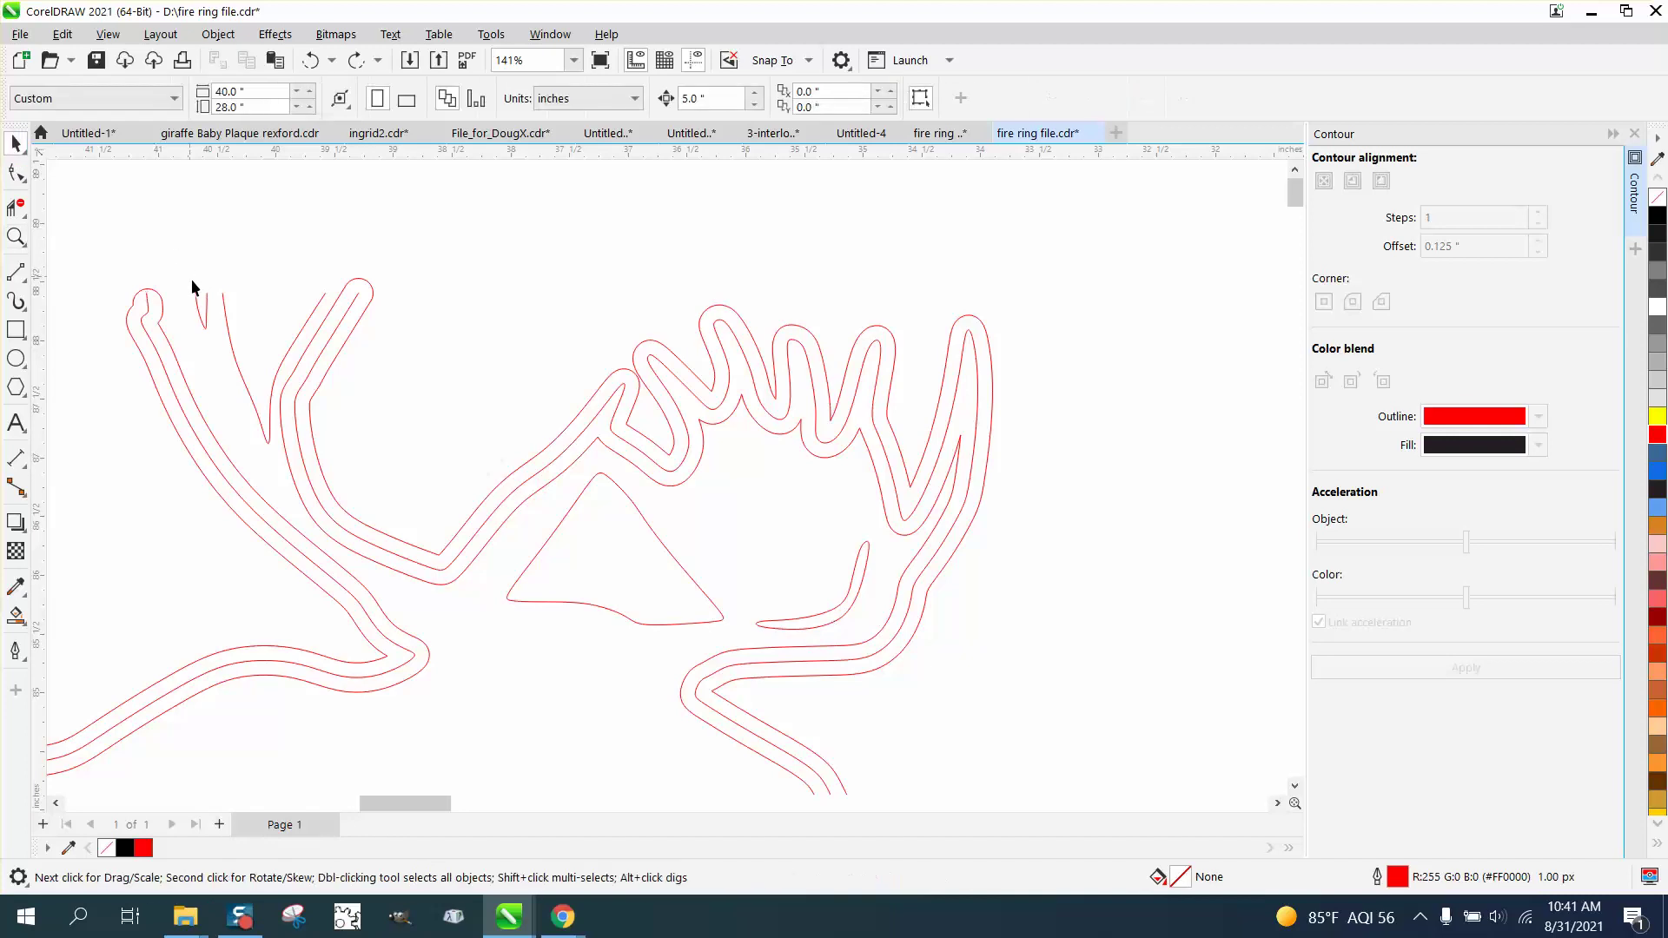
pyautogui.click(206, 304)
pyautogui.press('Delete')
pyautogui.hotkey('ctrl', 'z')
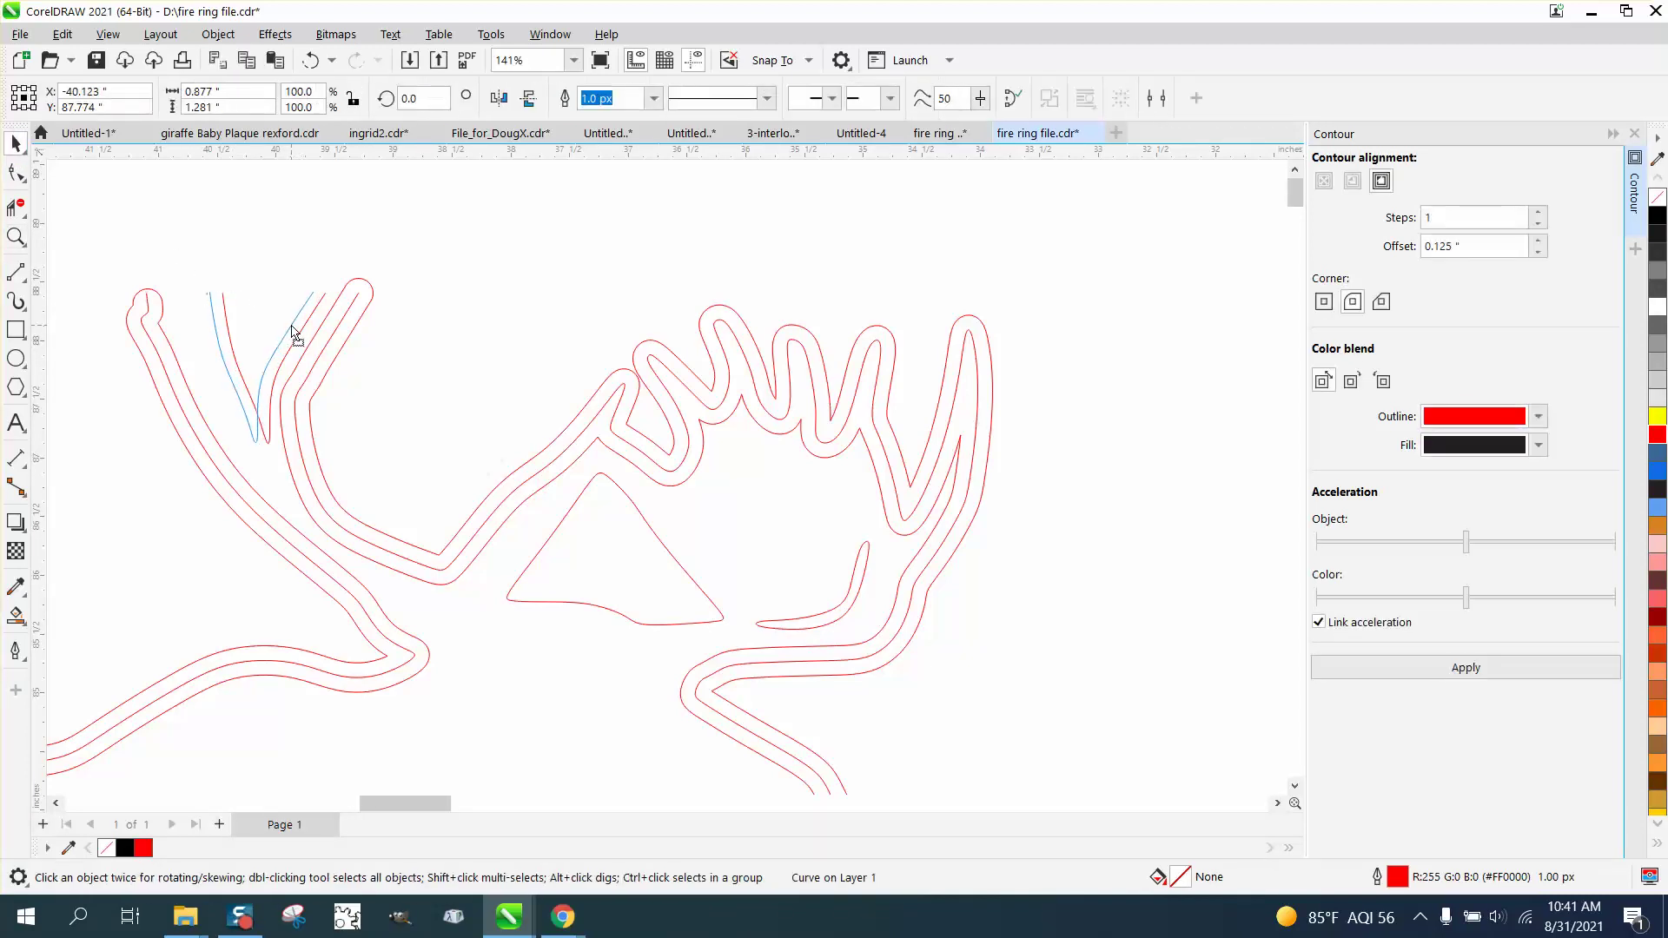
pyautogui.click(1476, 670)
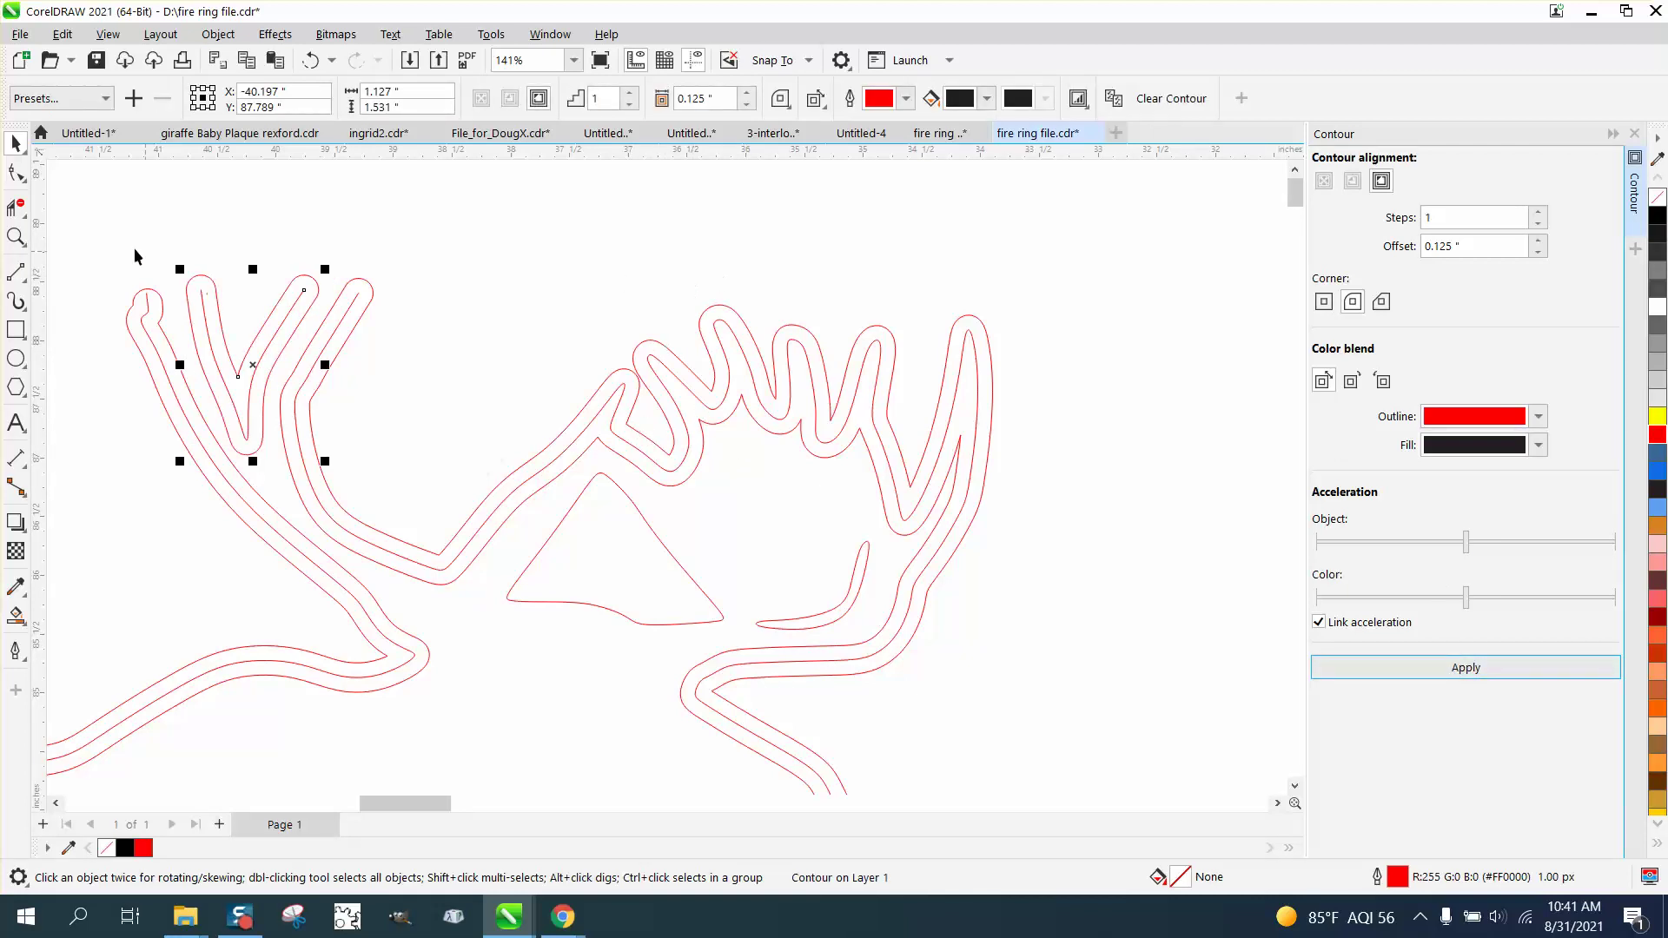
# Deselect the antler curve and zoom out to view the whole contoured moose.
pyautogui.click(21, 178)
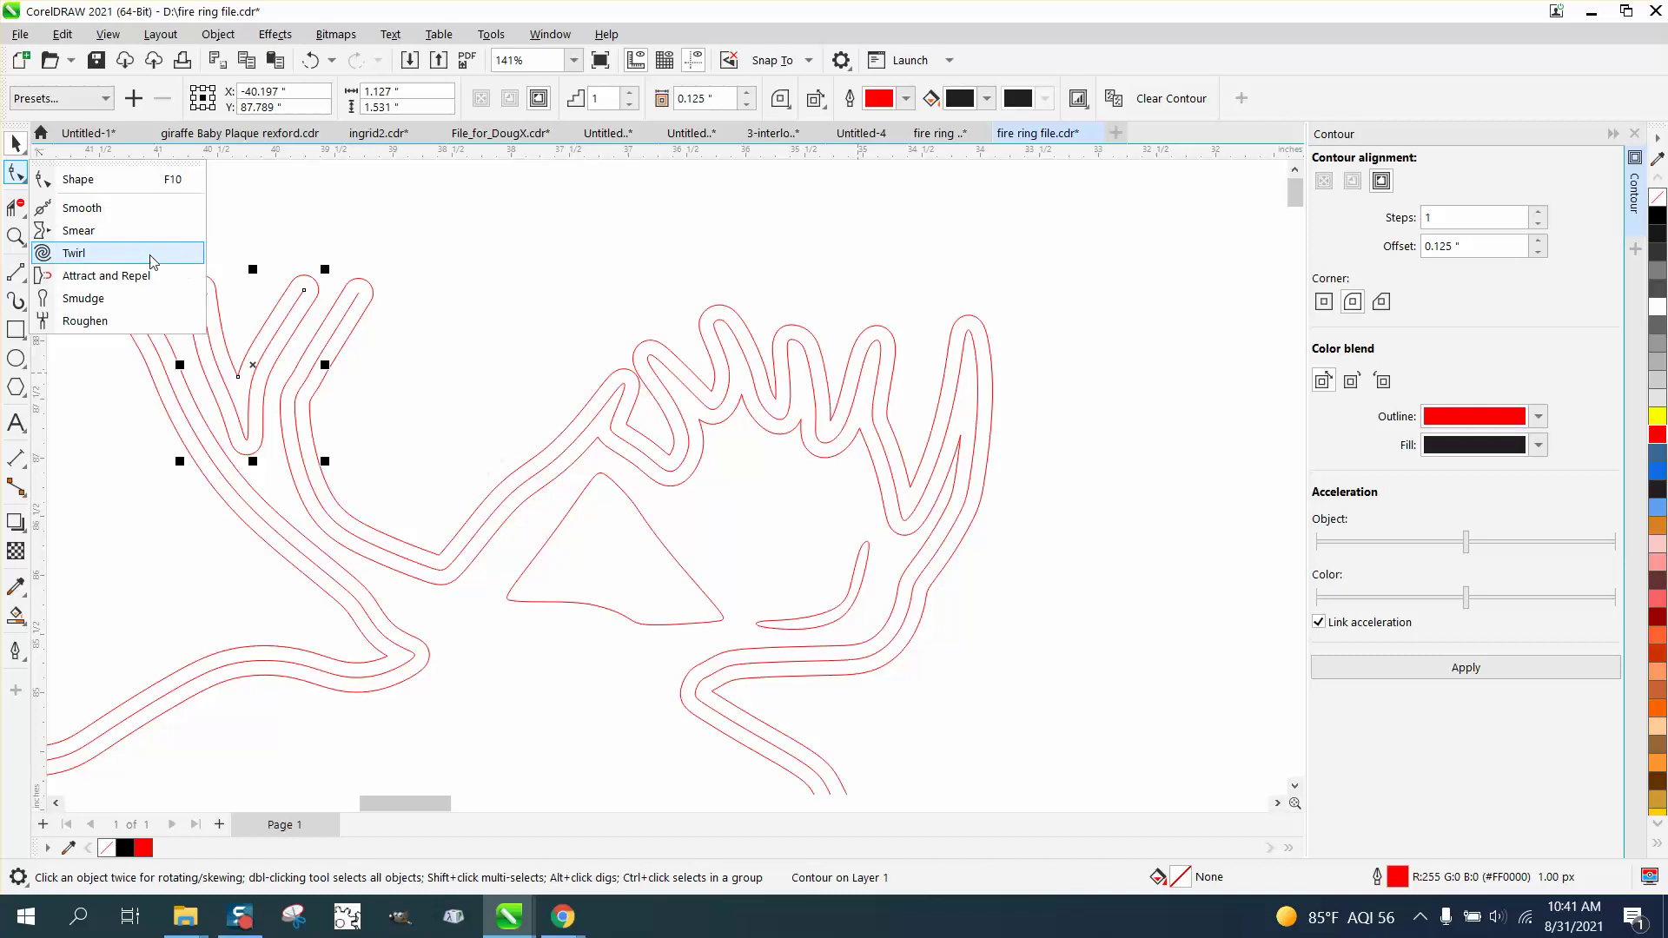
pyautogui.click(78, 179)
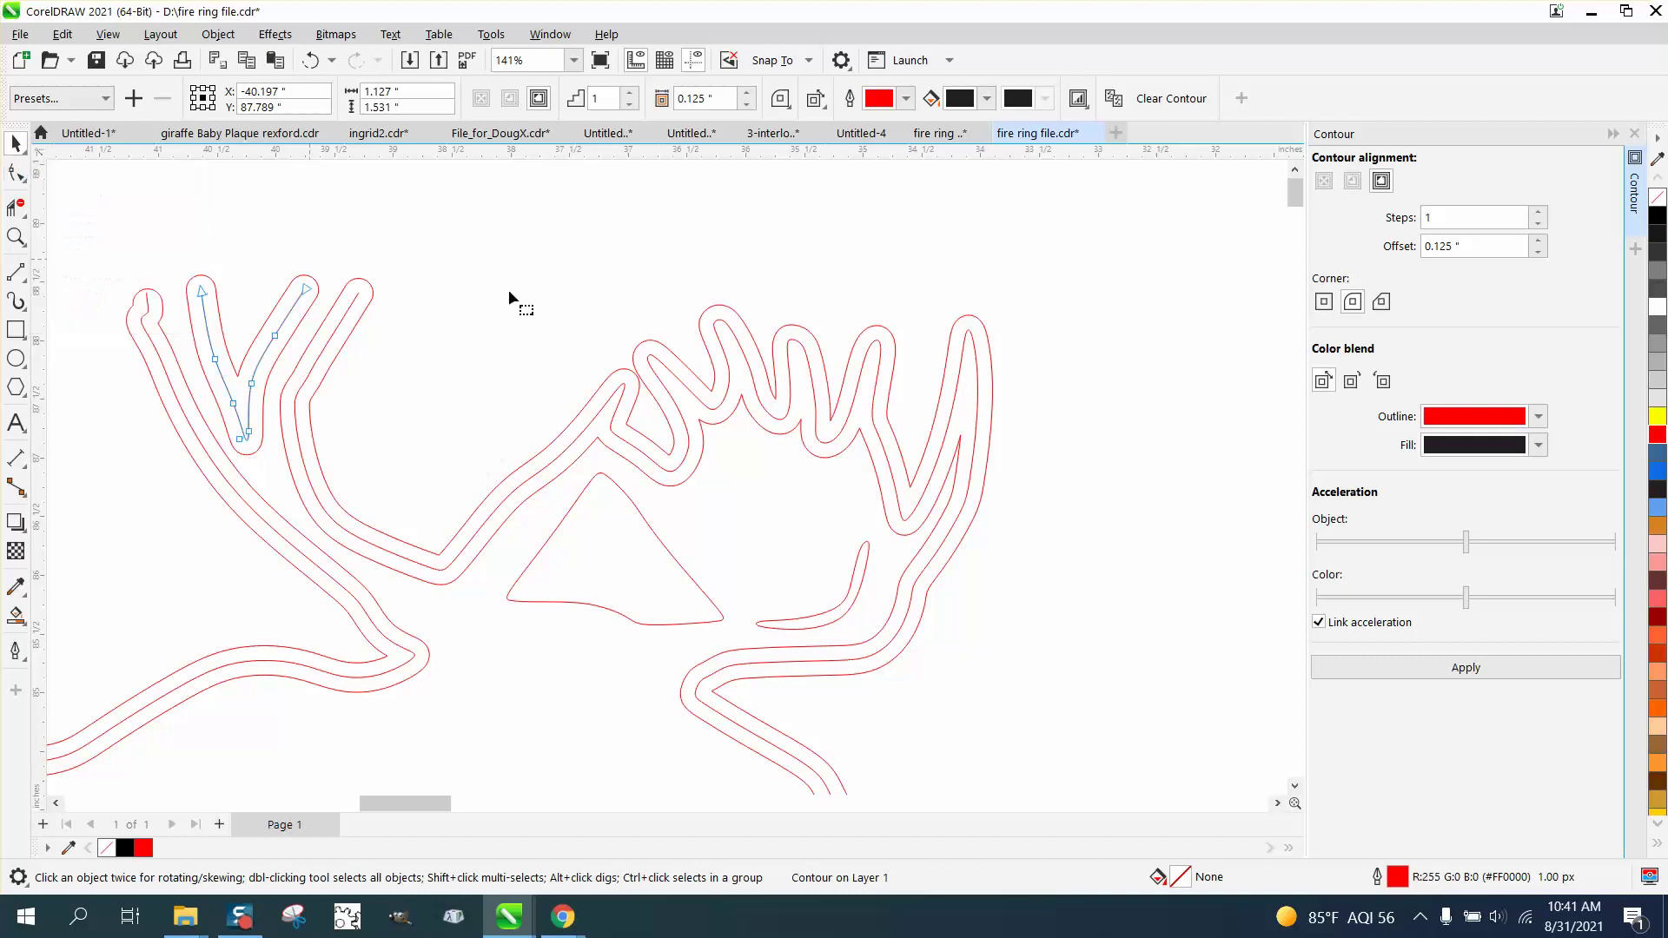
pyautogui.click(728, 304)
pyautogui.scroll(-4, 608, 311)
pyautogui.scroll(-2, 631, 310)
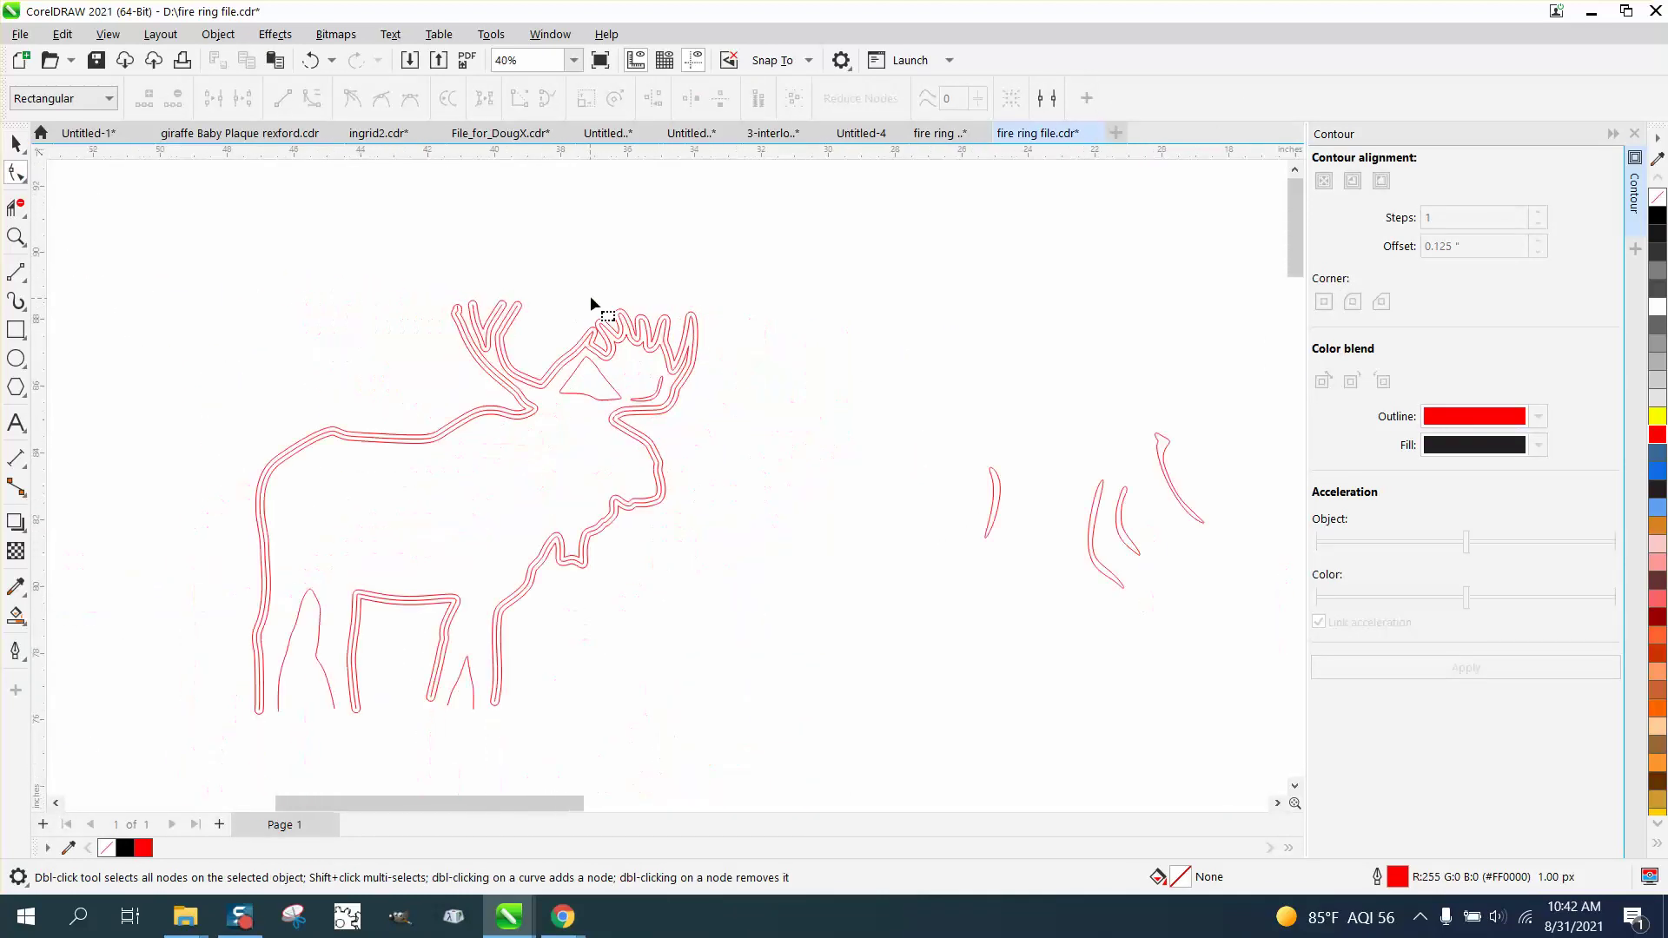
pyautogui.click(15, 143)
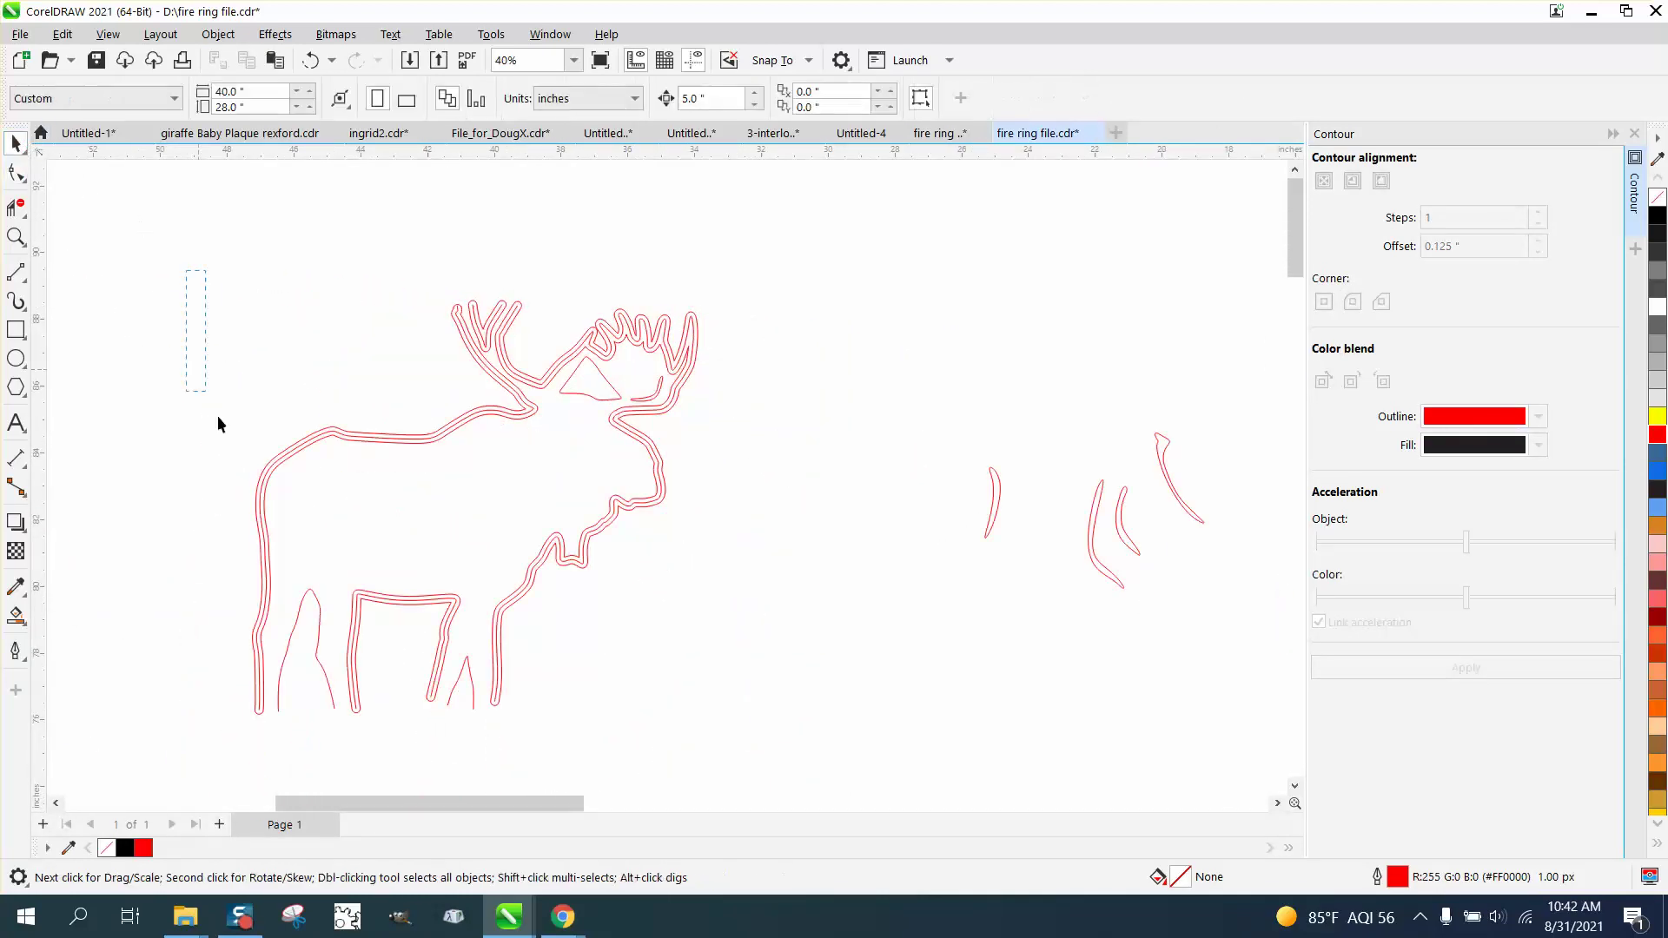
# Select all 16 moose contour pieces and break them apart into separate curves.
pyautogui.moveTo(686, 663); pyautogui.dragTo(860, 715)
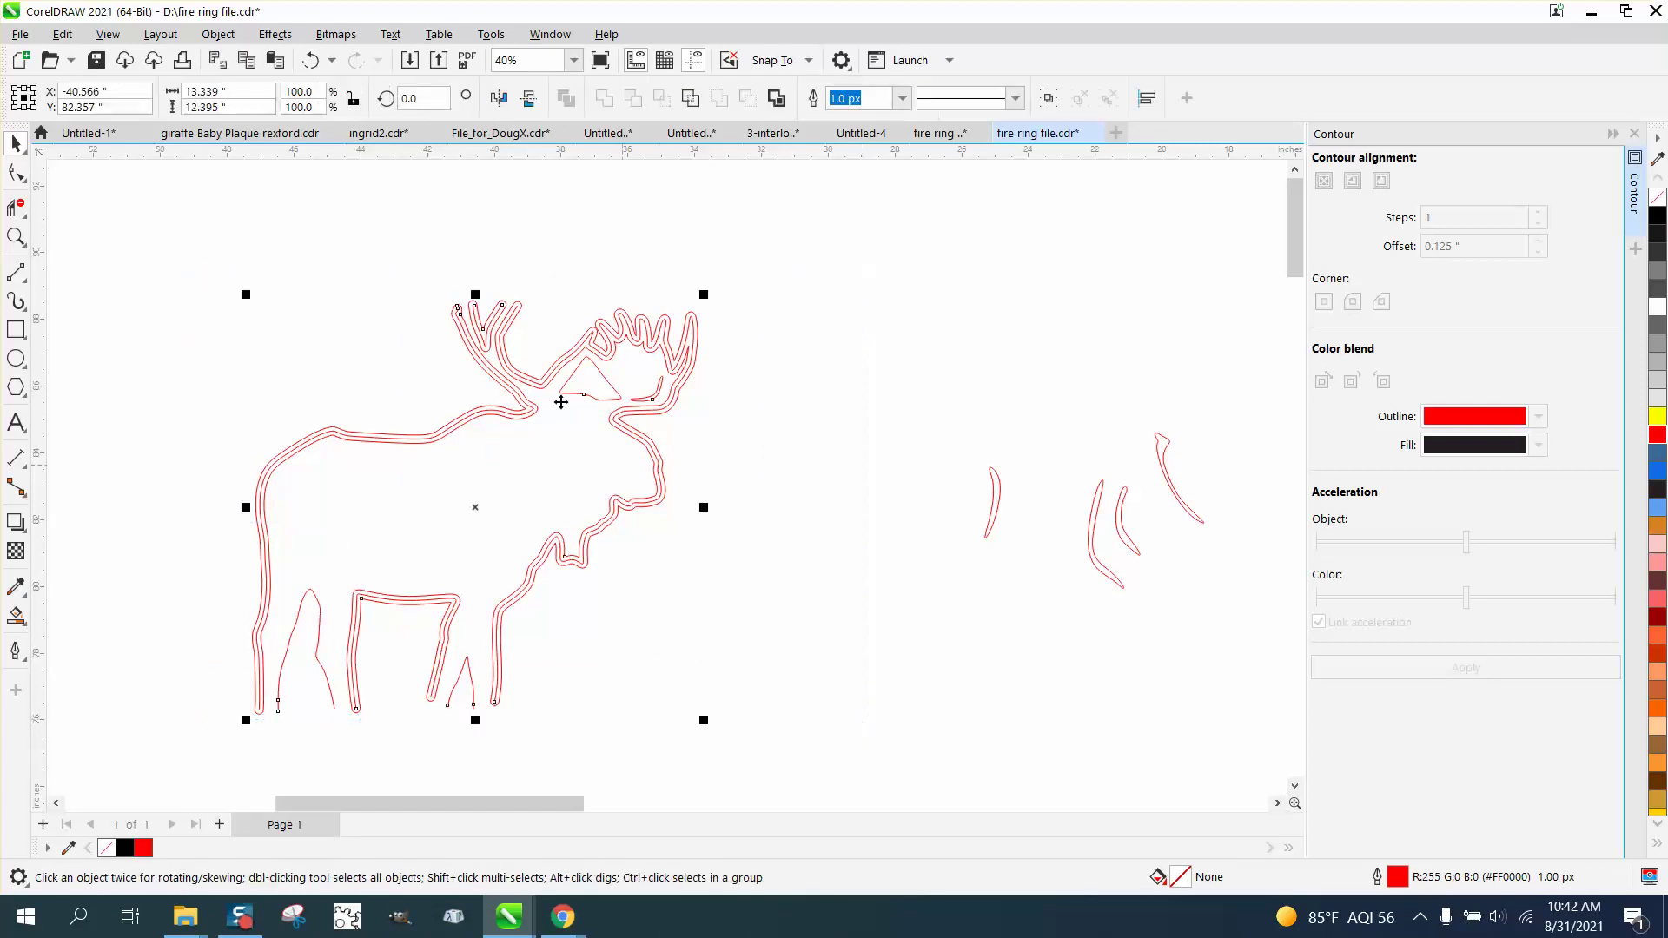
pyautogui.click(218, 35)
pyautogui.click(306, 502)
# Zoom into the antlers and delete the inner contour at the antler tip.
pyautogui.click(16, 236)
pyautogui.moveTo(400, 280); pyautogui.dragTo(704, 477)
pyautogui.click(13, 146)
pyautogui.click(175, 228)
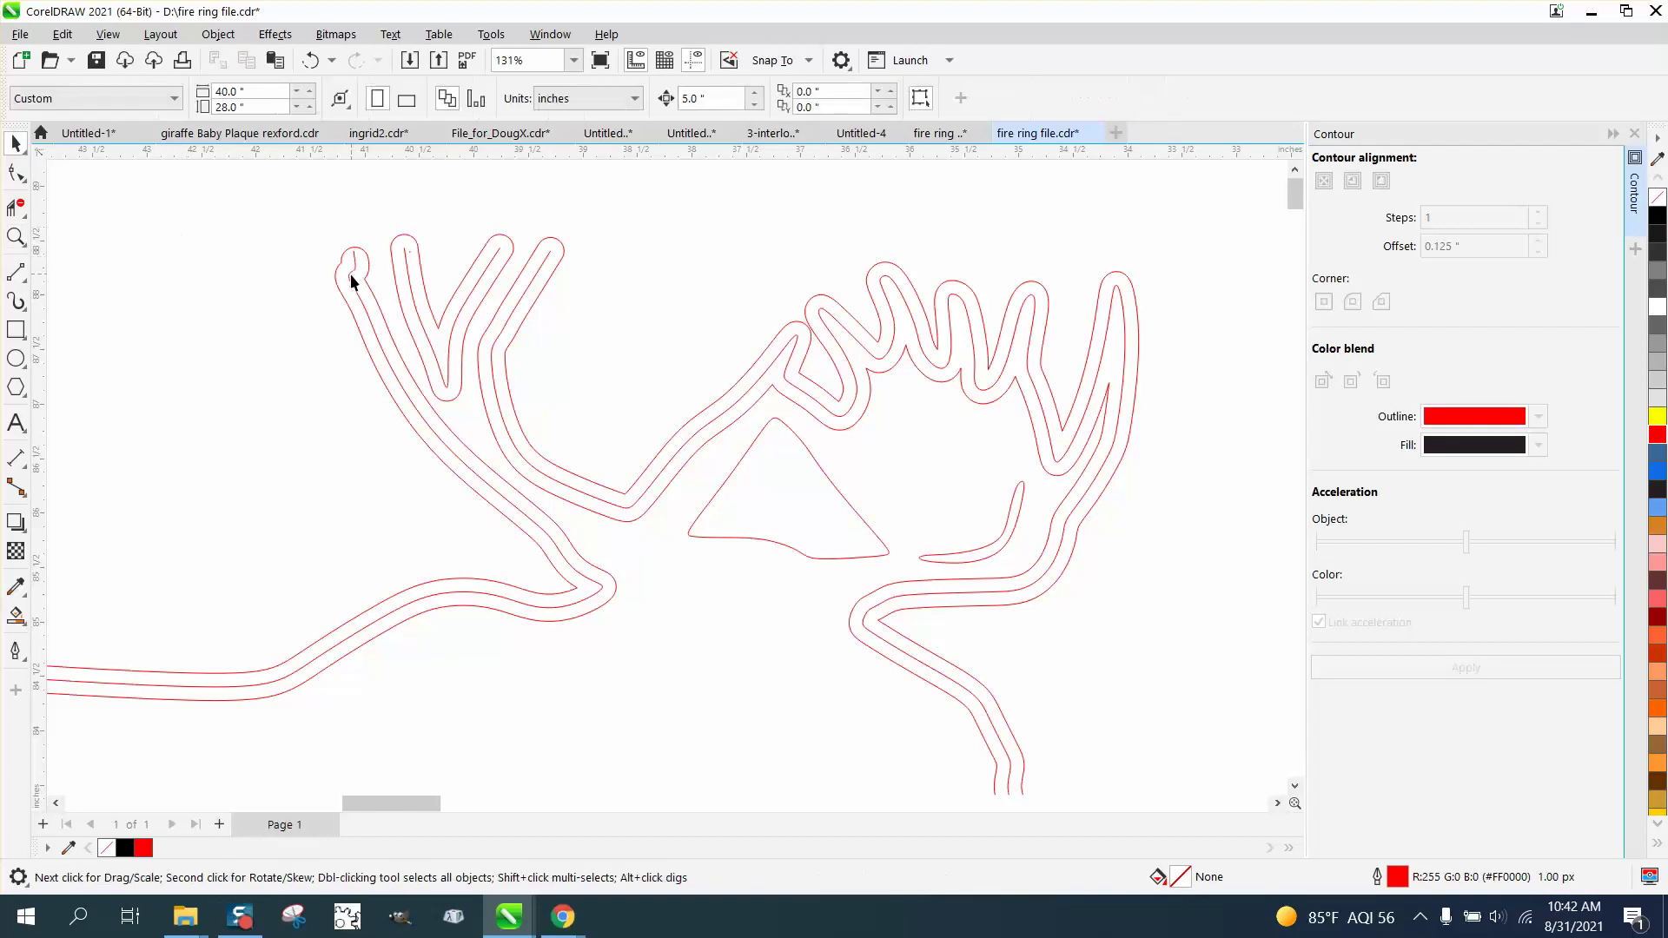
pyautogui.click(351, 282)
pyautogui.press('Delete')
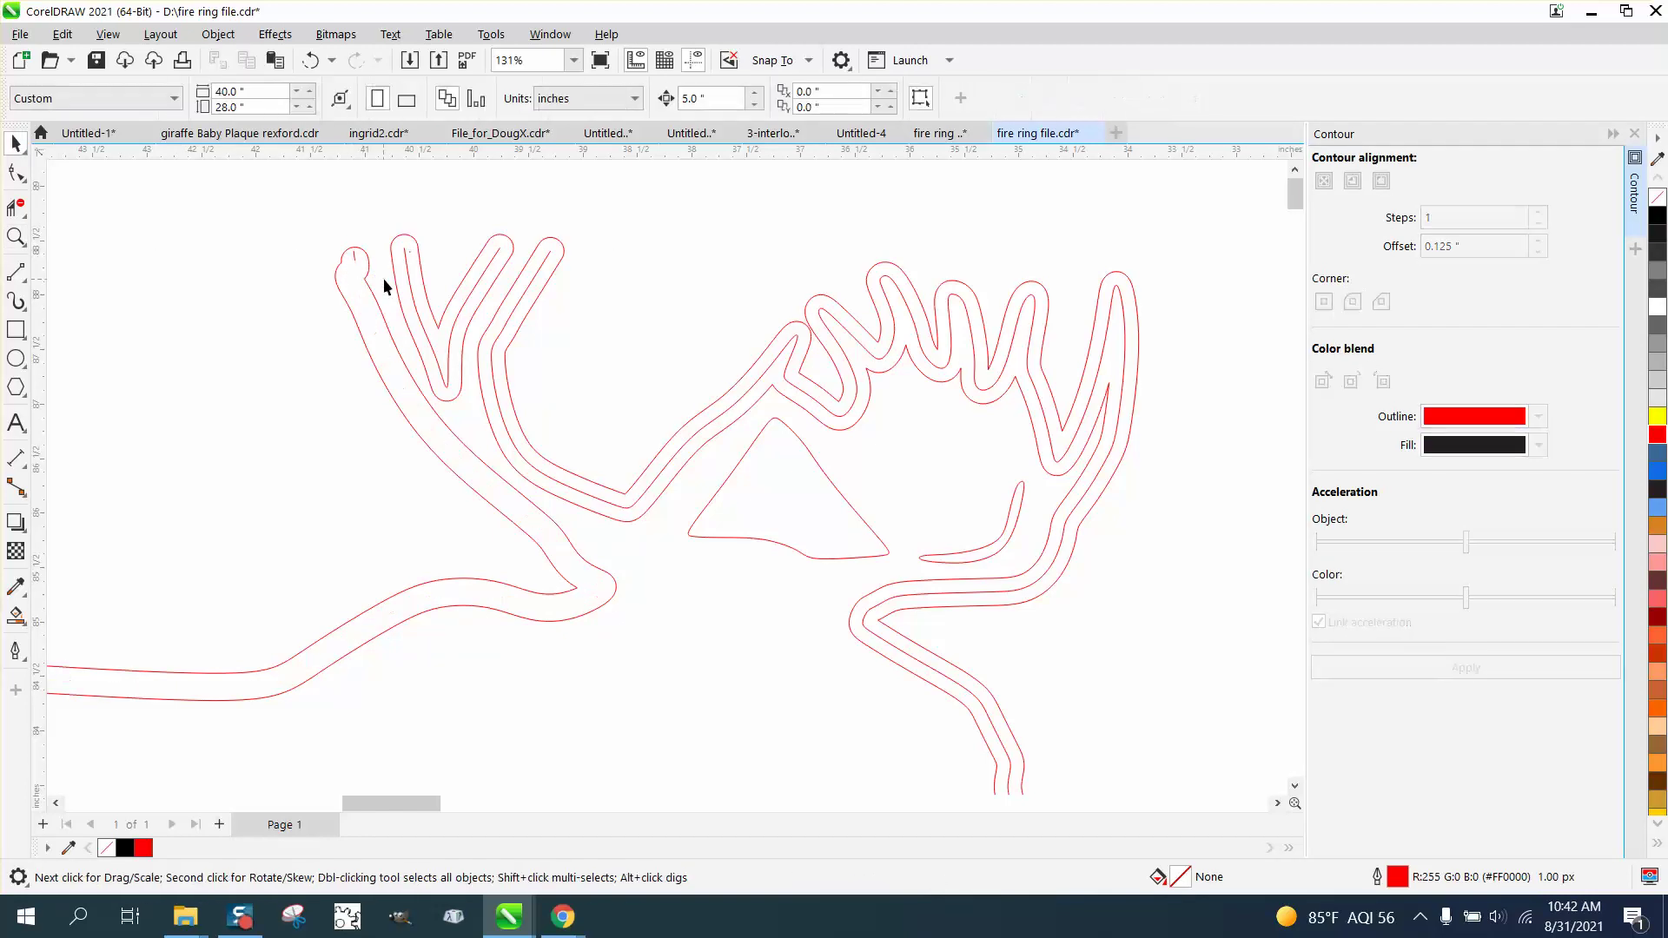
# Delete the inner contours of the second prong and the right antler, then zoom out.
pyautogui.click(353, 261)
pyautogui.click(409, 269)
pyautogui.click(409, 272)
pyautogui.press('Delete')
pyautogui.click(524, 289)
pyautogui.press('Delete')
pyautogui.scroll(-1, 691, 403)
pyautogui.scroll(-4, 903, 510)
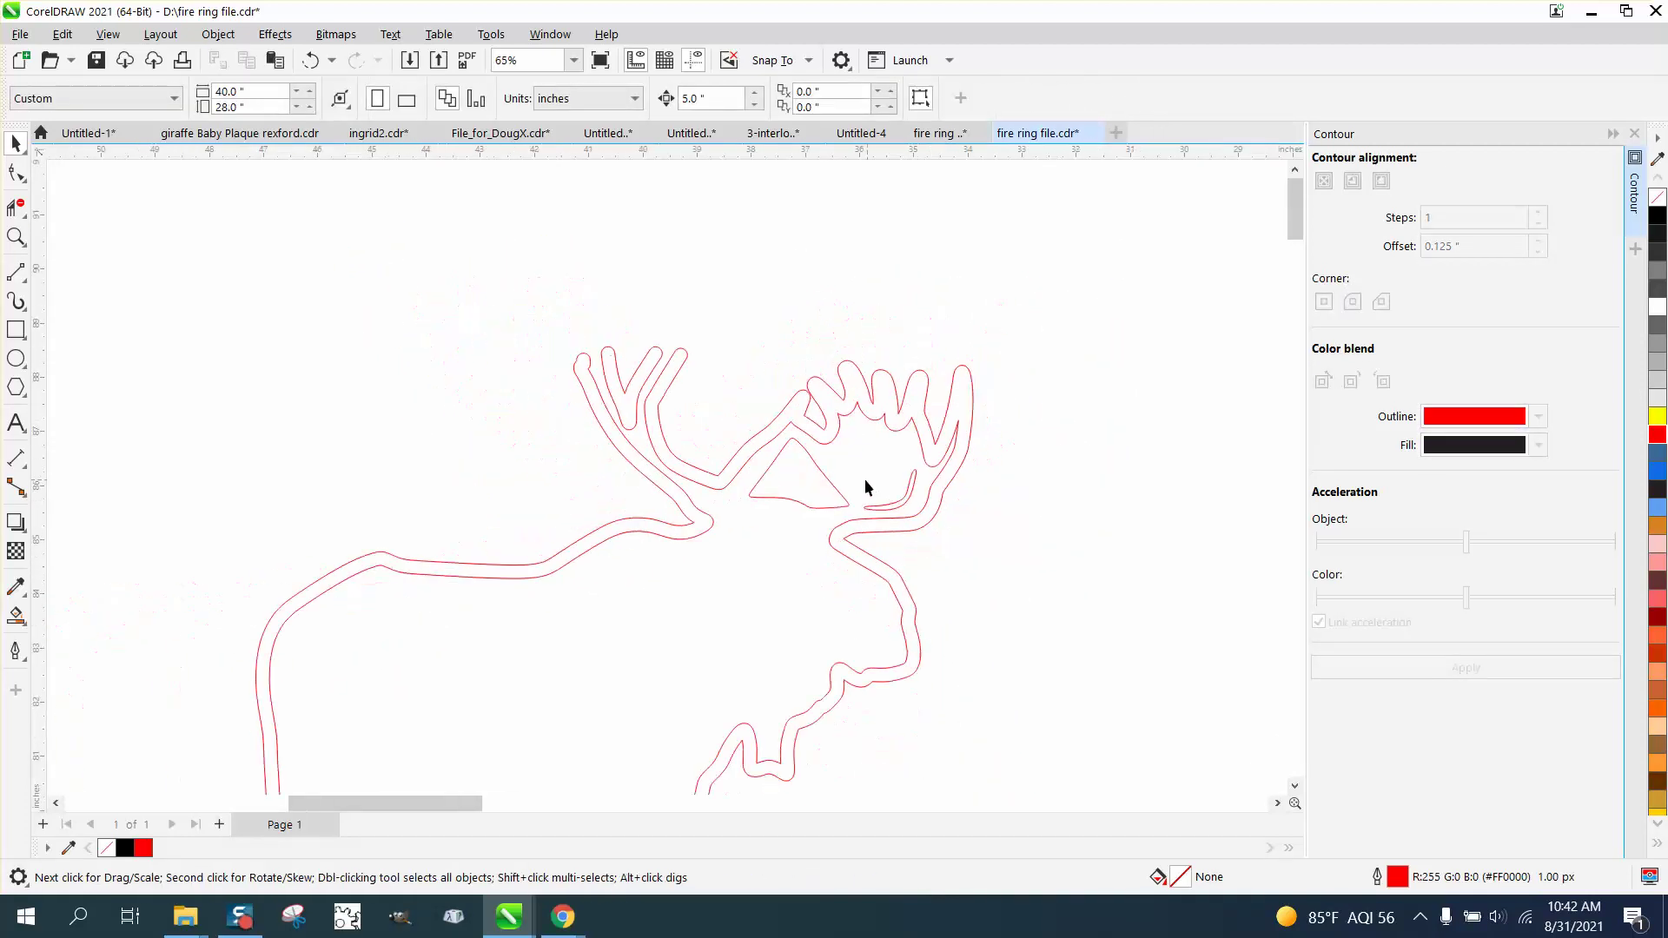
pyautogui.scroll(-1, 839, 489)
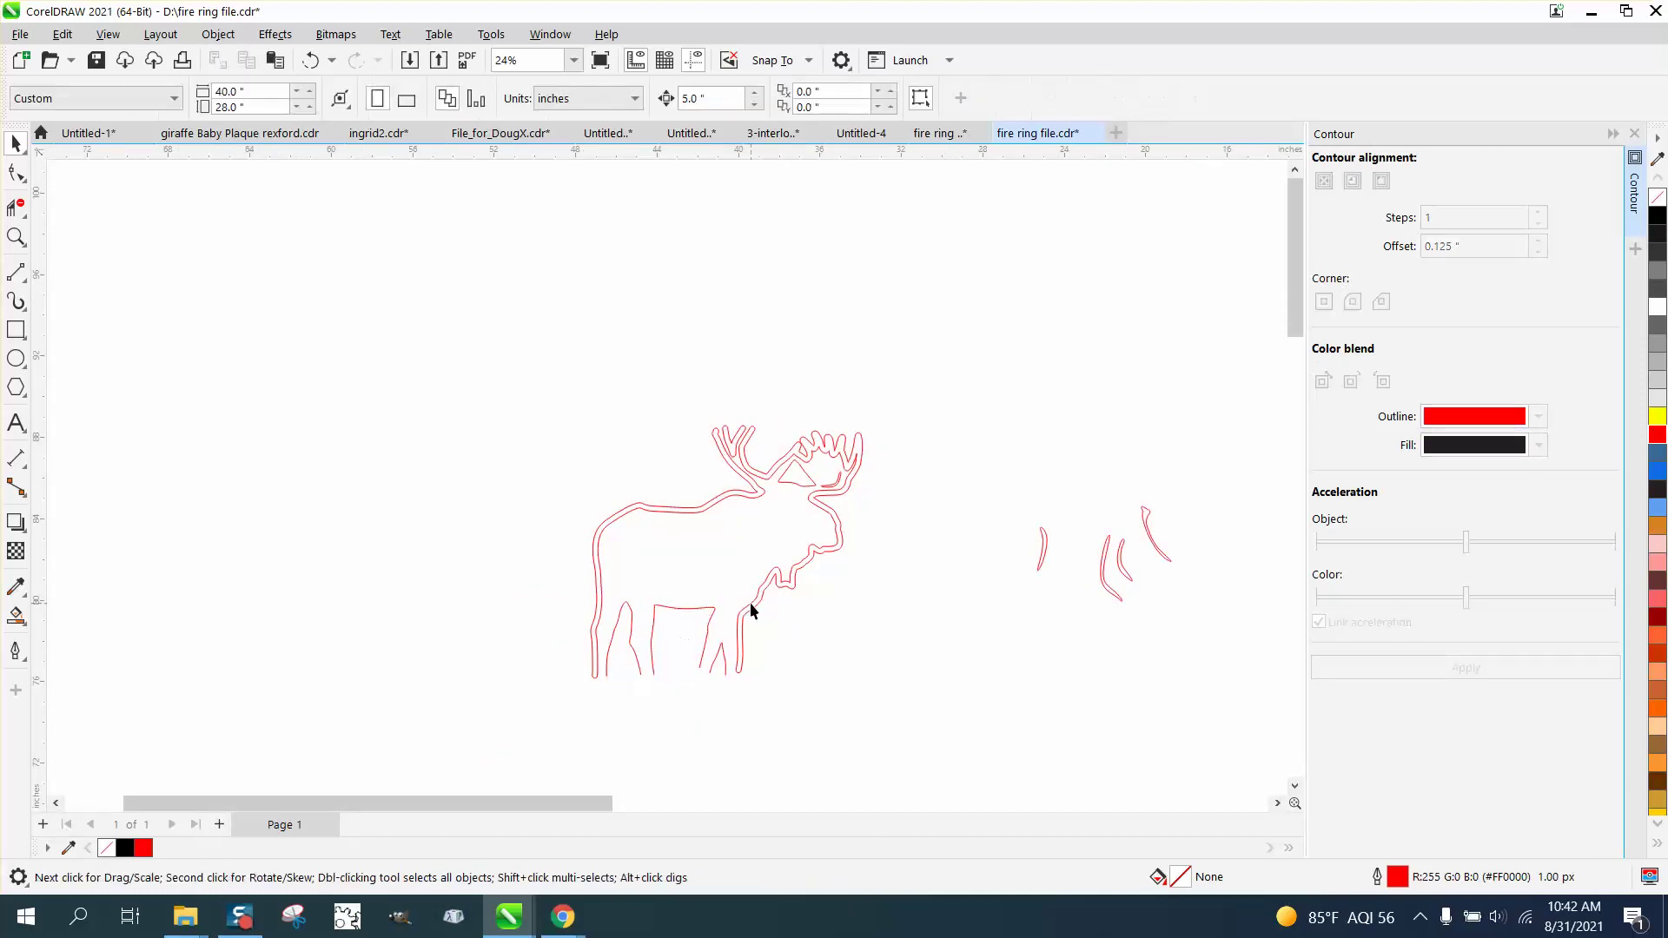
pyautogui.scroll(-1, 743, 598)
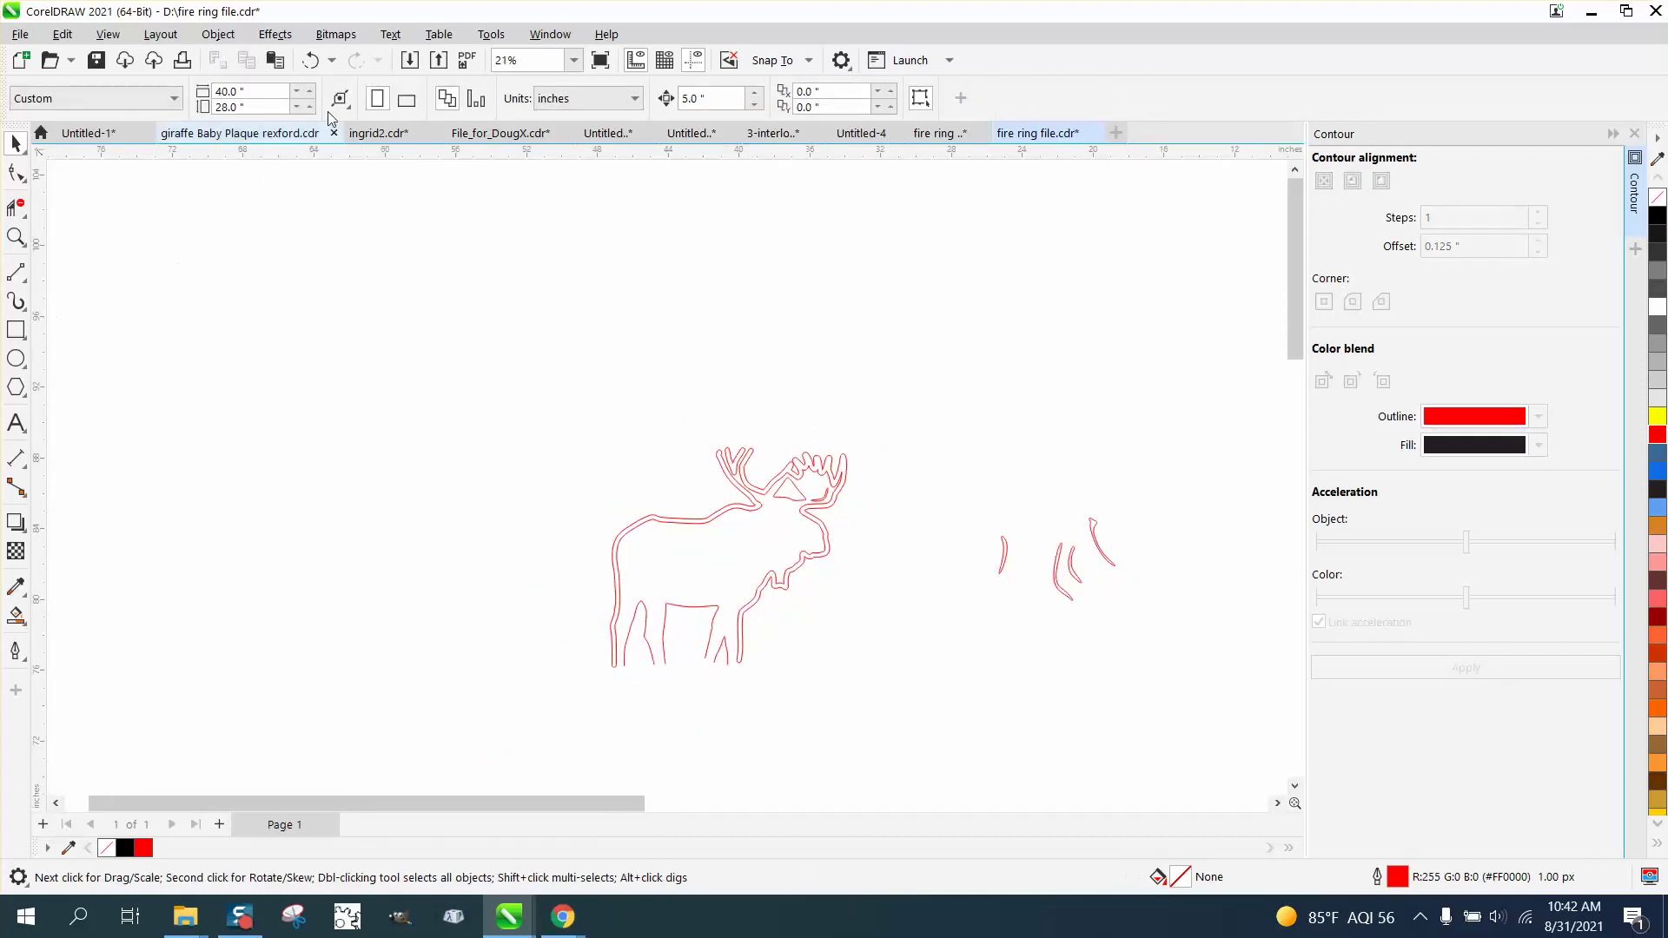
# Undo to restore the leg's inner contour and inspect it close up.
pyautogui.click(310, 60)
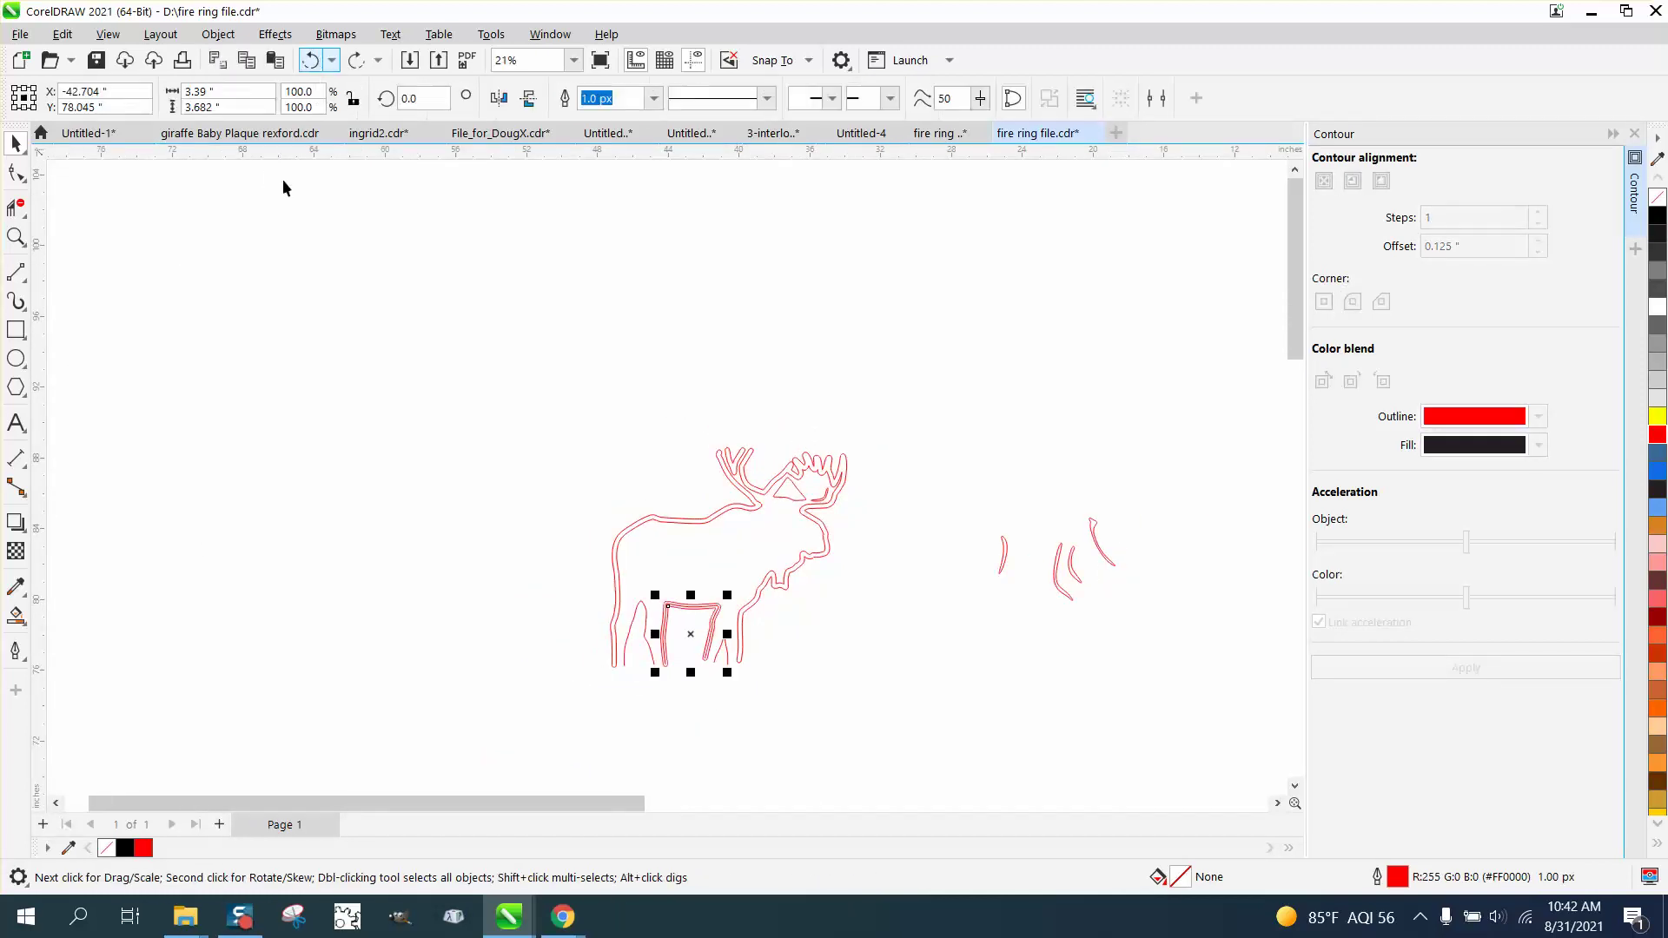
pyautogui.click(16, 236)
pyautogui.moveTo(599, 546); pyautogui.dragTo(921, 705)
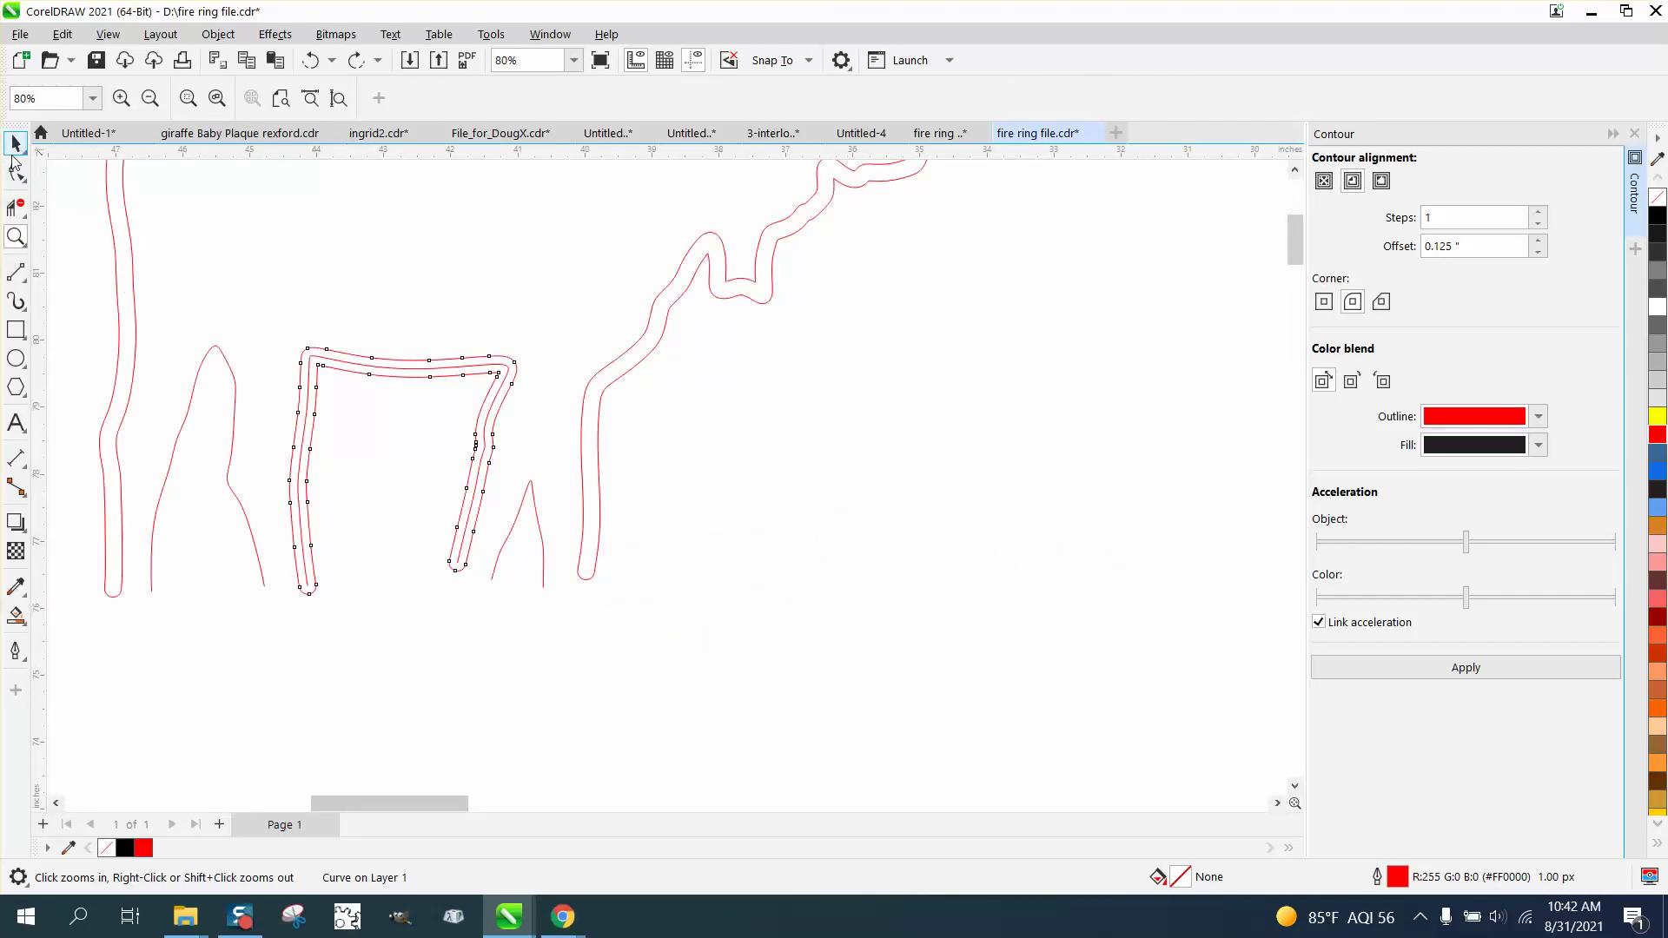
pyautogui.click(14, 146)
pyautogui.click(335, 360)
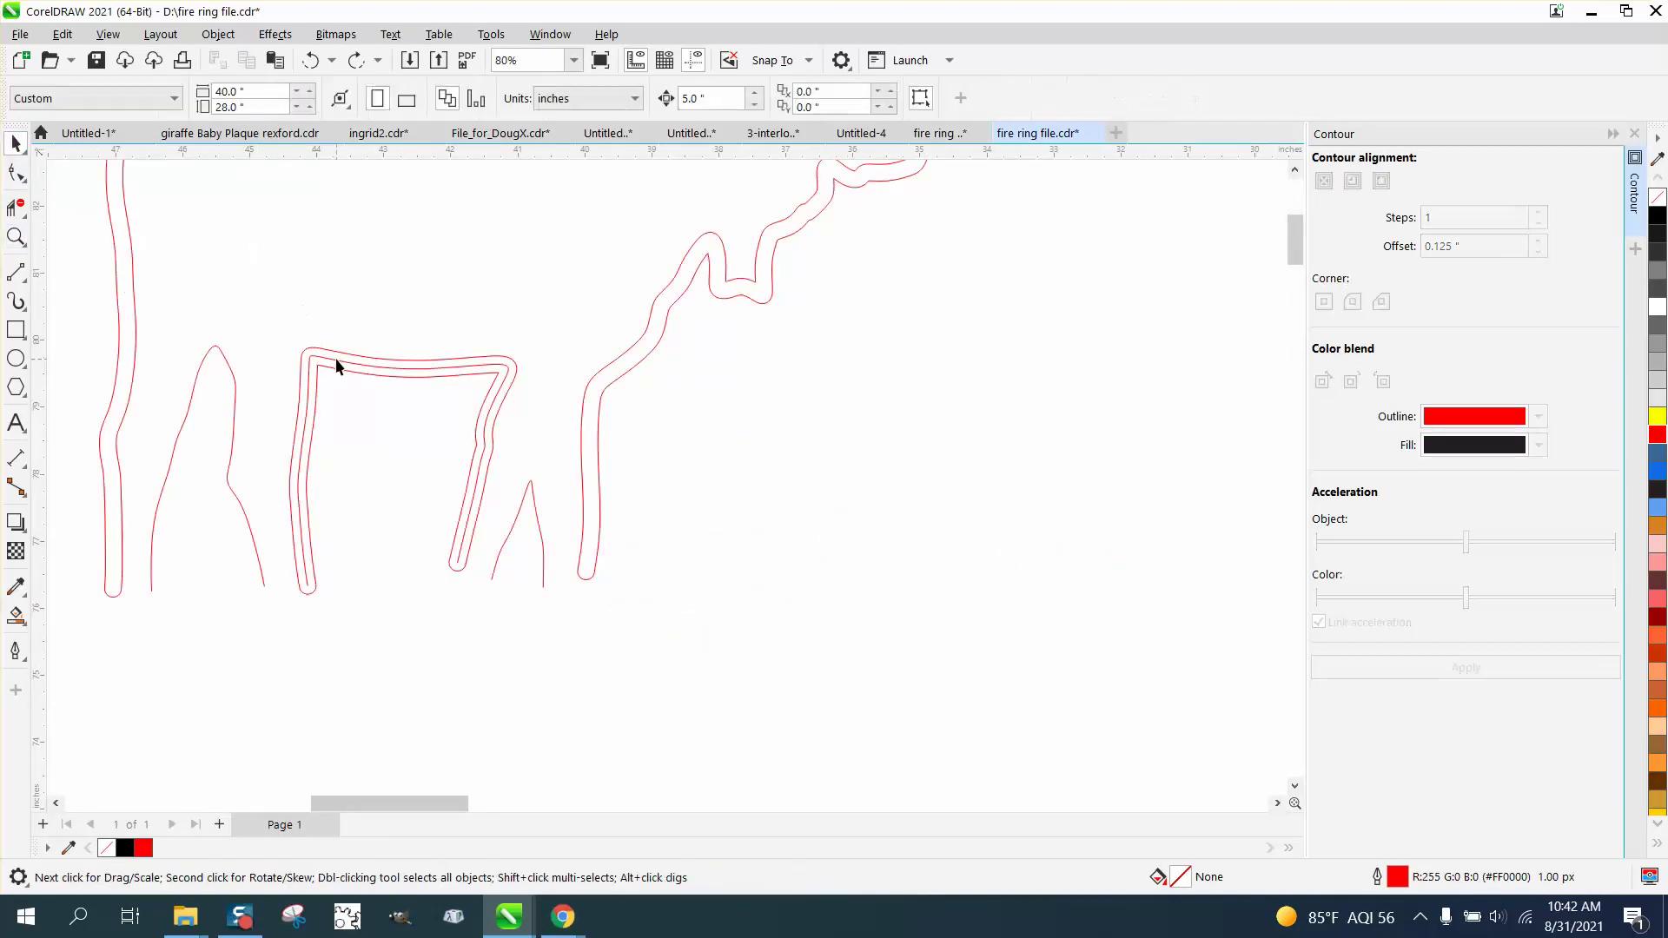
pyautogui.click(337, 361)
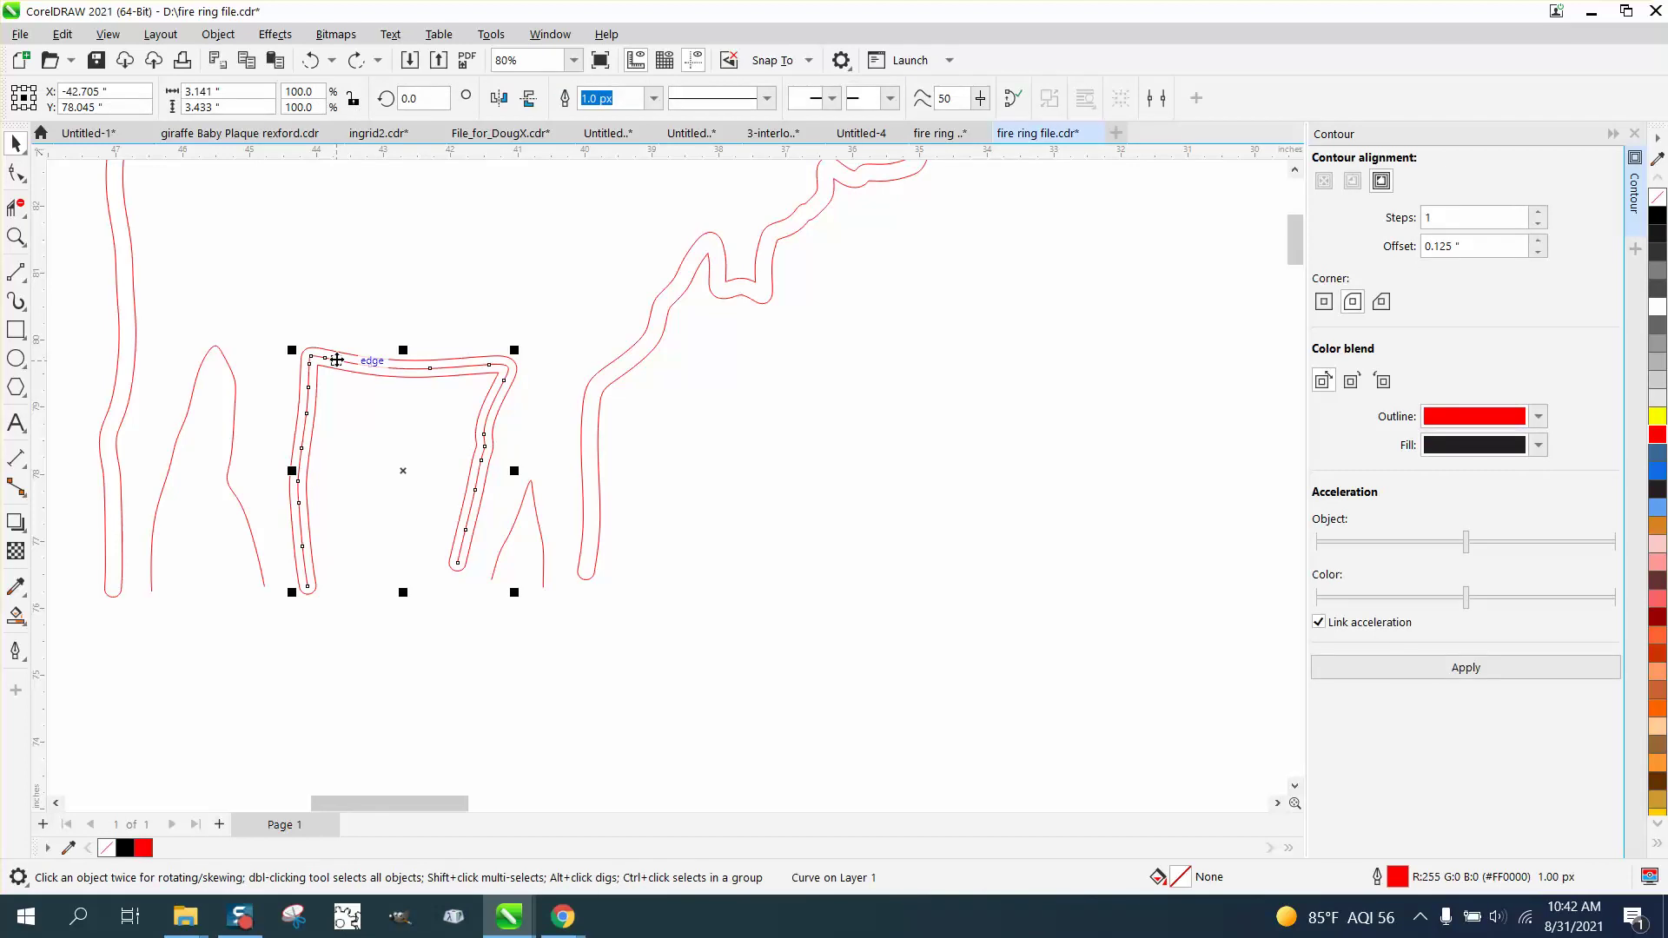
pyautogui.click(335, 363)
# Nudge the four curved strokes left so they sit inside the moose body.
pyautogui.scroll(-5, 571, 465)
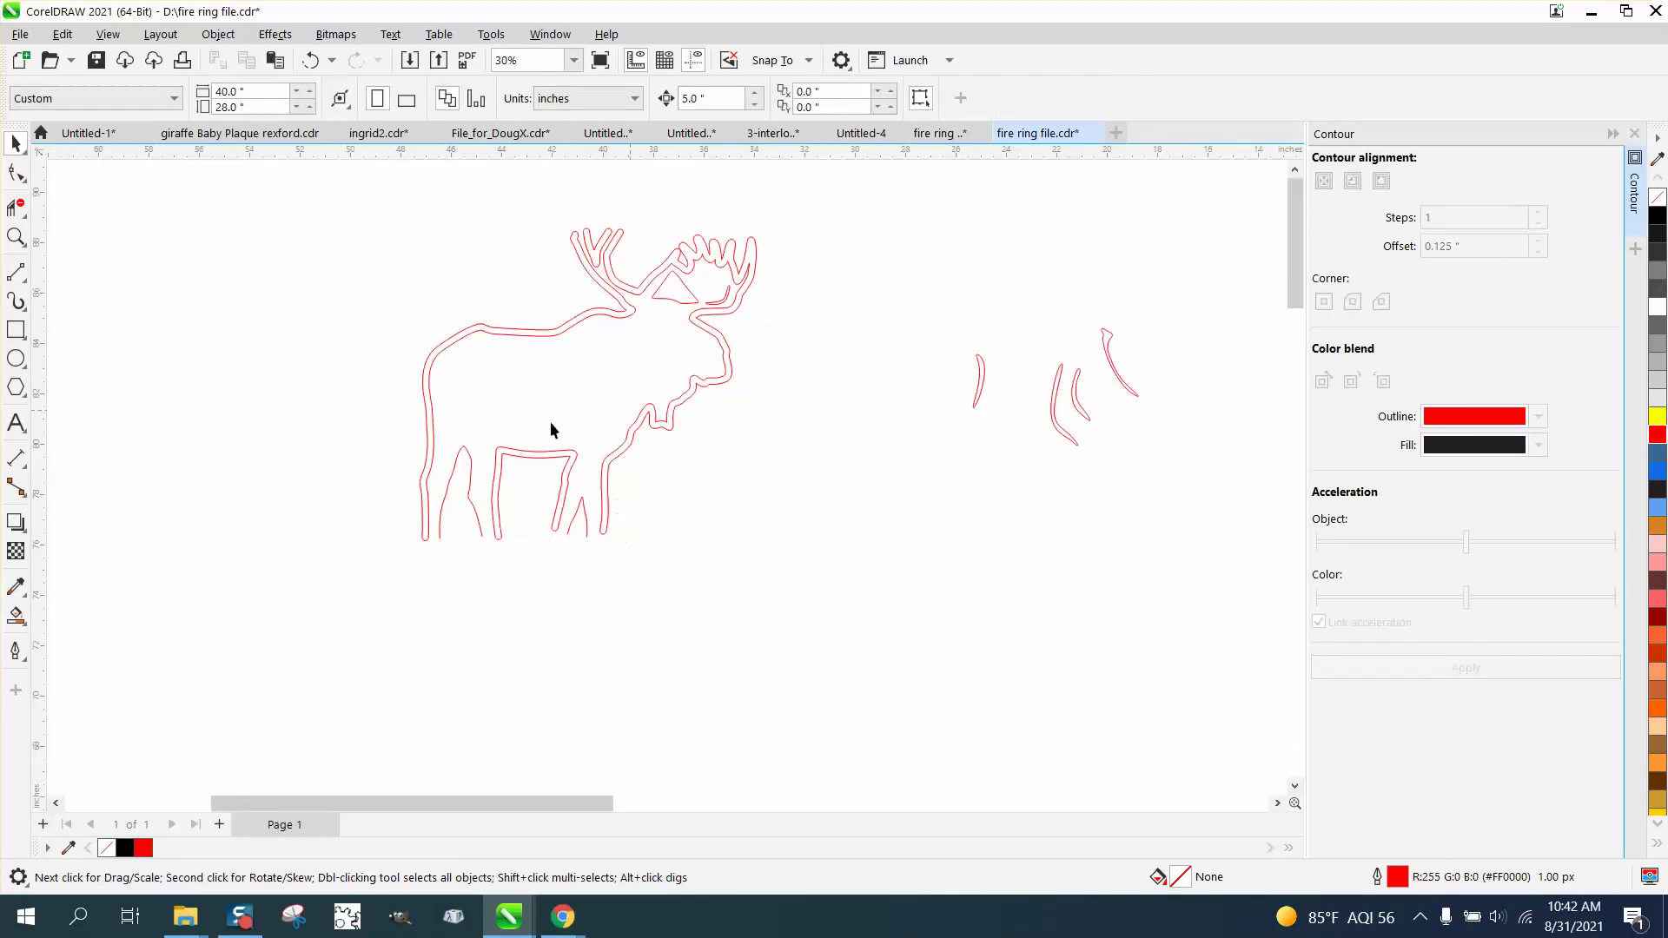
pyautogui.moveTo(1209, 477); pyautogui.dragTo(1213, 487)
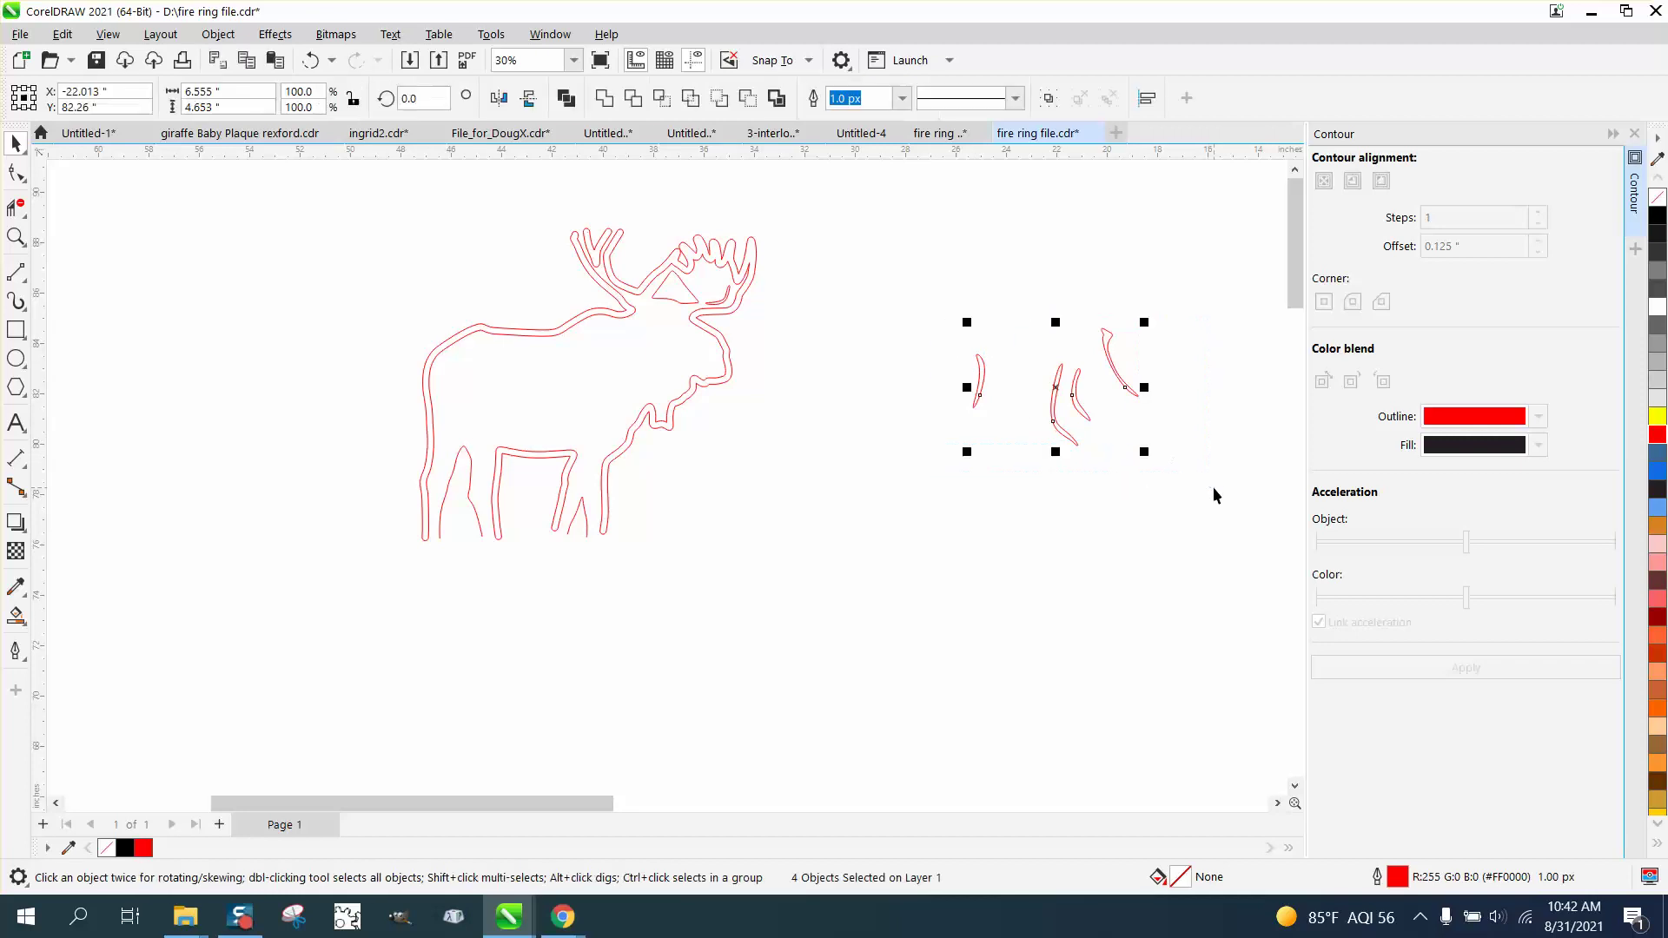
pyautogui.hotkey('shift', 'Left')
pyautogui.hotkey('shift', 'Left')
pyautogui.hotkey('shift', 'Left')
pyautogui.hotkey('shift', 'Left')
pyautogui.hotkey('shift', 'Left')
pyautogui.hotkey('shift', 'Left')
pyautogui.hotkey('shift', 'Left')
pyautogui.hotkey('shift', 'Left')
pyautogui.hotkey('shift', 'Left')
pyautogui.hotkey('shift', 'Left')
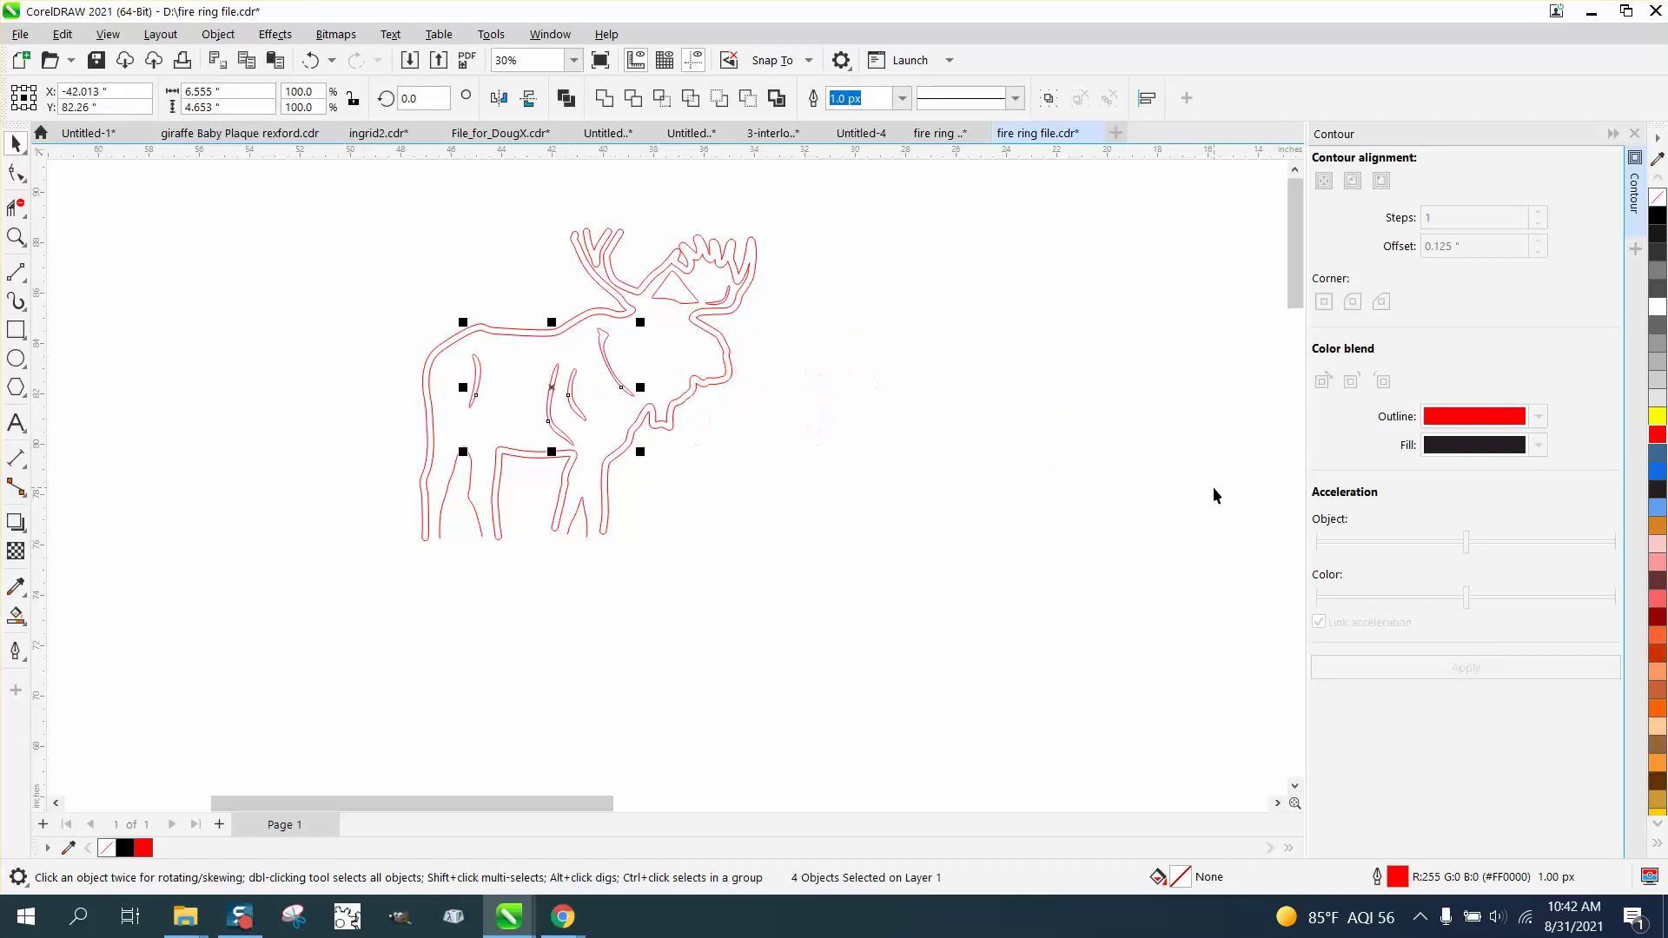
pyautogui.click(911, 437)
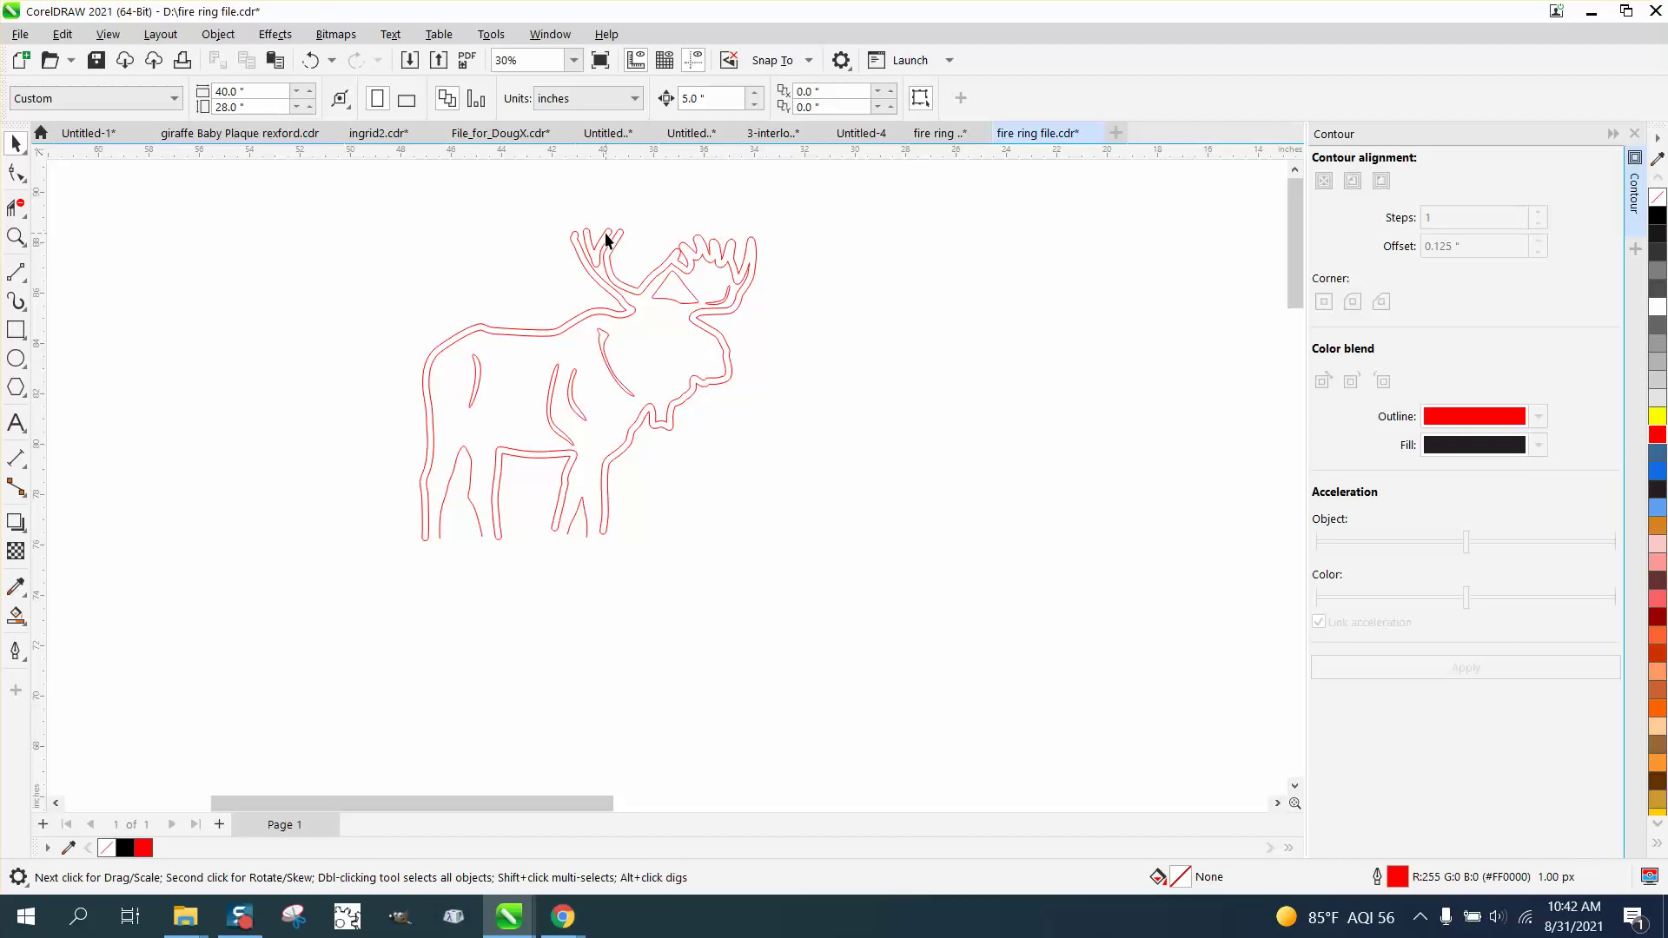
# Zoom into the antlers and narrow the inner V-shaped curve to about two-thirds.
pyautogui.click(17, 236)
pyautogui.moveTo(540, 217); pyautogui.dragTo(694, 298)
pyautogui.click(17, 144)
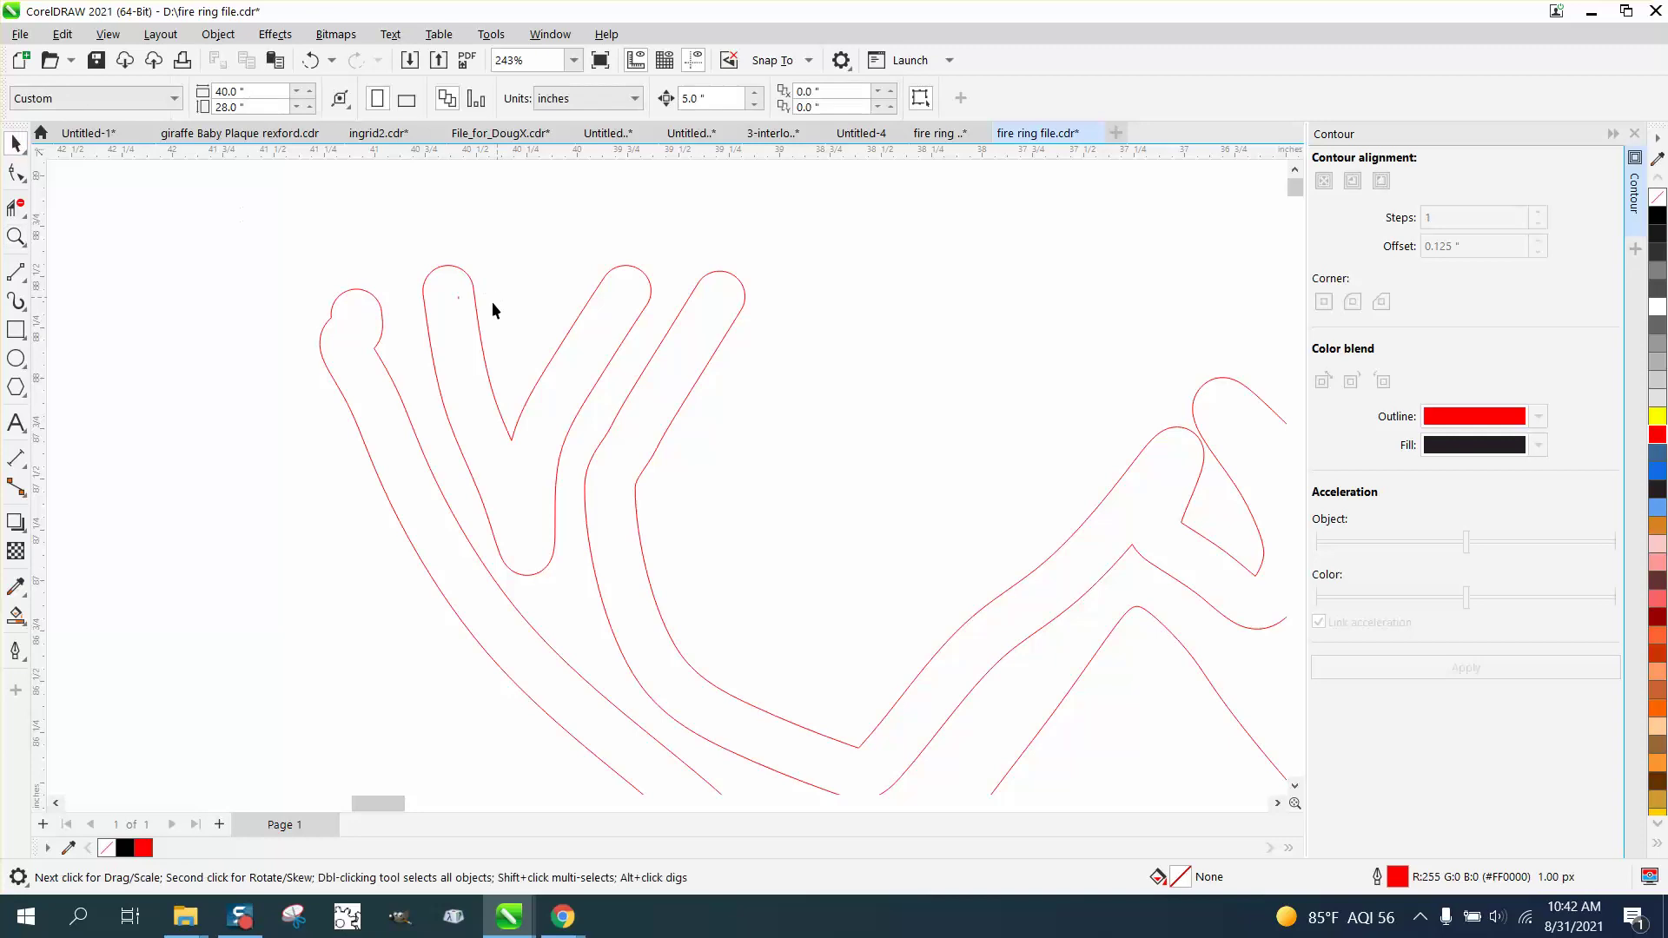
pyautogui.click(478, 335)
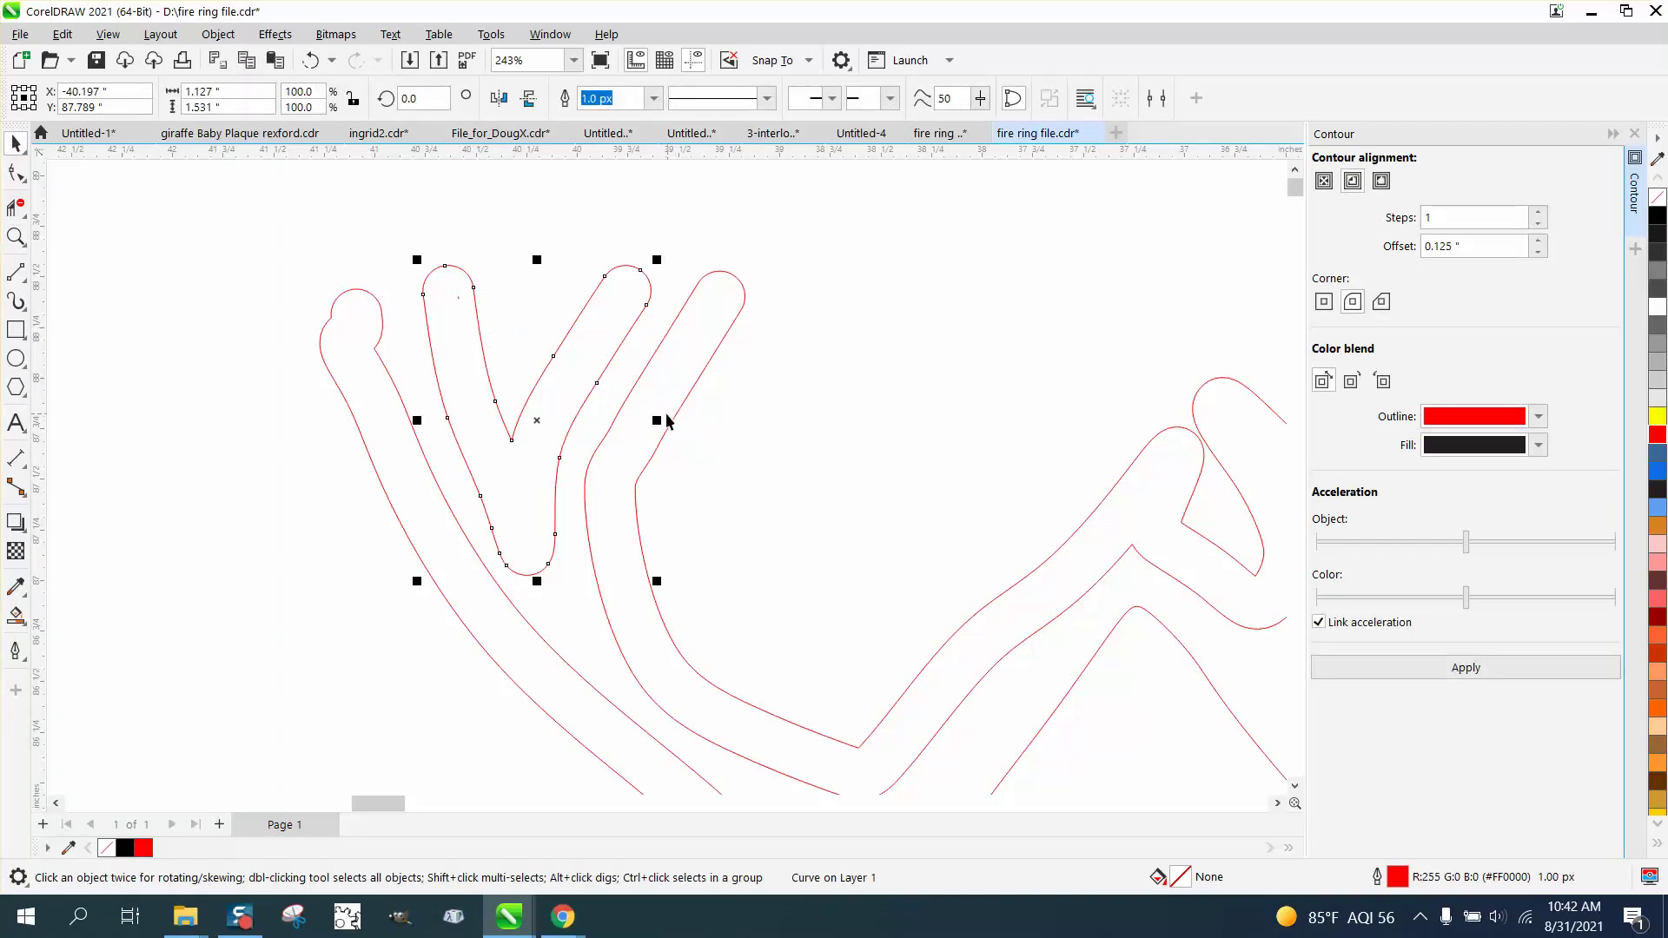
pyautogui.moveTo(656, 419); pyautogui.dragTo(537, 412)
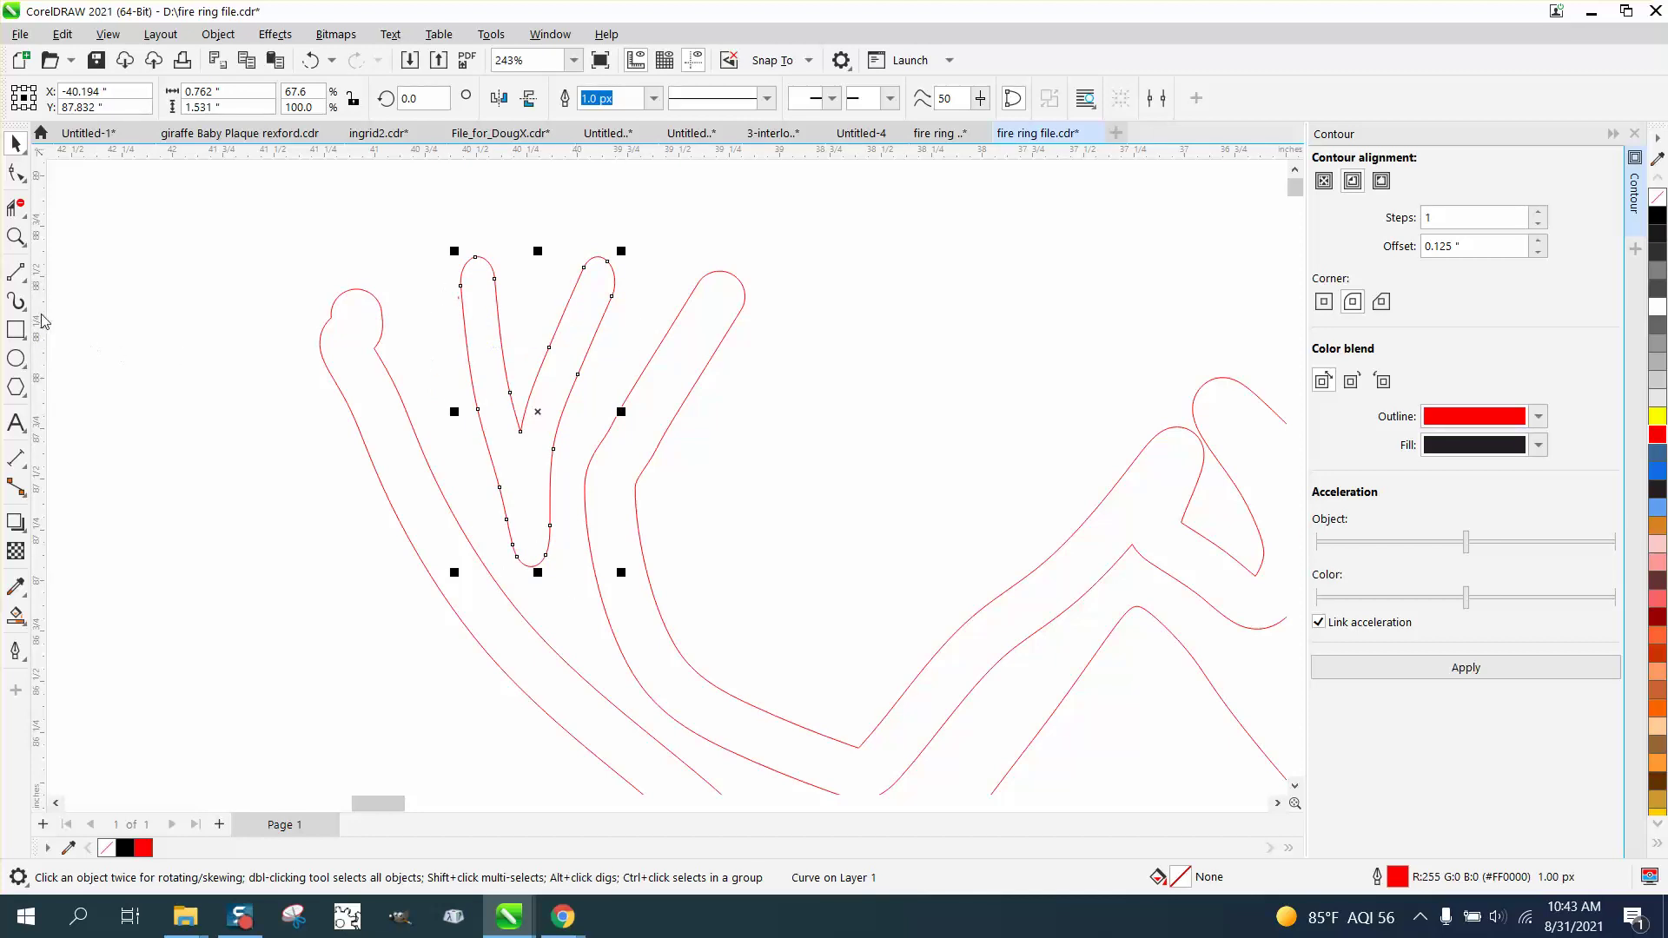
# Draw two 3-point curves running down the left and right antler prongs.
pyautogui.click(16, 273)
pyautogui.click(79, 300)
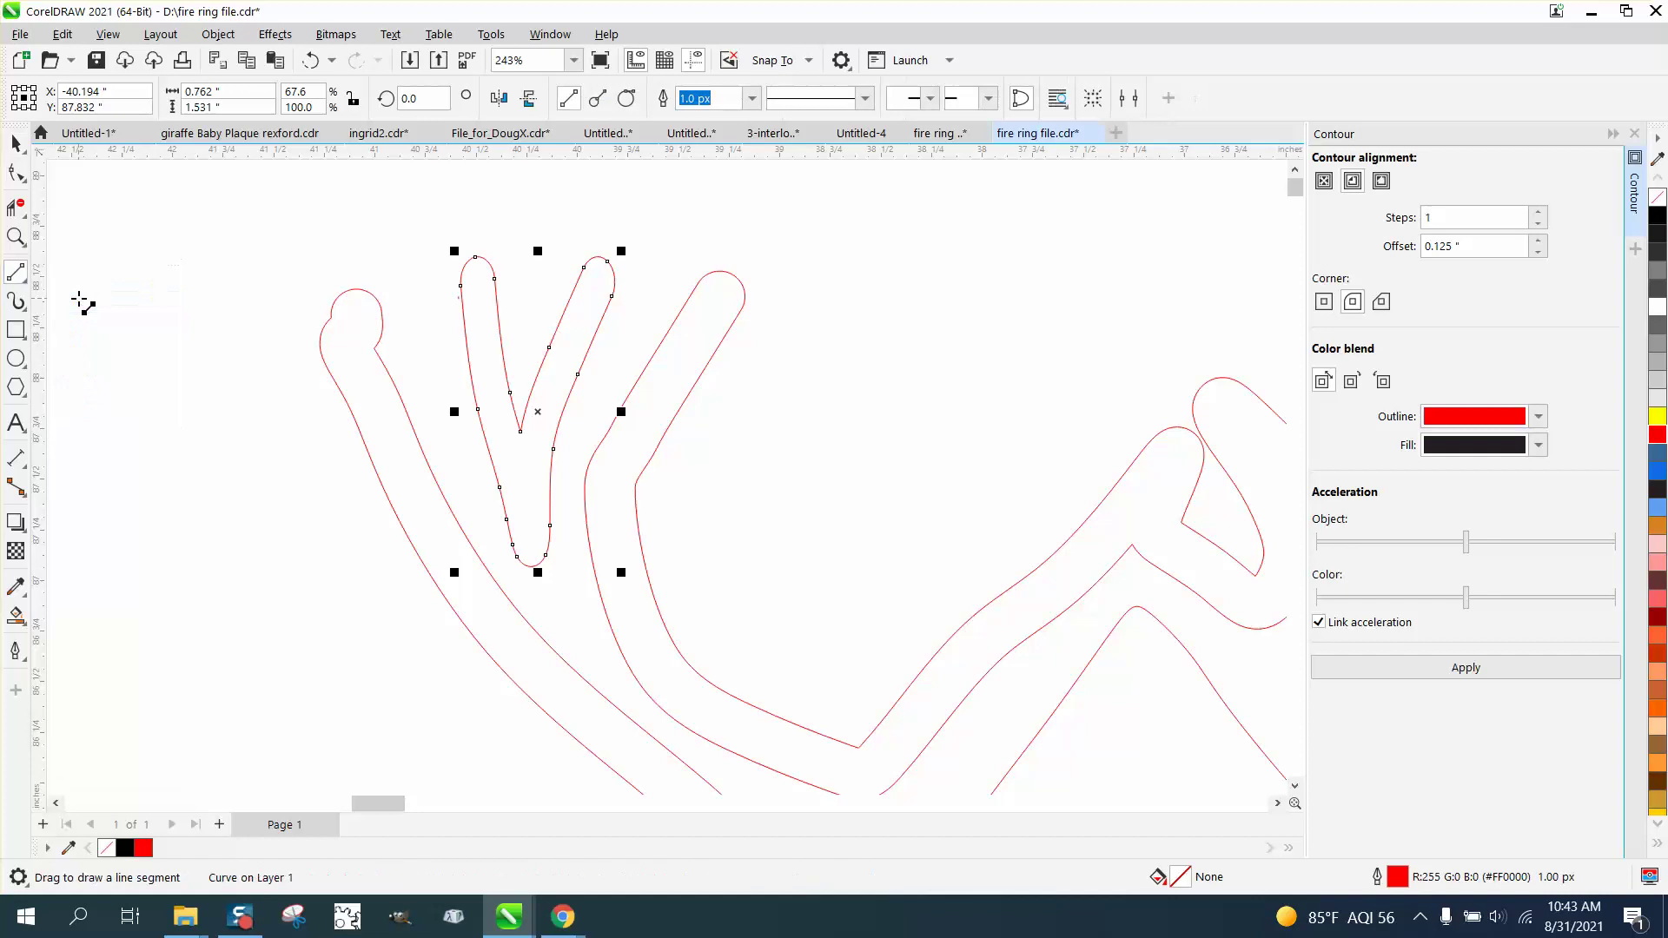
pyautogui.click(27, 283)
pyautogui.click(165, 417)
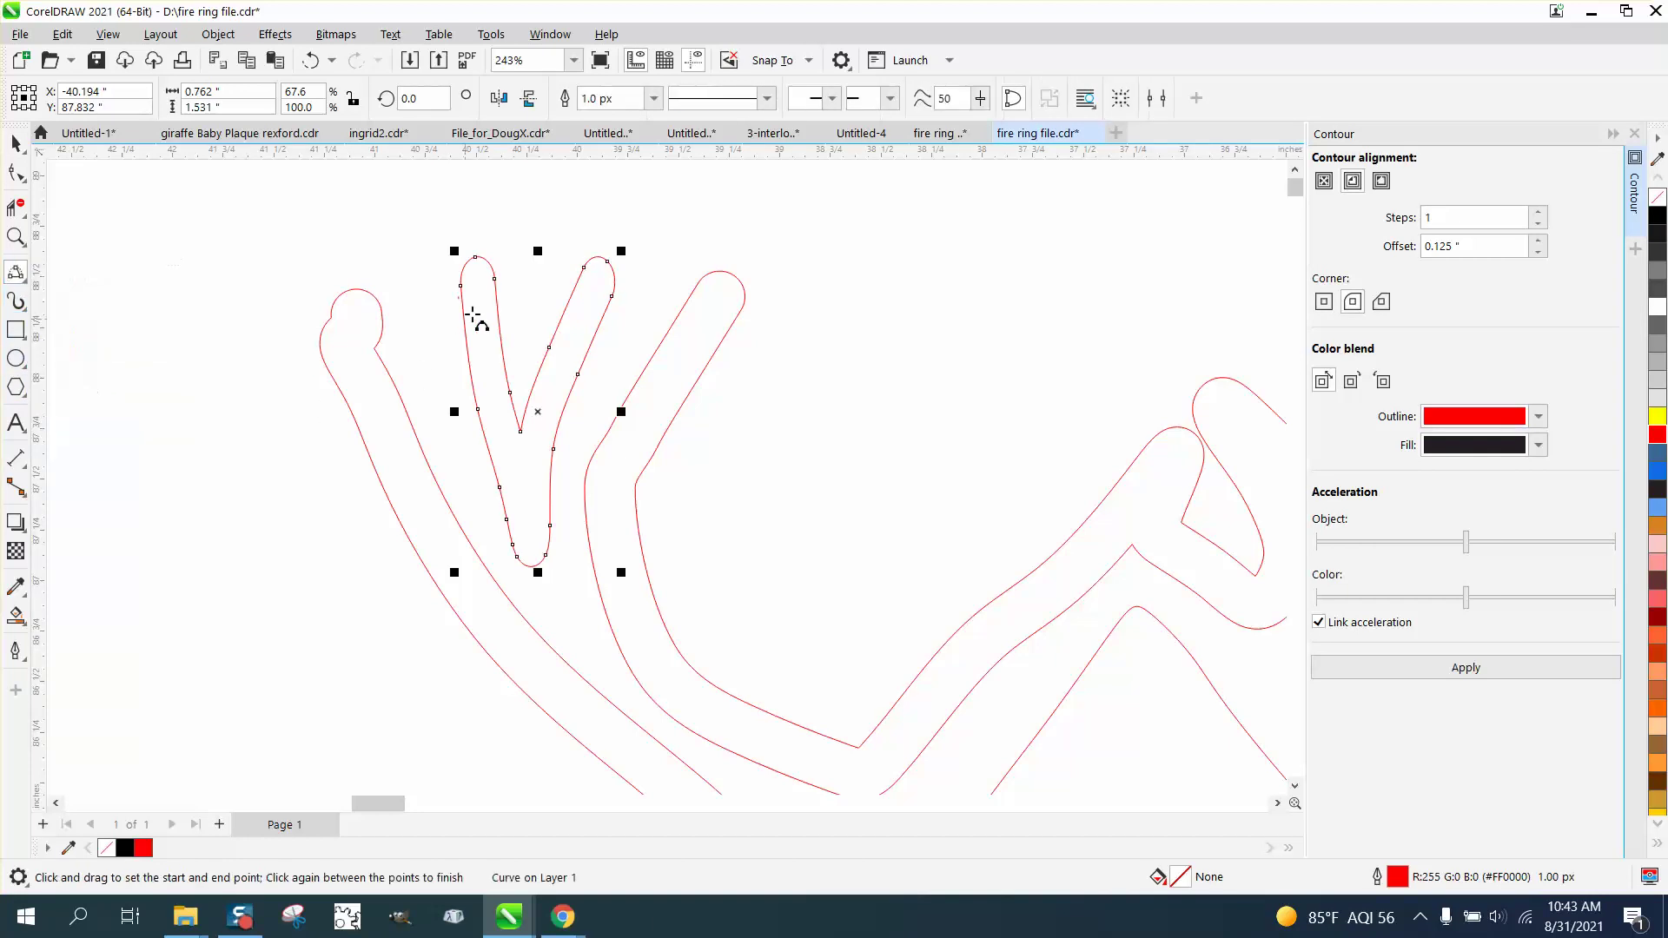
pyautogui.moveTo(476, 278)
pyautogui.mouseDown()
pyautogui.moveTo(511, 511)
pyautogui.moveTo(529, 533)
pyautogui.mouseUp()
pyautogui.click(527, 495)
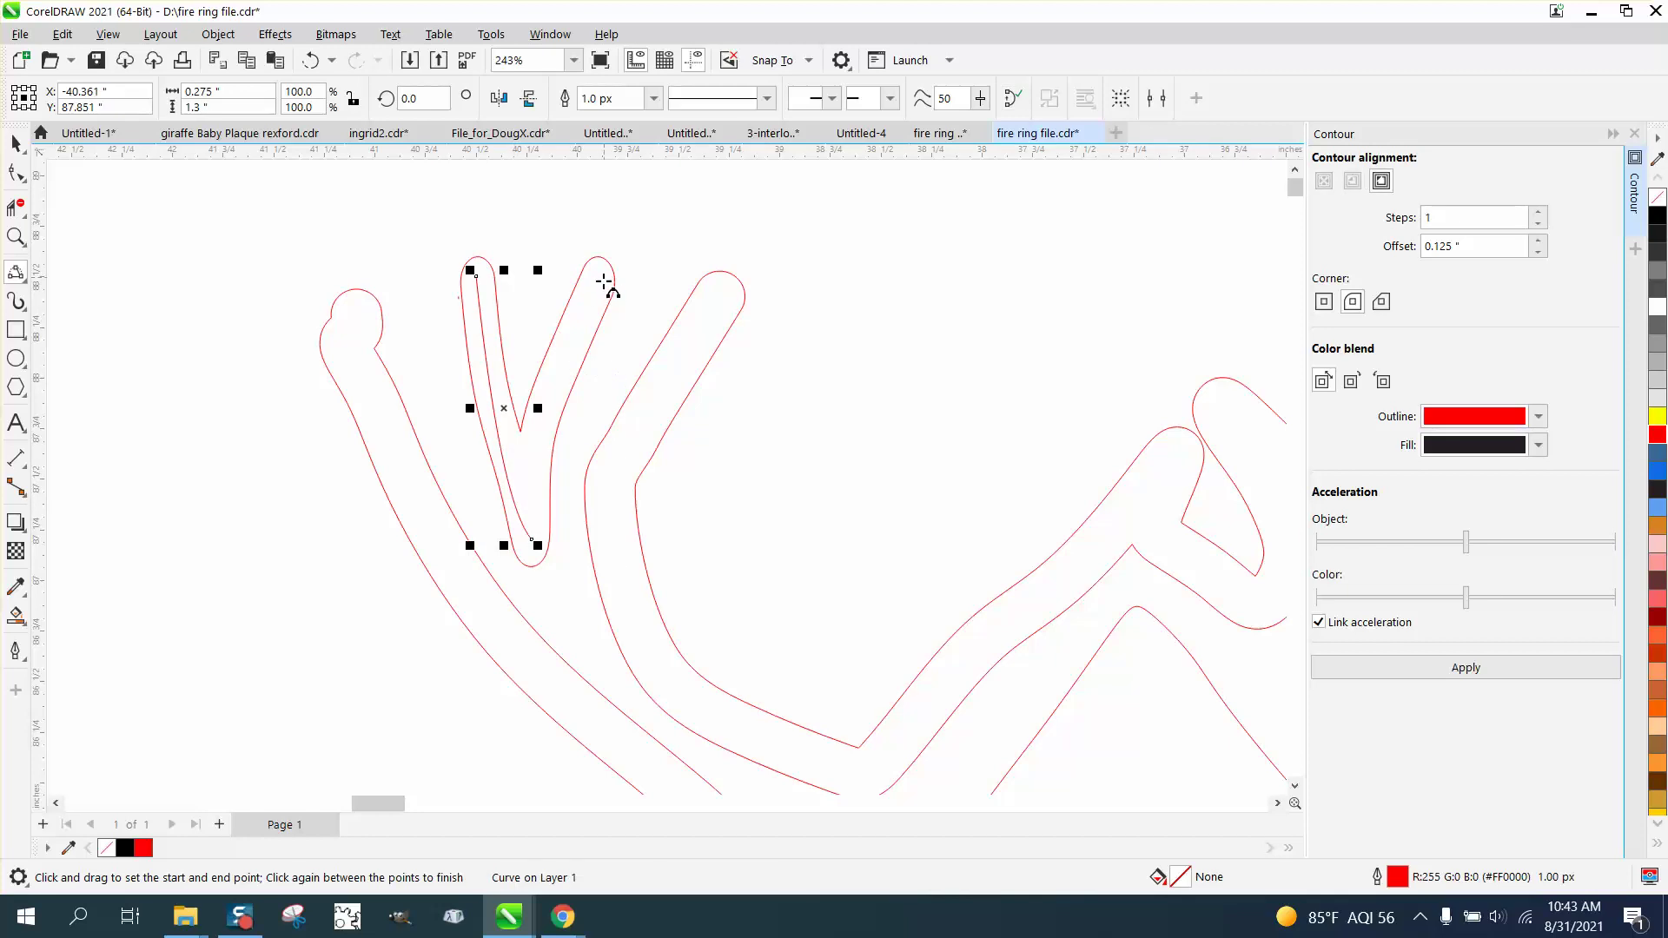
pyautogui.moveTo(603, 280); pyautogui.dragTo(531, 539)
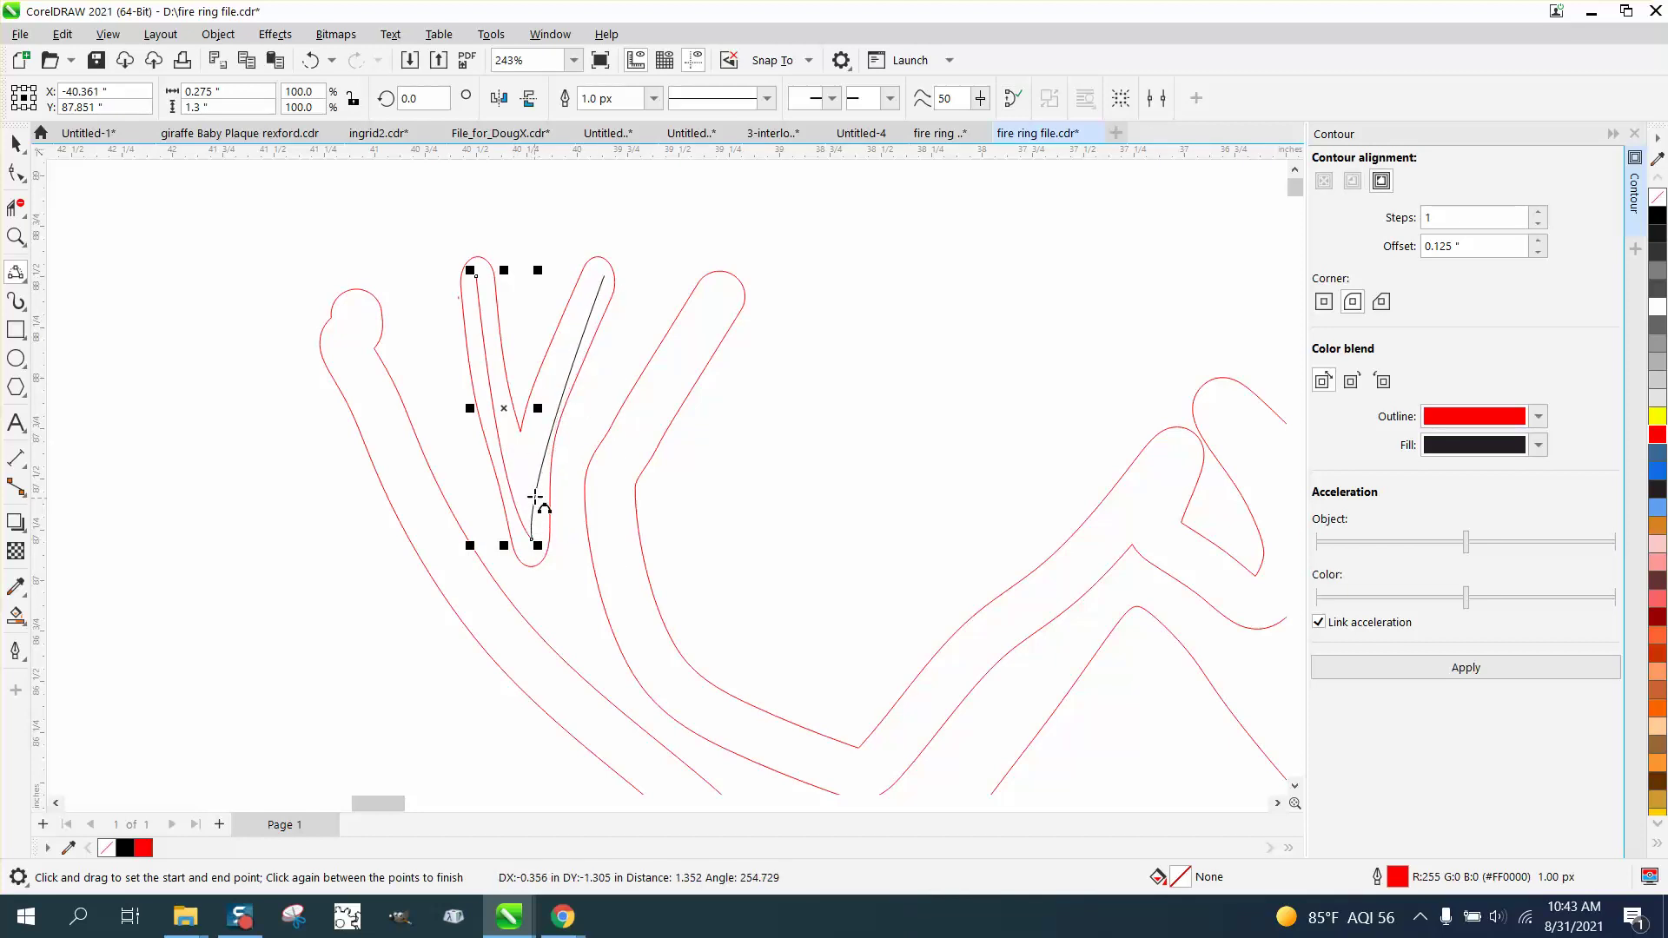
pyautogui.click(535, 489)
# Delete the V-shaped antler curve.
pyautogui.press('space')
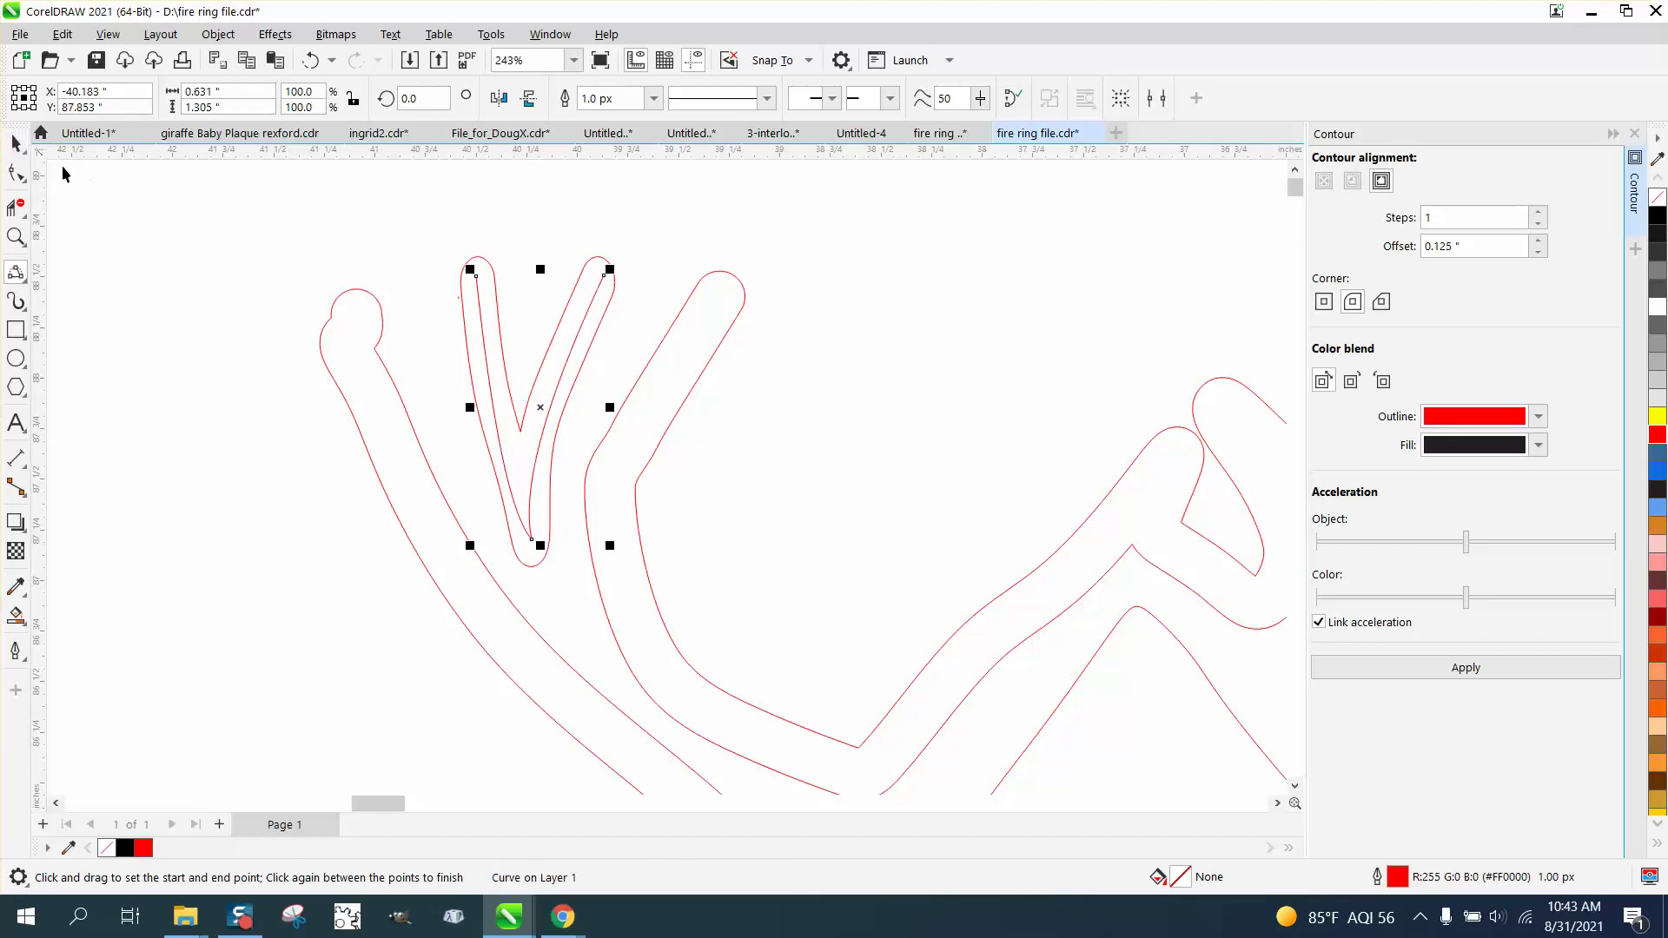
pyautogui.click(488, 264)
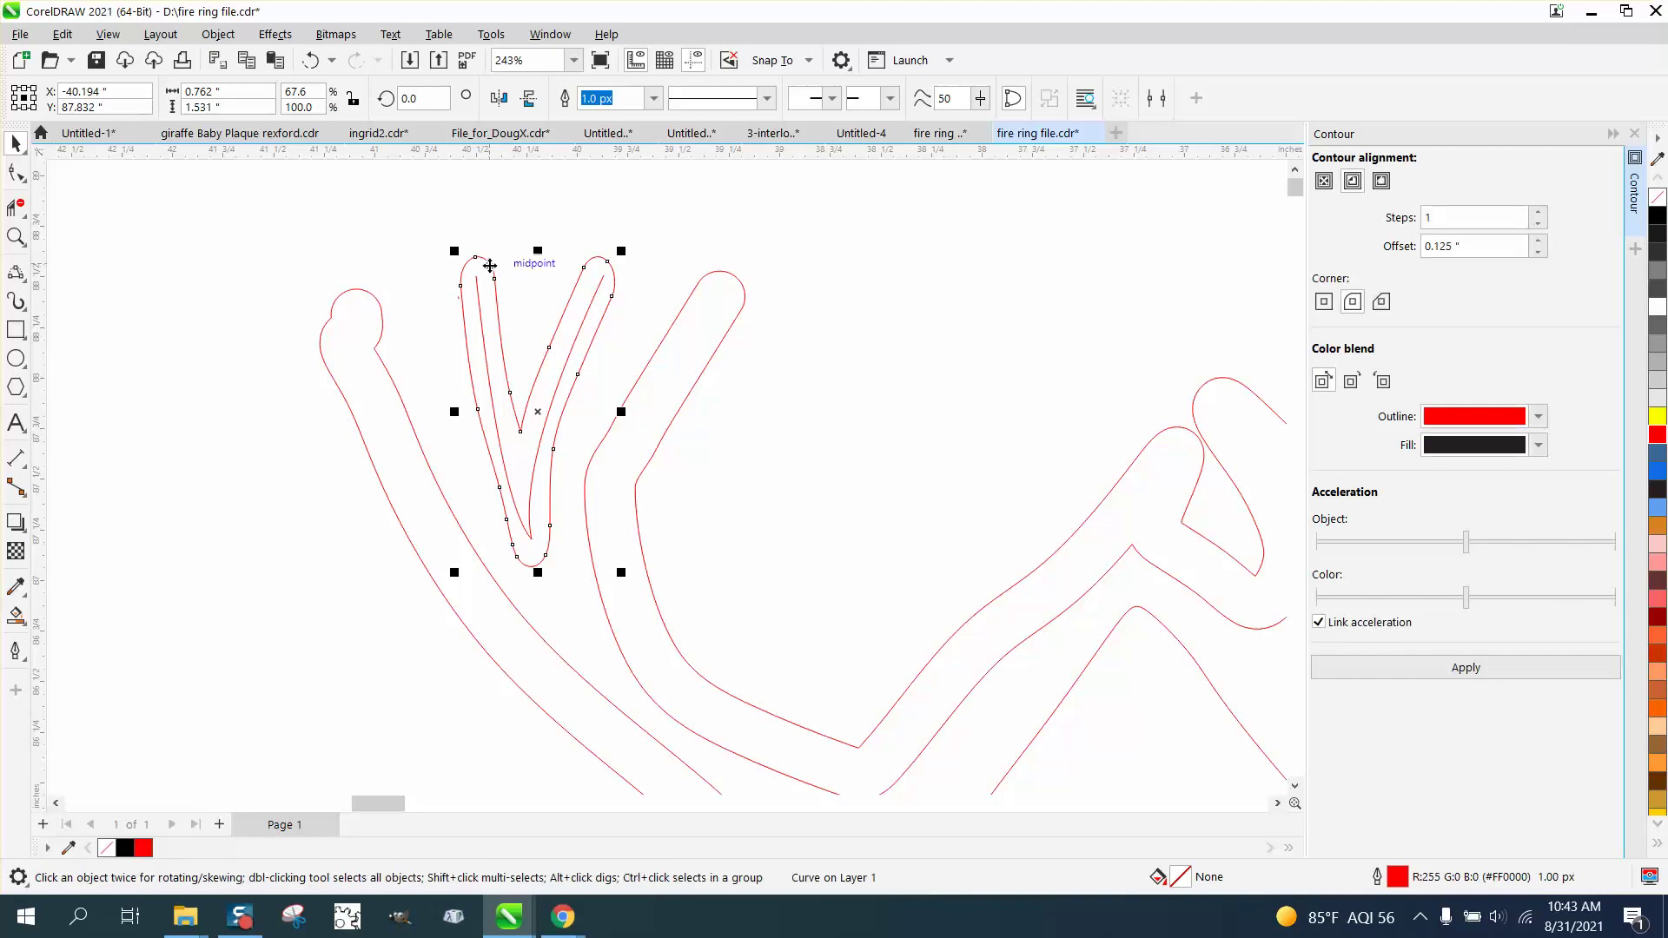
pyautogui.press('Delete')
# Zoom into the antler tips and pull a node on the antler loop down and left.
pyautogui.scroll(-3, 543, 300)
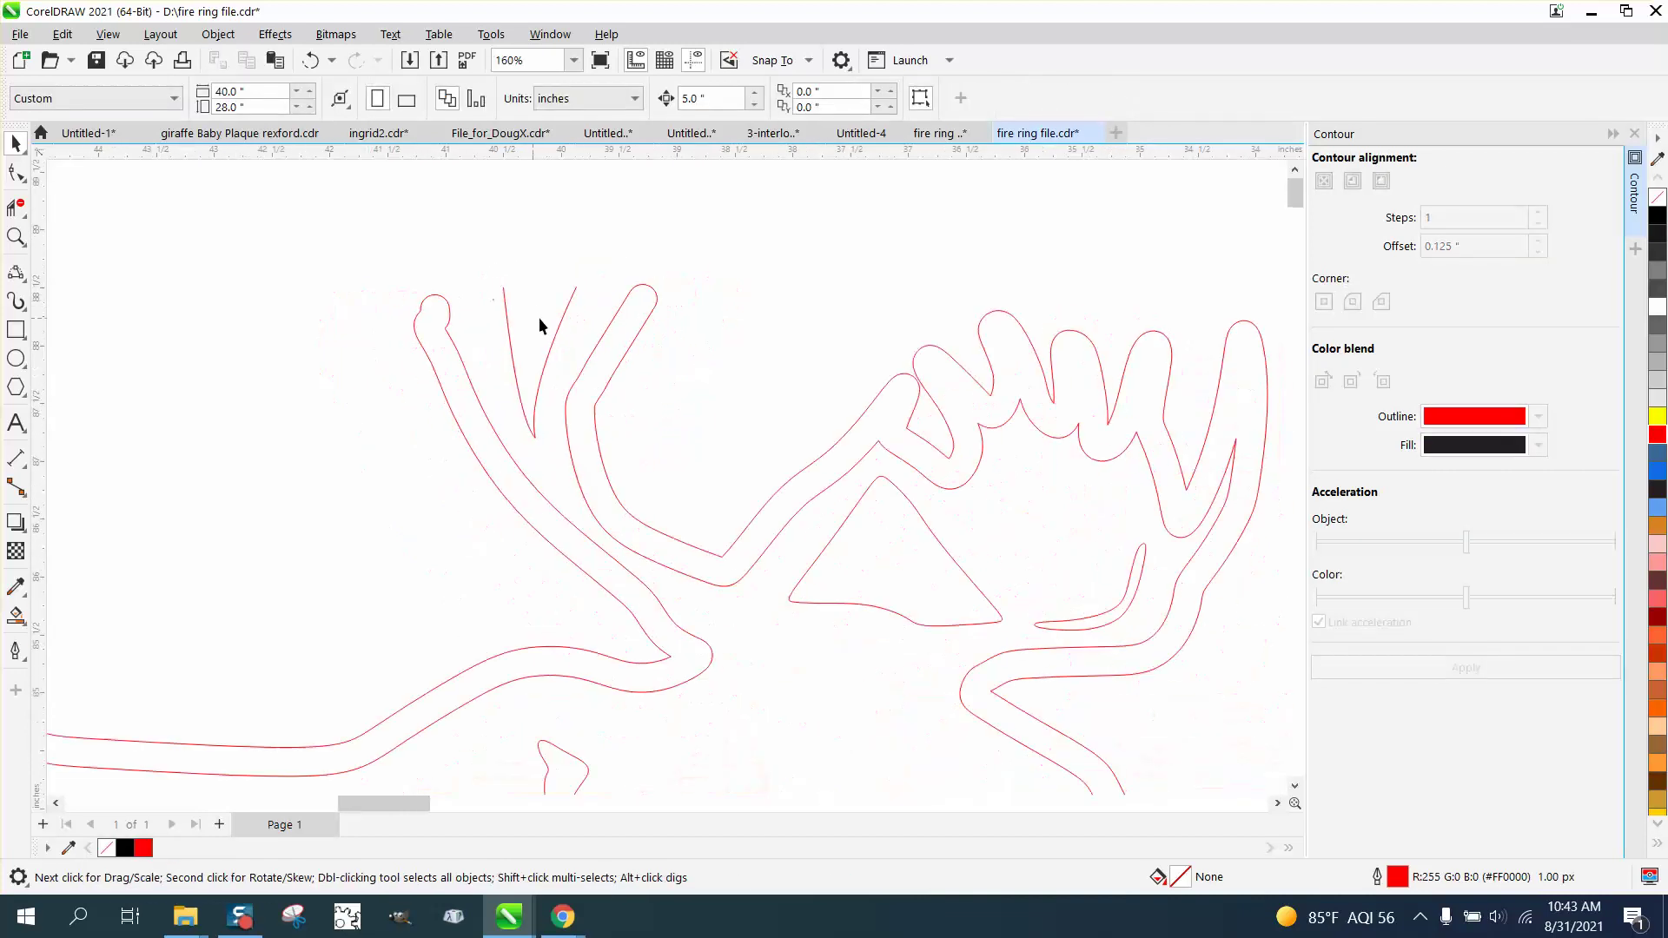
pyautogui.scroll(-2, 538, 310)
pyautogui.click(16, 237)
pyautogui.moveTo(782, 328); pyautogui.dragTo(979, 467)
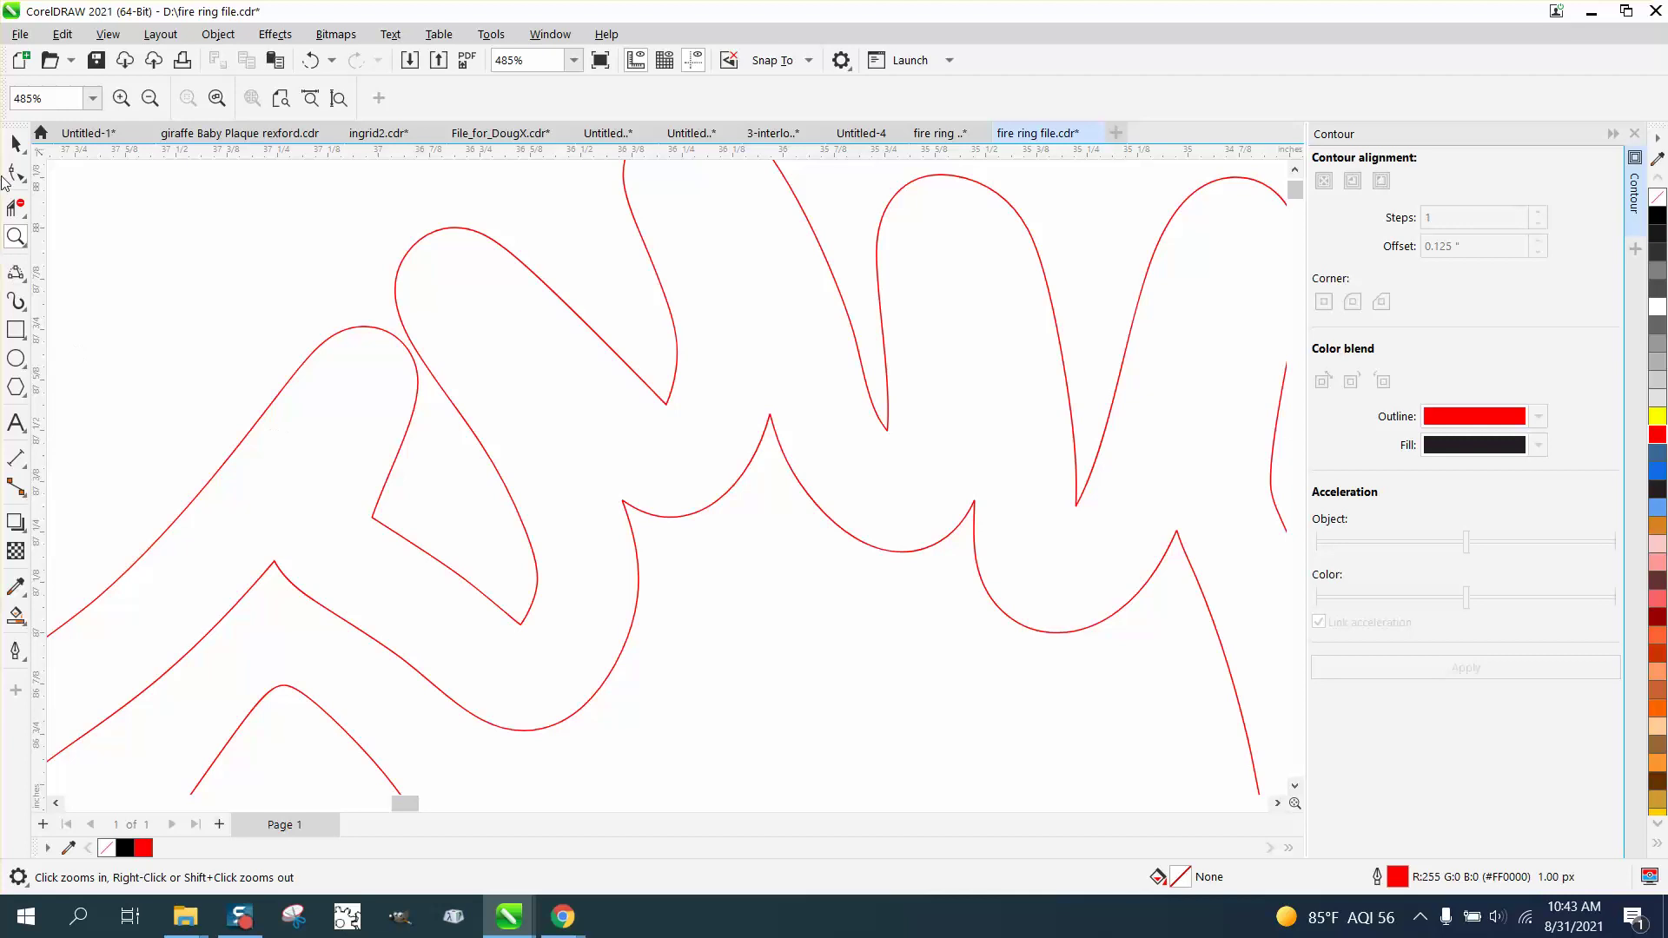
pyautogui.click(16, 173)
pyautogui.click(365, 330)
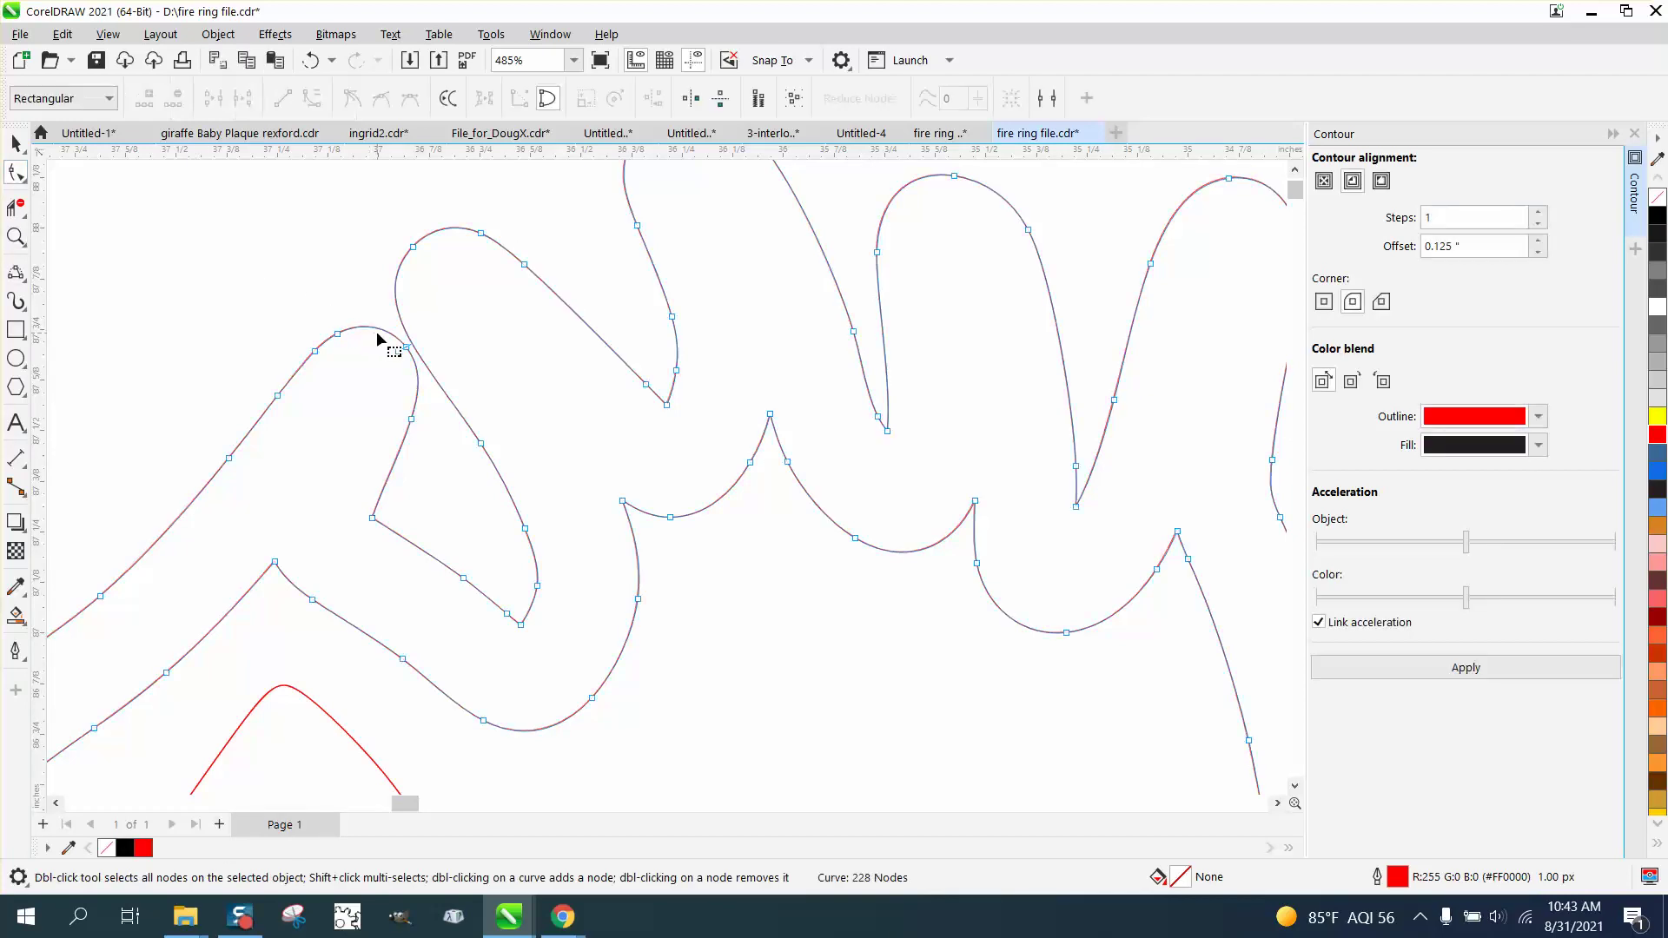
pyautogui.moveTo(318, 314); pyautogui.dragTo(389, 447)
pyautogui.click(387, 369)
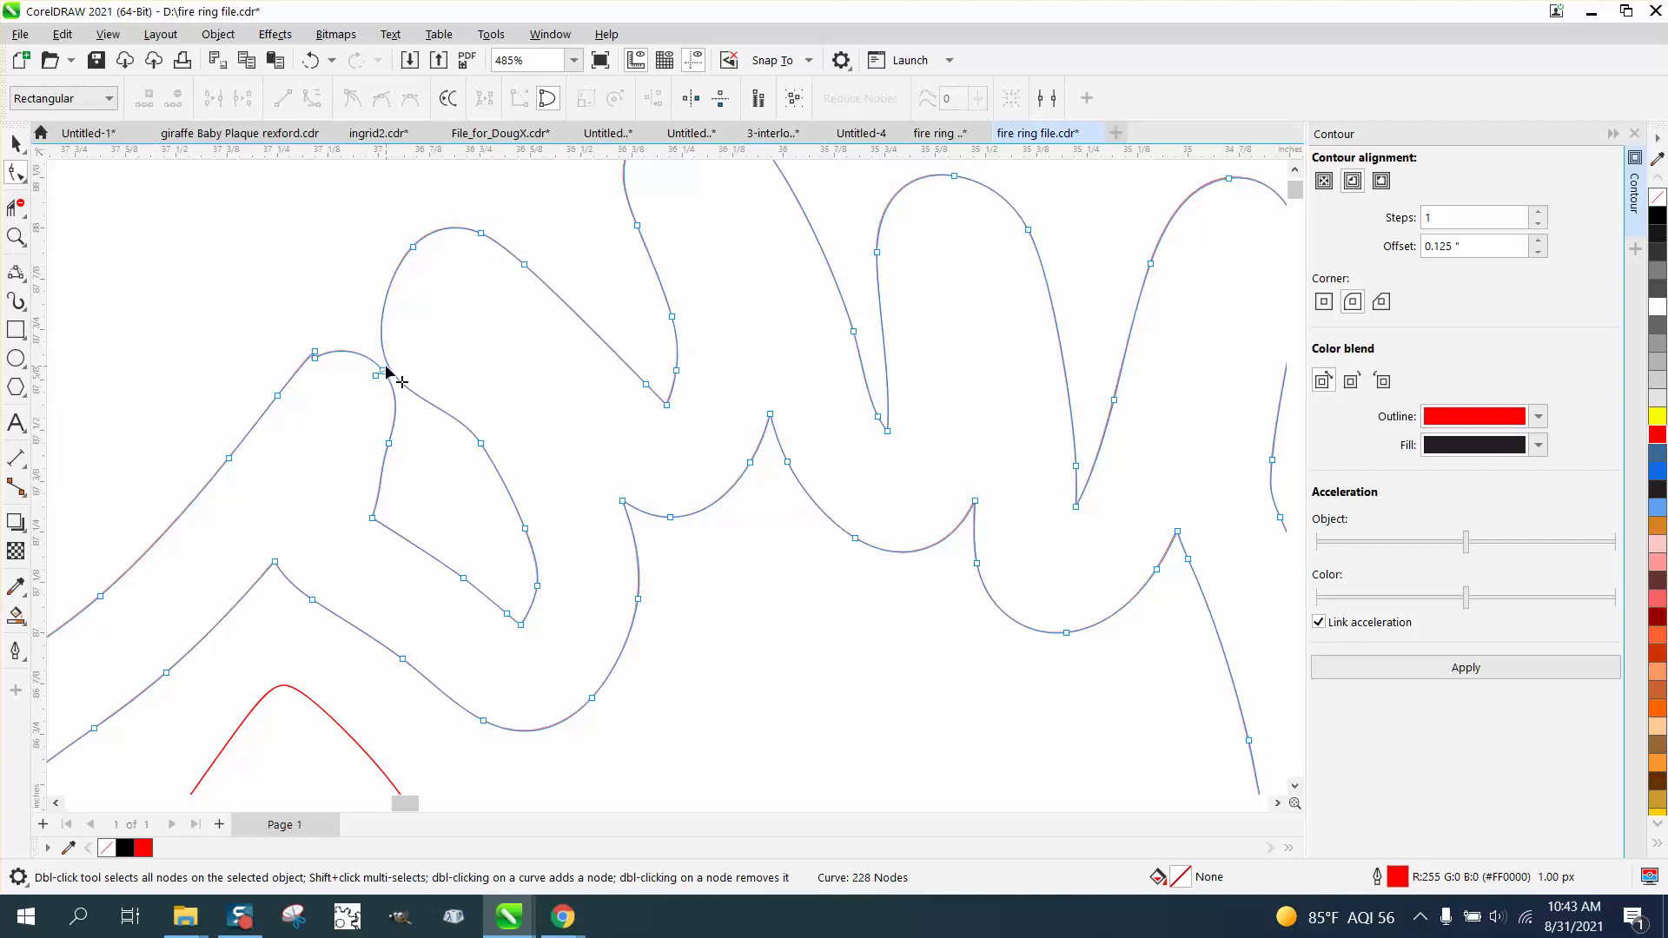
pyautogui.click(435, 365)
pyautogui.click(387, 376)
pyautogui.moveTo(388, 376)
pyautogui.mouseDown()
pyautogui.moveTo(358, 404)
pyautogui.moveTo(418, 368)
pyautogui.mouseUp()
# Raise the top antler loop and the small tine loop higher, then zoom out.
pyautogui.scroll(-3, 460, 398)
pyautogui.moveTo(404, 262); pyautogui.dragTo(443, 260)
pyautogui.scroll(-1, 662, 483)
pyautogui.scroll(-1, 661, 483)
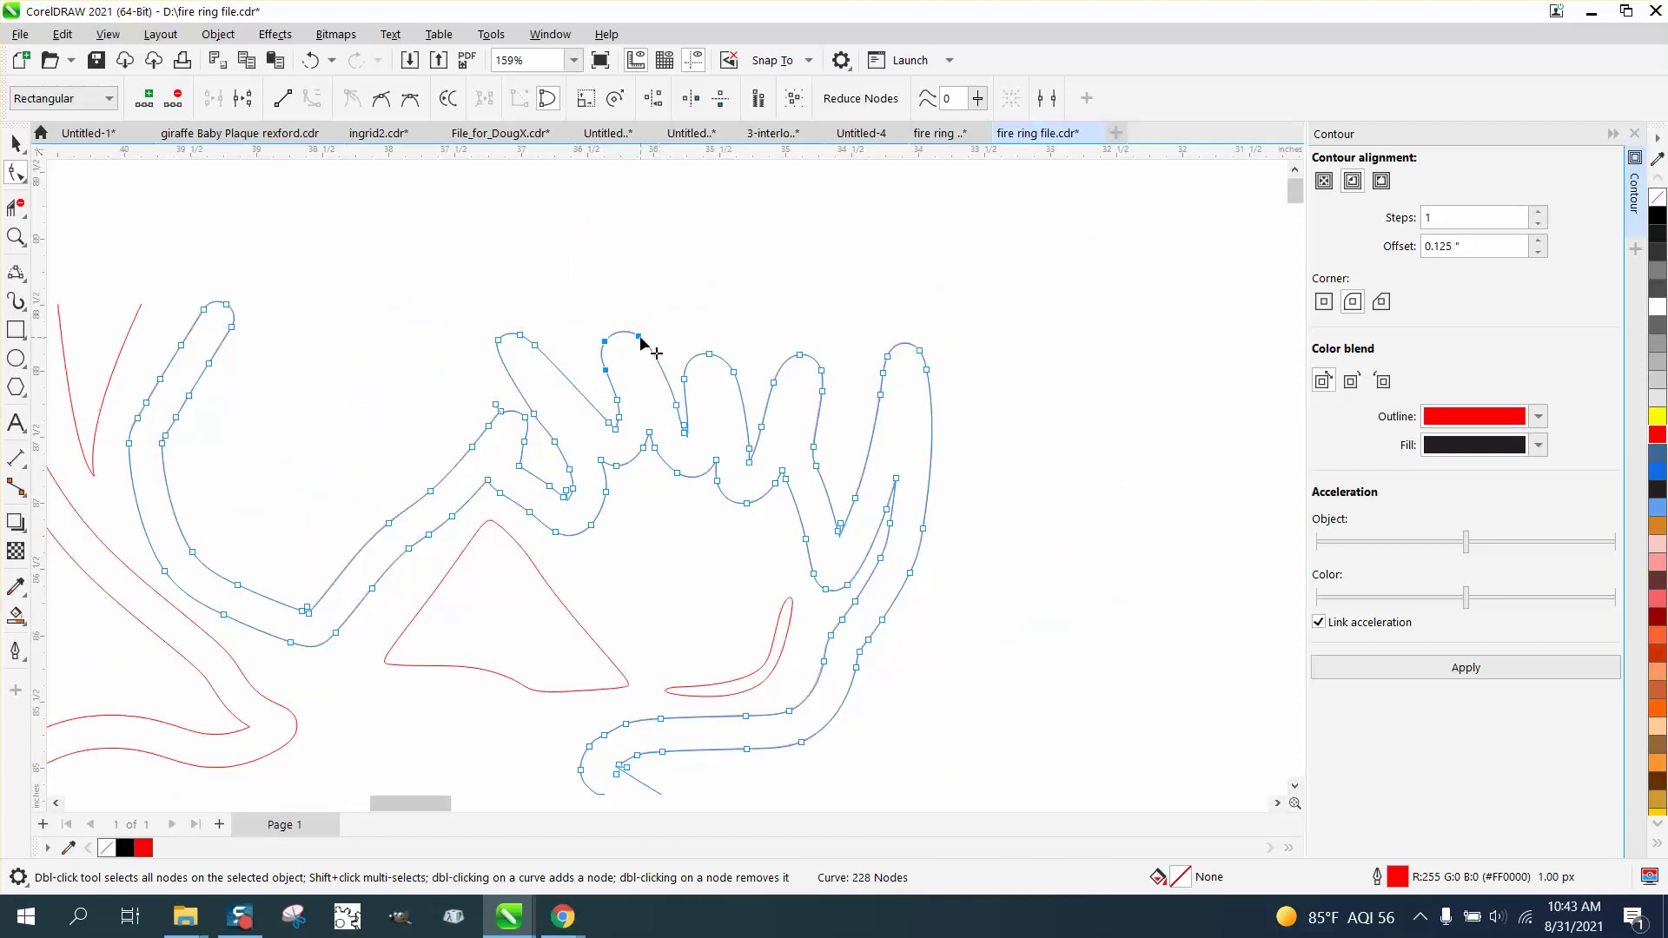
pyautogui.moveTo(640, 338); pyautogui.dragTo(741, 383)
pyautogui.moveTo(741, 383); pyautogui.dragTo(733, 331)
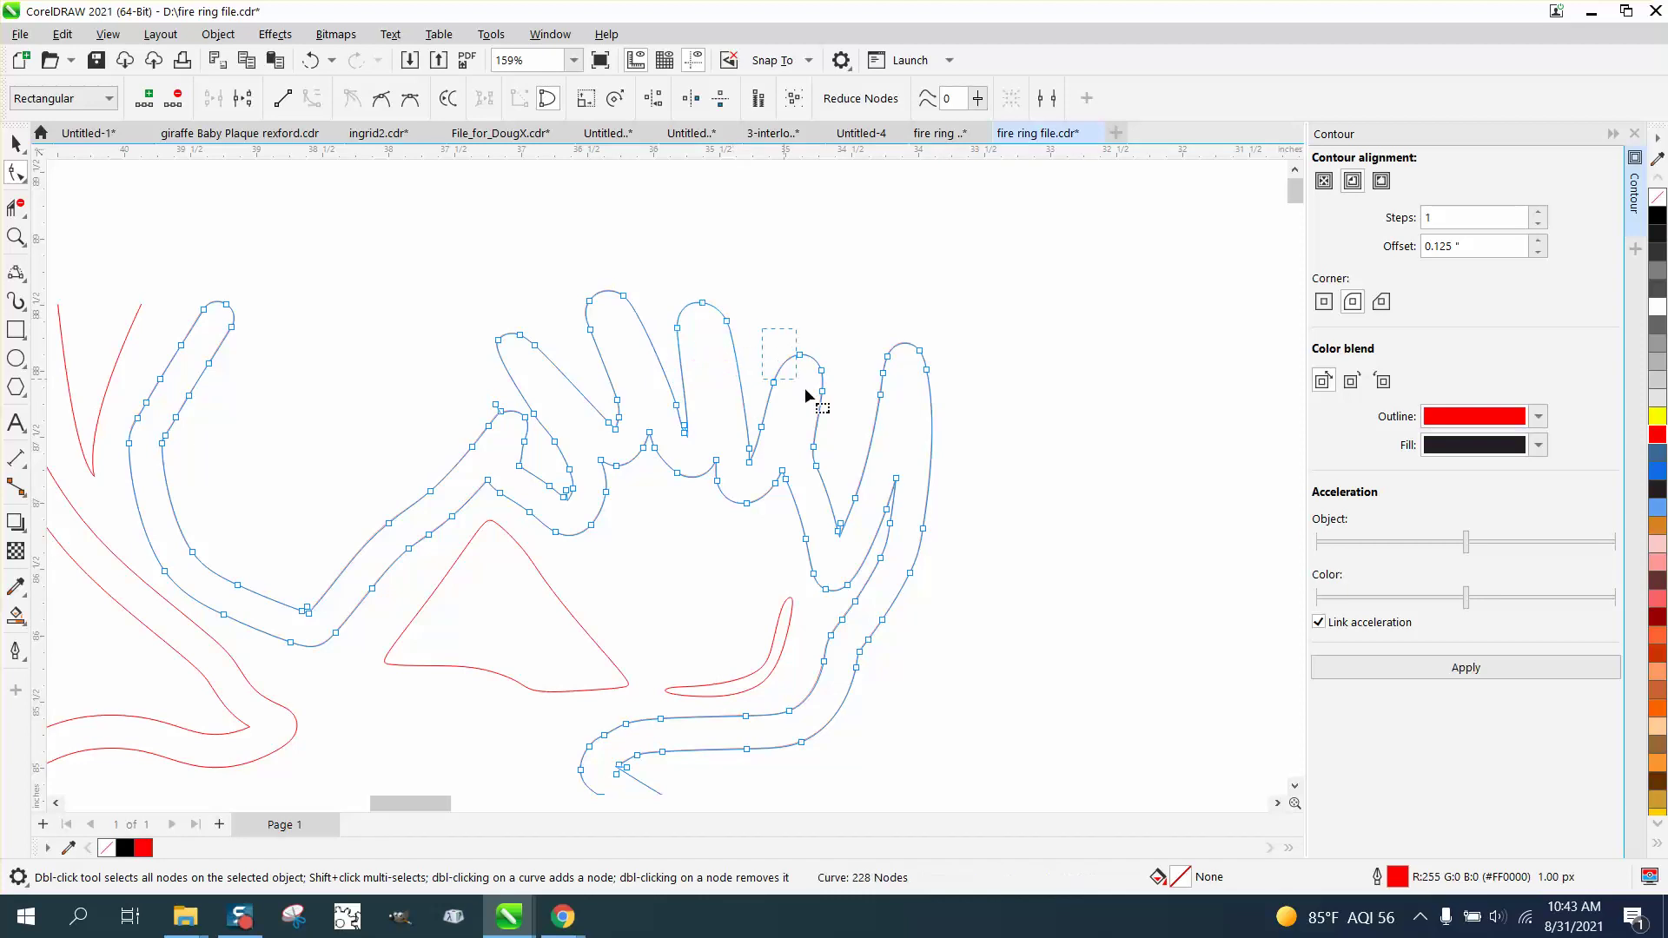
pyautogui.moveTo(846, 417); pyautogui.dragTo(838, 329)
pyautogui.scroll(-1, 863, 510)
pyautogui.scroll(-6, 780, 551)
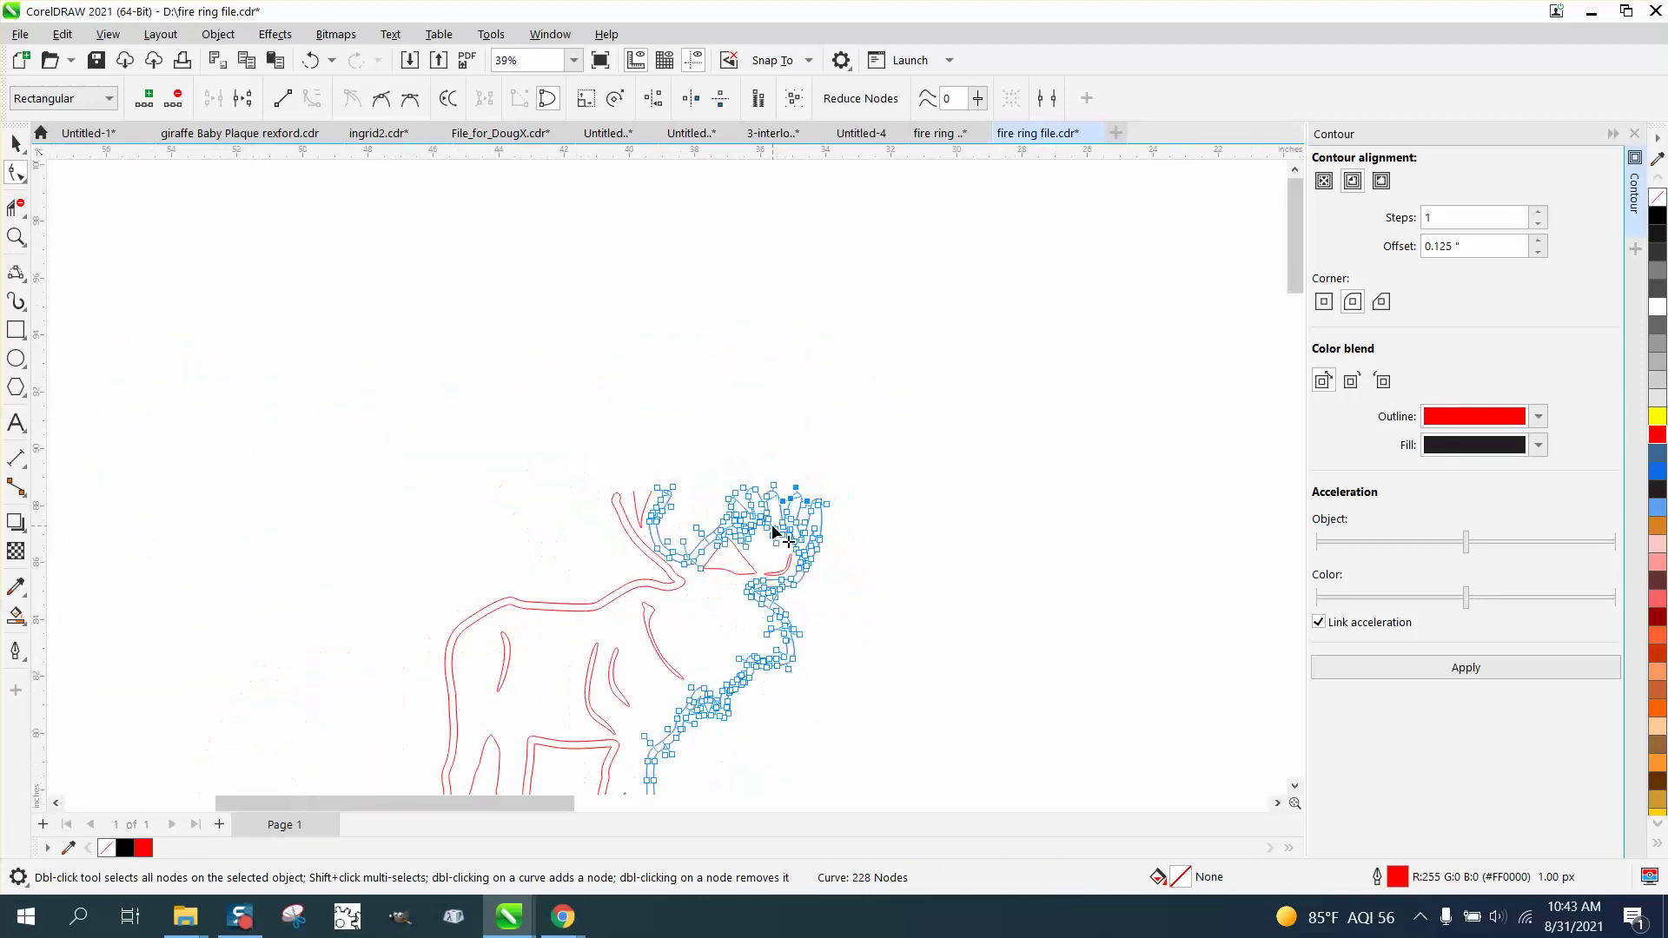
# Try a black Smart Fill inside a rectangle around the moose, then undo it and delete the rectangle.
pyautogui.click(16, 330)
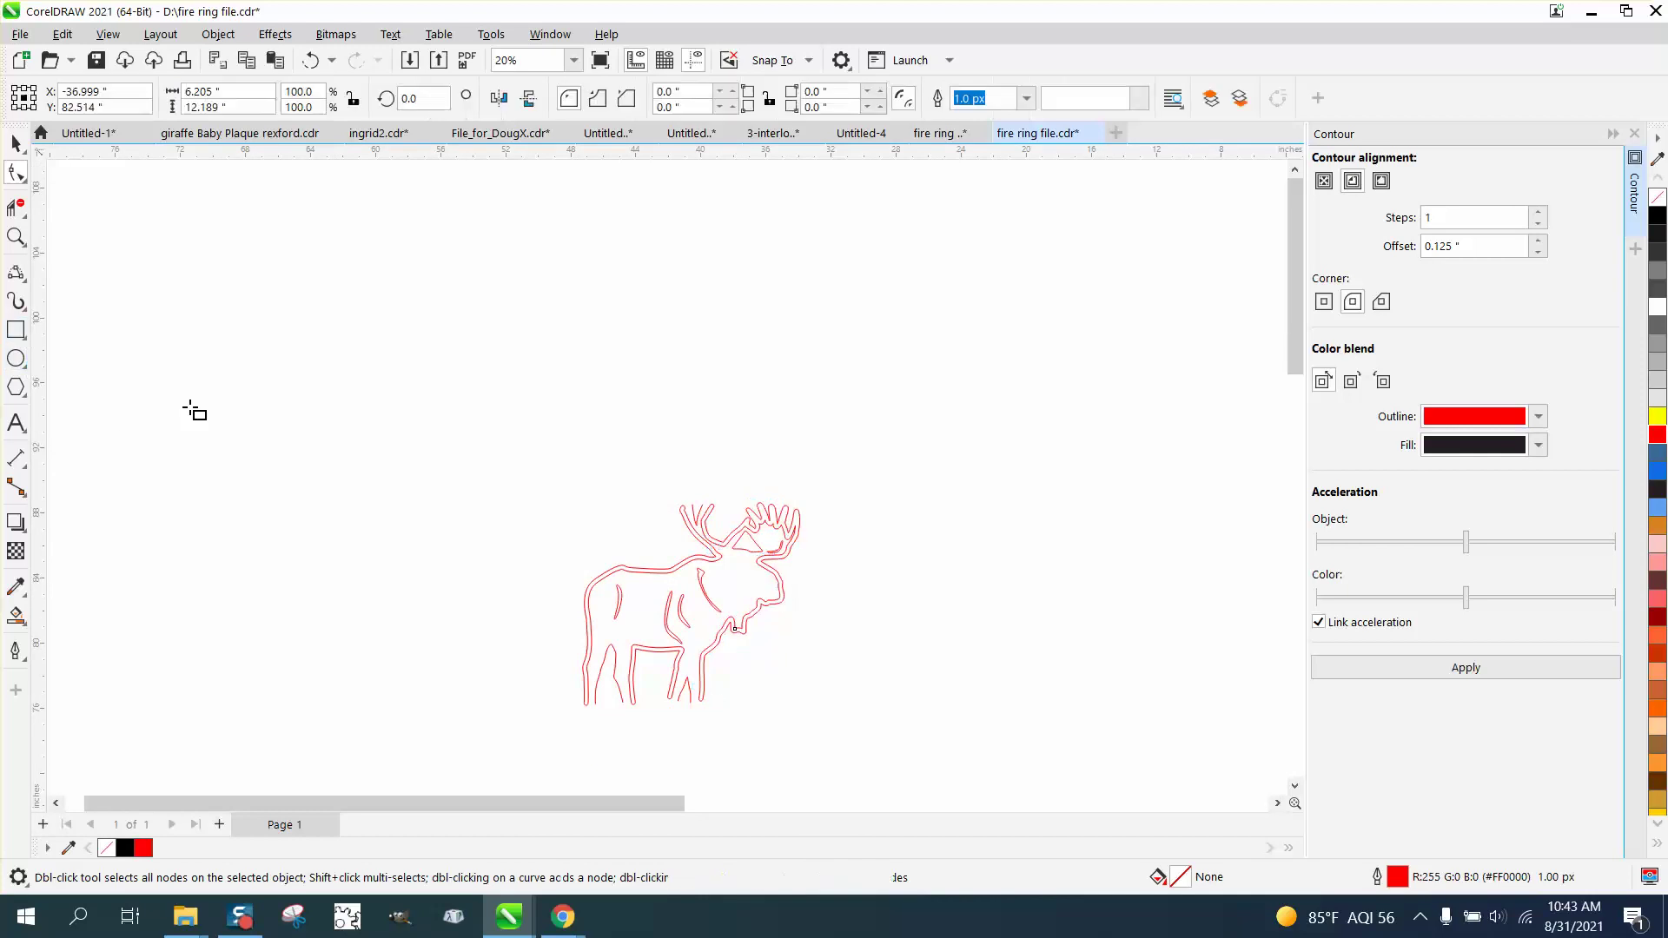
pyautogui.moveTo(509, 477); pyautogui.dragTo(890, 719)
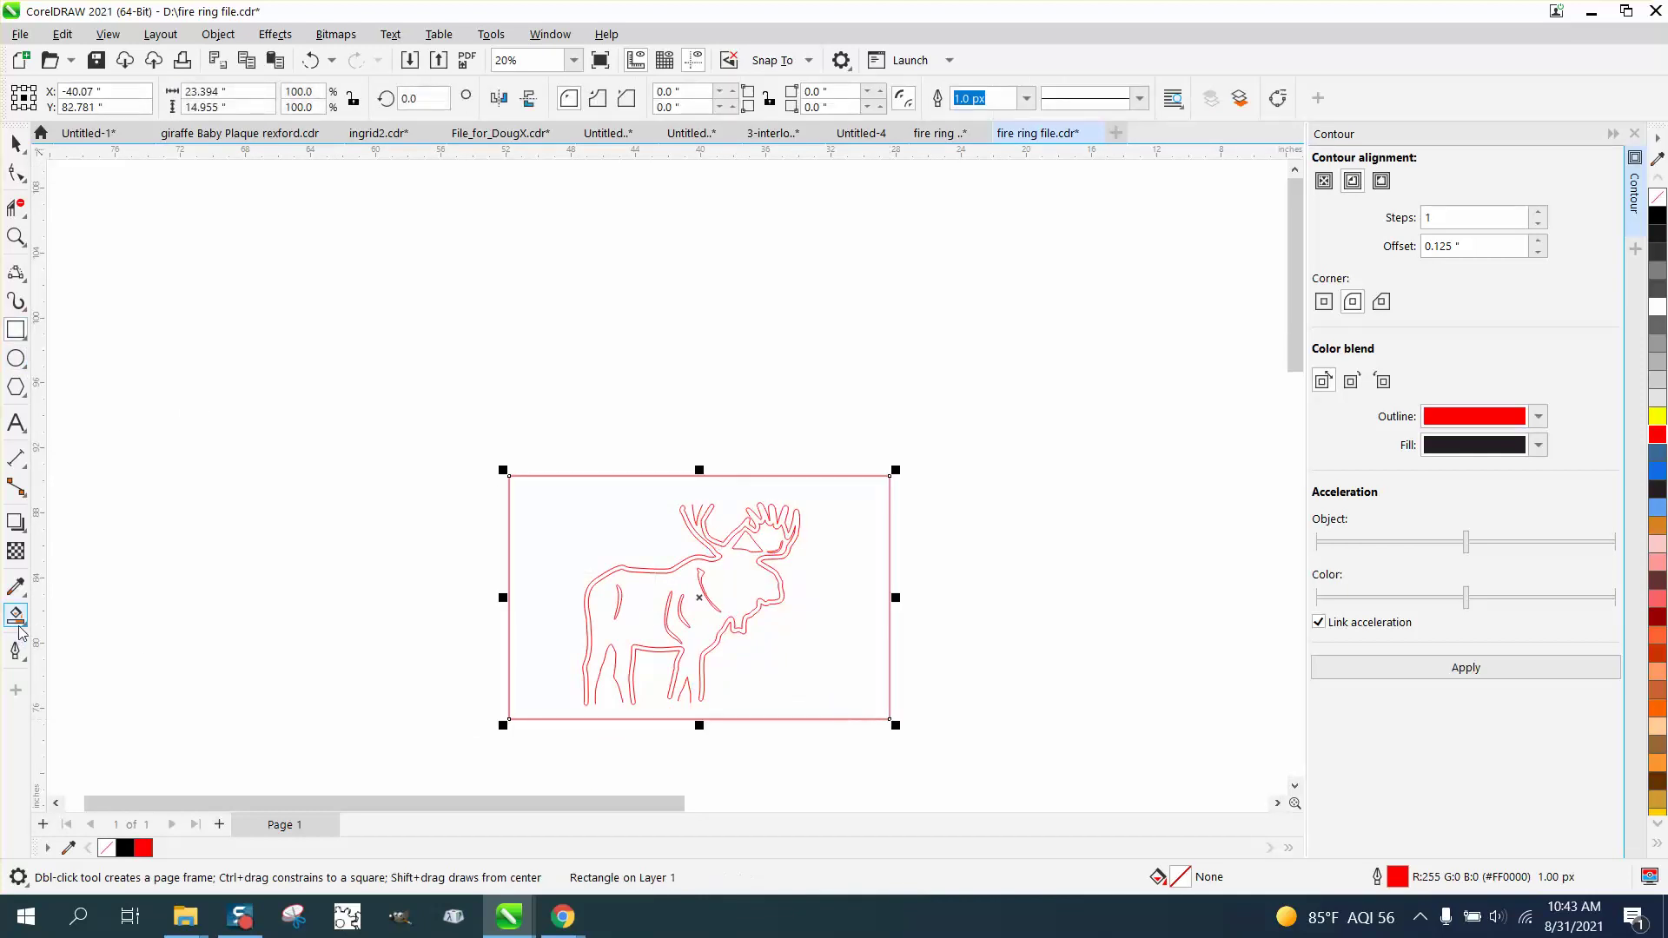
pyautogui.click(17, 620)
pyautogui.click(531, 638)
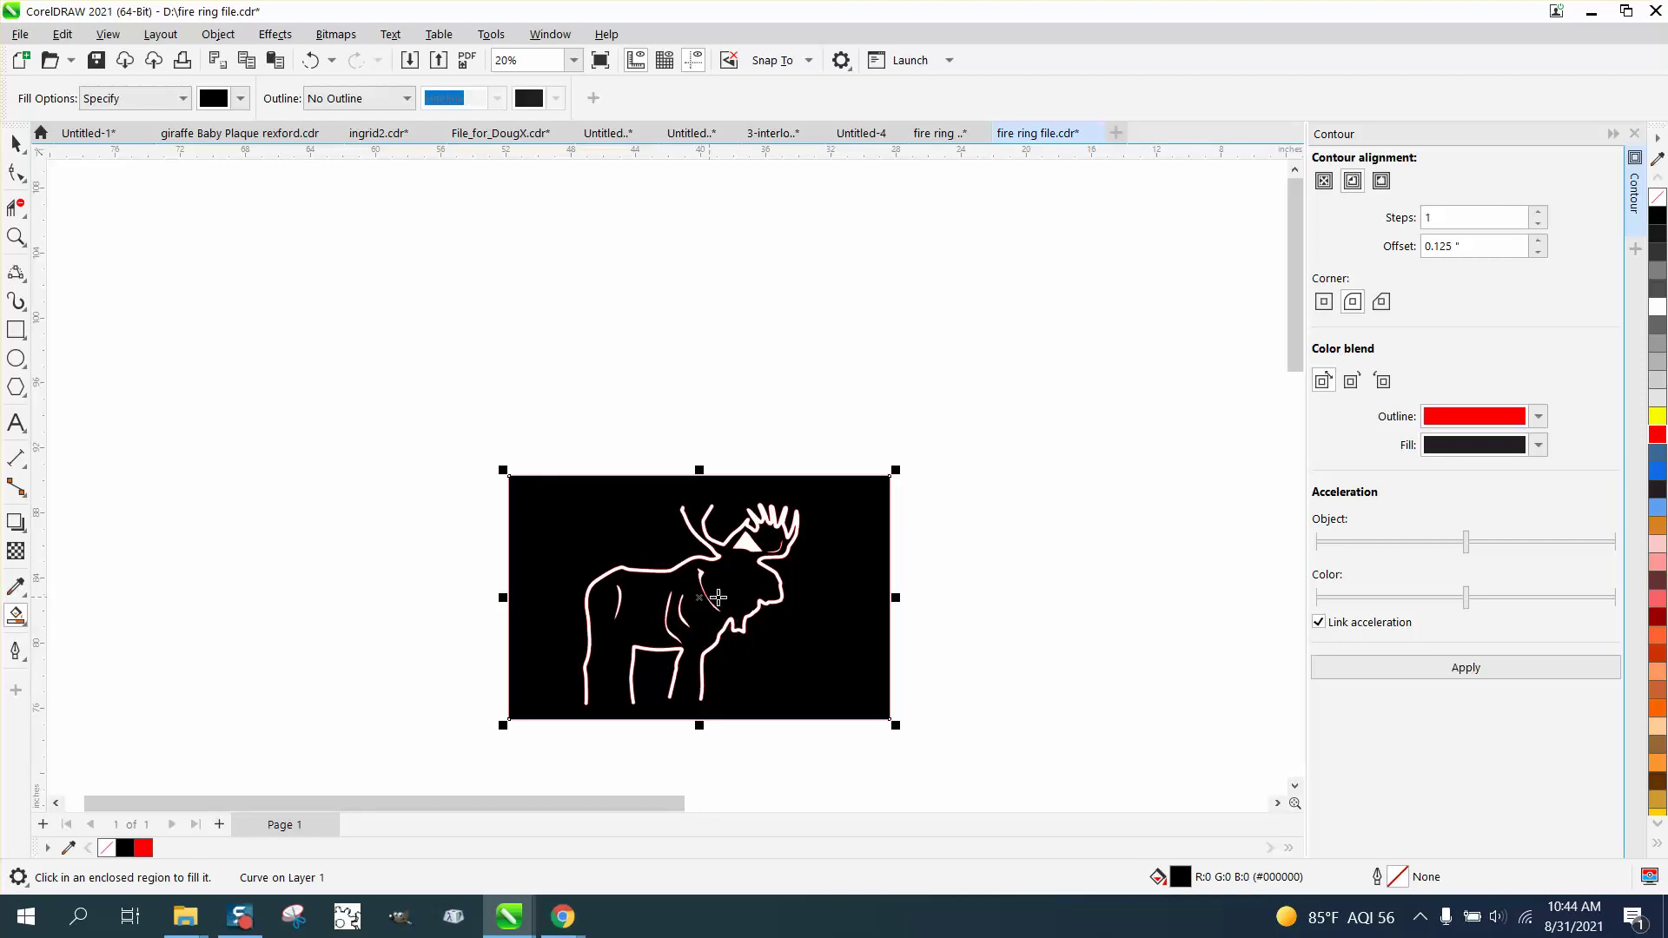
pyautogui.click(16, 144)
pyautogui.click(316, 65)
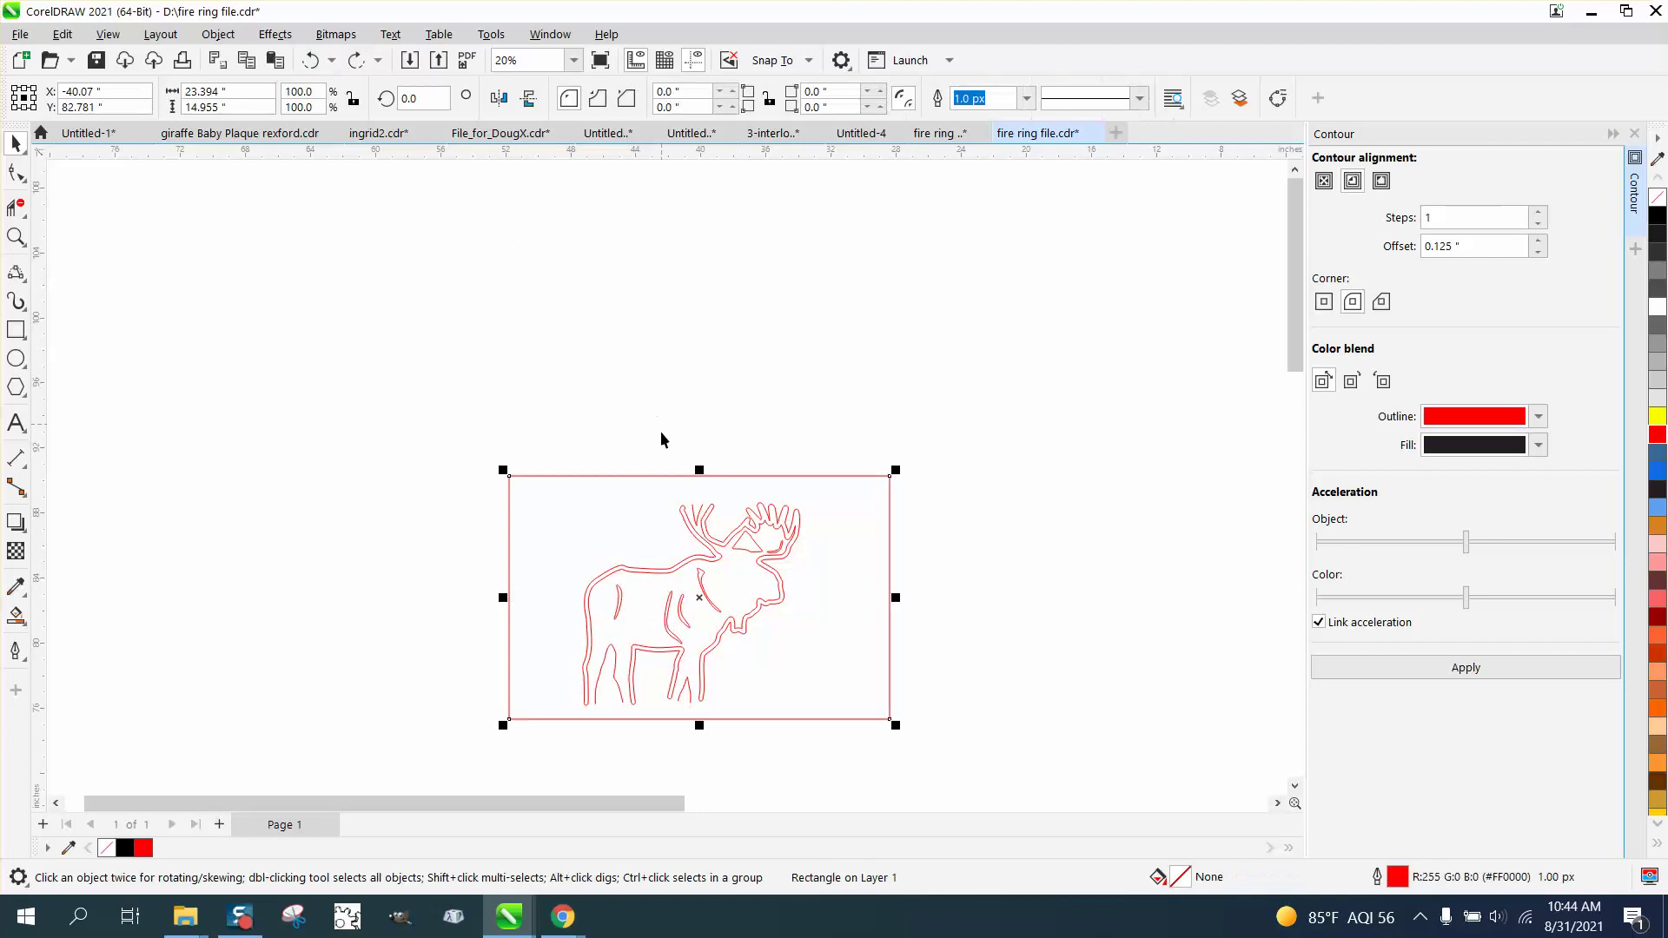
pyautogui.moveTo(698, 476); pyautogui.dragTo(809, 581)
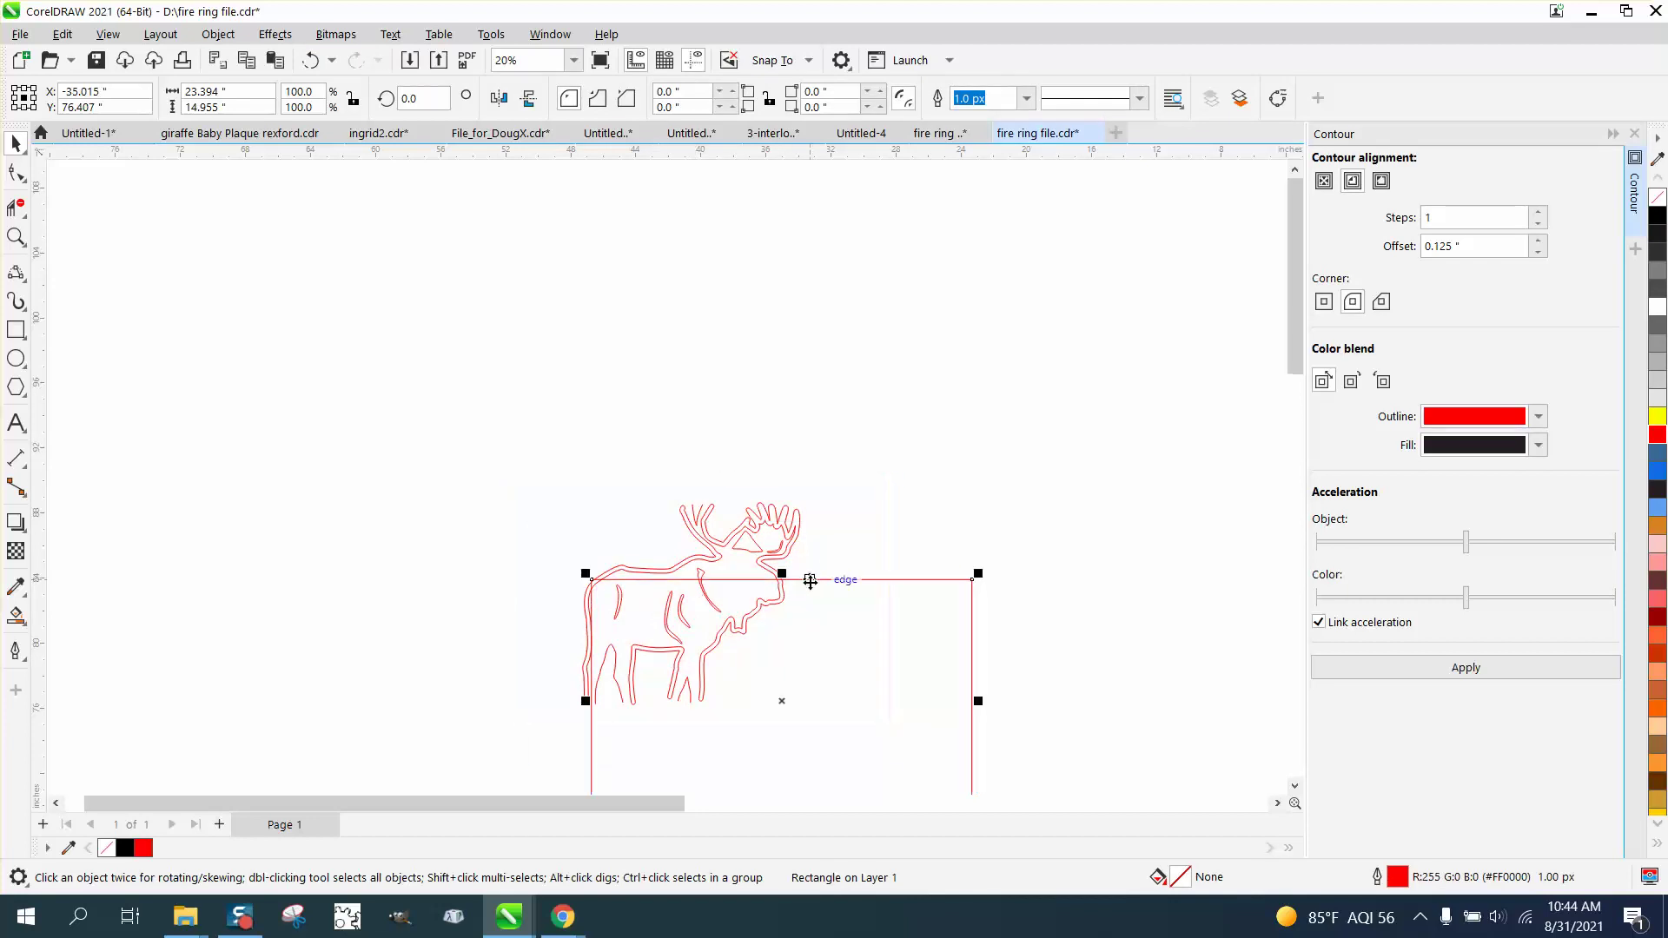
pyautogui.press('Delete')
# Shrink the small triangle between the antlers to 68.3% and shift it up and right.
pyautogui.click(16, 237)
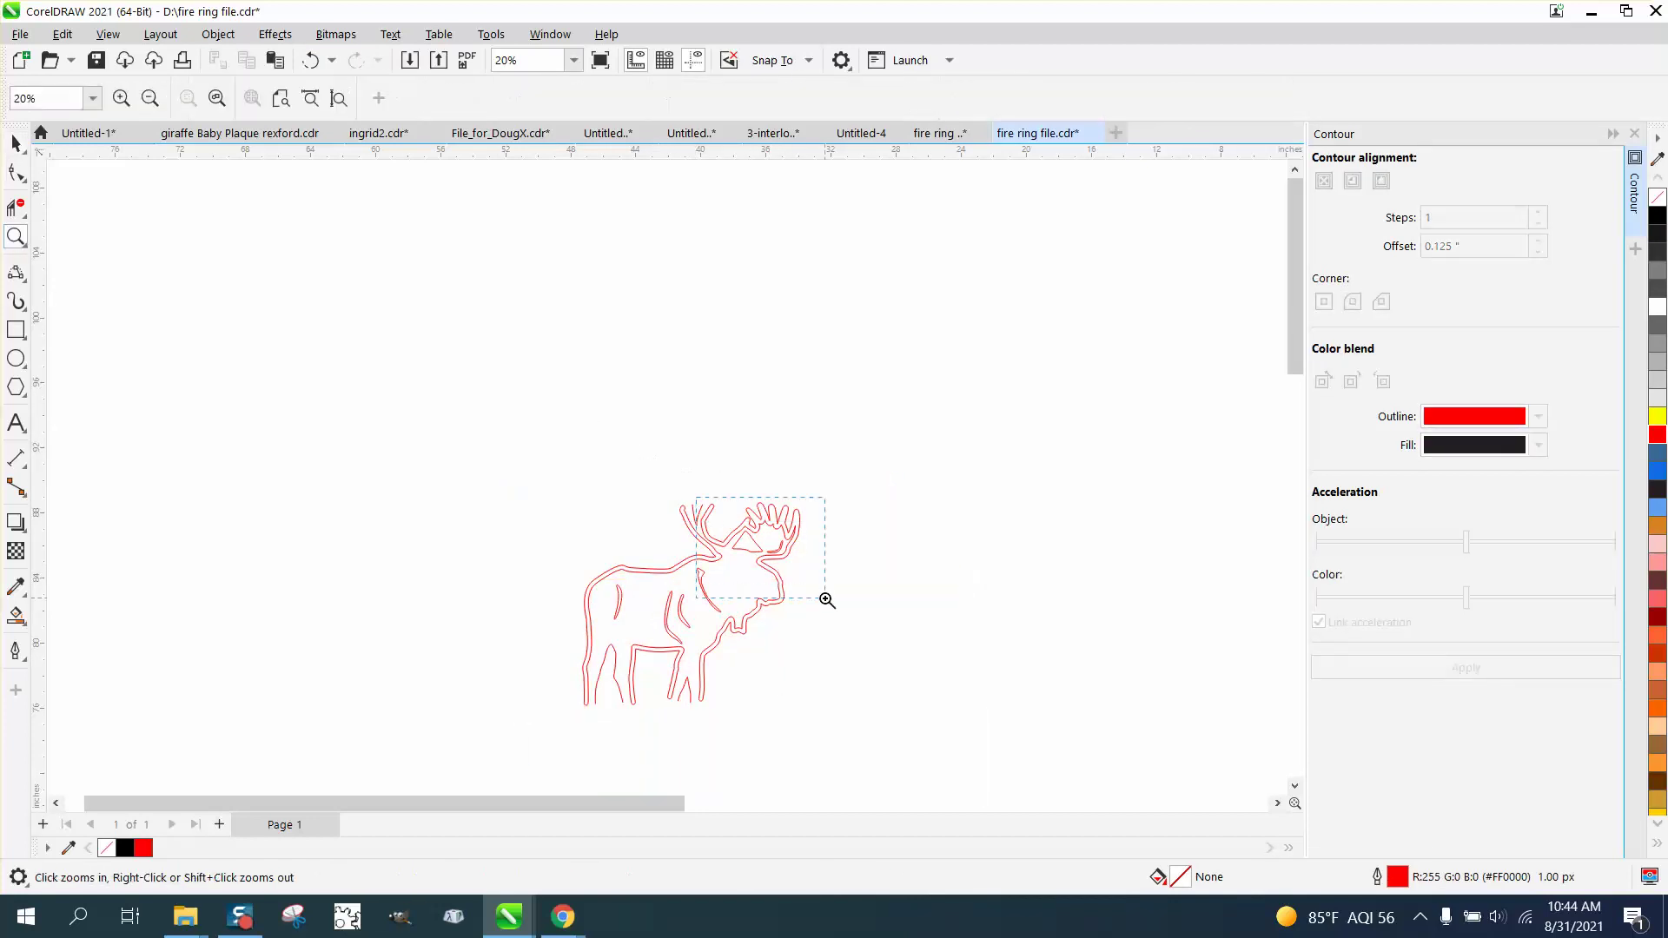
pyautogui.moveTo(689, 476); pyautogui.dragTo(828, 595)
pyautogui.click(15, 143)
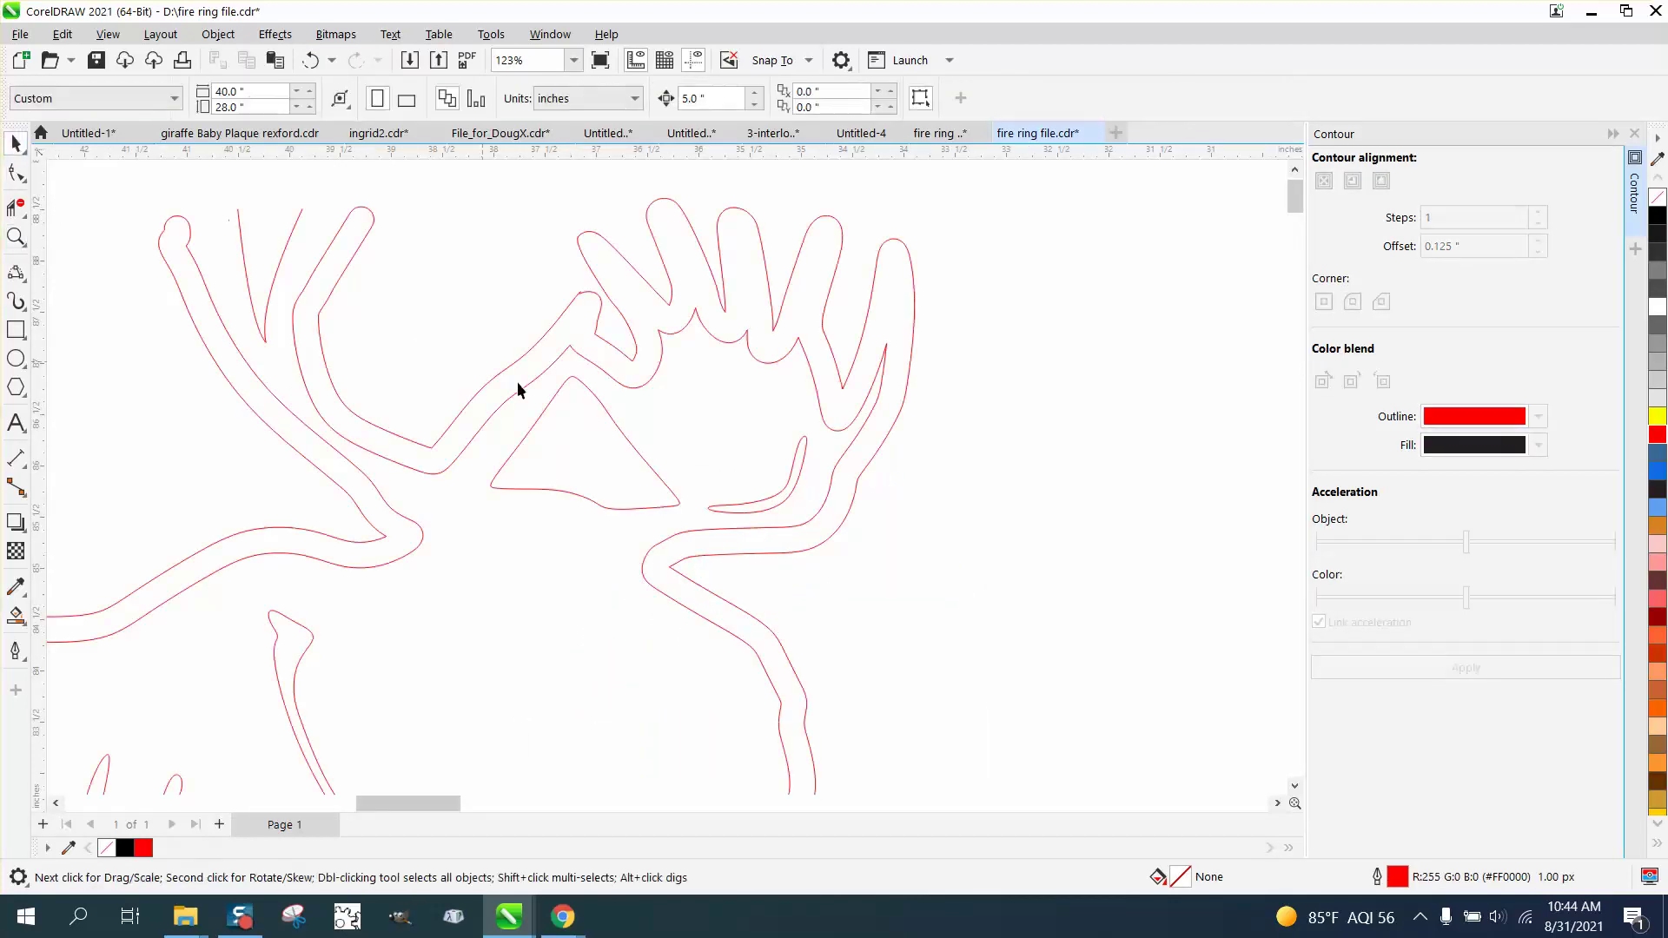
pyautogui.click(616, 431)
pyautogui.moveTo(685, 371); pyautogui.dragTo(622, 417)
pyautogui.moveTo(553, 465); pyautogui.dragTo(576, 448)
pyautogui.scroll(-6, 711, 440)
# Group the moose's 15 parts with Ctrl+G and move it into the lower plaque beside the deer and trees.
pyautogui.moveTo(398, 353); pyautogui.dragTo(852, 674)
pyautogui.hotkey('ctrl', 'g')
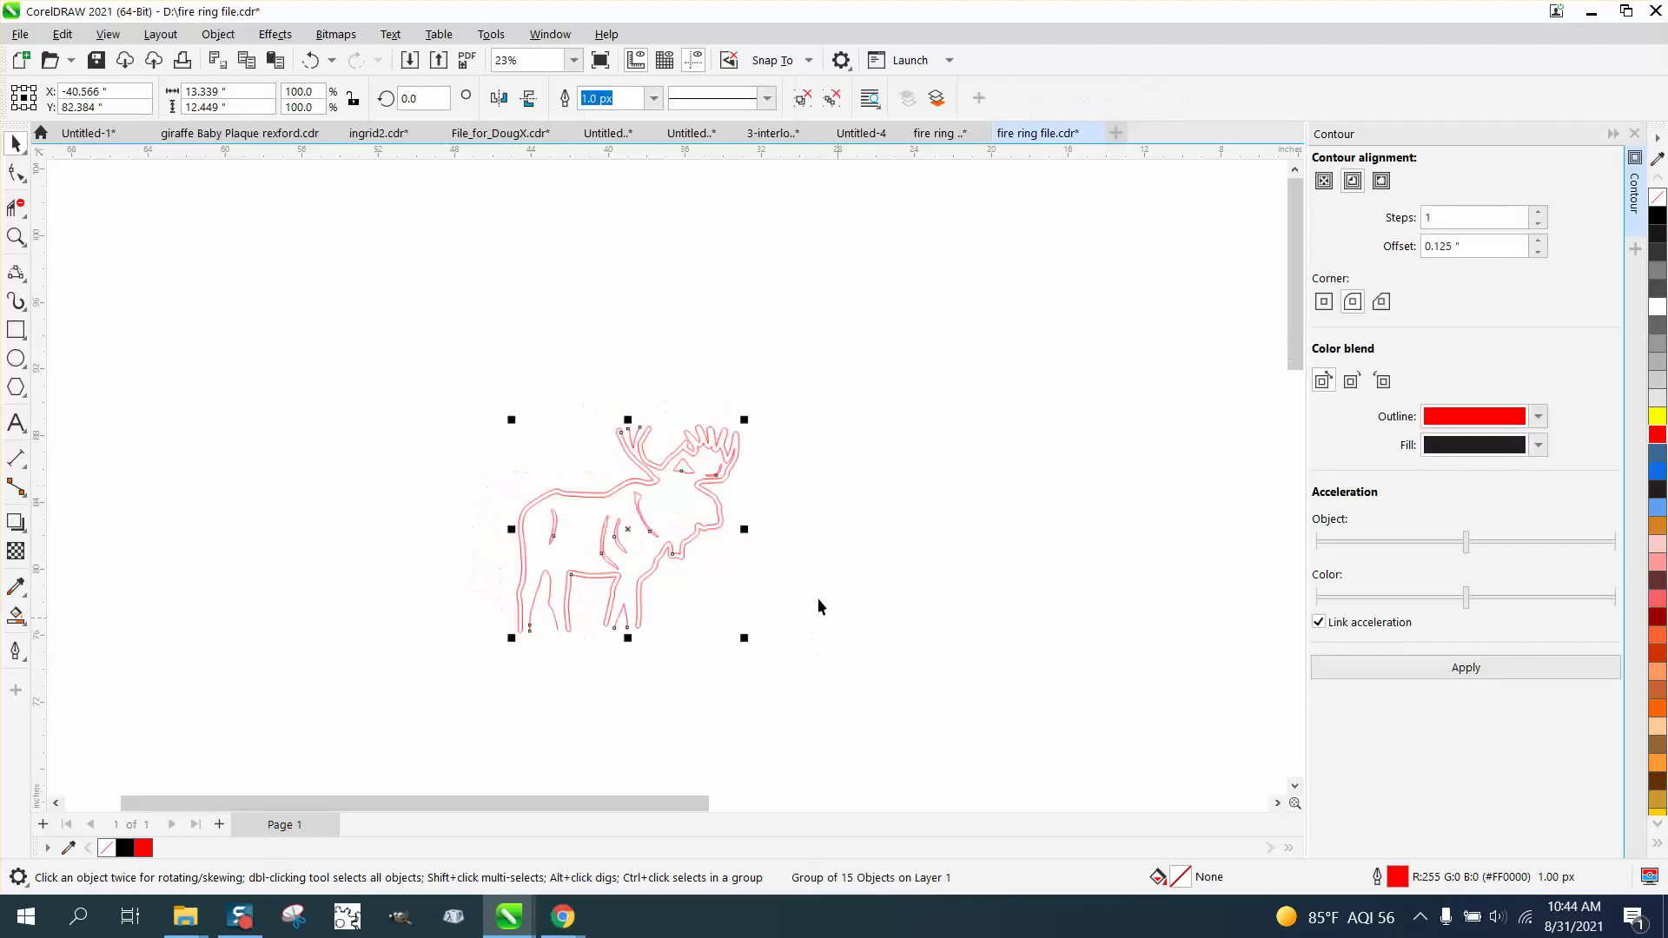
pyautogui.scroll(-5, 745, 383)
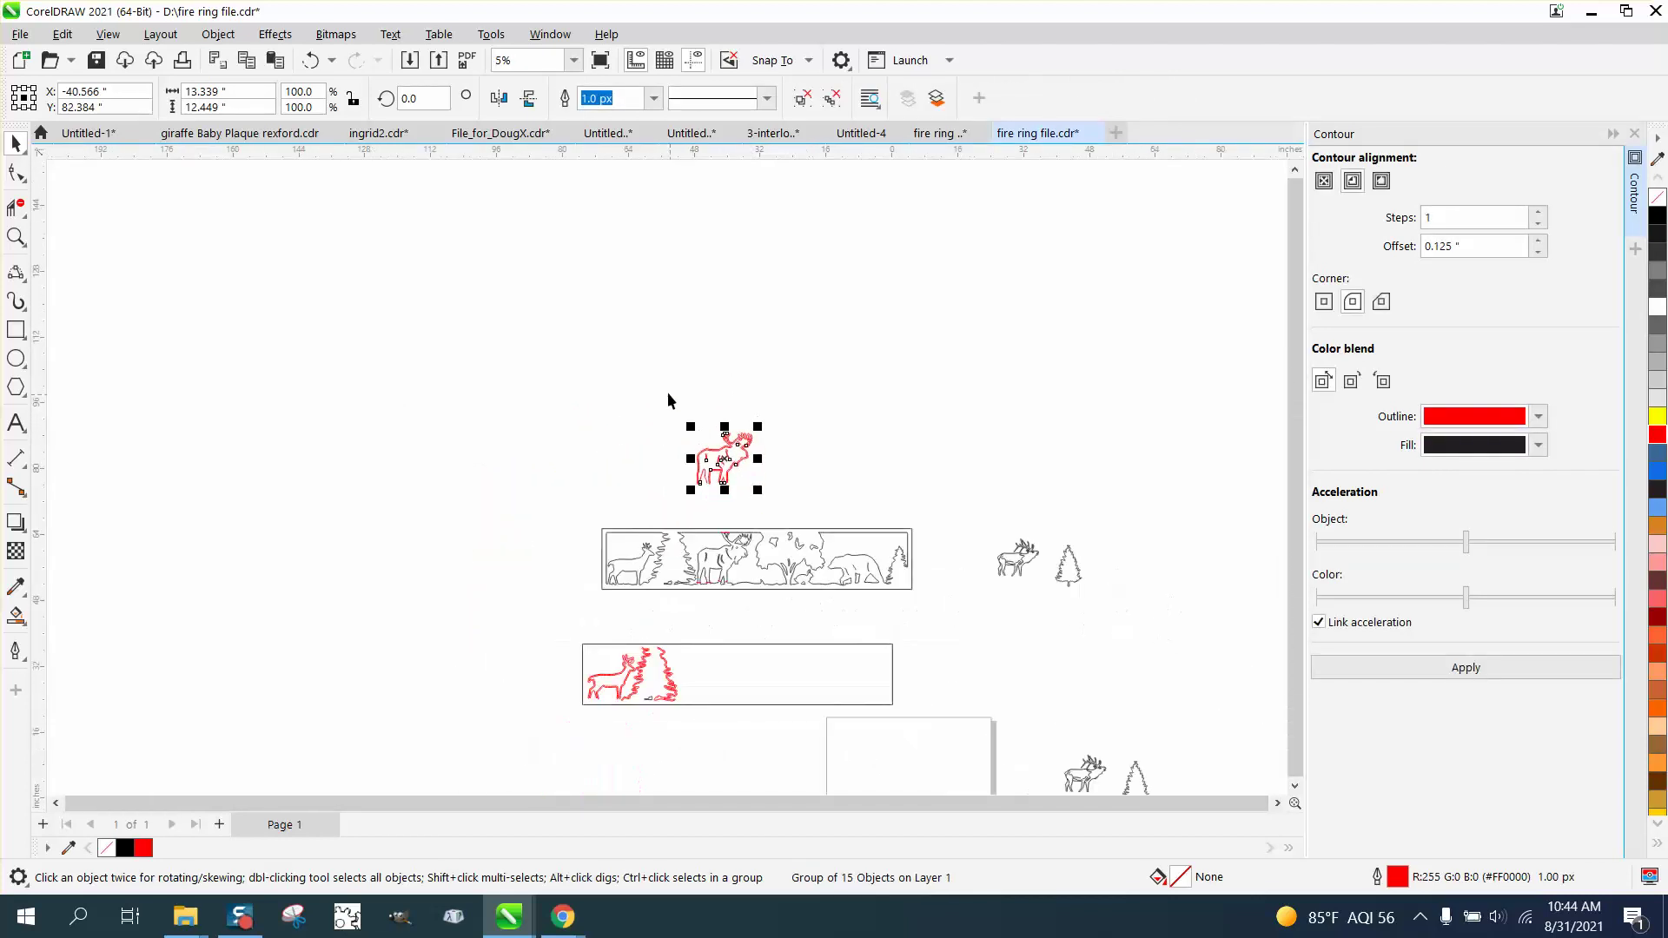
pyautogui.moveTo(664, 401); pyautogui.dragTo(717, 682)
pyautogui.click(16, 237)
pyautogui.moveTo(843, 576); pyautogui.dragTo(932, 601)
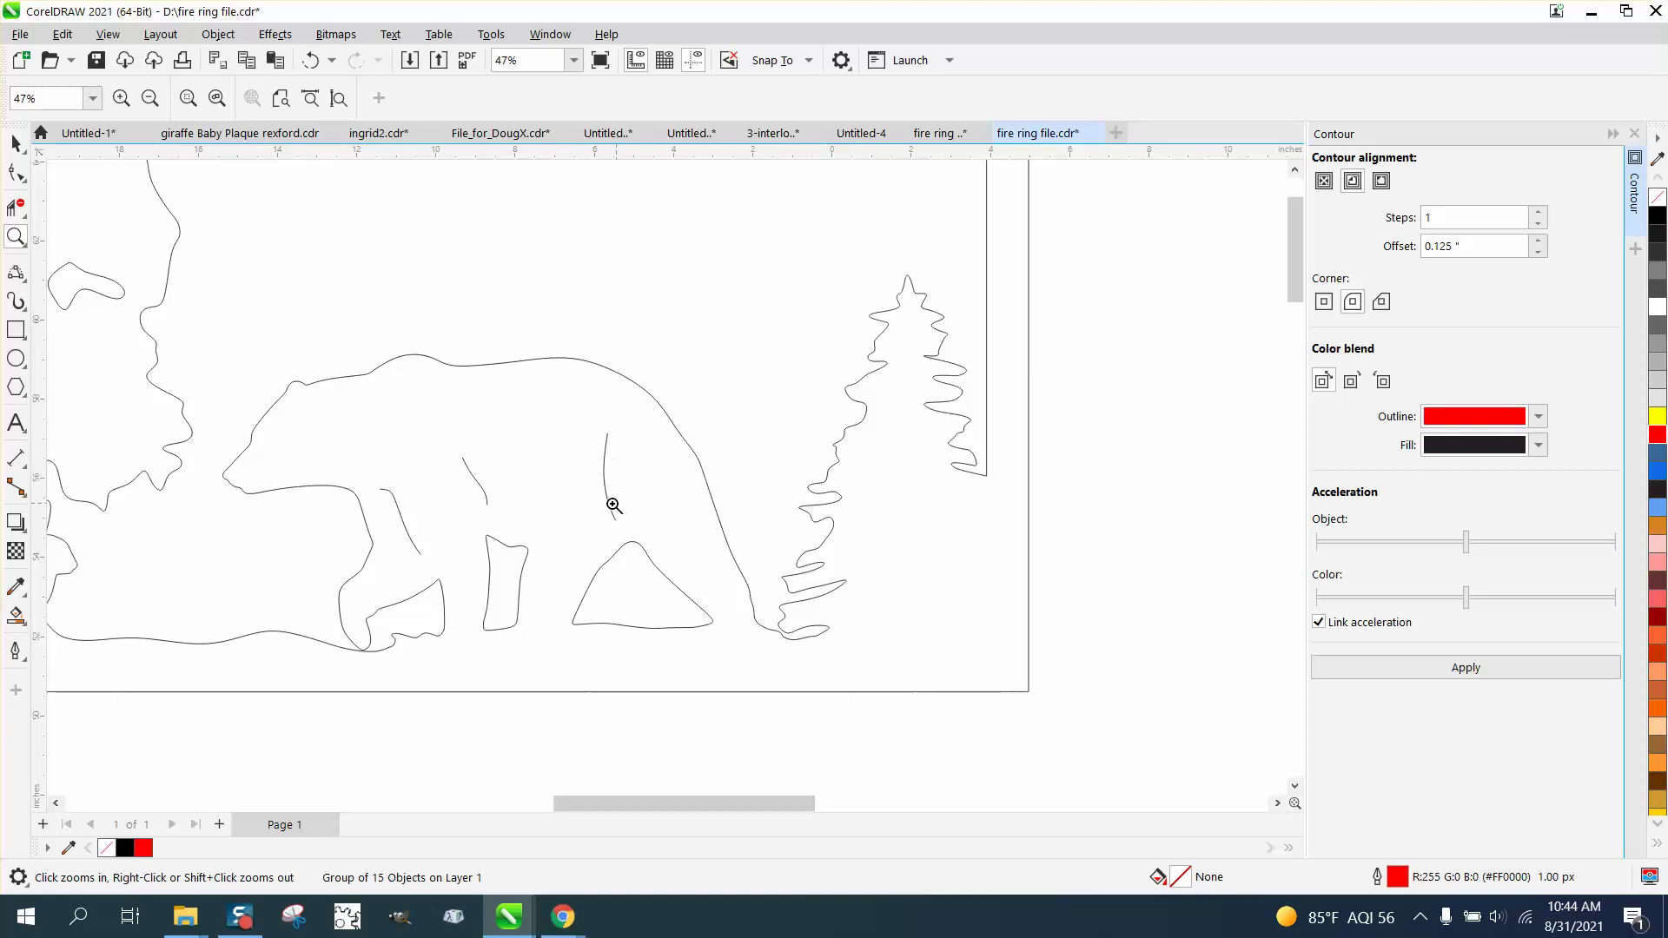
pyautogui.scroll(-1, 757, 495)
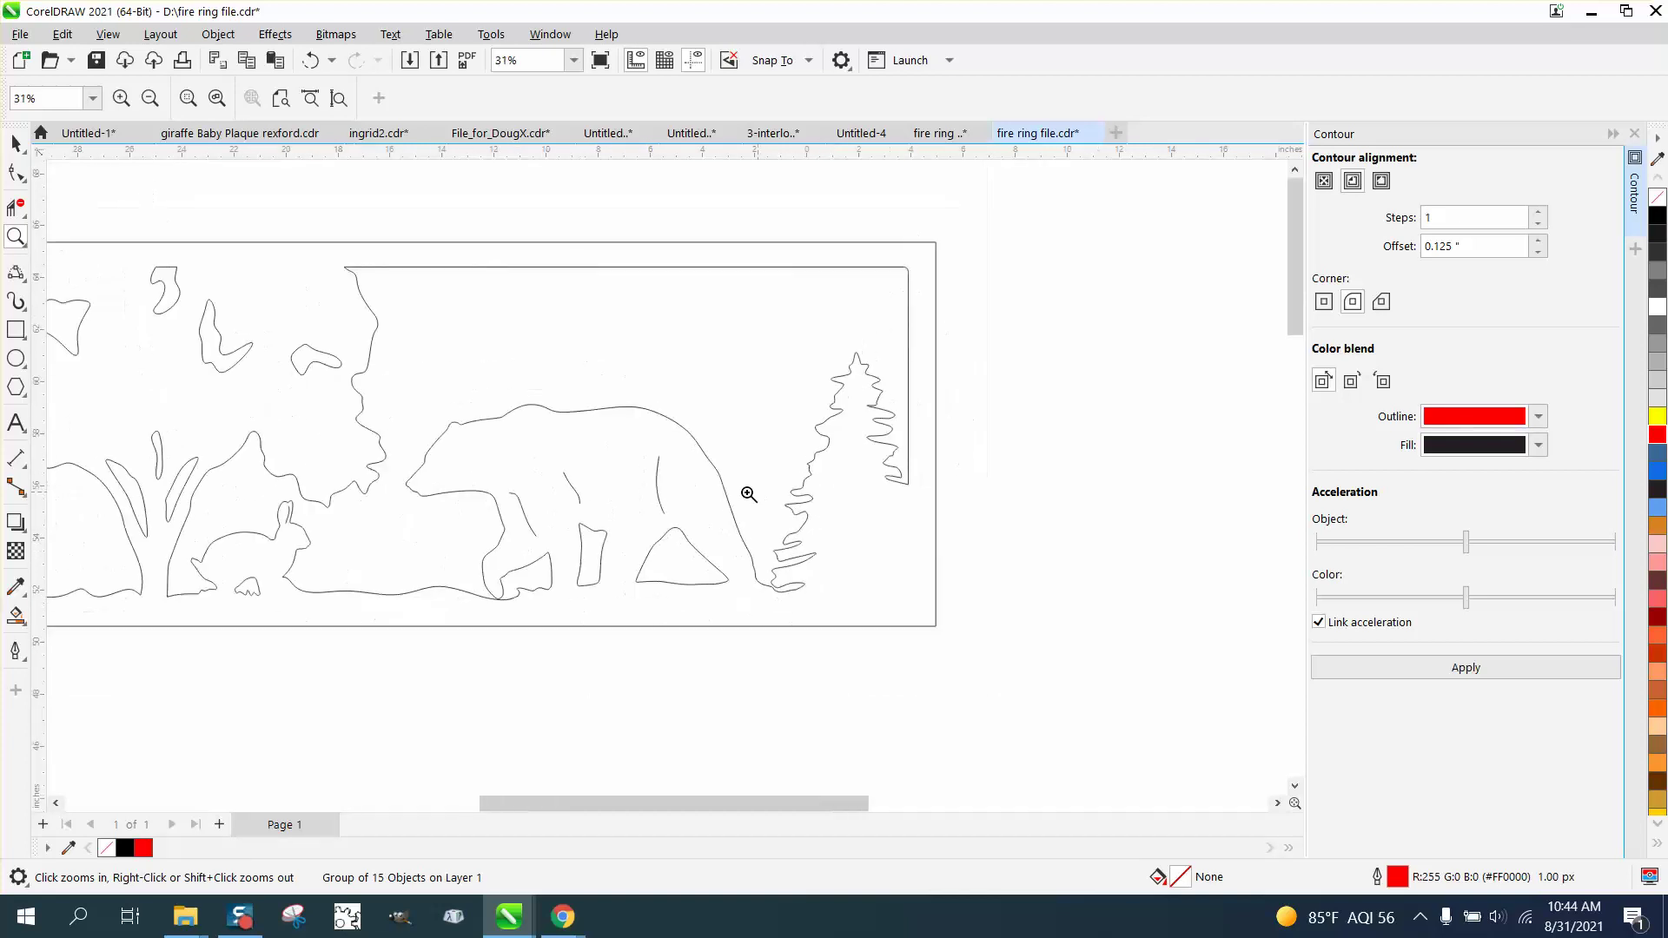
pyautogui.scroll(-1, 326, 469)
pyautogui.scroll(-1, 324, 467)
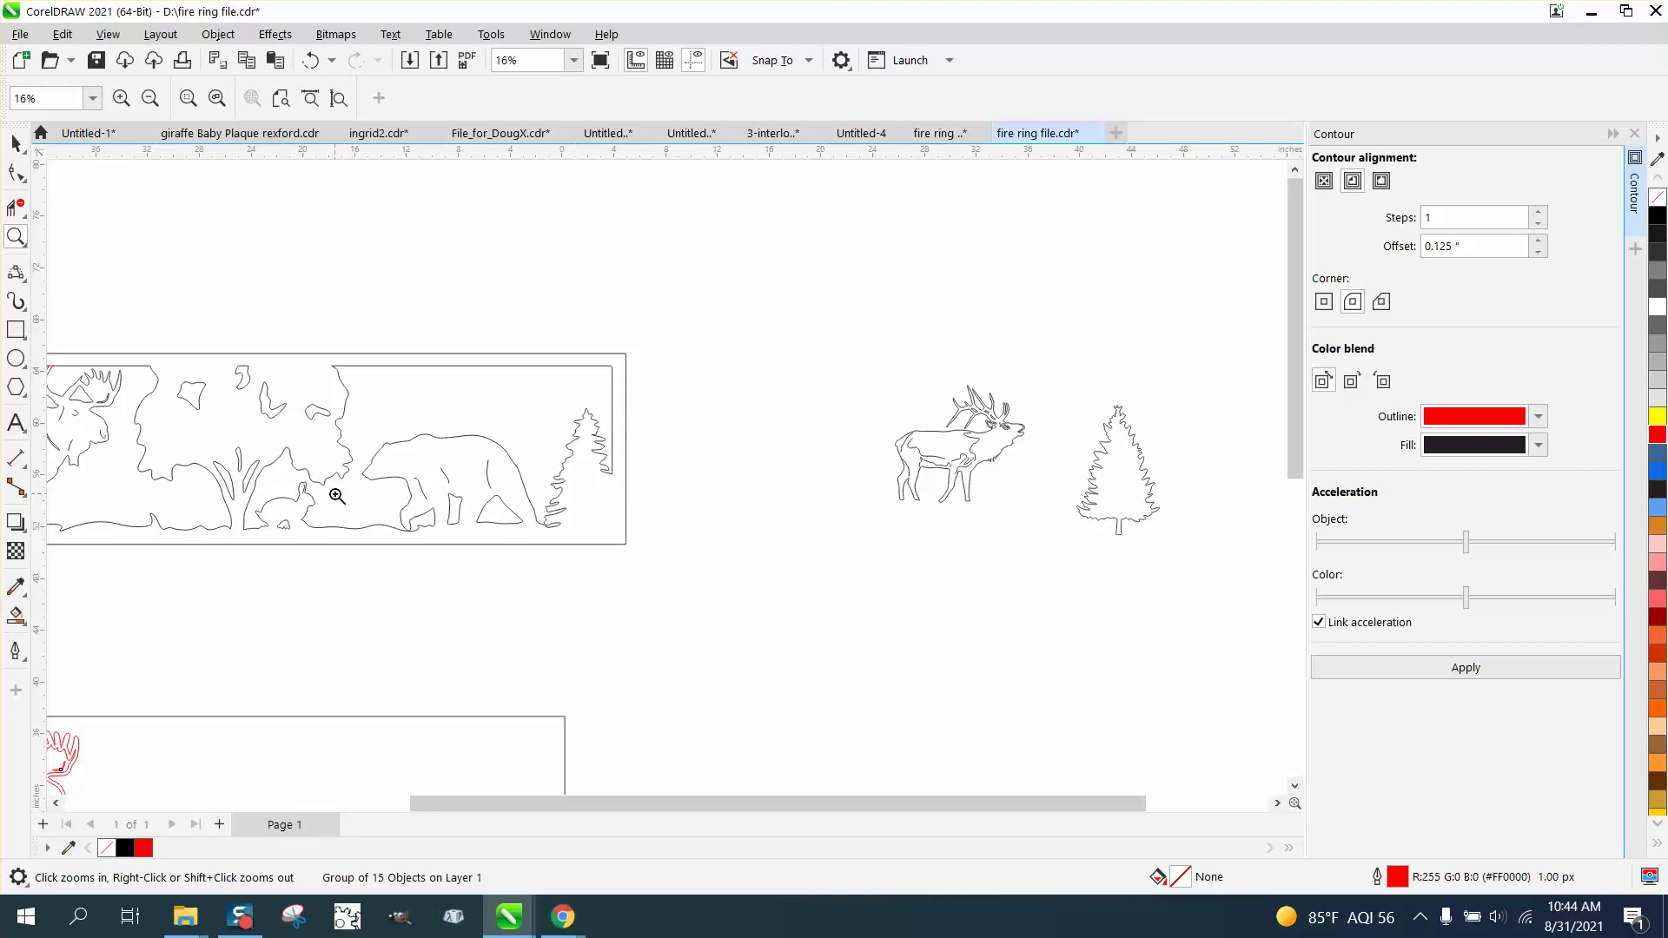
pyautogui.scroll(-3, 289, 499)
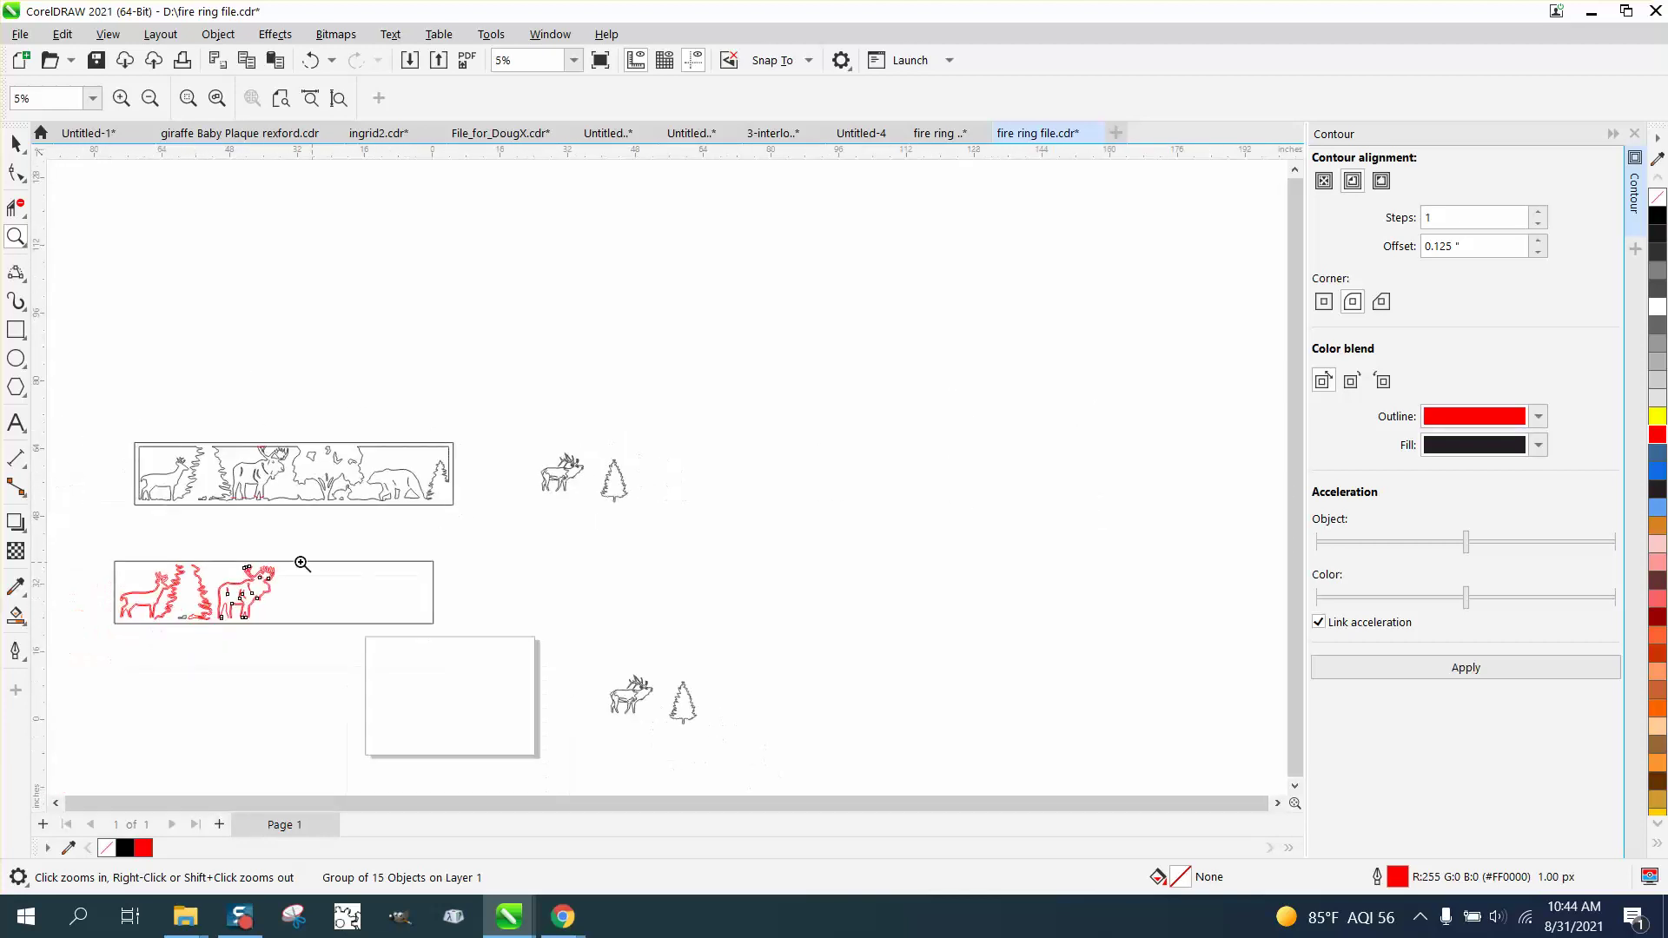
pyautogui.moveTo(92, 545); pyautogui.dragTo(560, 662)
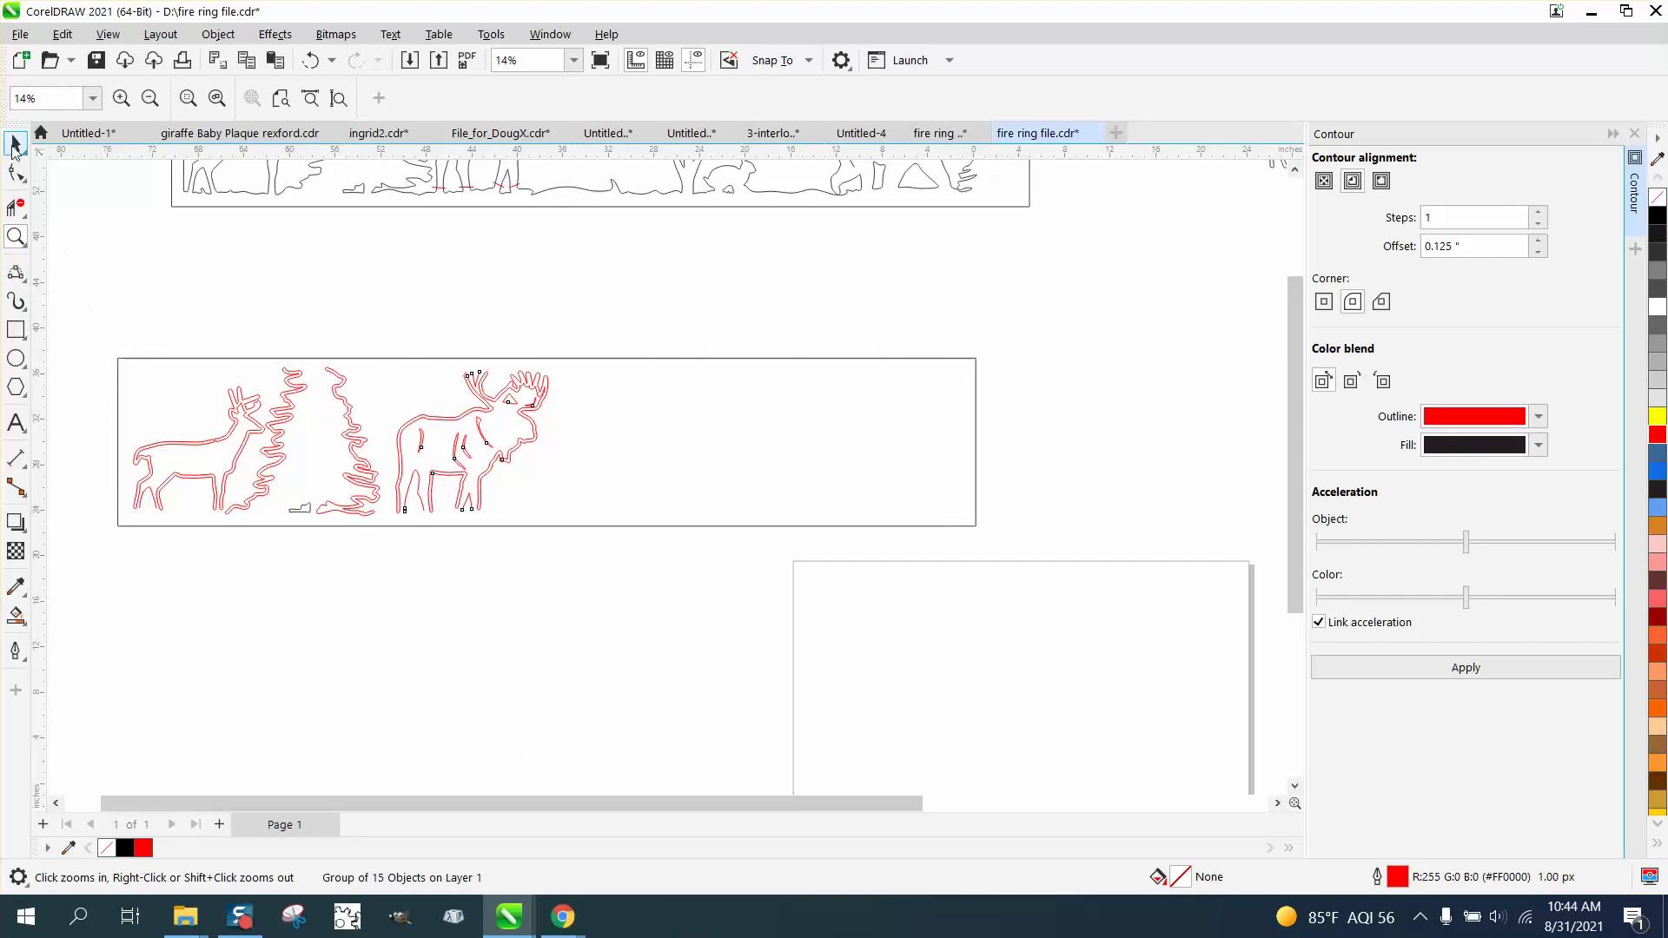
pyautogui.click(14, 144)
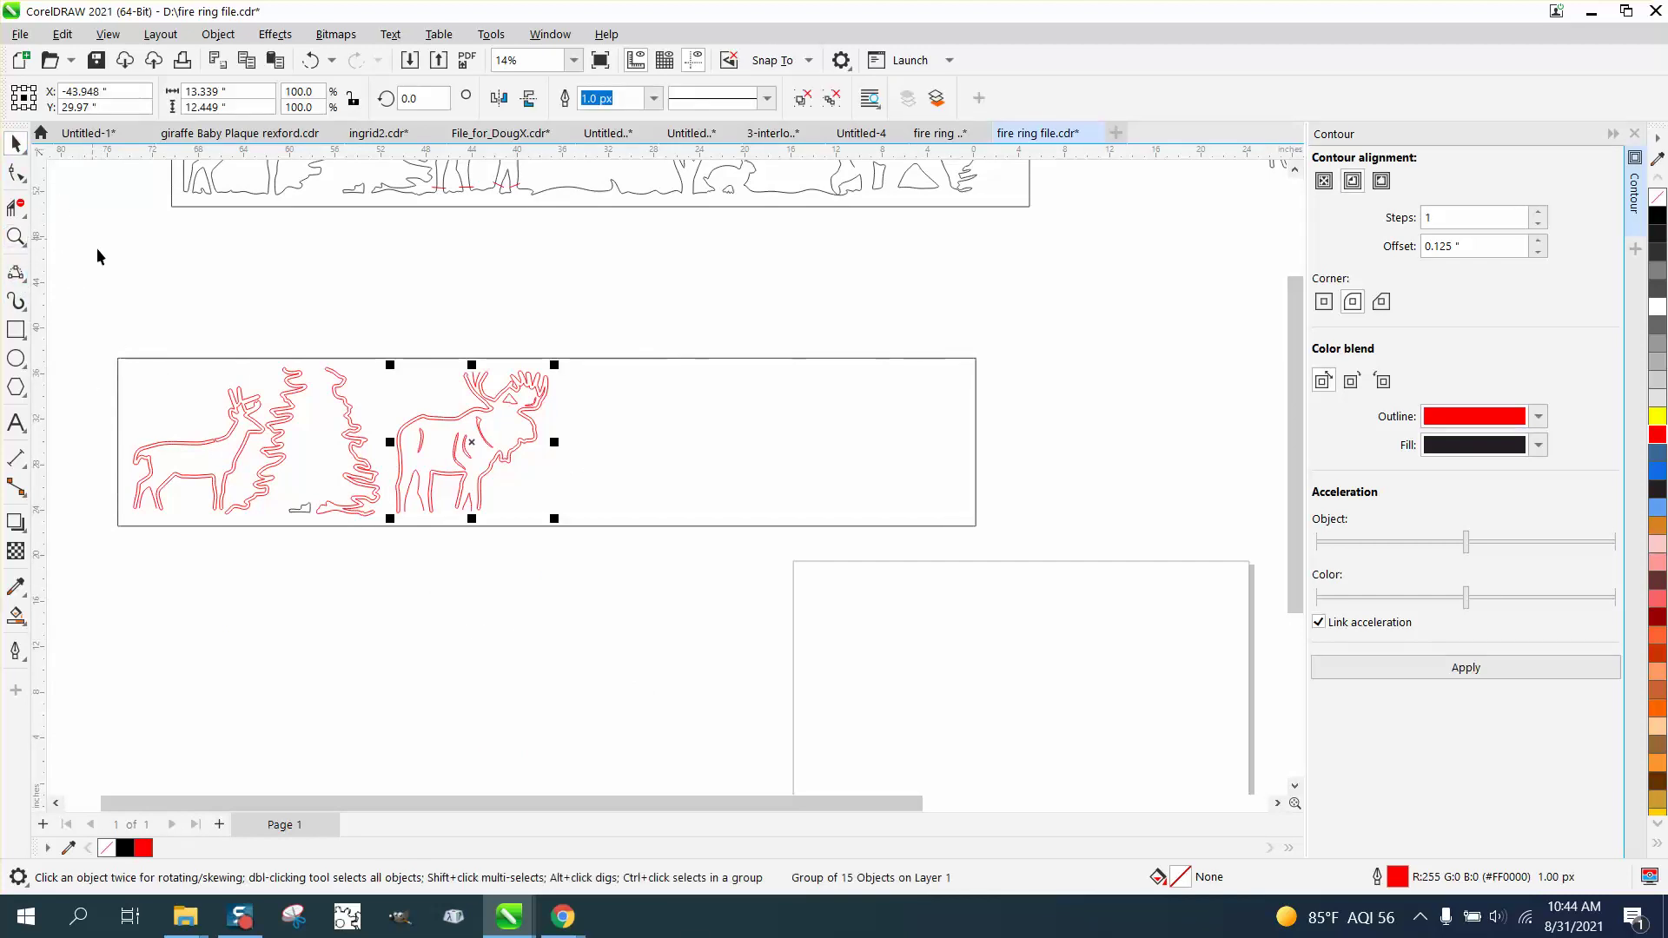
pyautogui.click(163, 357)
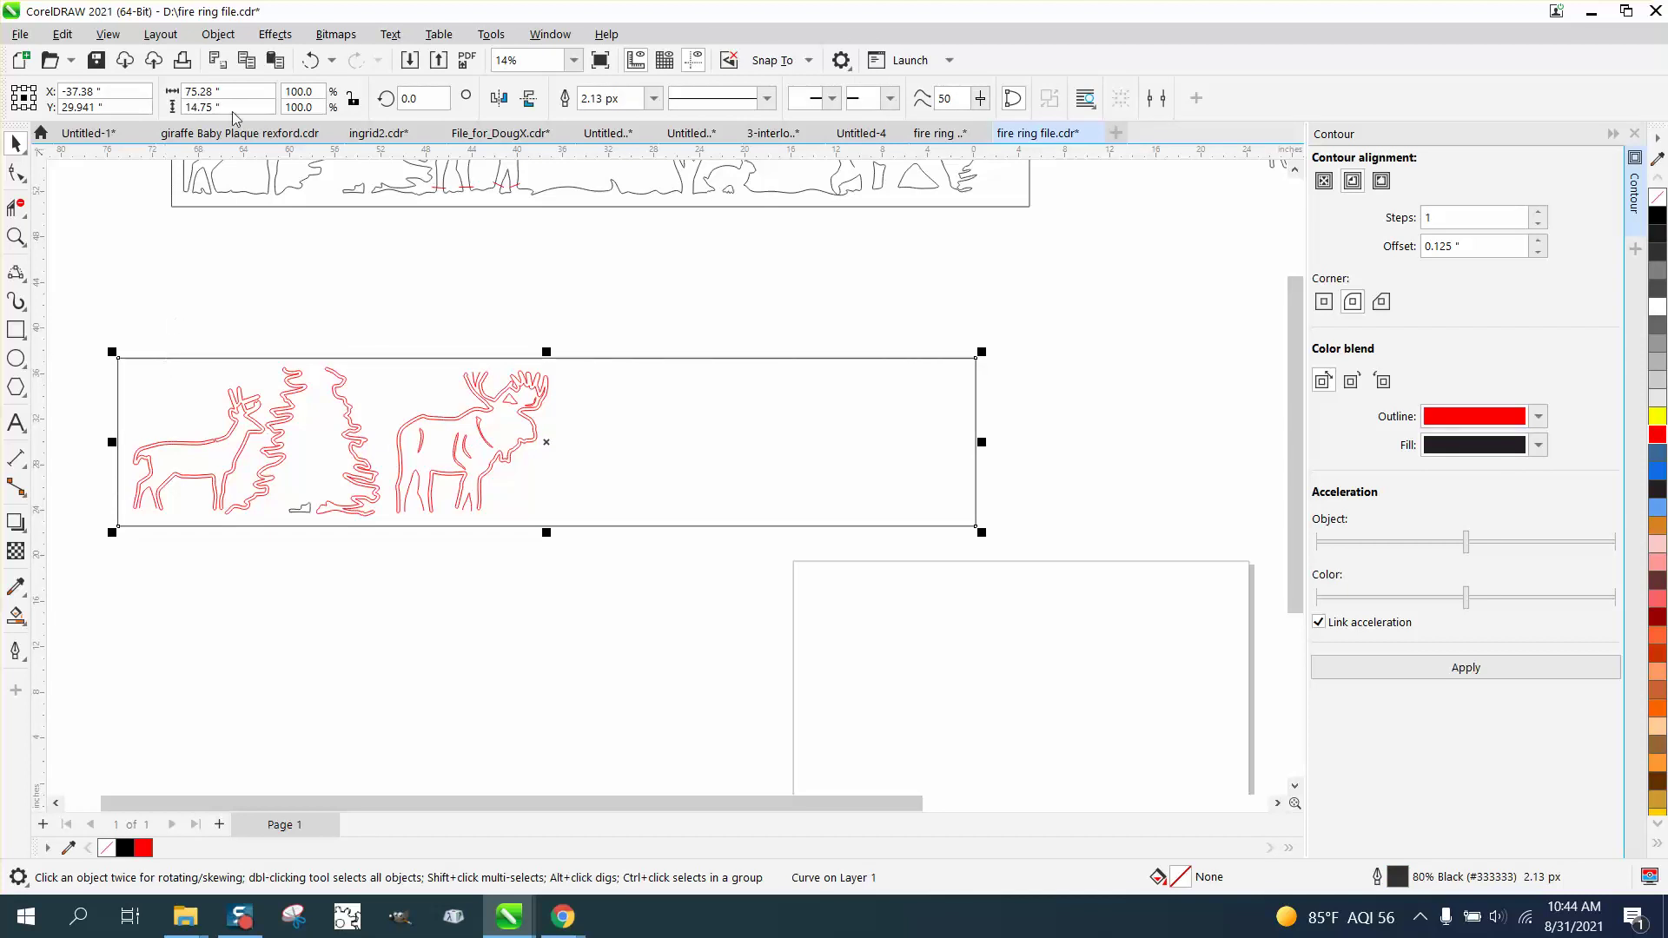
# Apply a 1.0" inside contour to the lower plaque's frame and zoom in to inspect it.
pyautogui.click(274, 34)
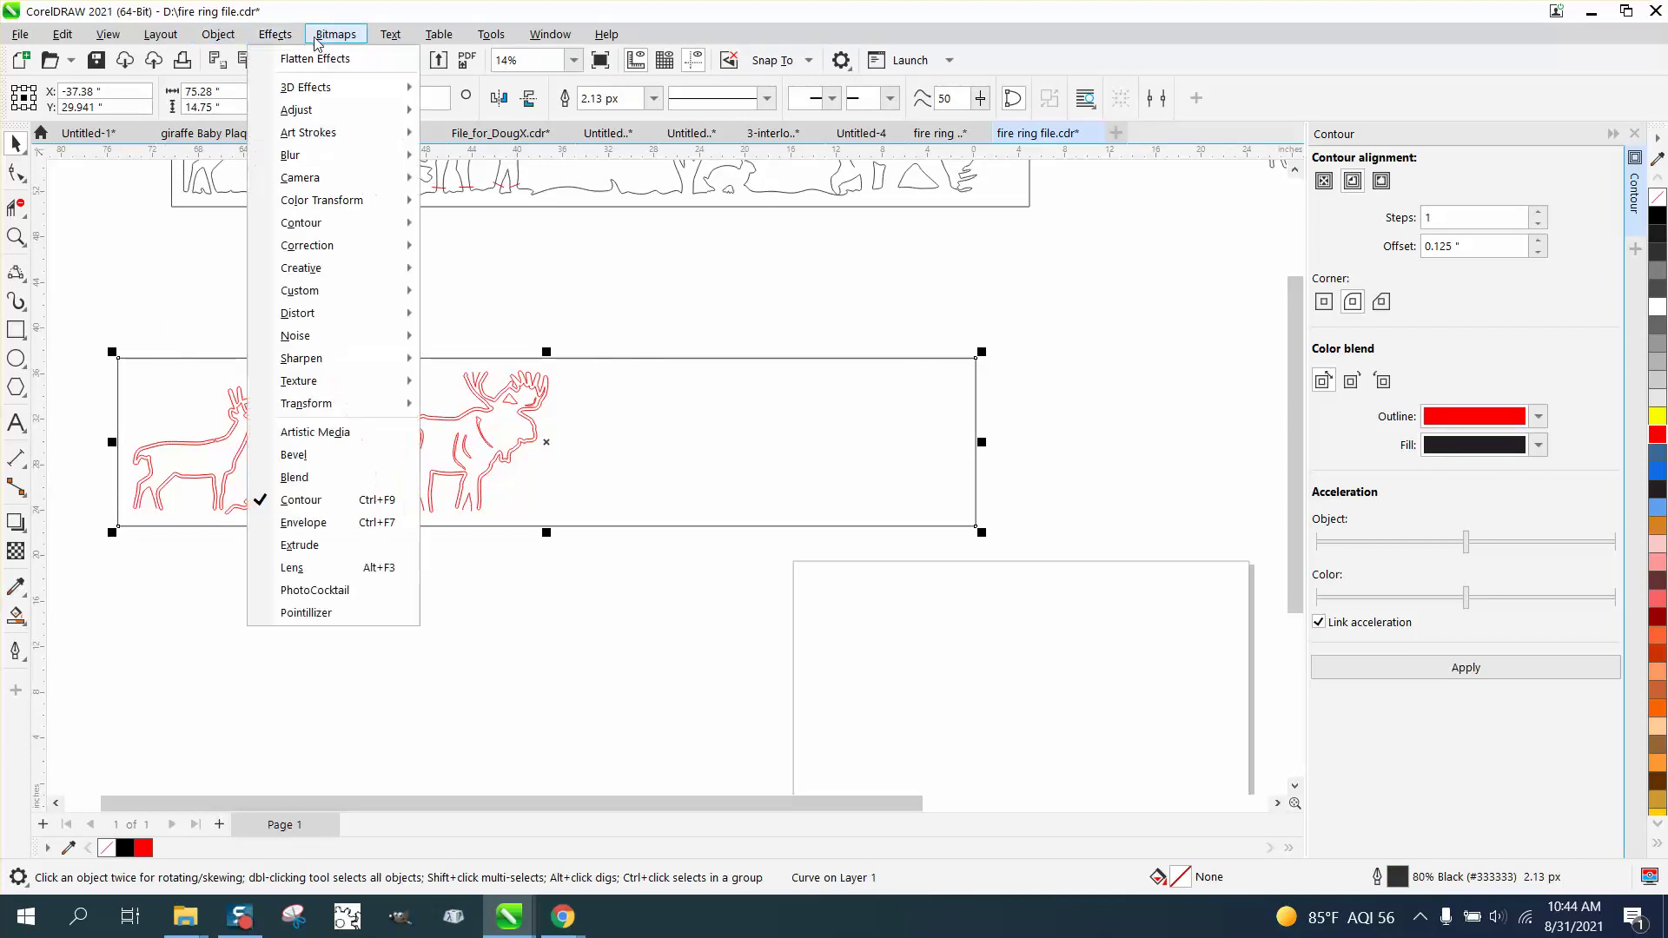
pyautogui.moveTo(335, 34)
pyautogui.click(1206, 287)
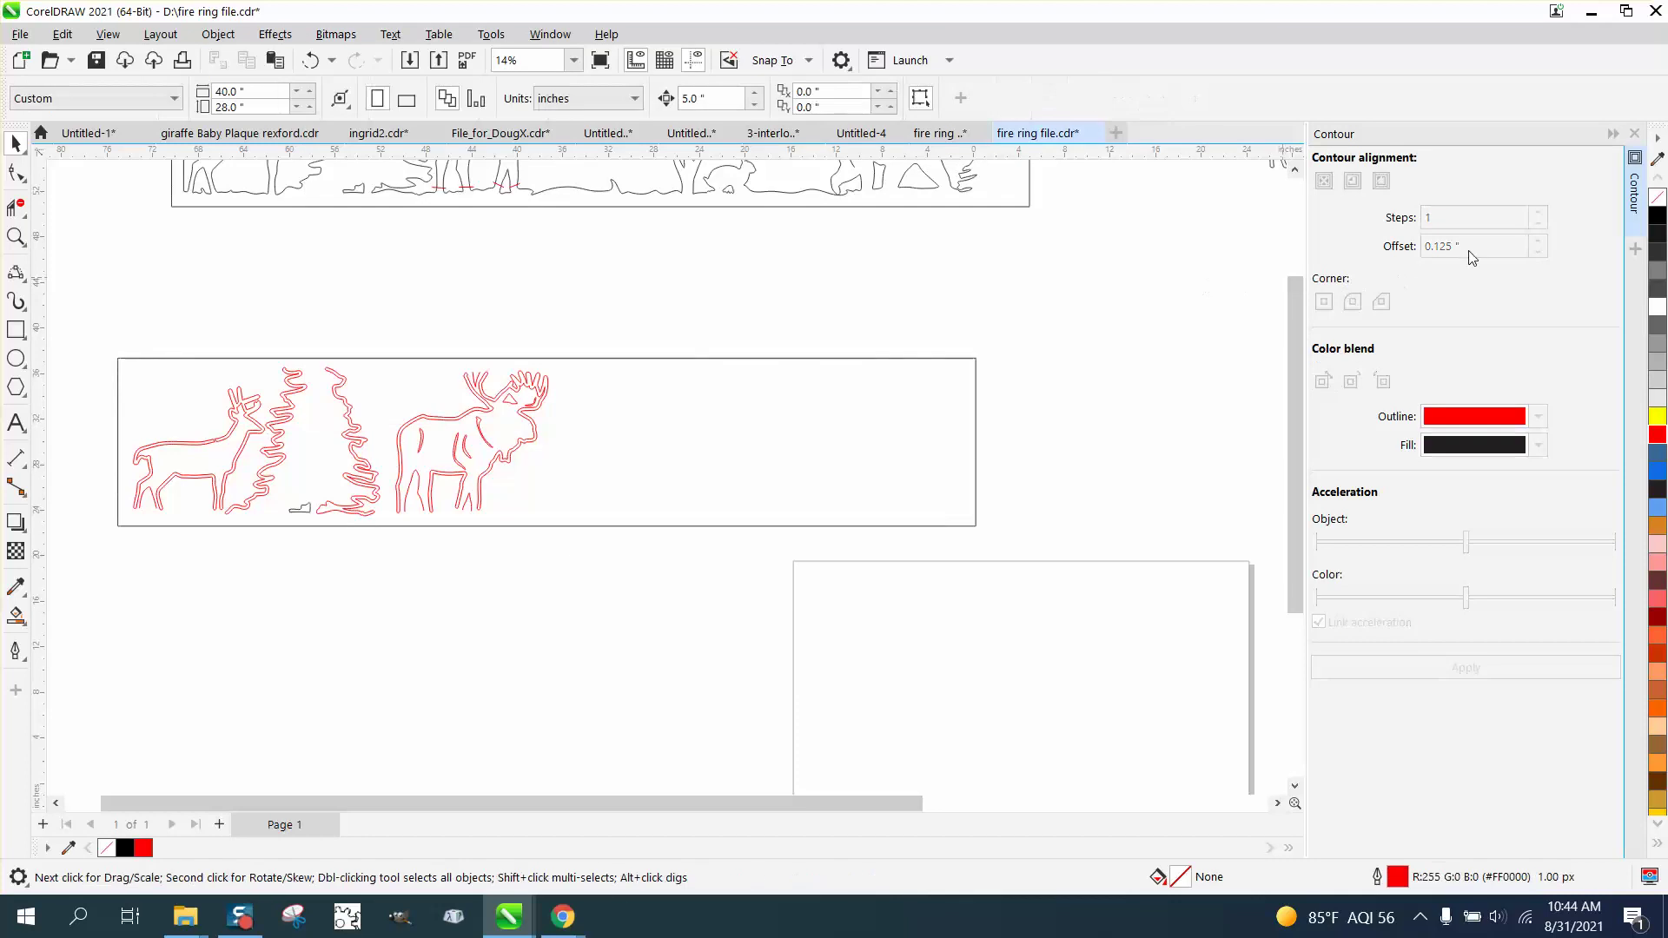
pyautogui.click(491, 359)
pyautogui.moveTo(1463, 252); pyautogui.dragTo(1404, 257)
pyautogui.write('1')
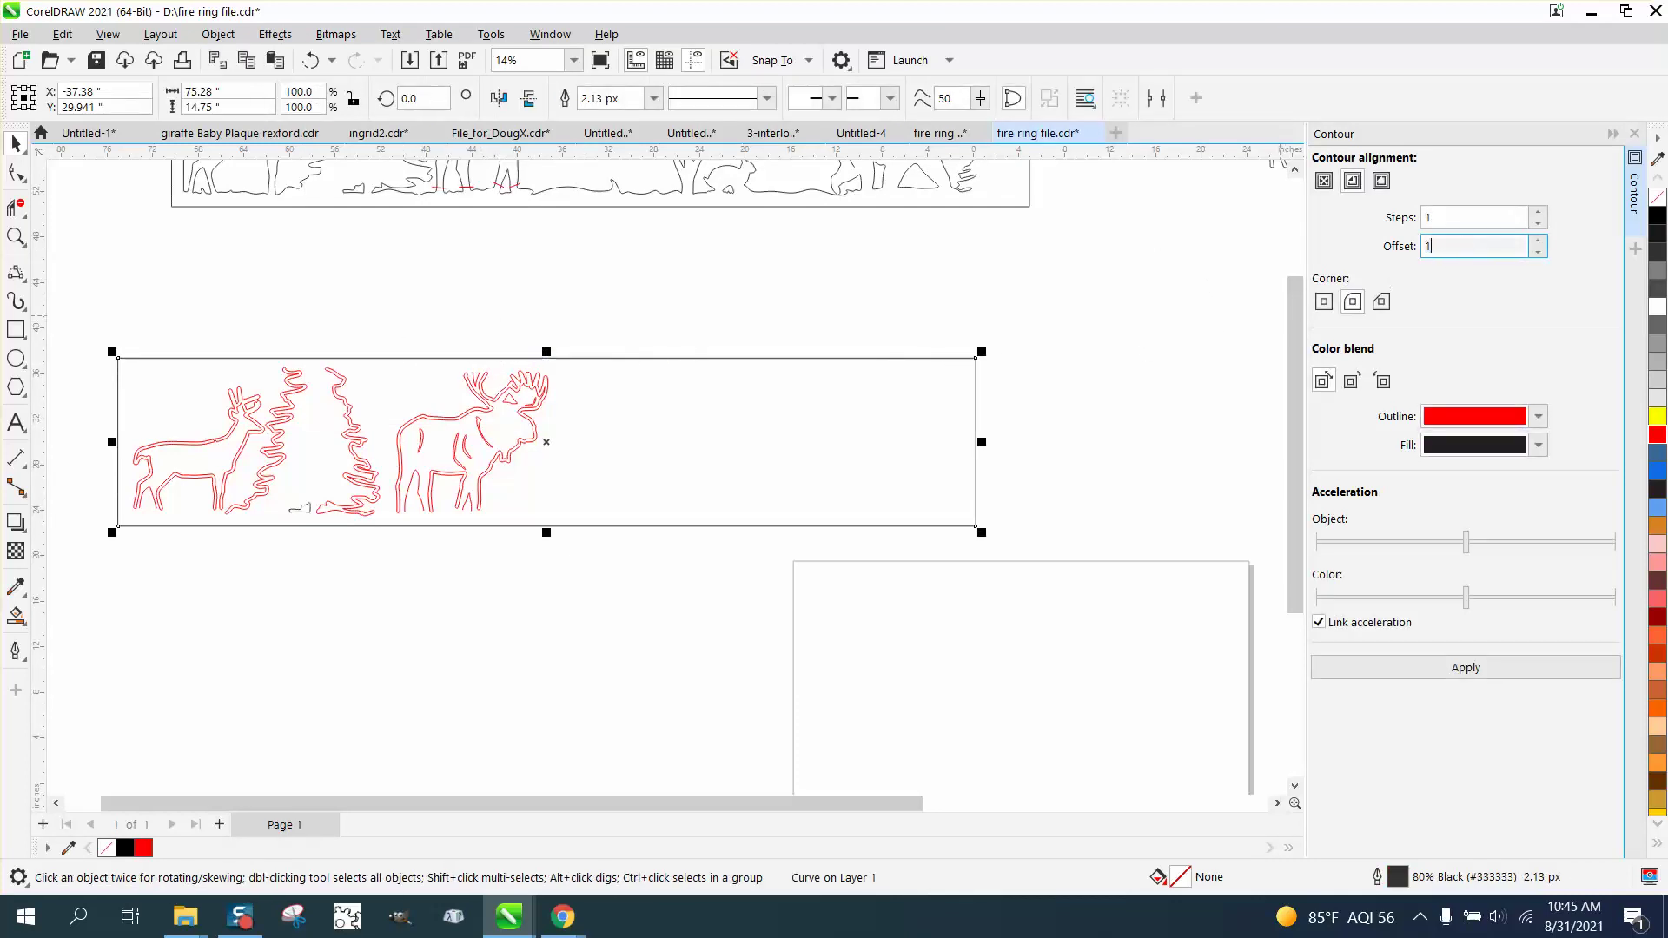
pyautogui.click(1353, 186)
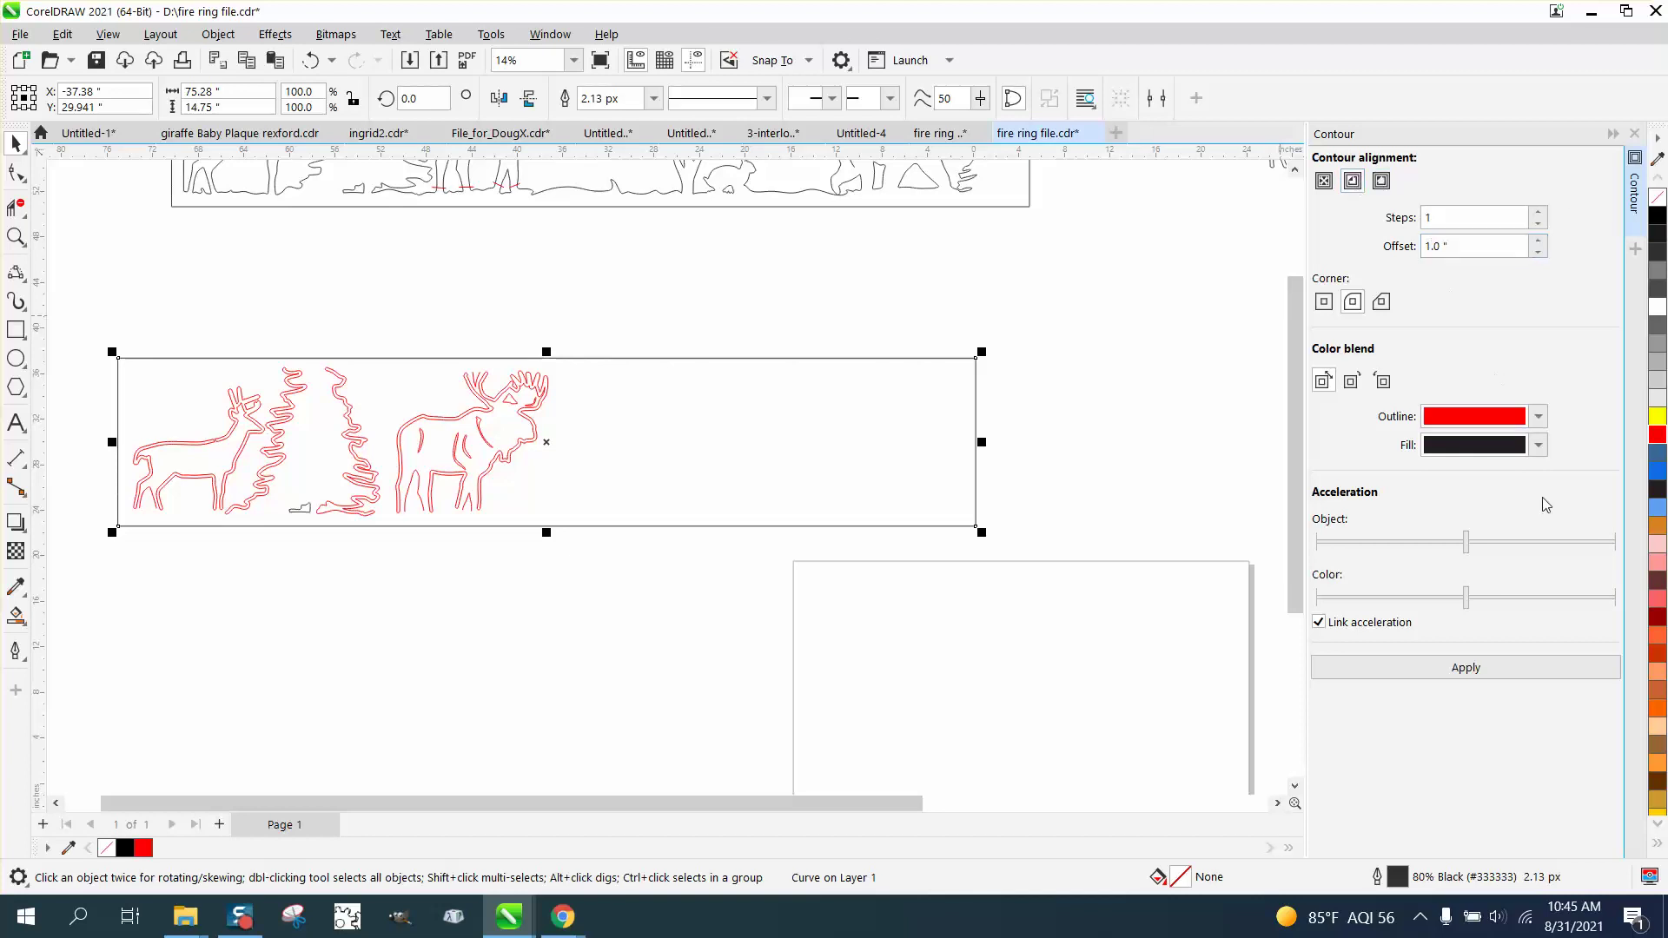
pyautogui.click(1503, 669)
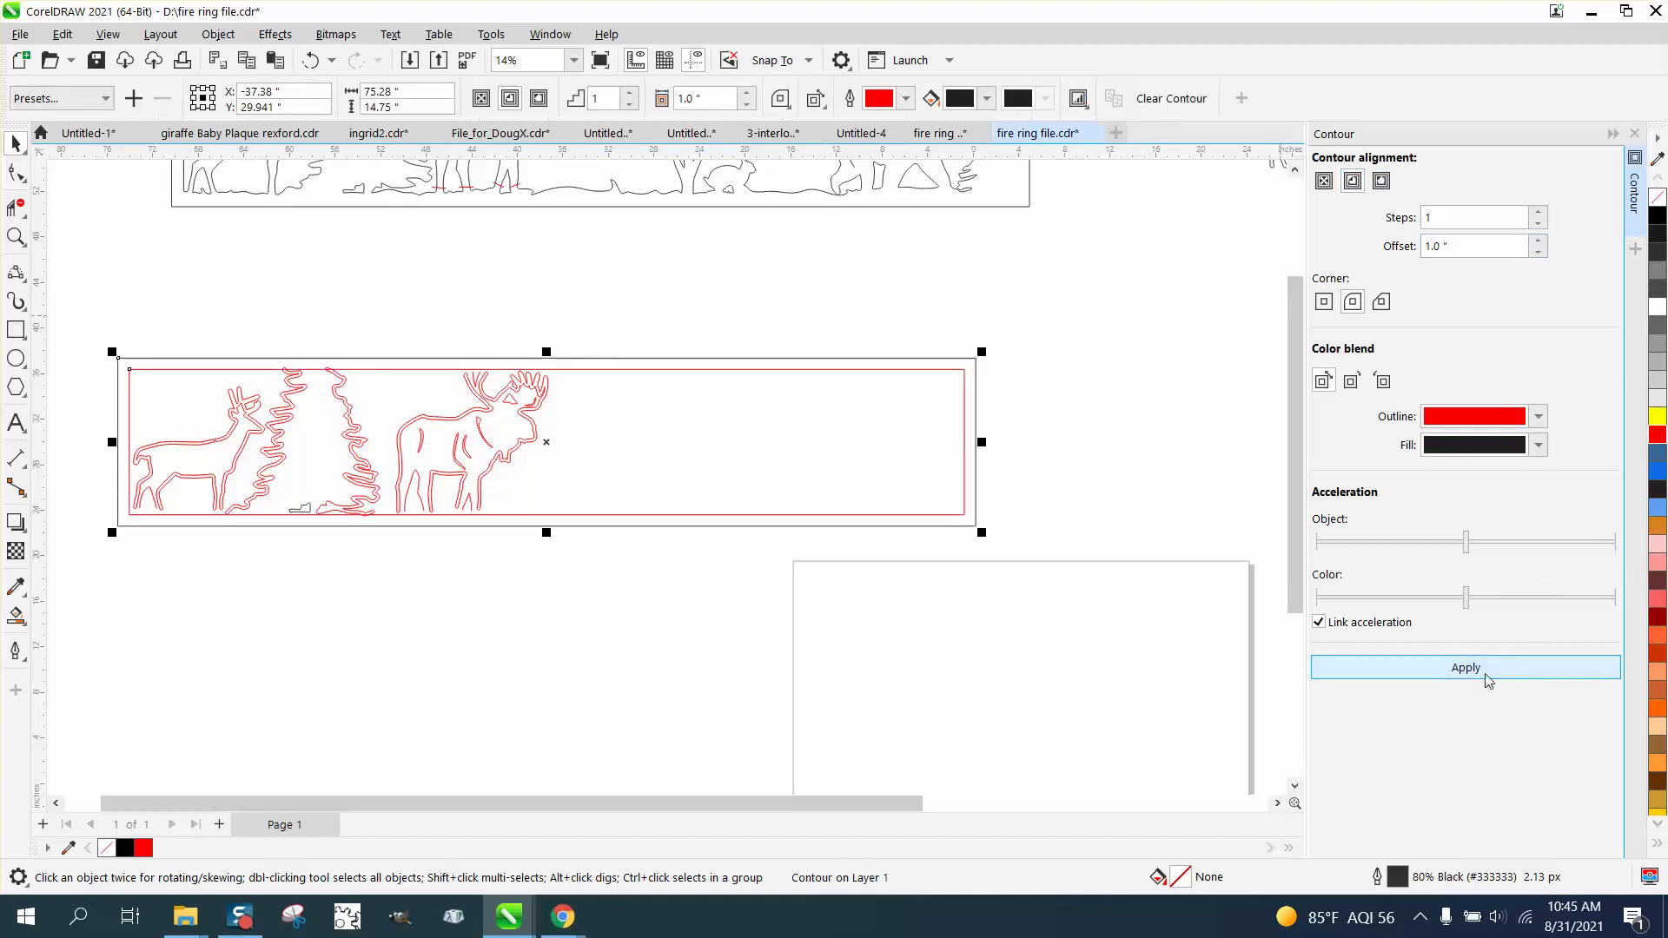
pyautogui.click(15, 237)
pyautogui.moveTo(228, 356); pyautogui.dragTo(613, 597)
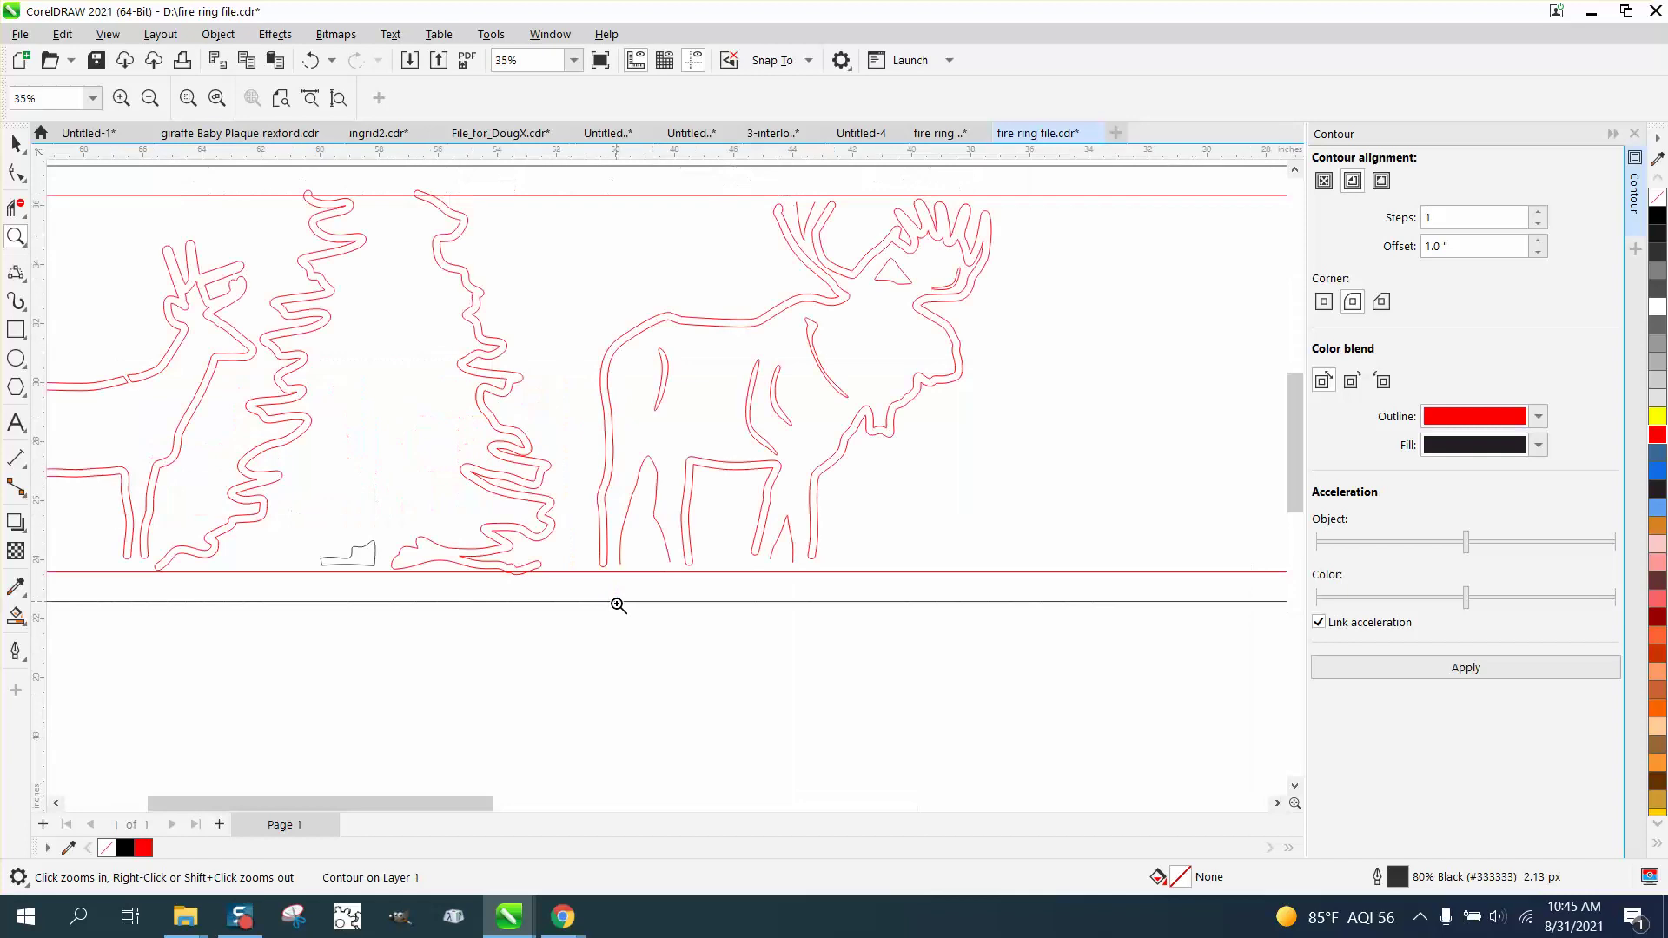
# Shorten both tree outlines from top and bottom to 11.723" tall.
pyautogui.rightClick(546, 578)
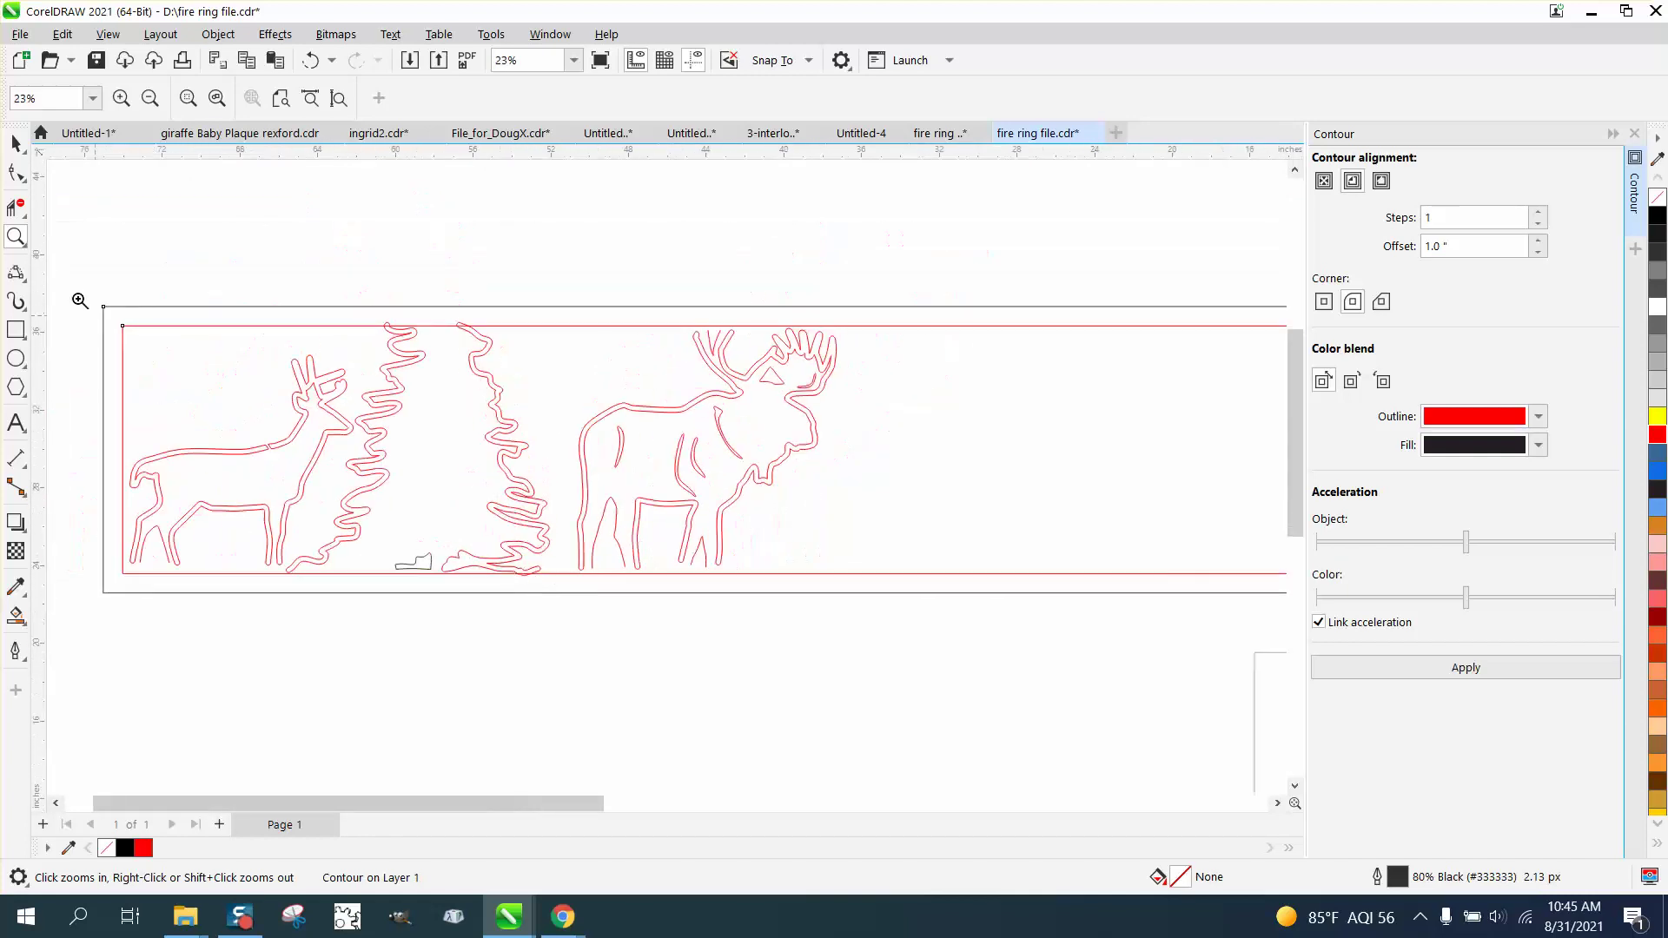
pyautogui.click(15, 144)
pyautogui.click(483, 288)
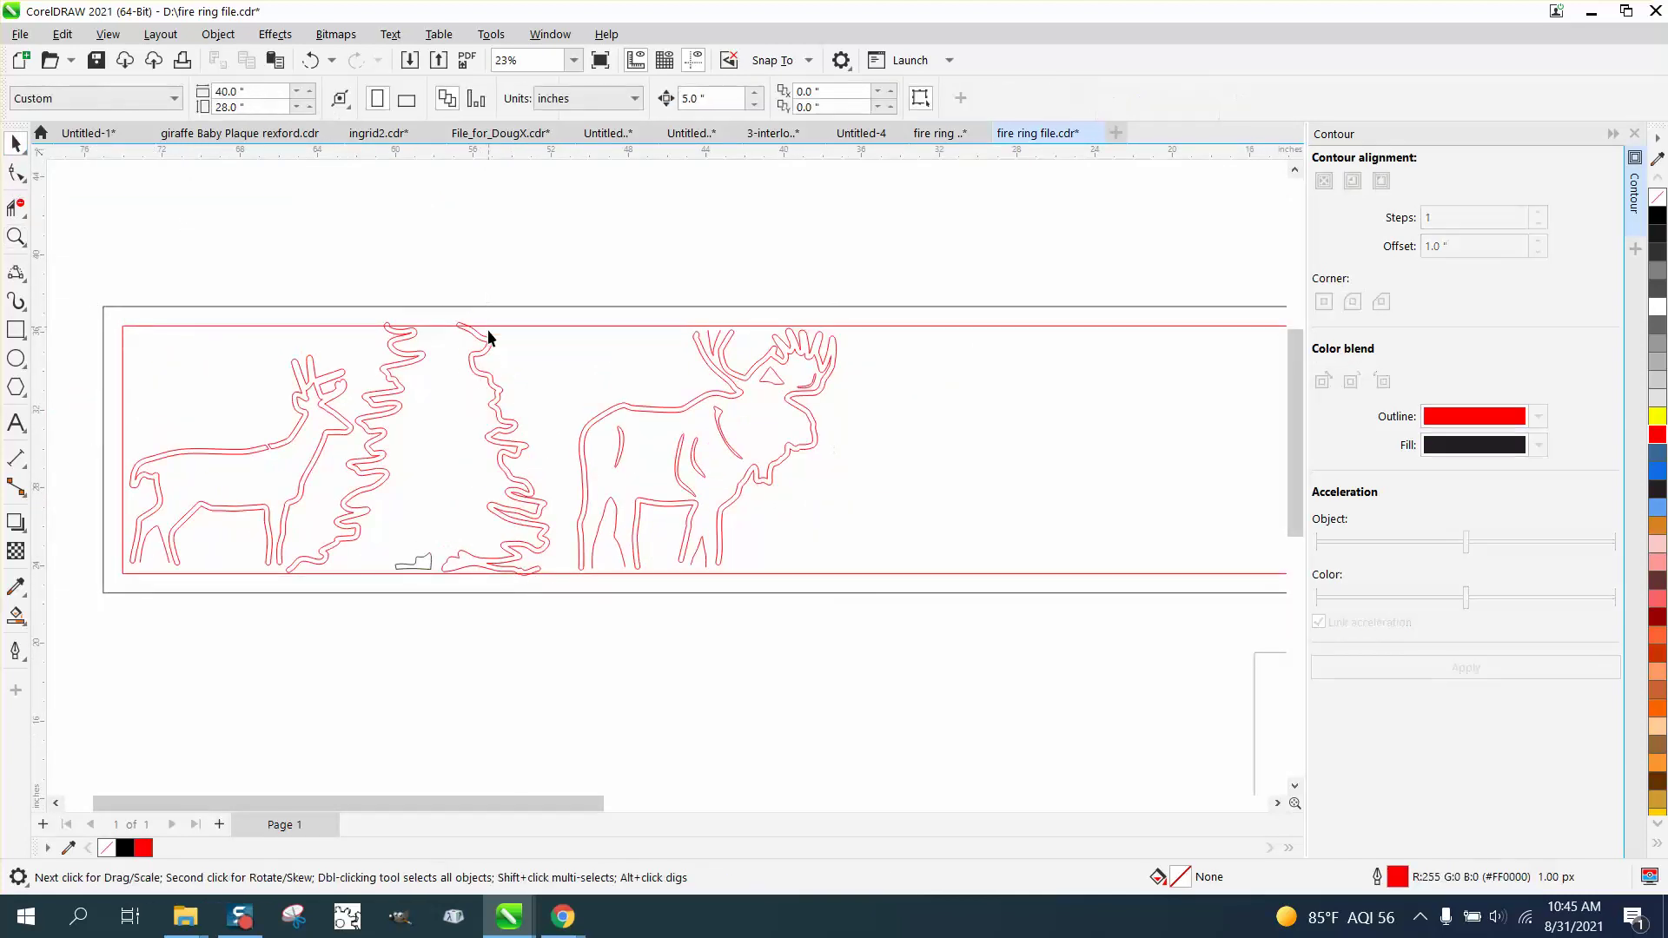
pyautogui.click(487, 343)
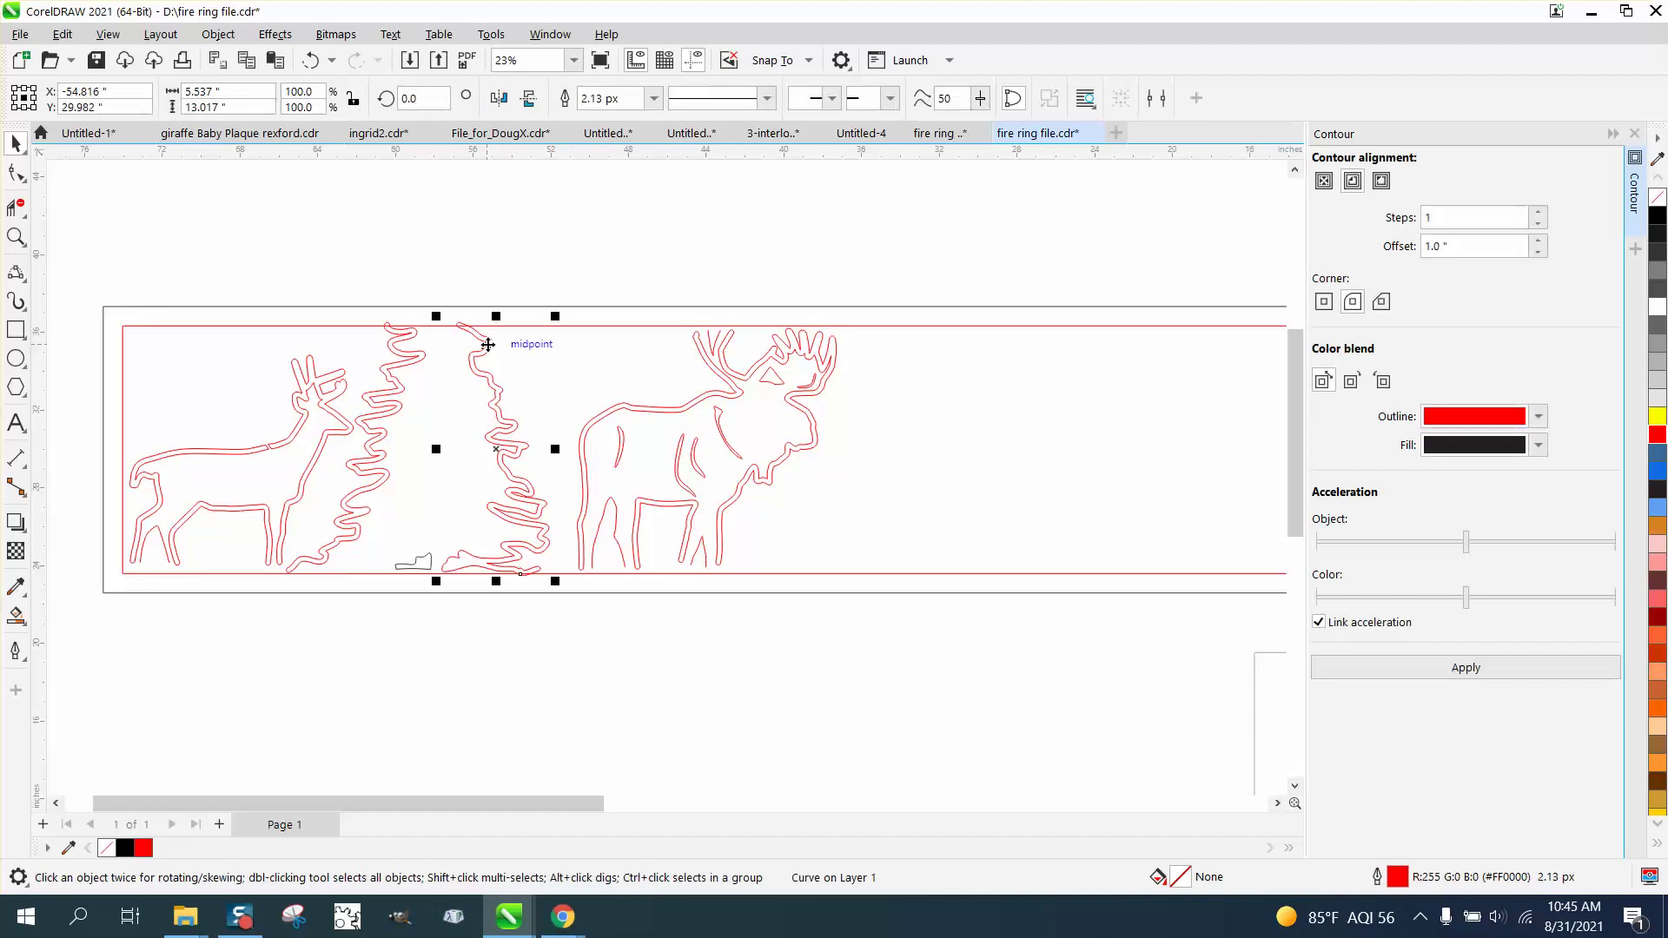
pyautogui.keyDown('shift'); pyautogui.click(404, 348); pyautogui.keyUp('shift')
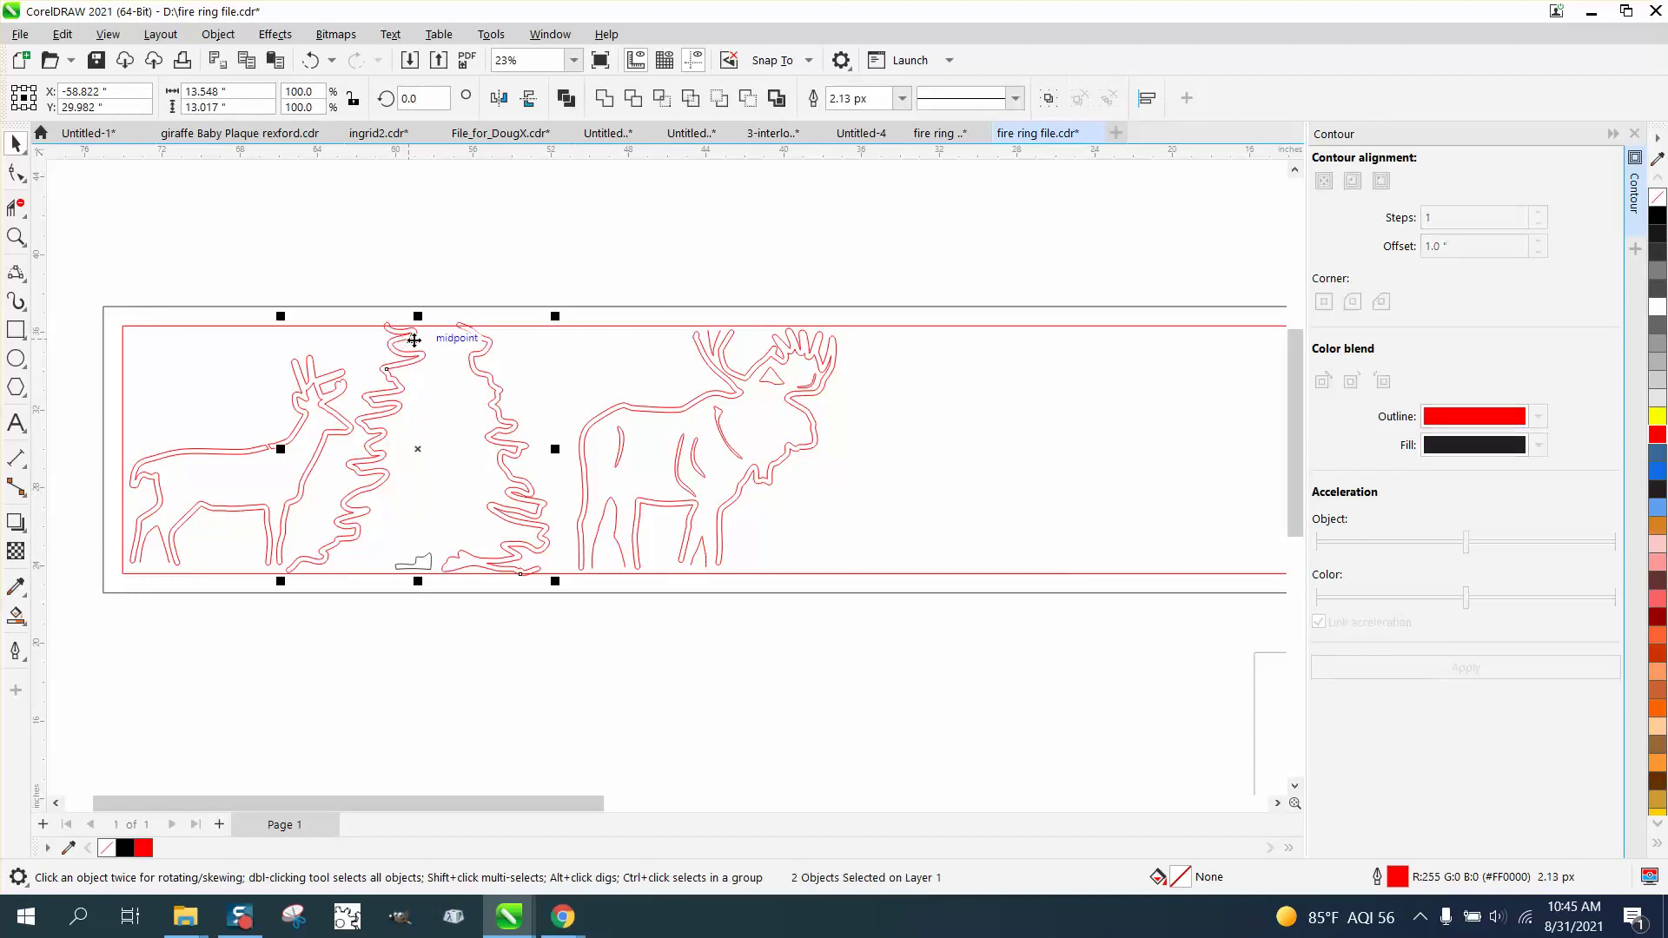
pyautogui.moveTo(418, 315); pyautogui.dragTo(417, 331)
pyautogui.moveTo(418, 581); pyautogui.dragTo(418, 570)
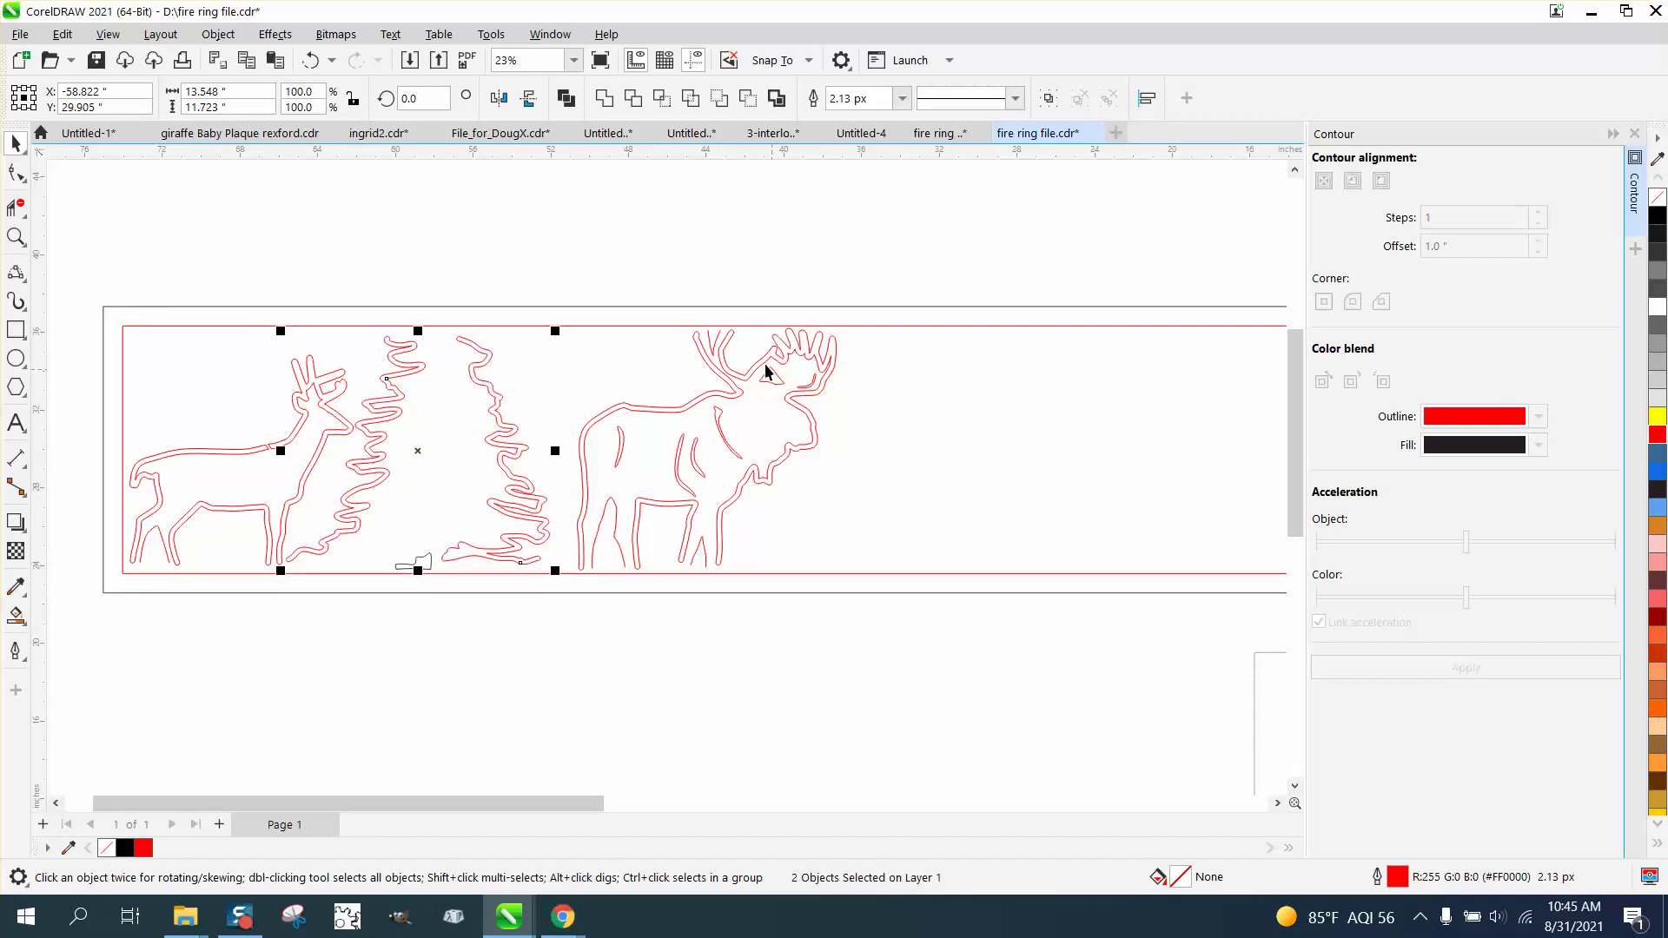
# Squash the moose group to 98.2% height so it fits inside the inset line.
pyautogui.moveTo(546, 297); pyautogui.dragTo(571, 458)
pyautogui.moveTo(840, 622); pyautogui.dragTo(921, 629)
pyautogui.moveTo(705, 319); pyautogui.dragTo(706, 326)
pyautogui.scroll(-1, 549, 307)
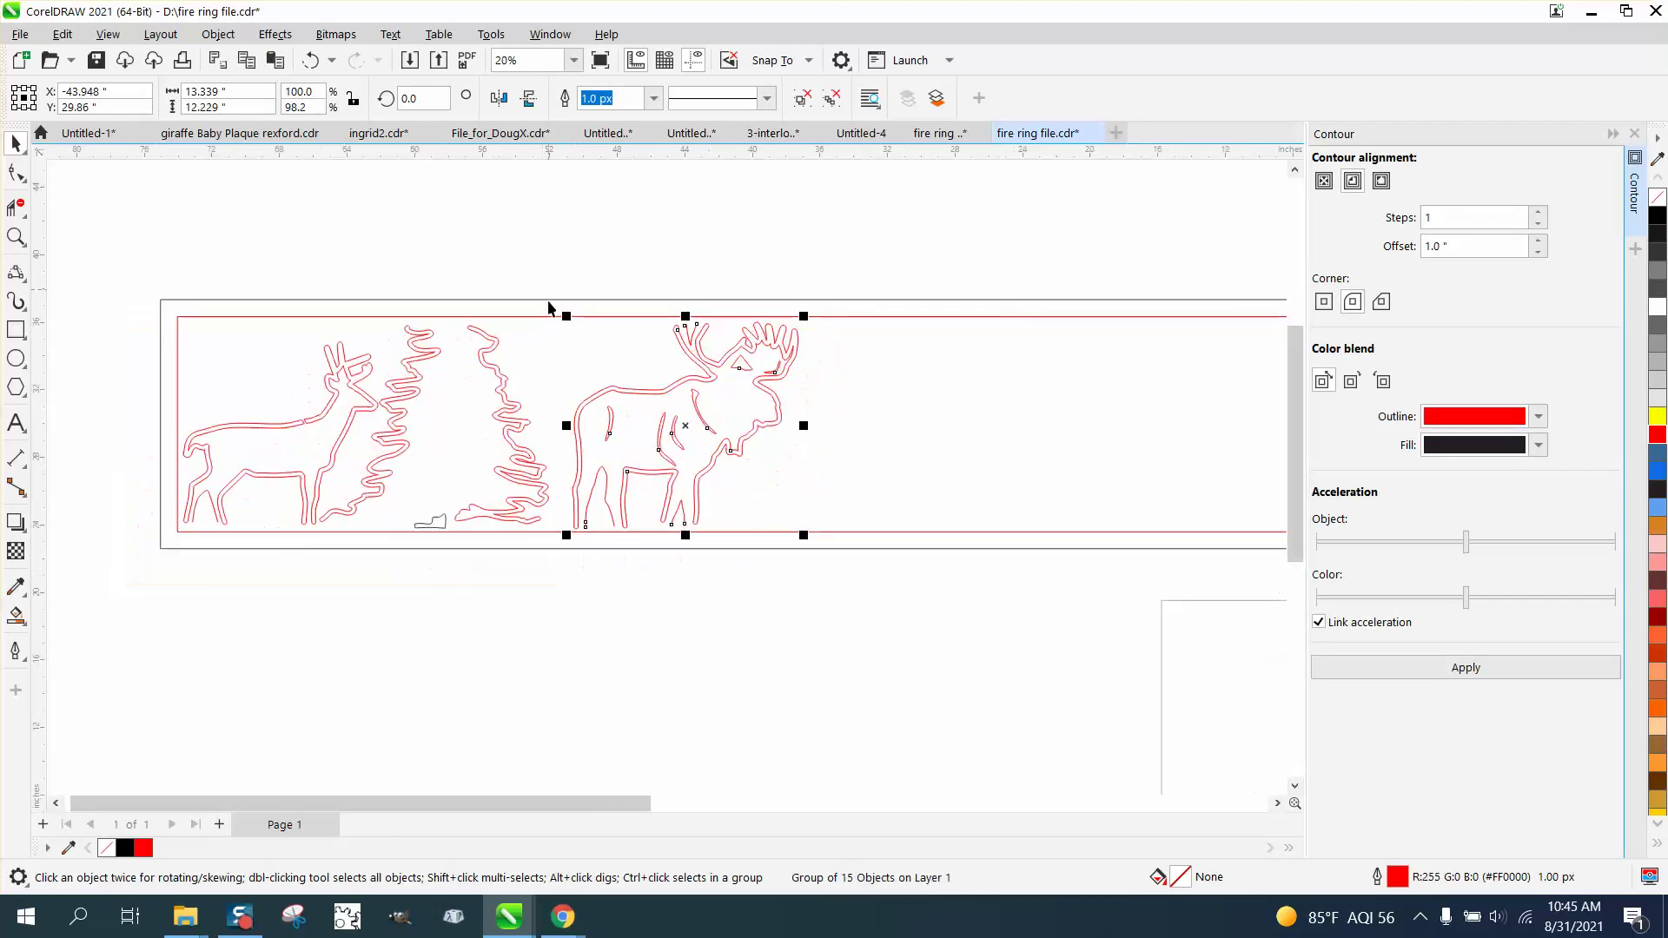
pyautogui.scroll(-1, 425, 690)
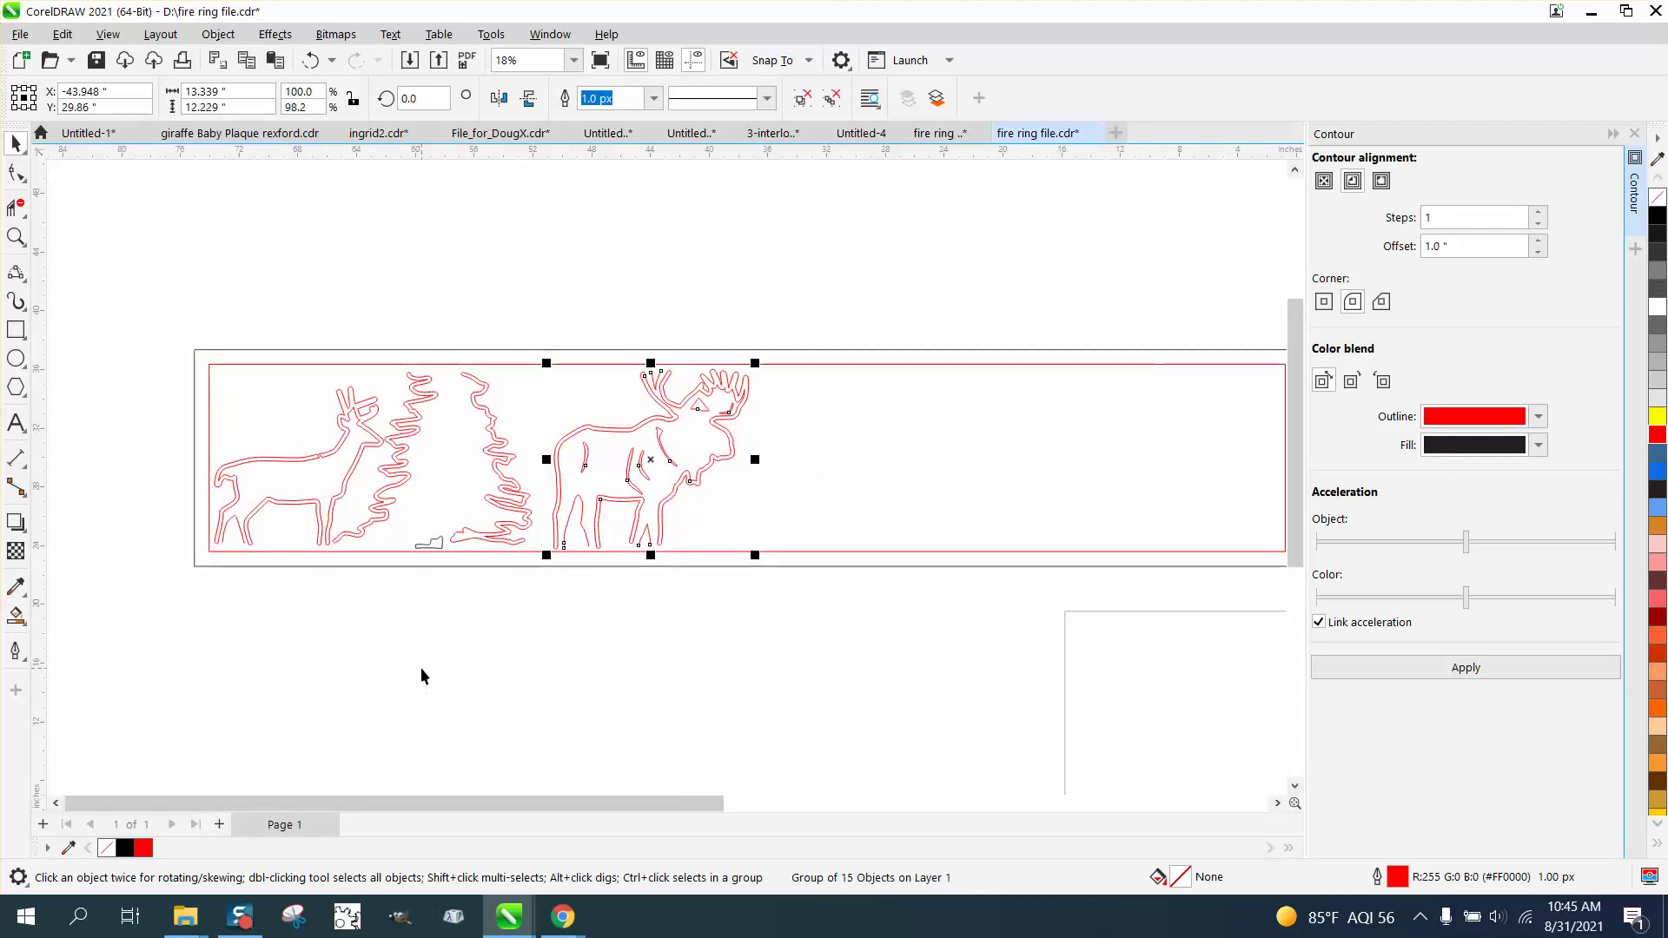
# Break the contour apart from its original outlines with Object > Break Contour Apart.
pyautogui.click(261, 363)
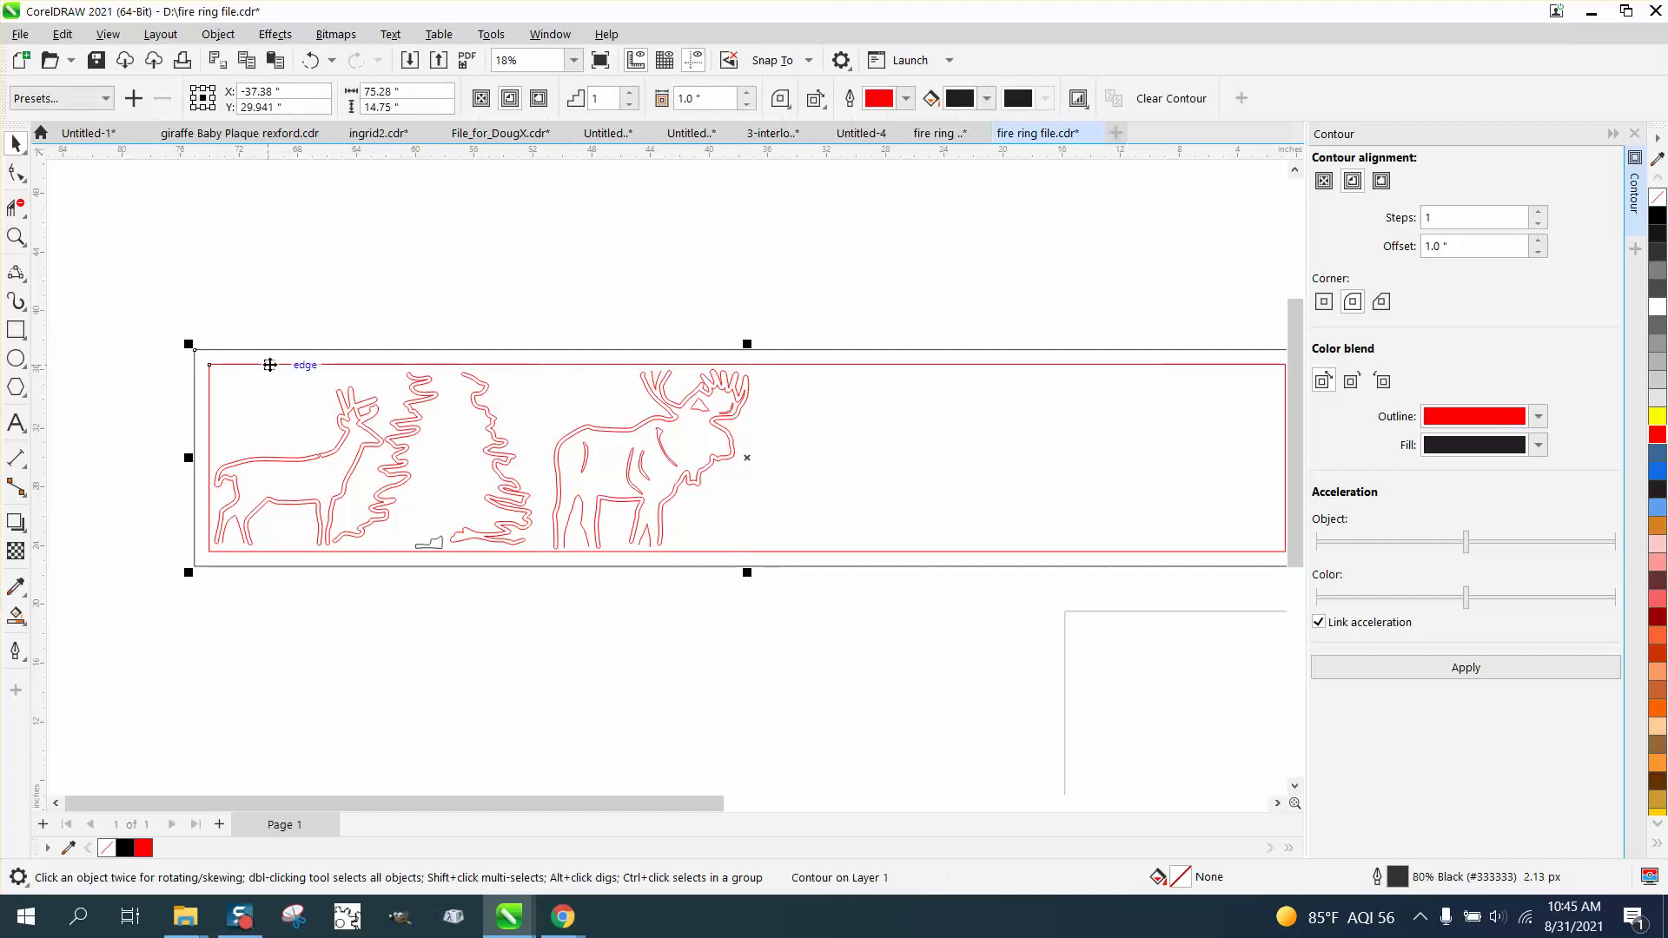
pyautogui.click(310, 60)
pyautogui.click(218, 34)
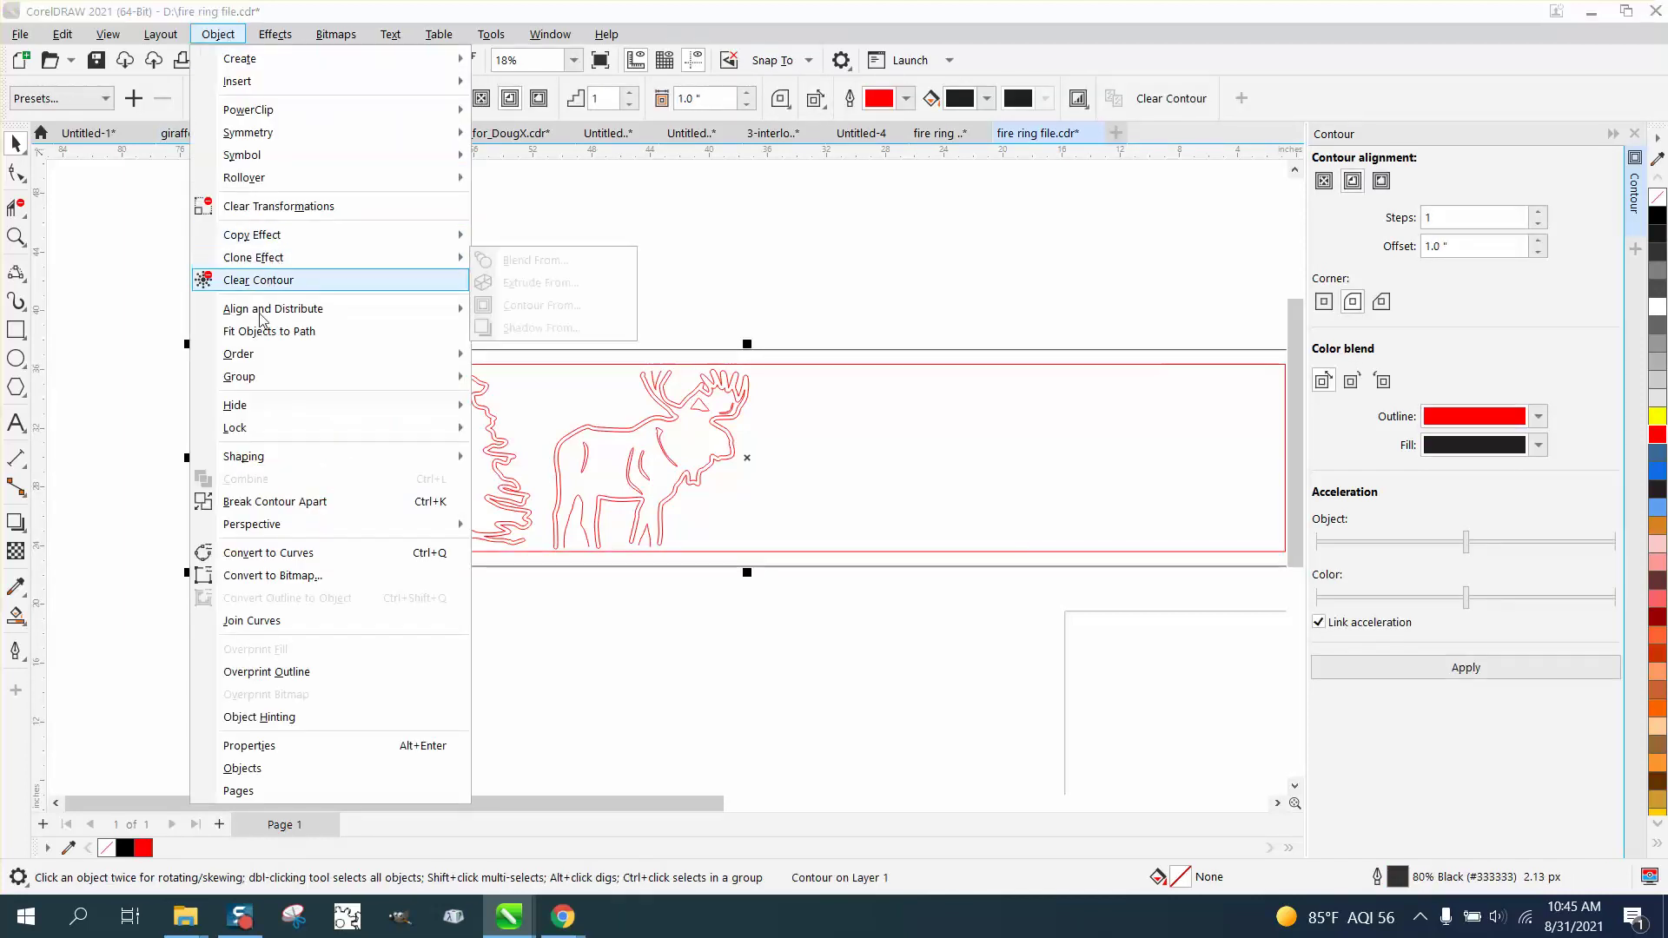
pyautogui.moveTo(263, 383)
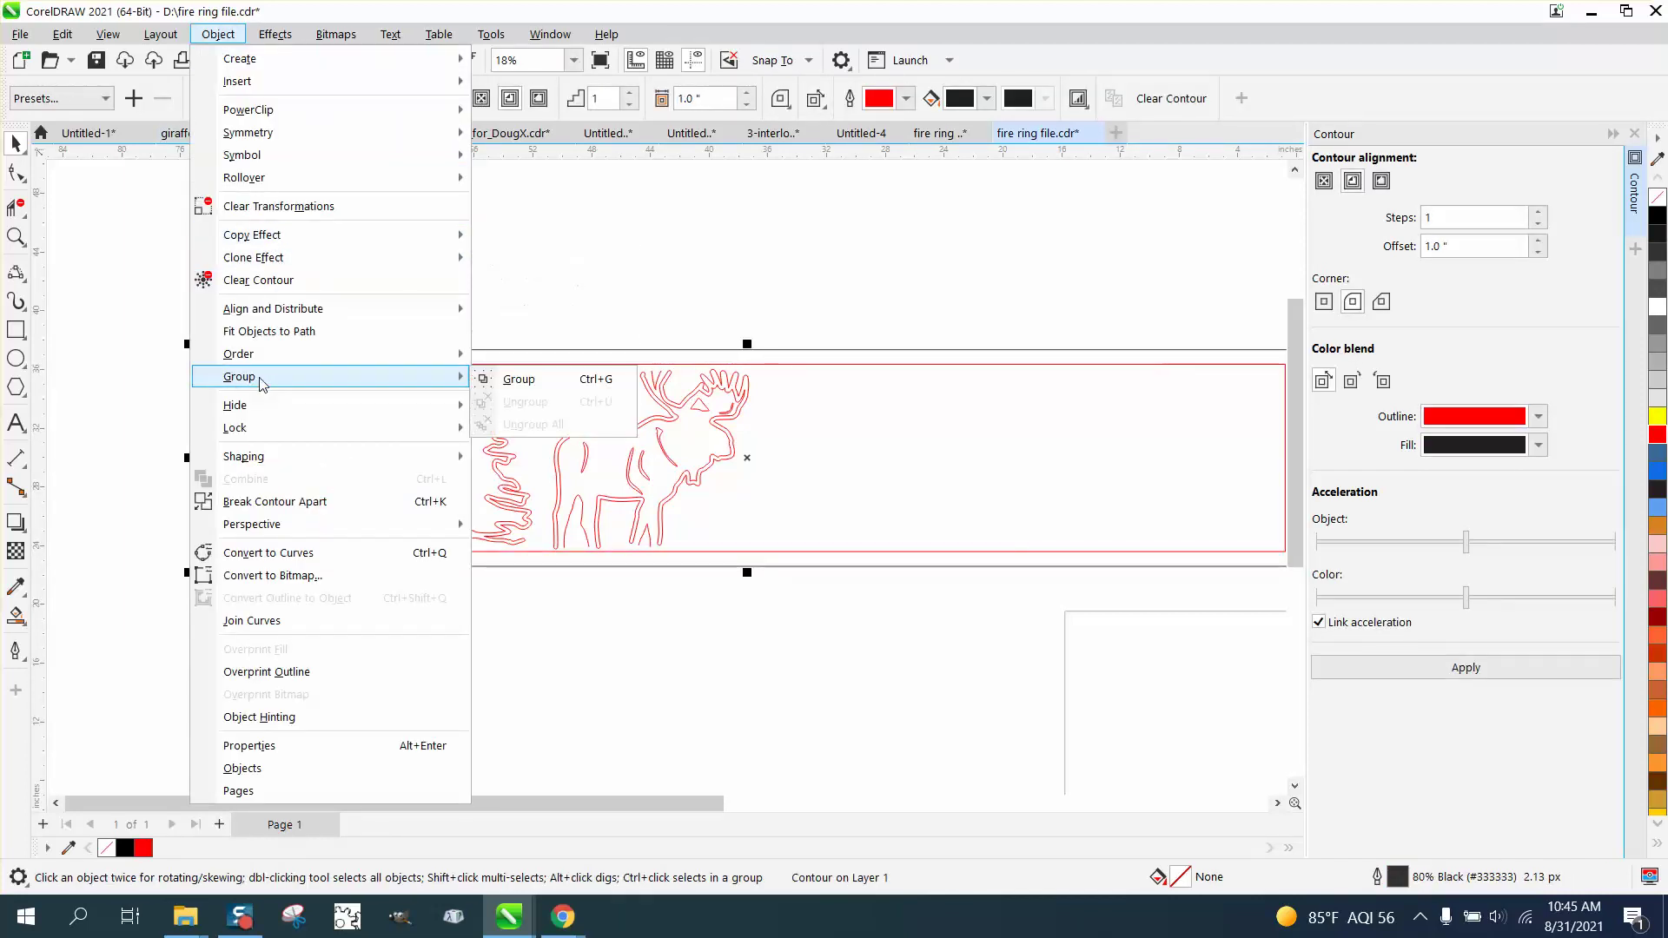
pyautogui.click(261, 501)
pyautogui.click(358, 363)
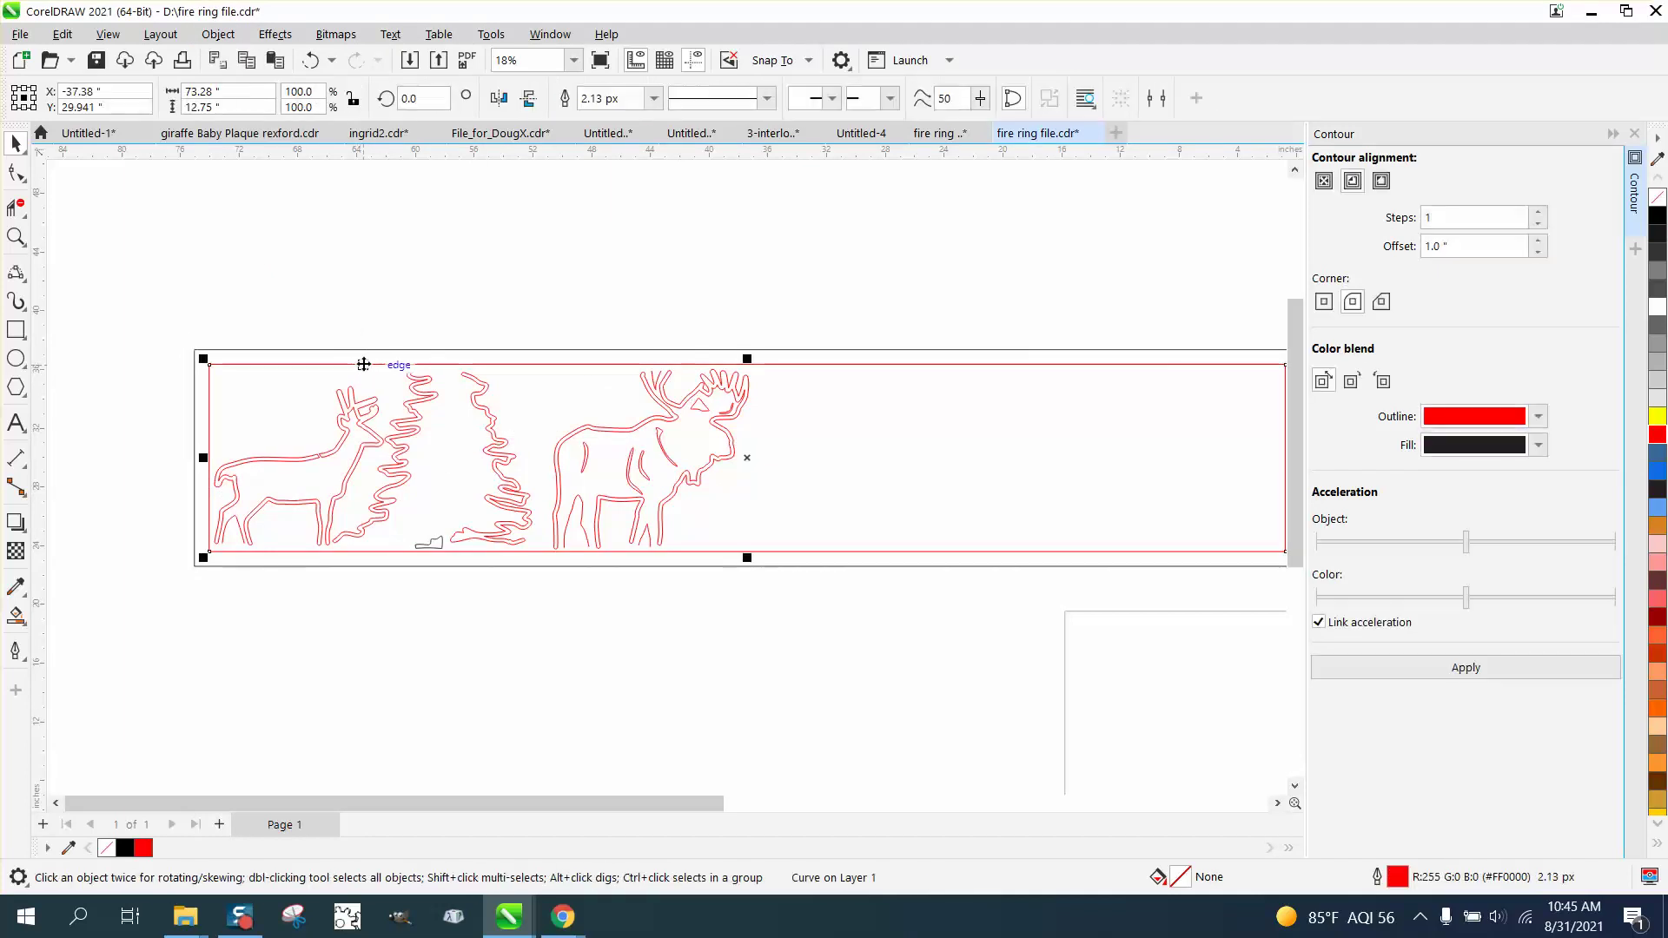
pyautogui.click(420, 363)
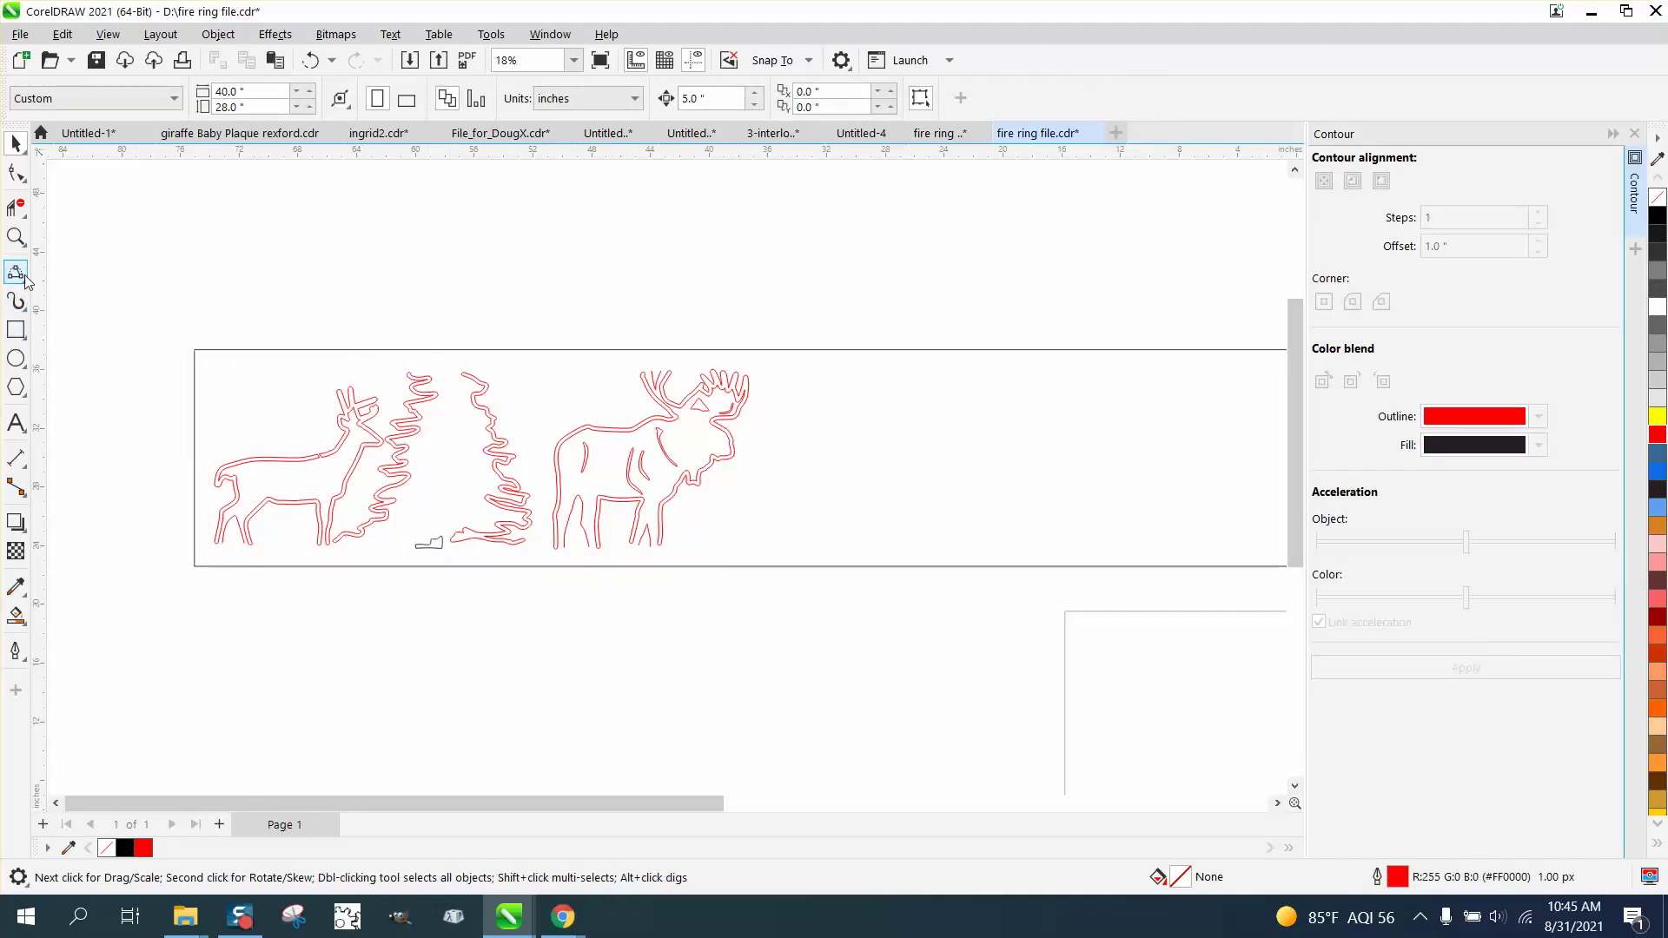
# Draw a curved right edge with the 3-Point Curve tool and Smart Fill the region left of it black.
pyautogui.press('F5')
pyautogui.moveTo(804, 325); pyautogui.dragTo(804, 595)
pyautogui.click(789, 487)
pyautogui.click(16, 613)
pyautogui.click(306, 419)
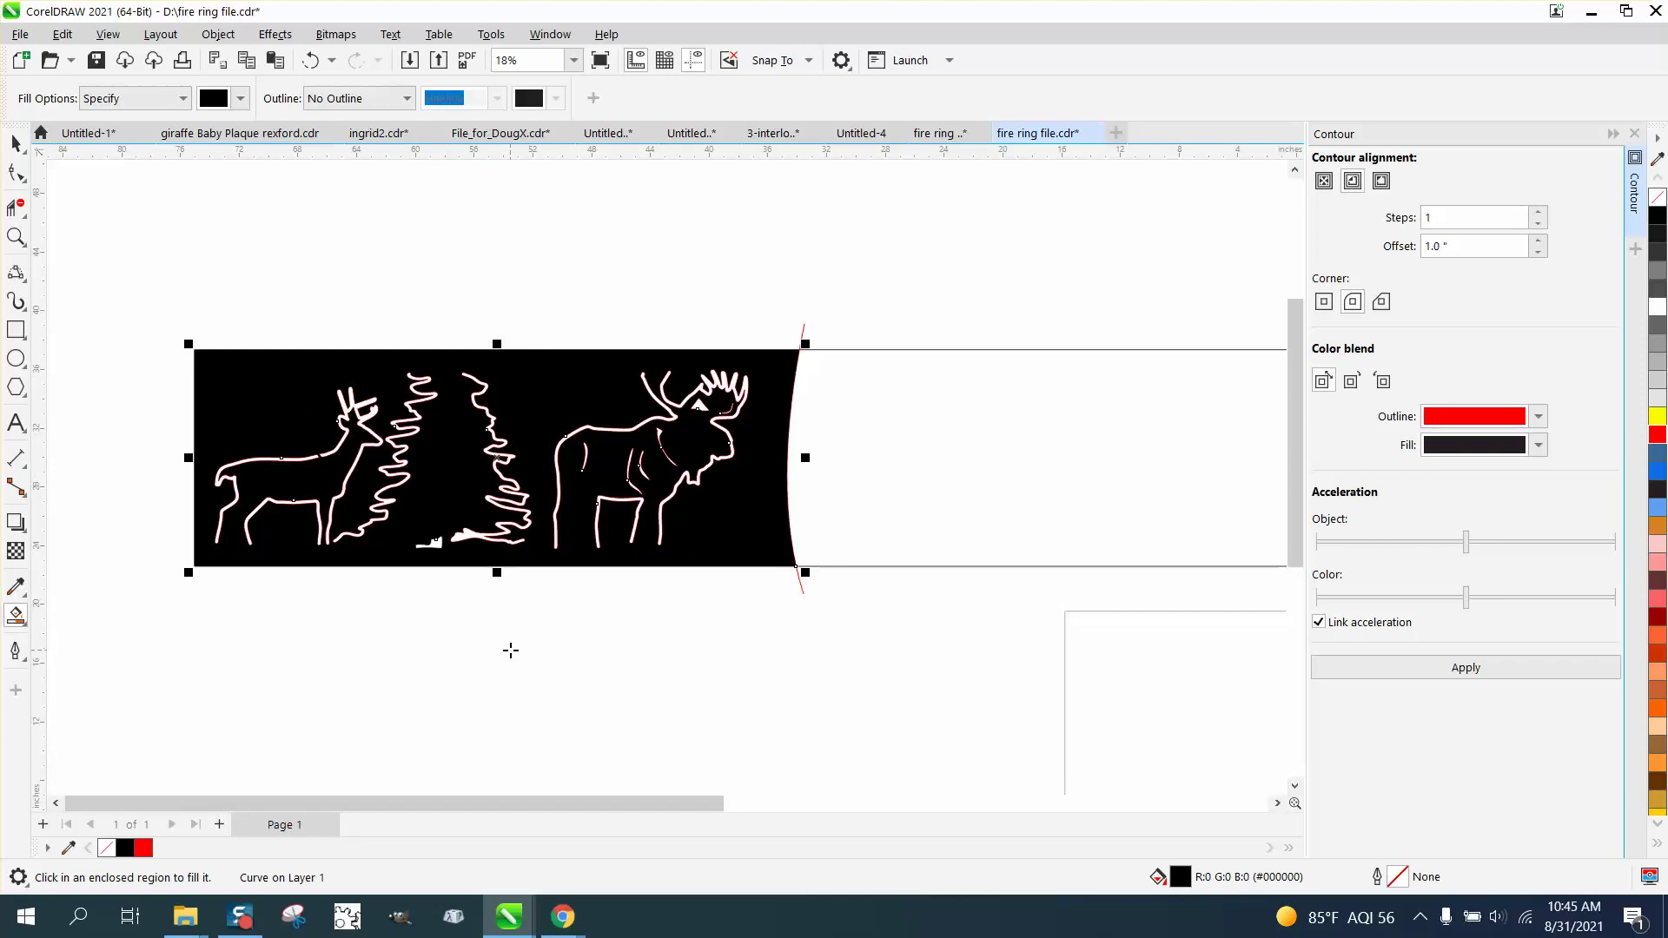
# Draw a red rectangle over the panel and place it behind the black panel to preview the glow.
pyautogui.click(15, 329)
pyautogui.moveTo(157, 317); pyautogui.dragTo(835, 578)
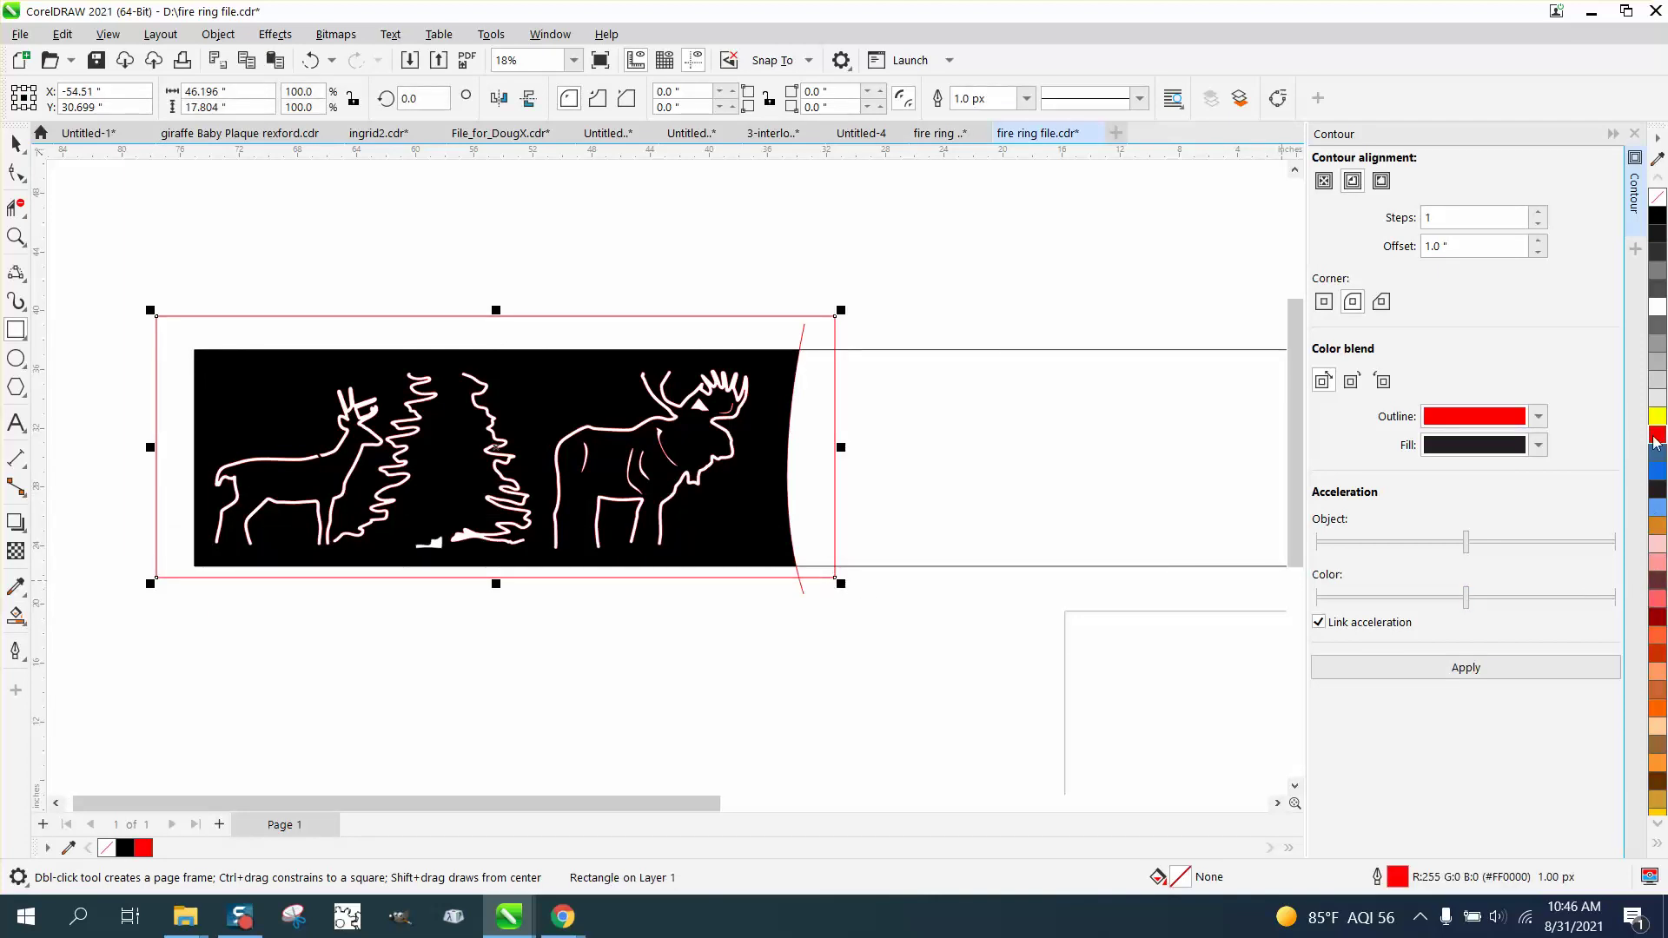
pyautogui.click(1657, 433)
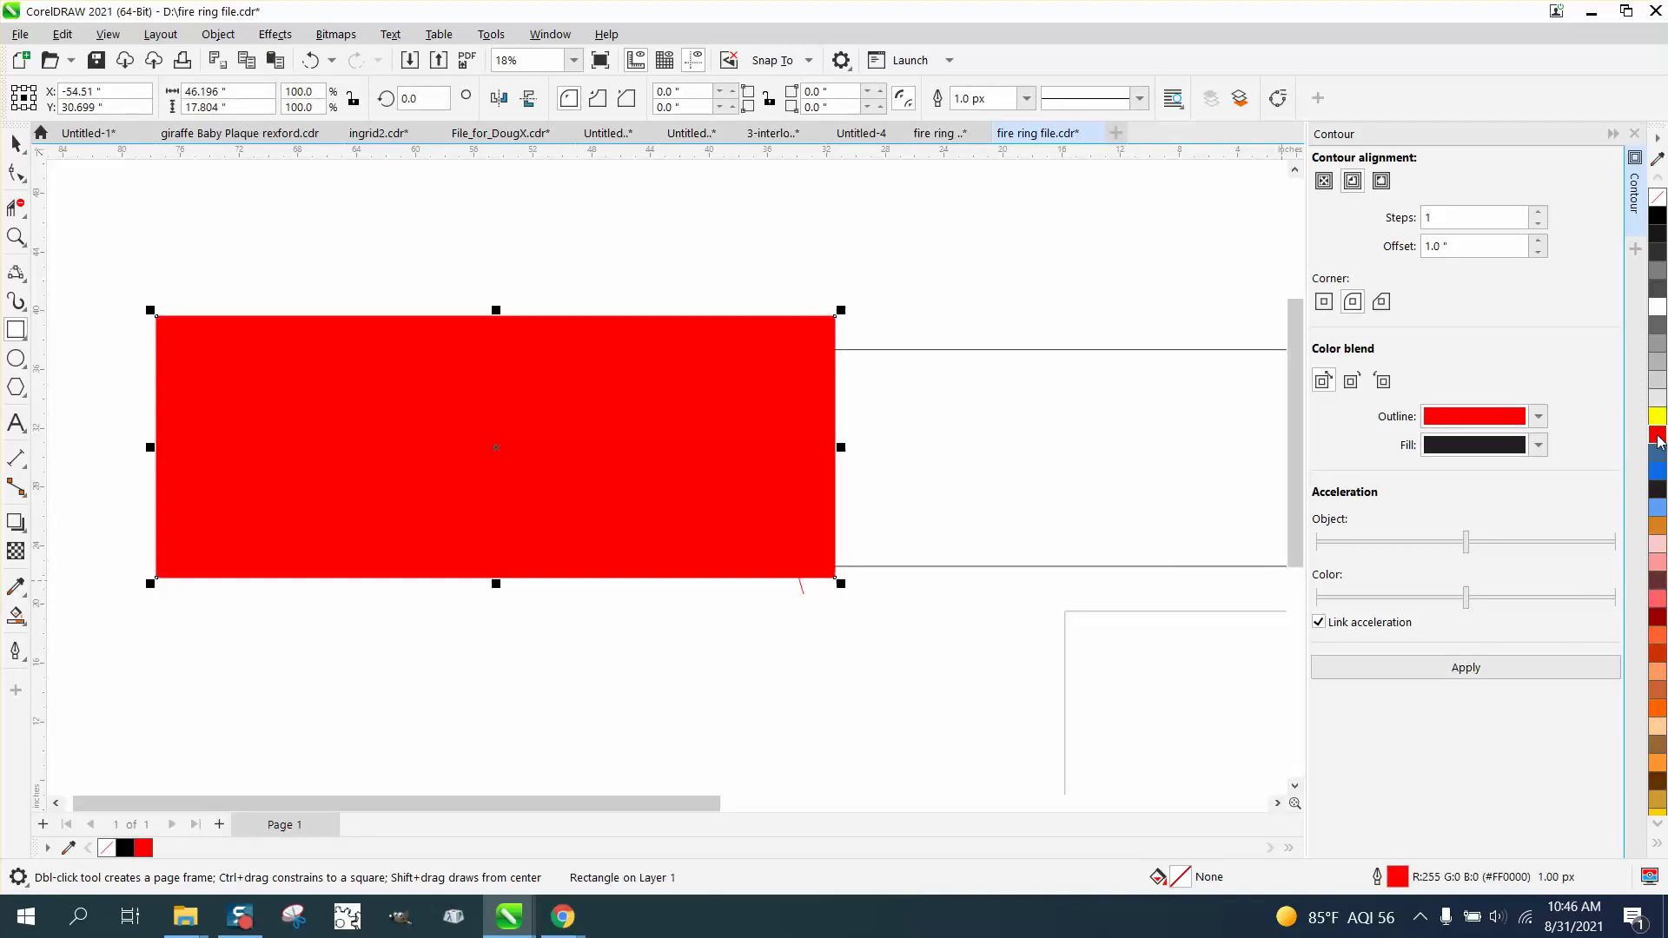
pyautogui.click(218, 34)
pyautogui.moveTo(252, 354)
pyautogui.click(517, 375)
pyautogui.click(892, 492)
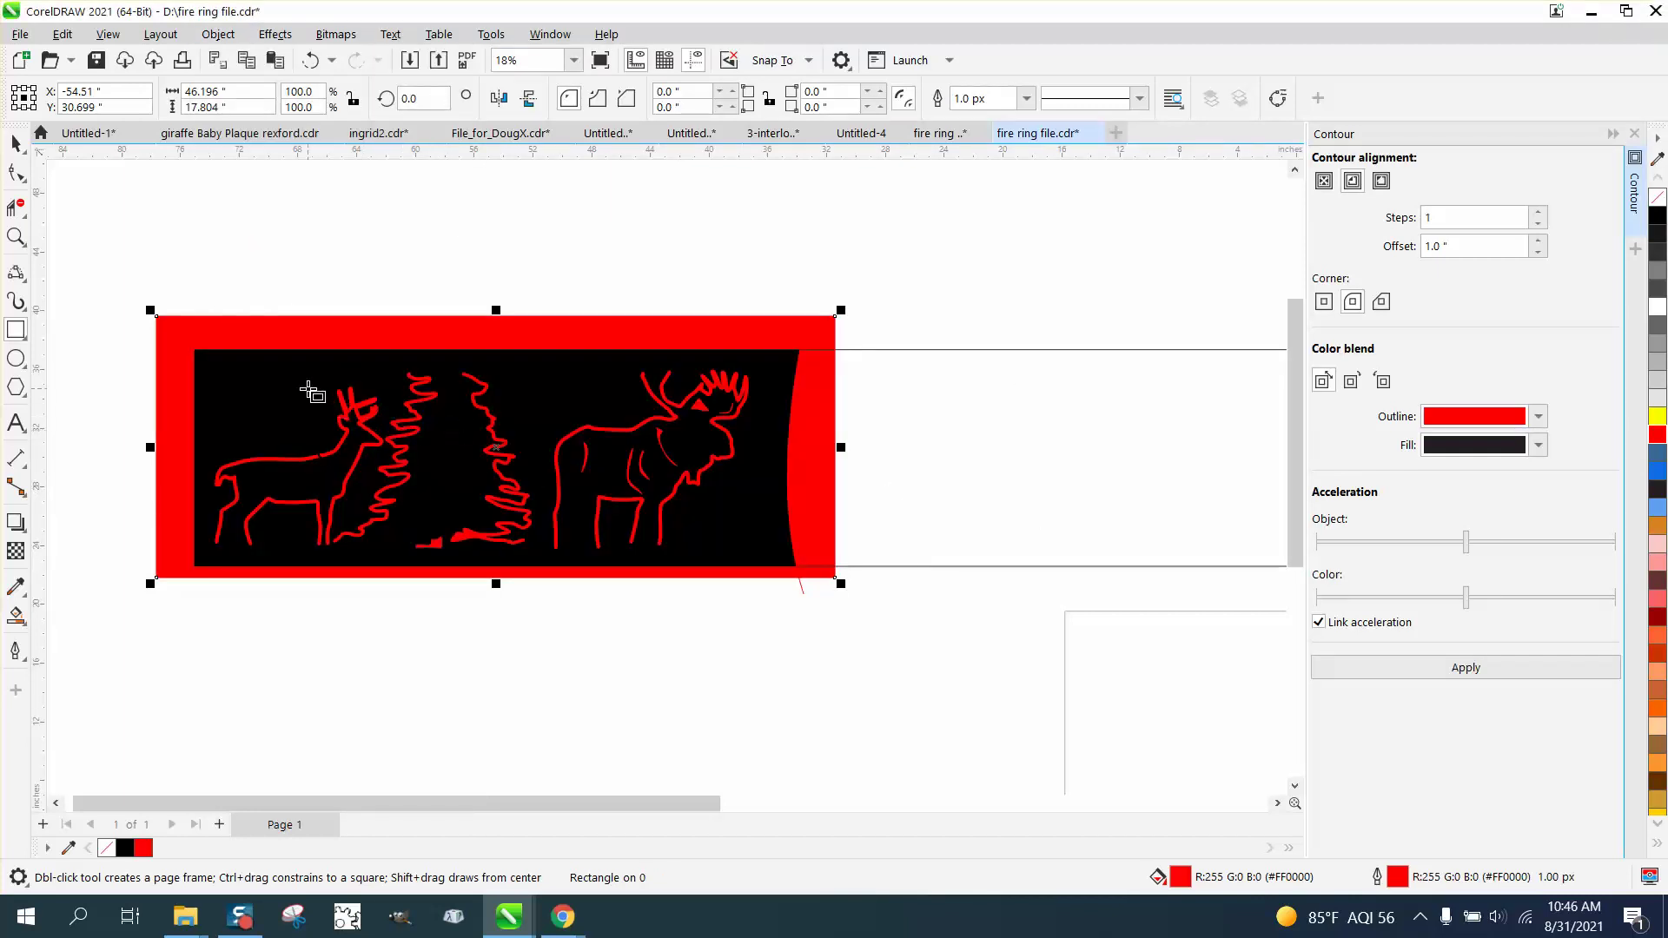
# Select the red backing rectangle to remove it.
pyautogui.click(15, 143)
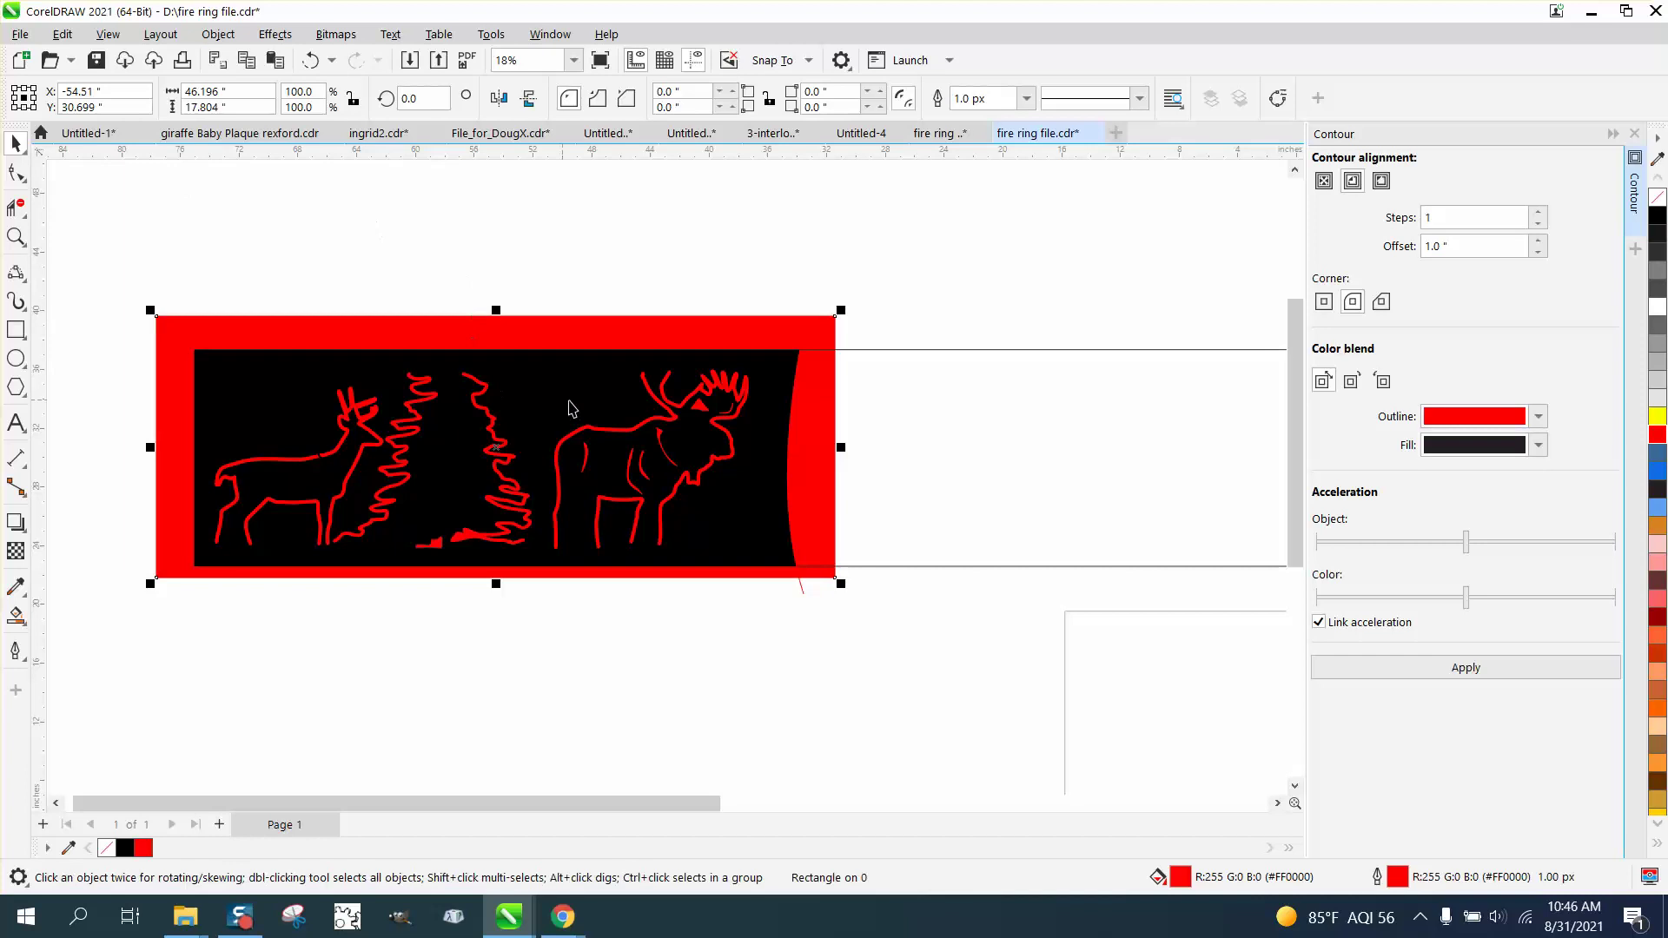
pyautogui.click(814, 391)
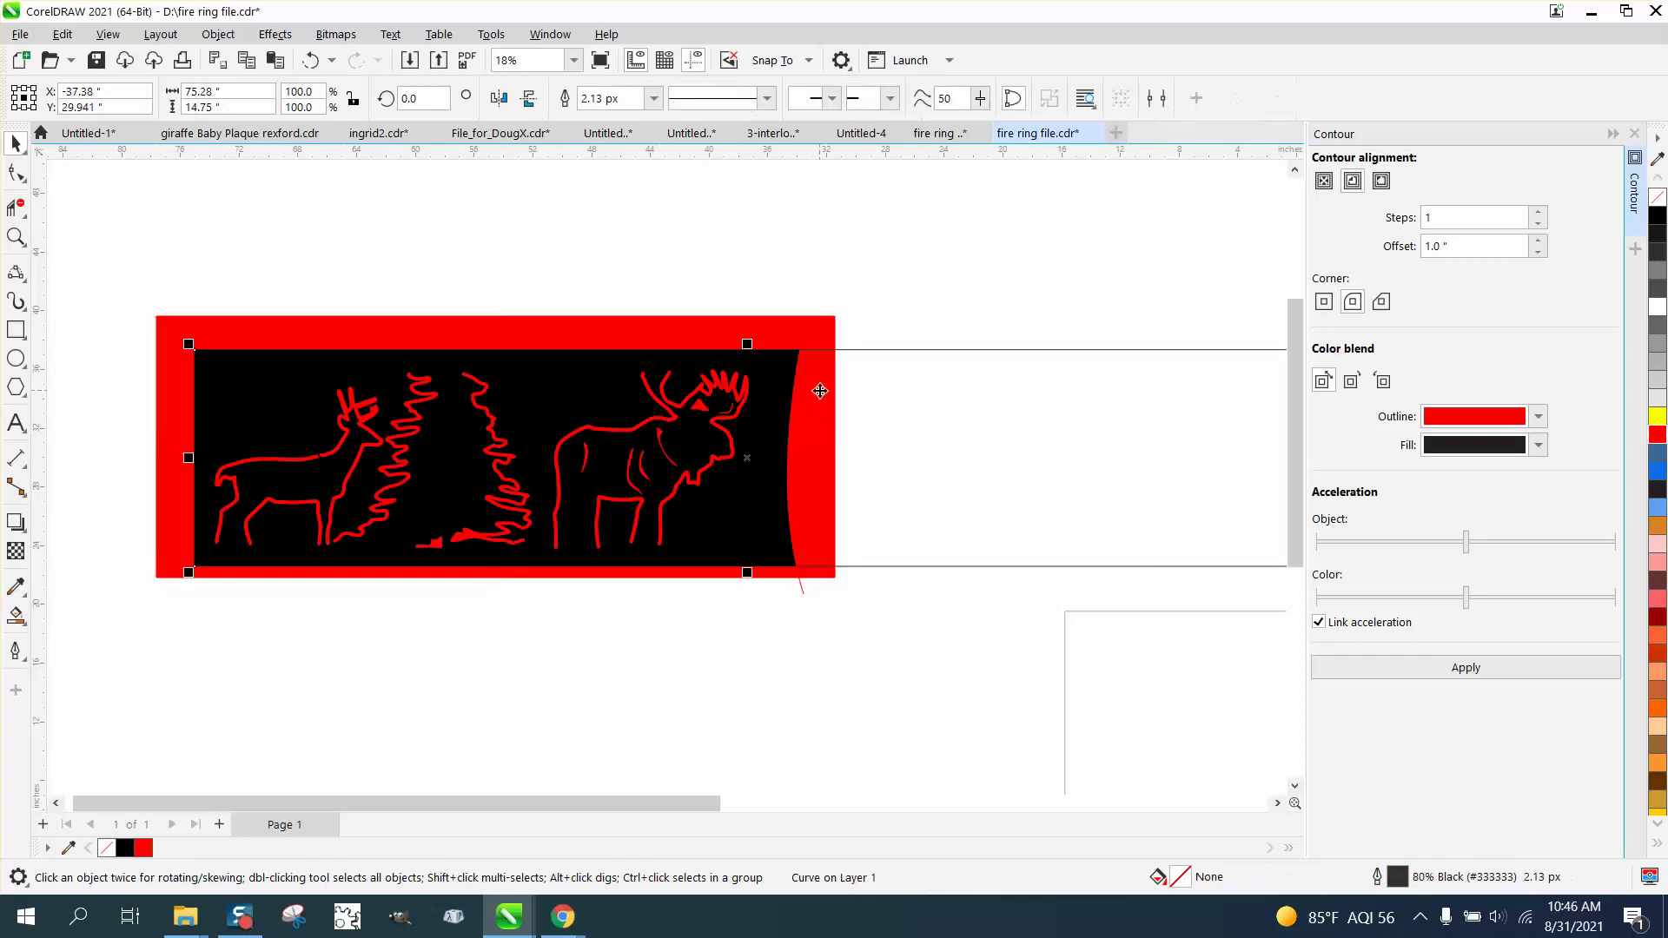
pyautogui.click(821, 391)
pyautogui.click(821, 391)
pyautogui.press('Delete')
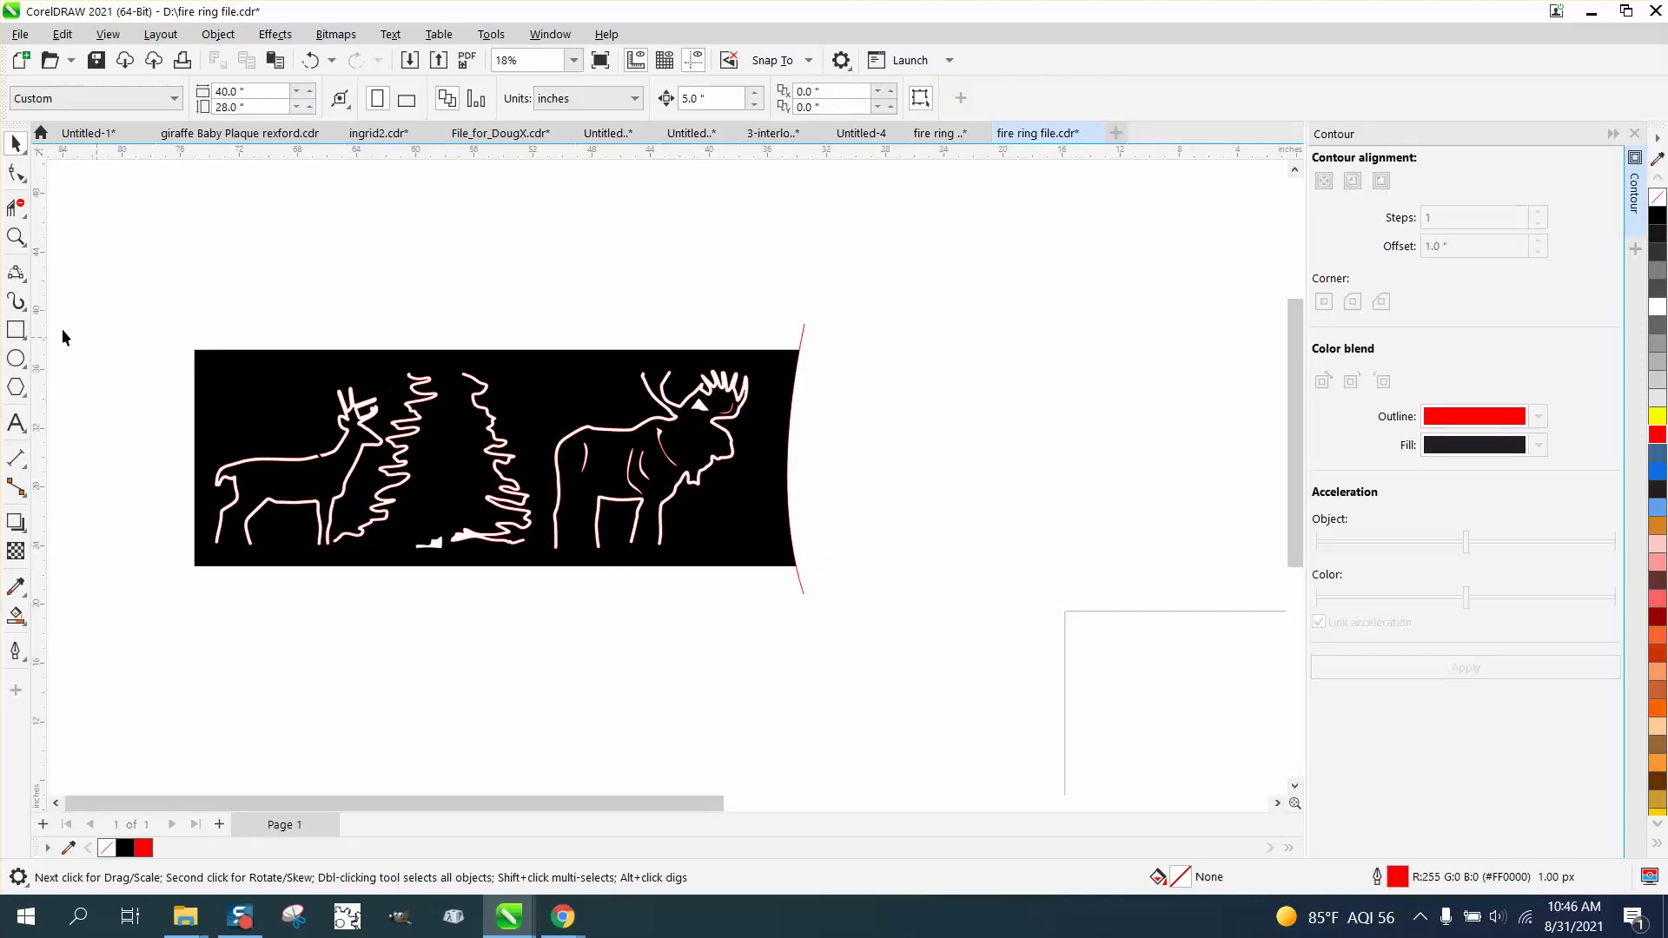
pyautogui.click(16, 236)
pyautogui.moveTo(553, 348); pyautogui.dragTo(856, 491)
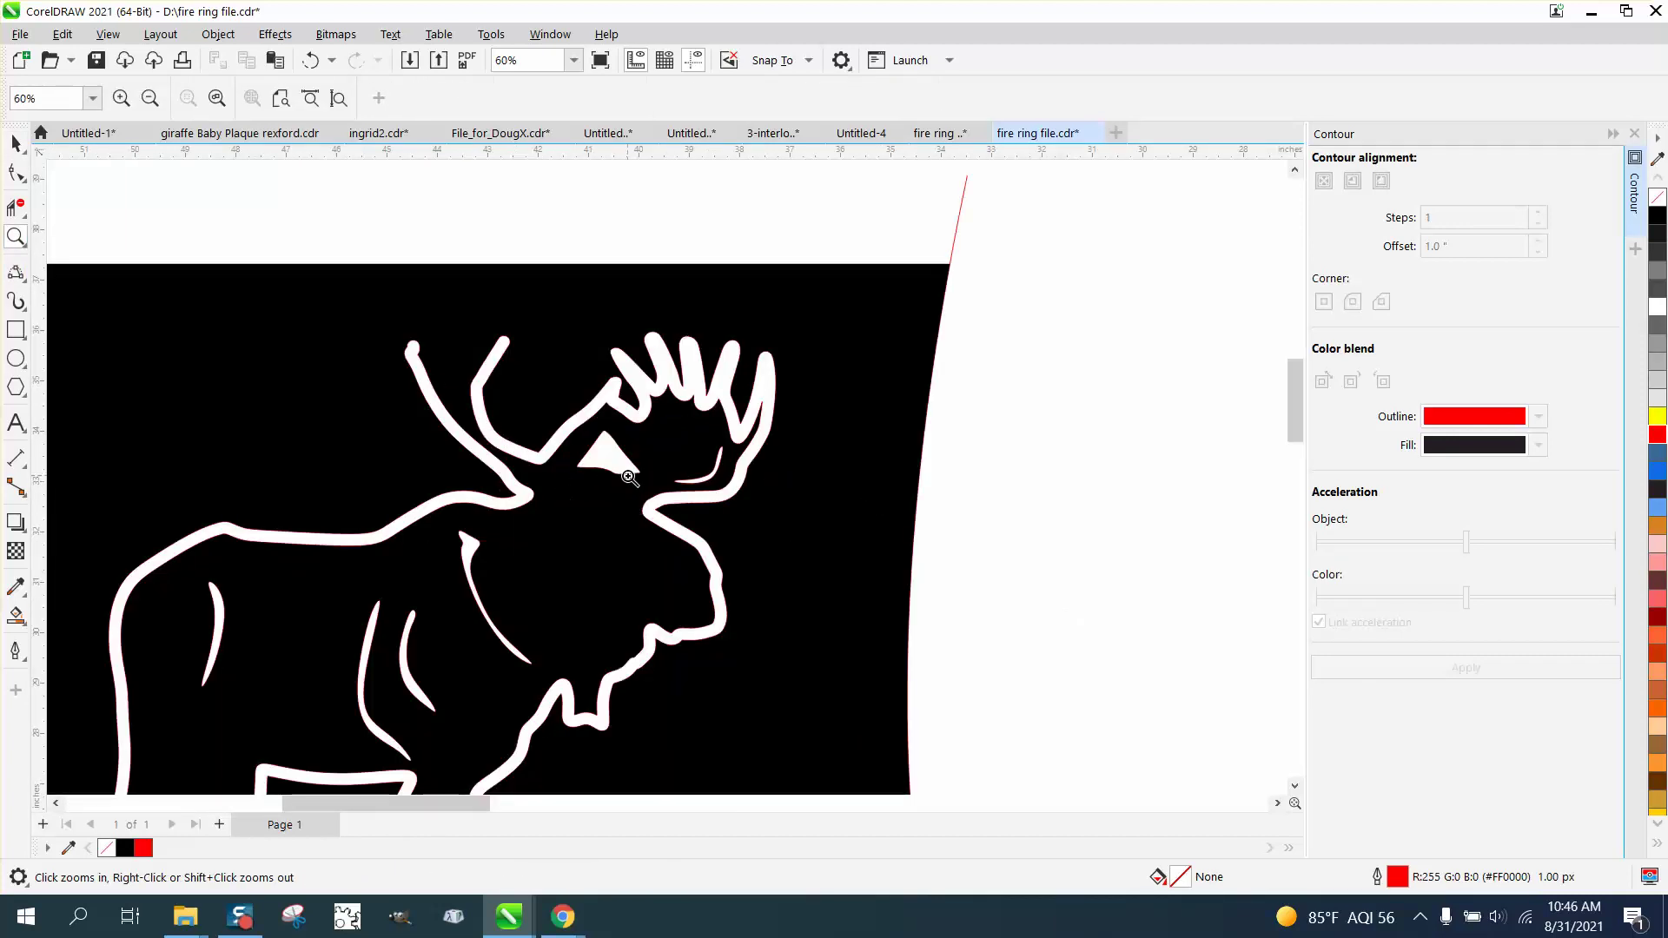
pyautogui.scroll(-1, 630, 479)
pyautogui.scroll(-7, 629, 480)
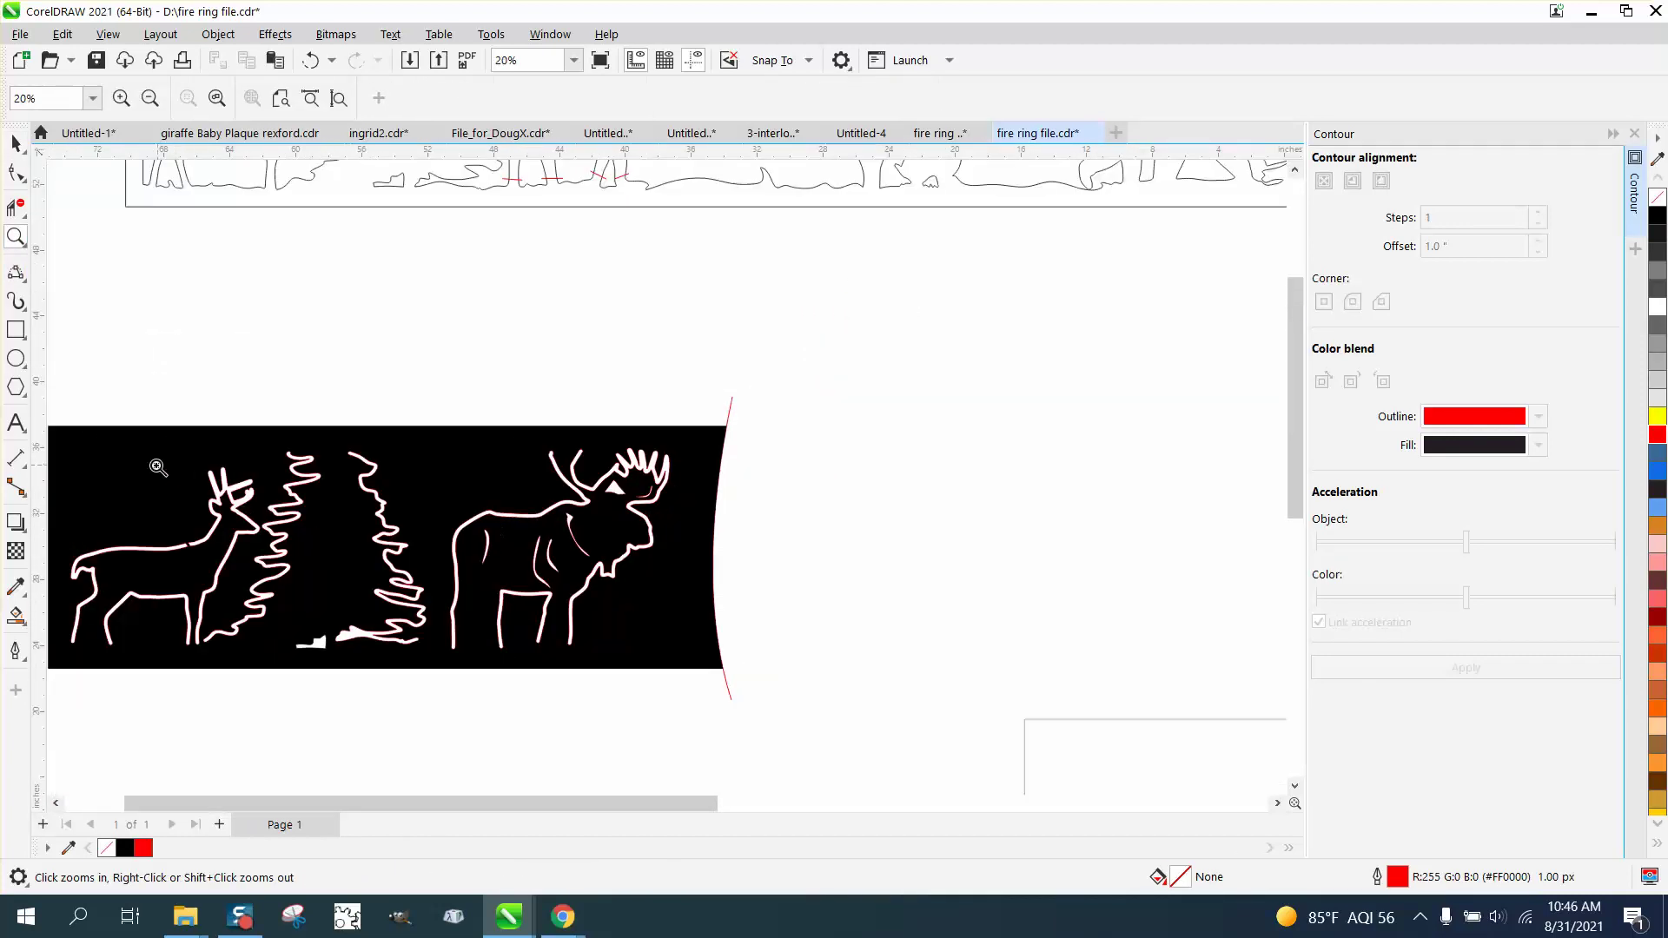
pyautogui.scroll(9, 155, 502)
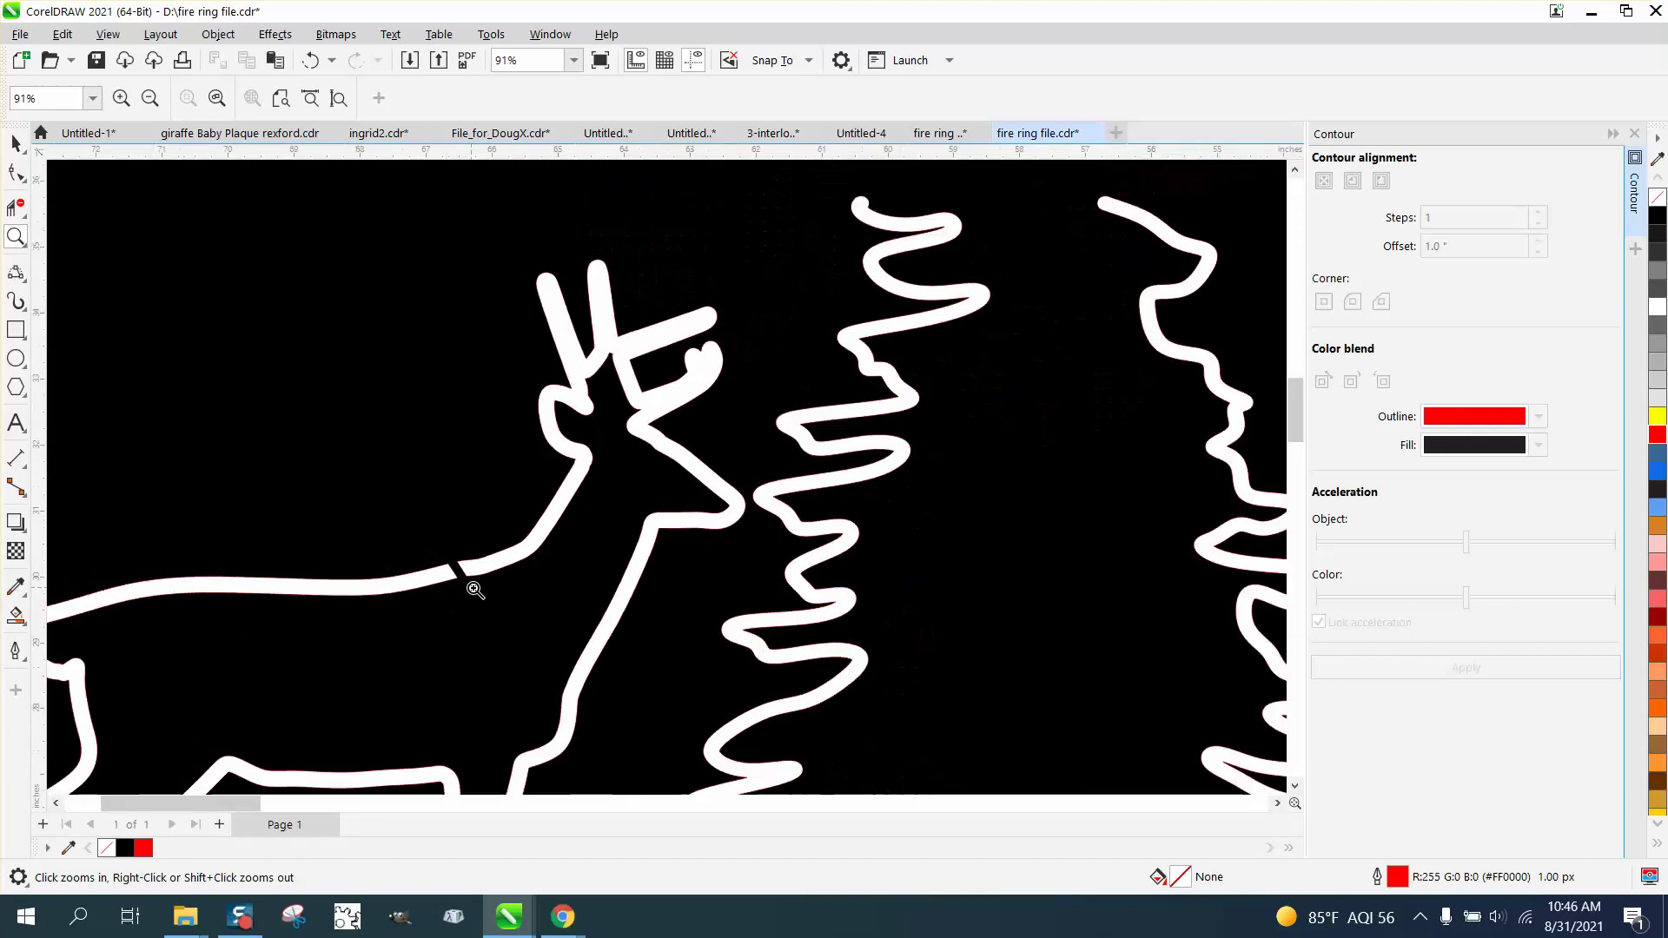
pyautogui.scroll(-7, 479, 591)
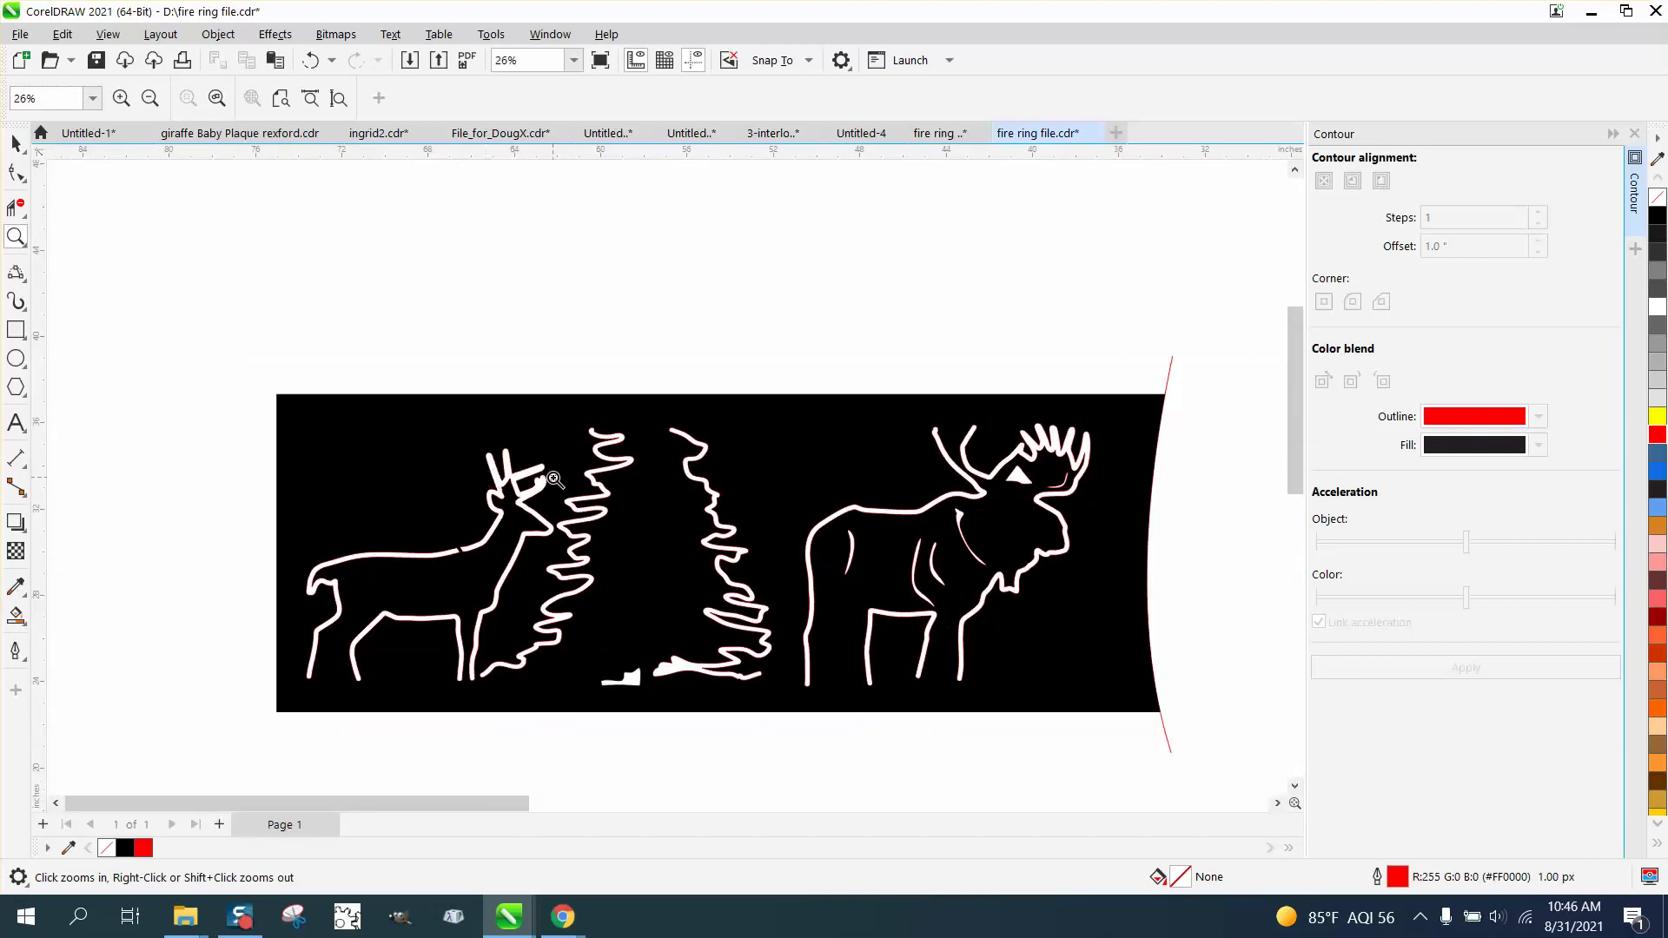
pyautogui.scroll(-1, 553, 478)
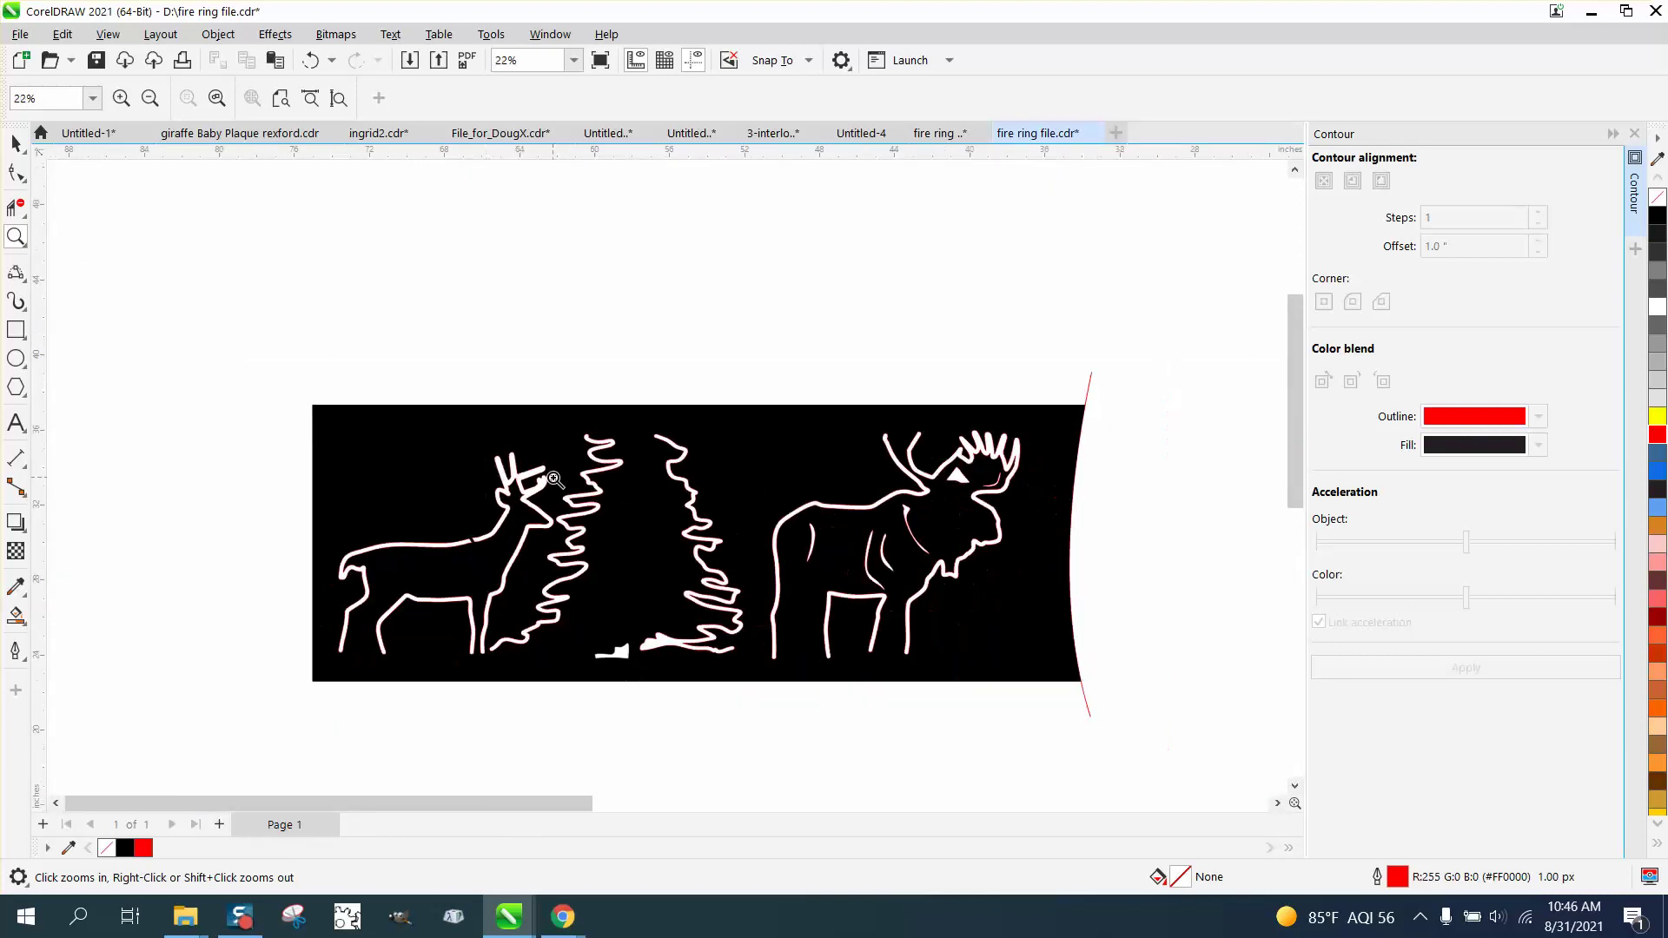
pyautogui.click(306, 63)
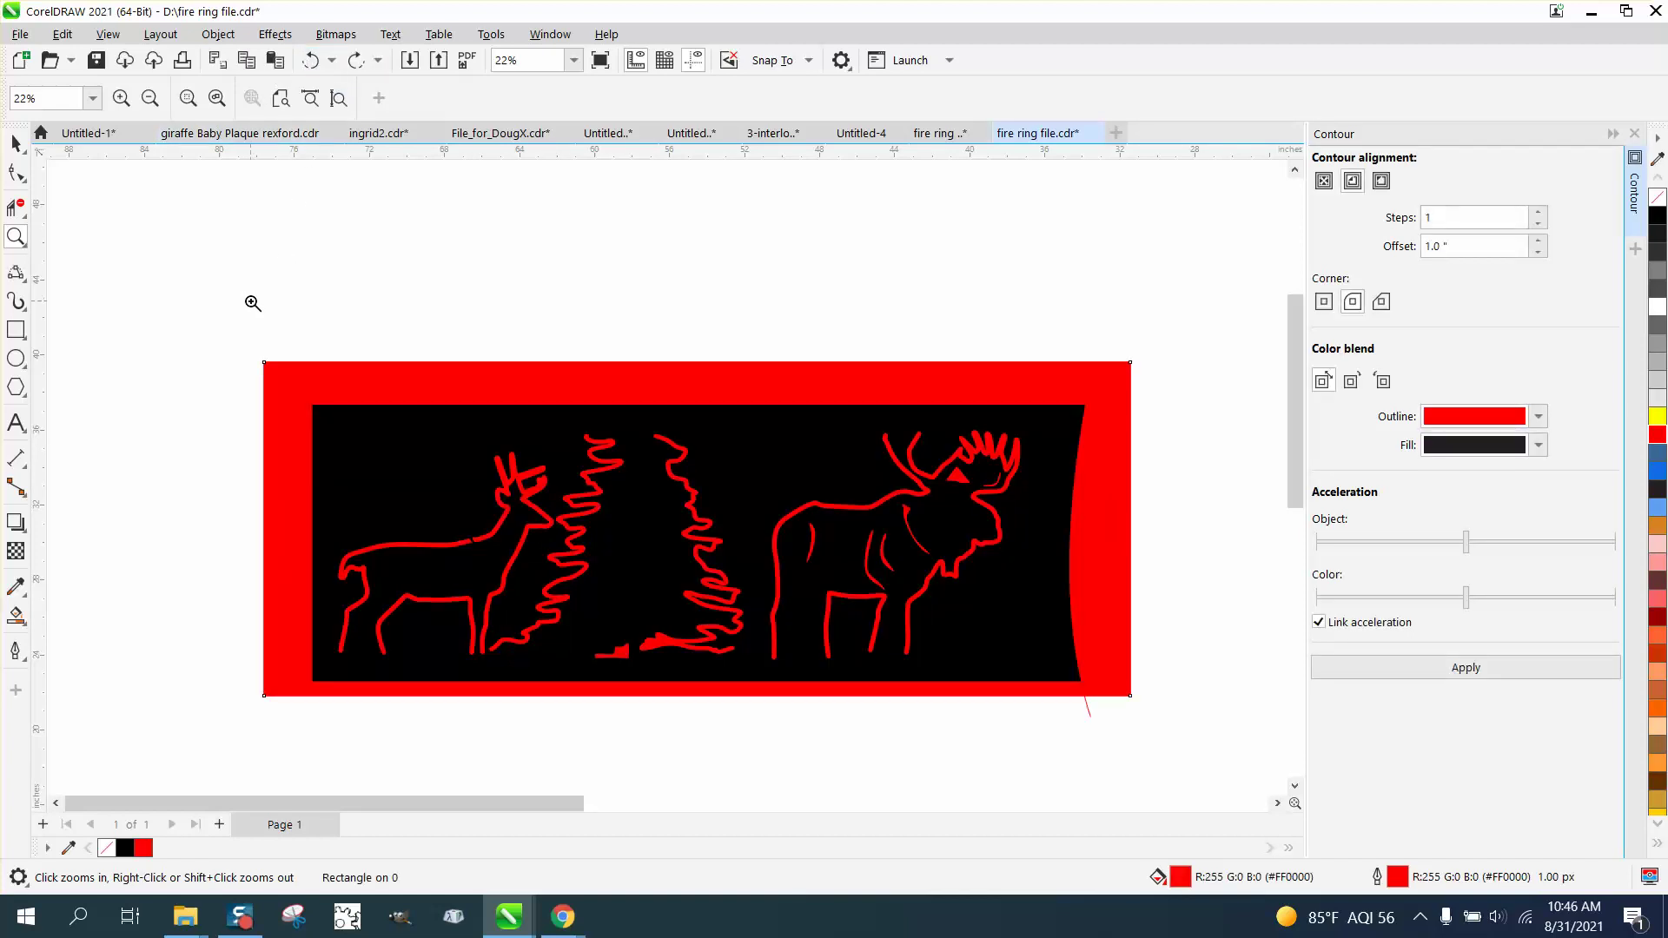
pyautogui.press('Delete')
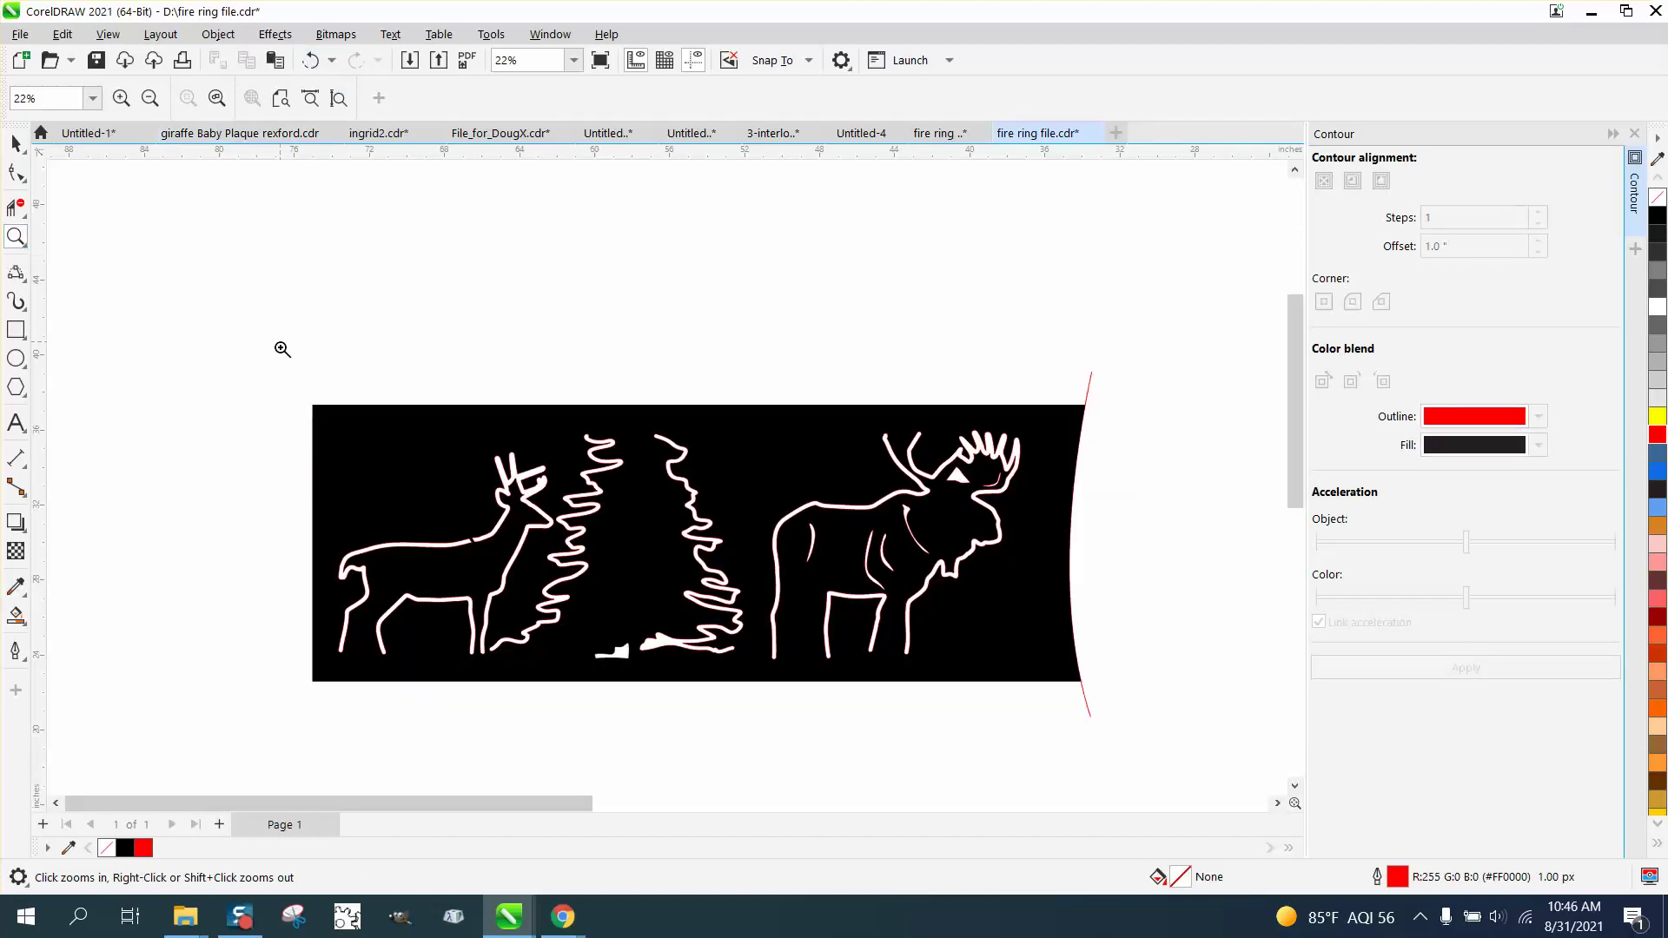
pyautogui.scroll(2, 1112, 678)
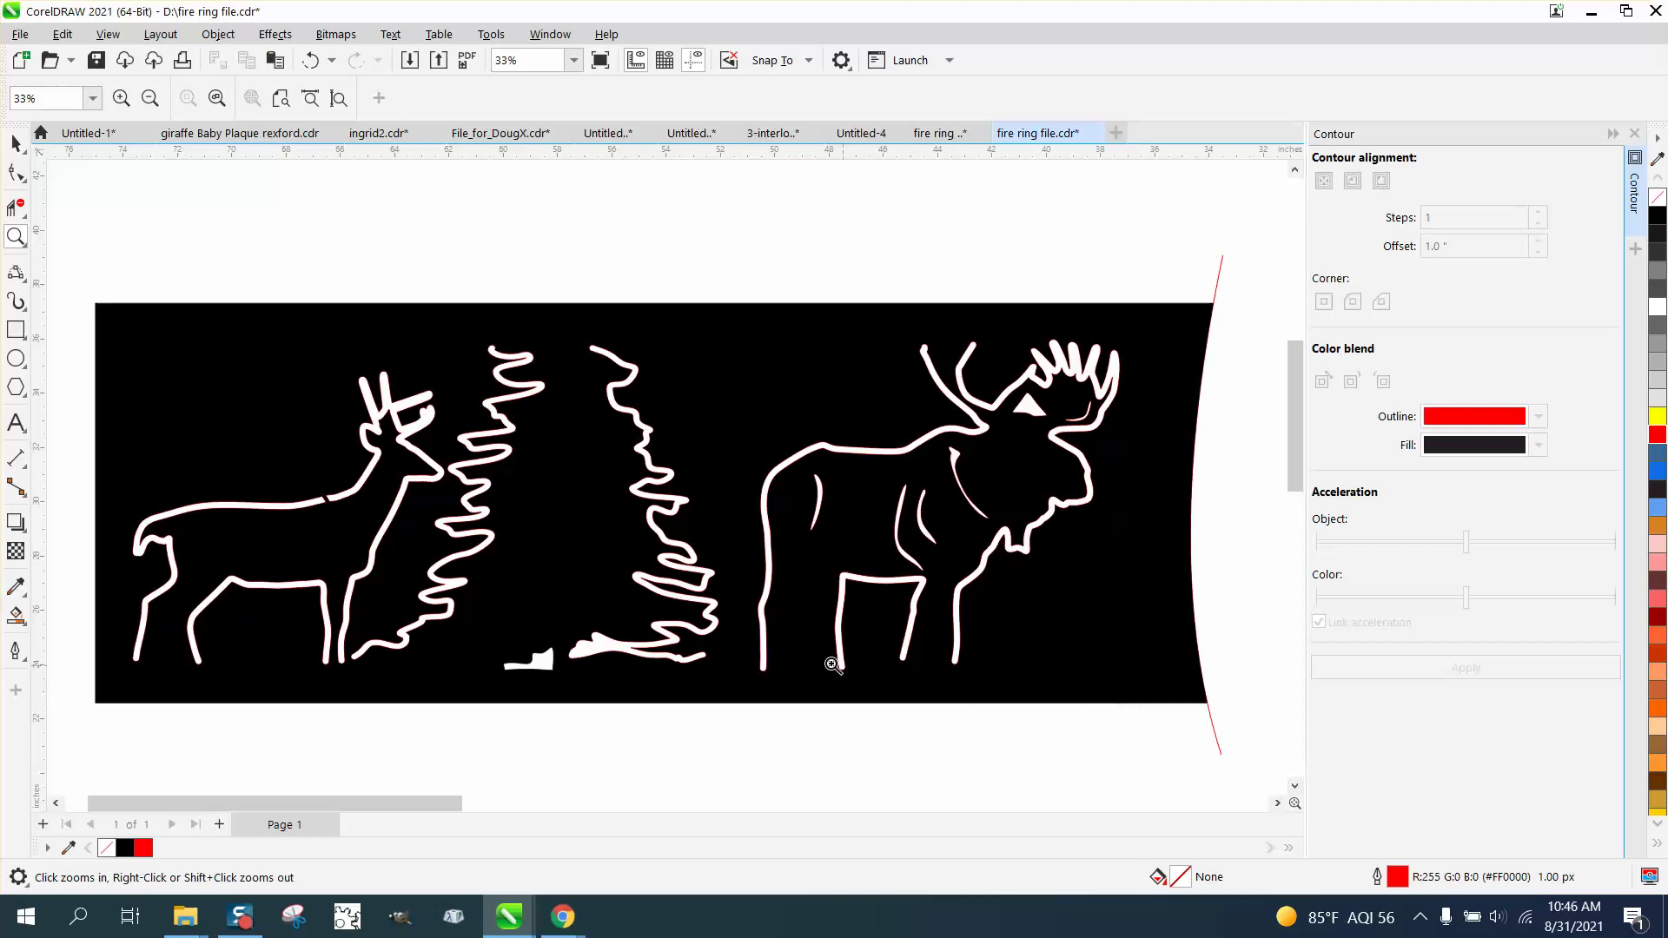
pyautogui.scroll(-1, 786, 658)
pyautogui.scroll(-1, 786, 658)
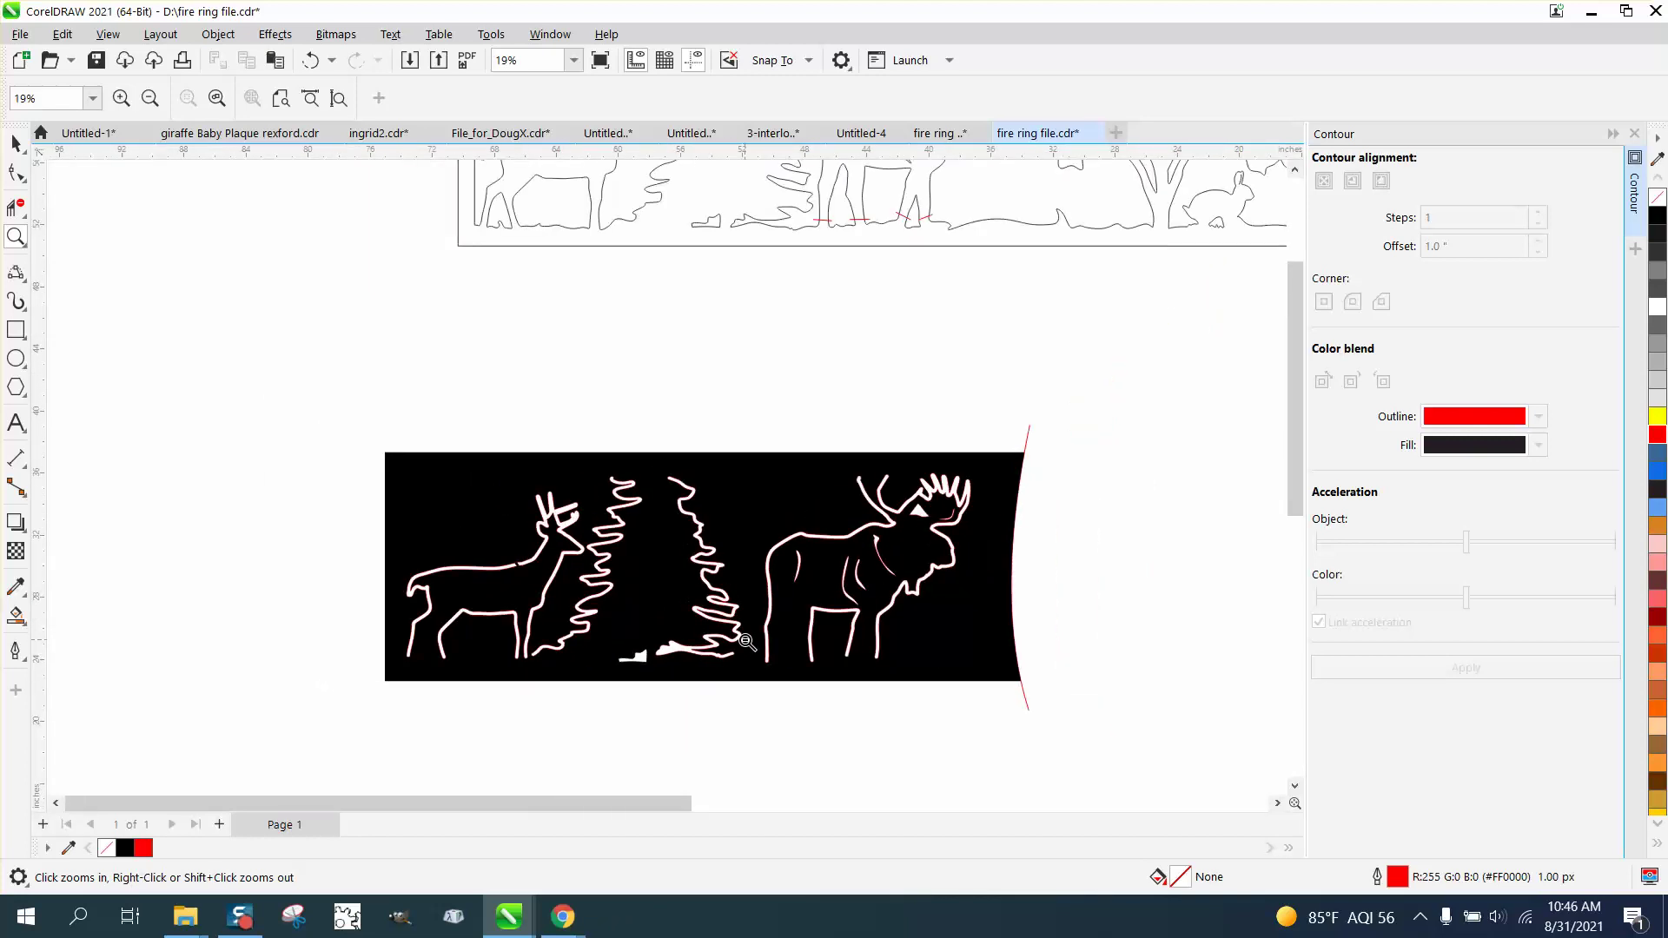